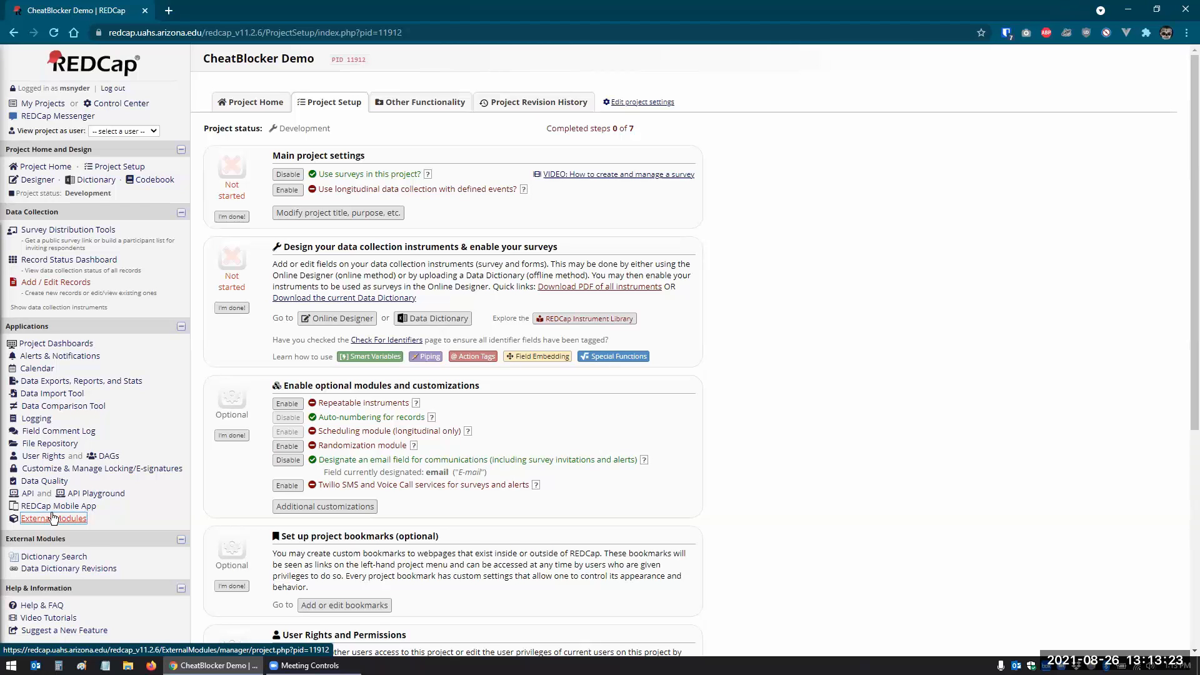
- Find the CheatBlocker module by searching 'cheat' in External Modules and enable it
{"action": "left_click", "coordinate": [52, 521]}
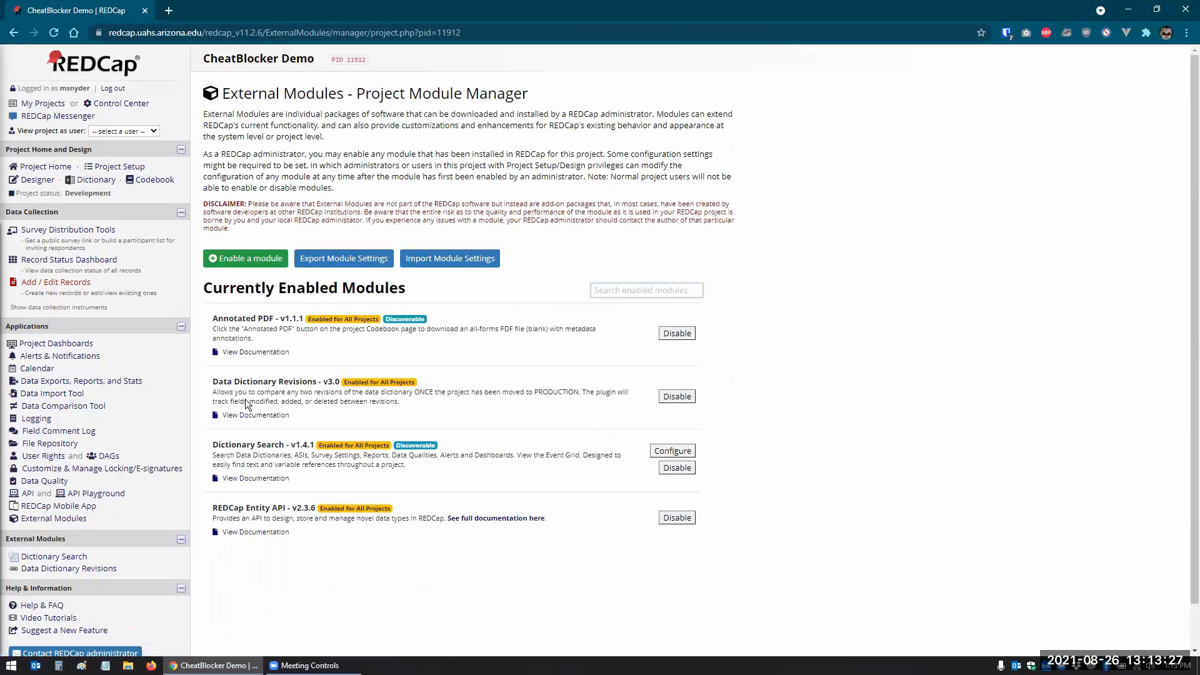
{"action": "left_click", "coordinate": [241, 260]}
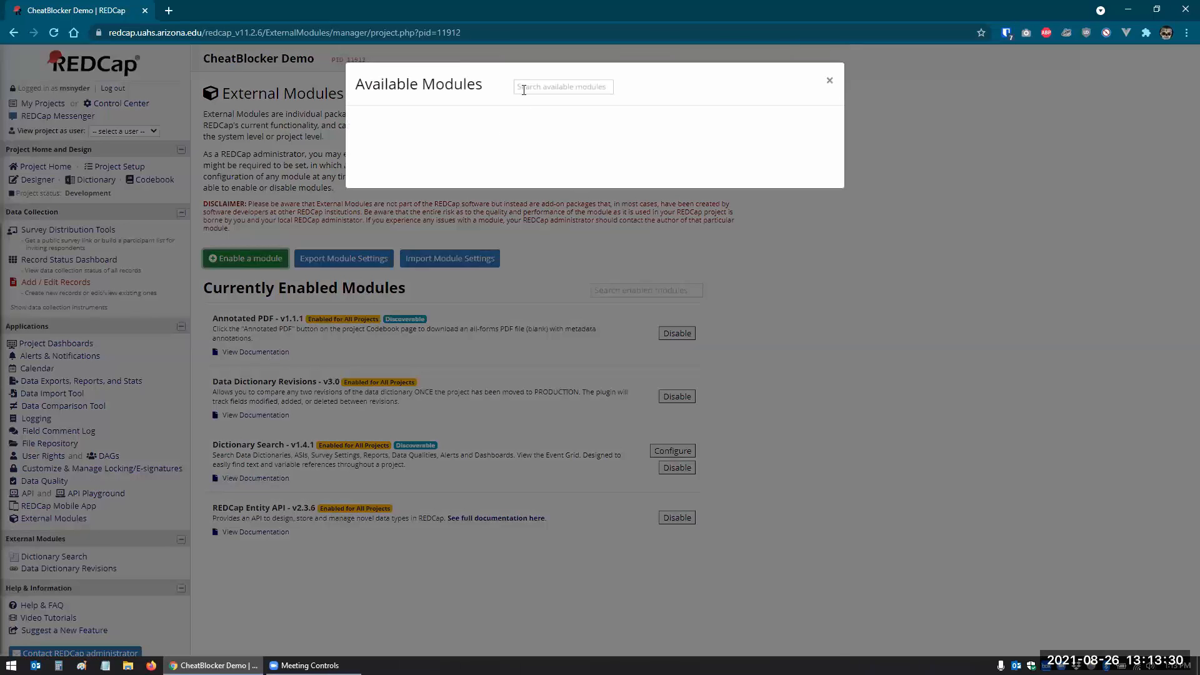
{"action": "left_click", "coordinate": [524, 88]}
{"action": "type", "text": "cheat"}
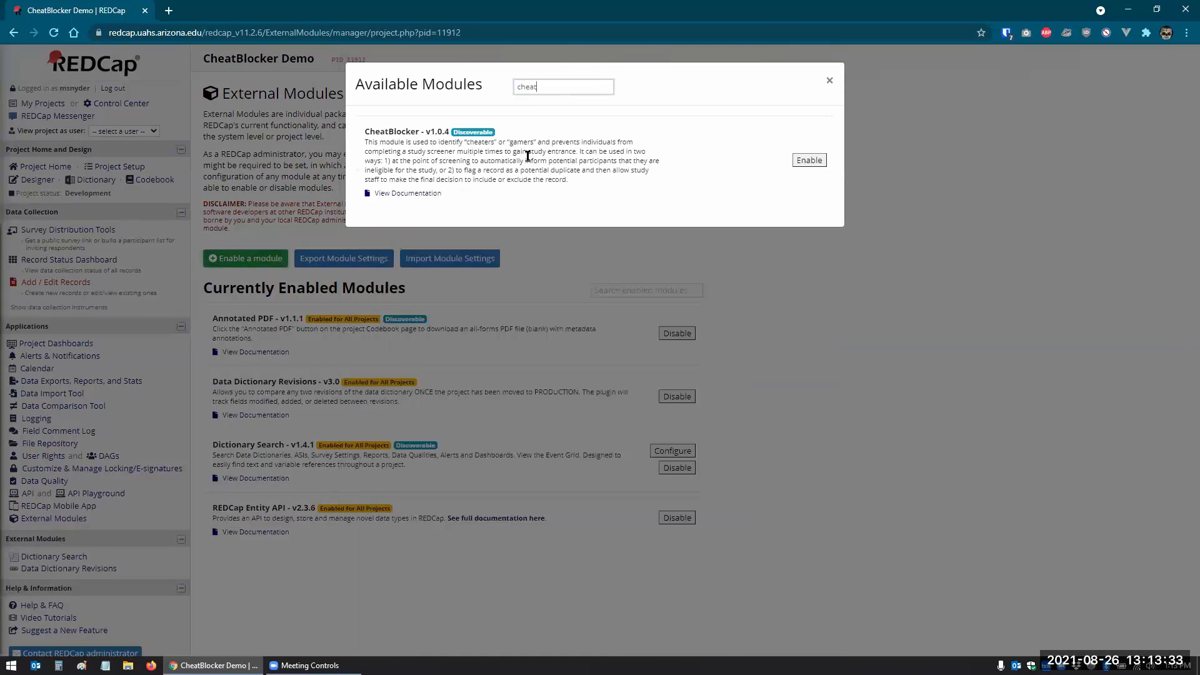
{"action": "left_click", "coordinate": [809, 160]}
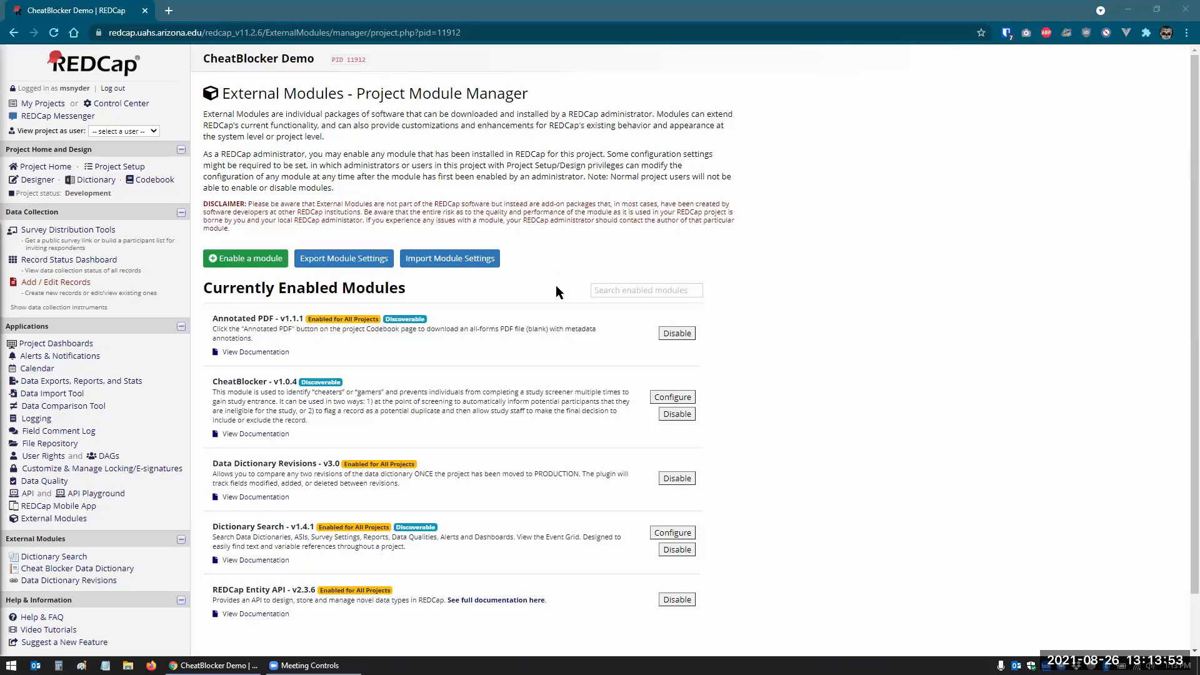
{"action": "left_click", "coordinate": [111, 570]}
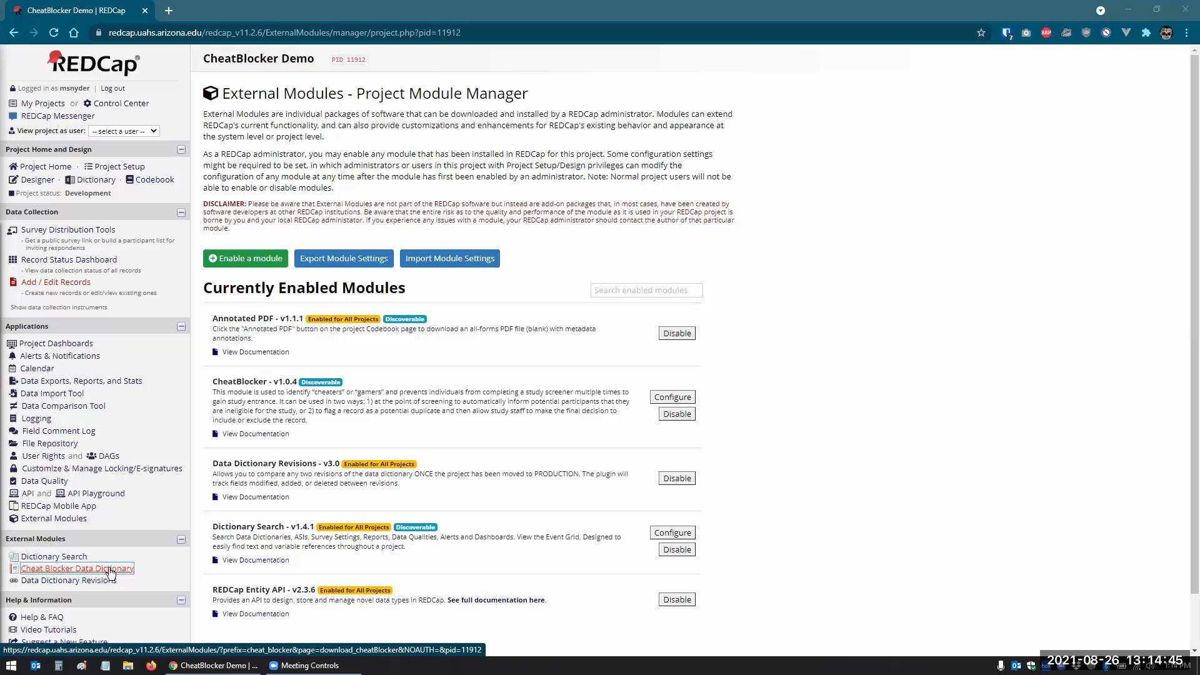
- Download the CheatBlocker data dictionary, overwriting CheatBlocker_data_dictionary.csv on the Desktop
{"action": "left_click", "coordinate": [110, 570]}
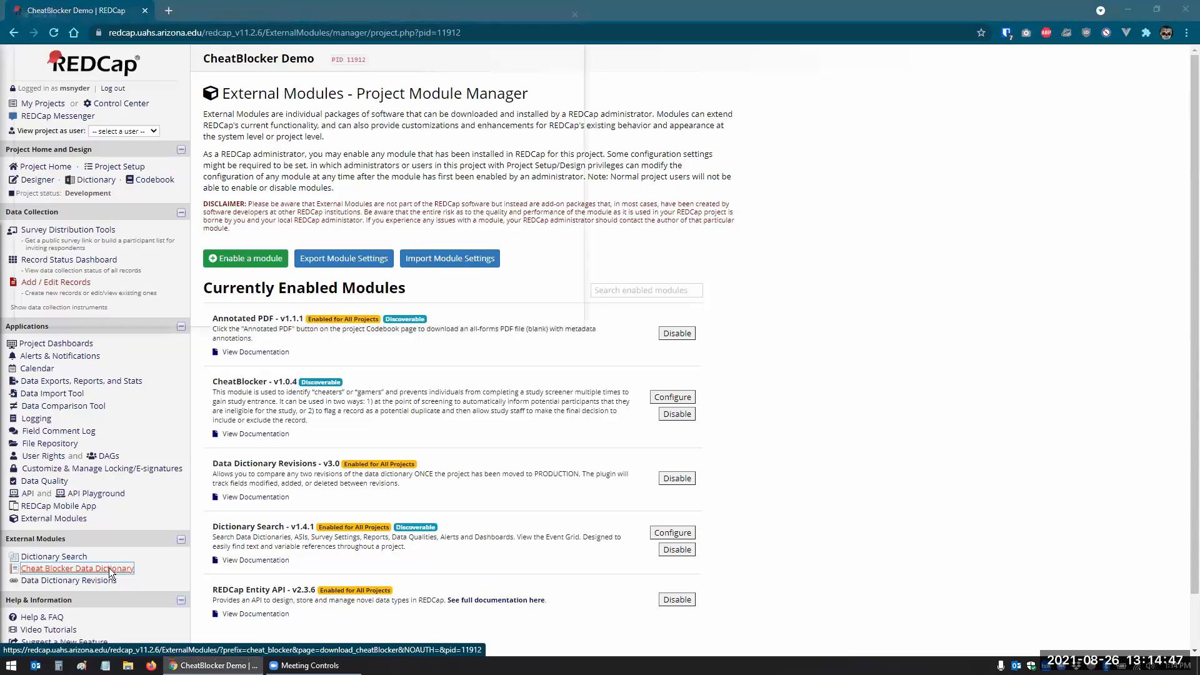
{"action": "left_click", "coordinate": [201, 105]}
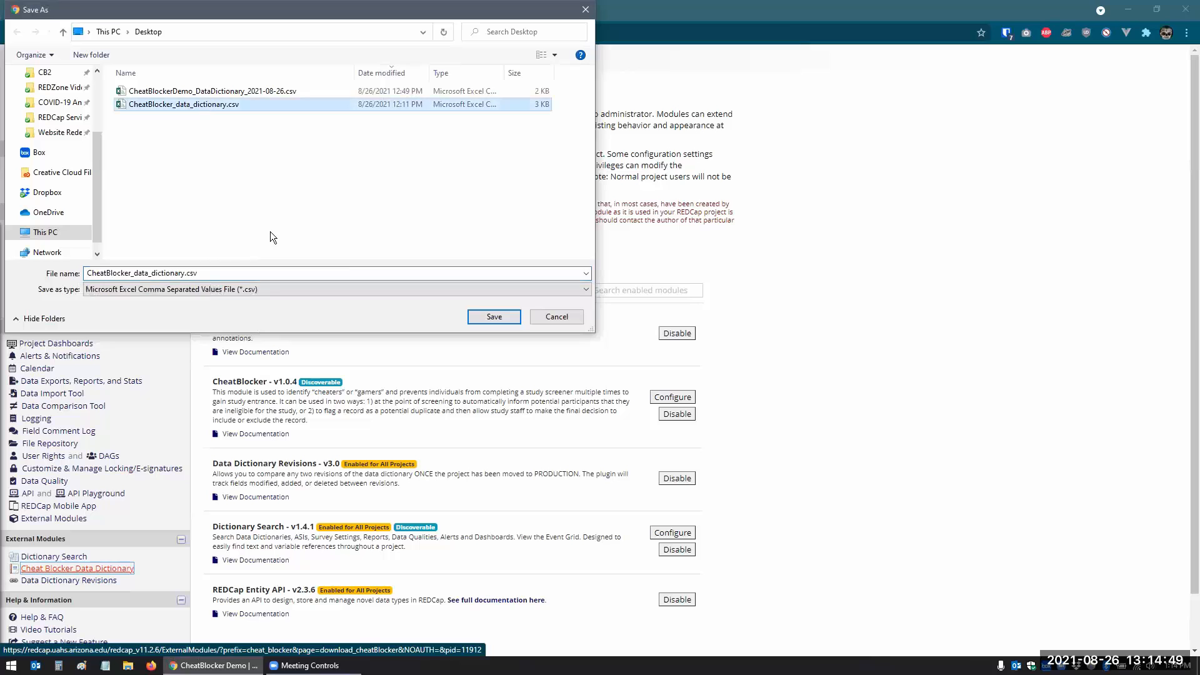
{"action": "left_click", "coordinate": [499, 318]}
{"action": "left_click", "coordinate": [629, 334]}
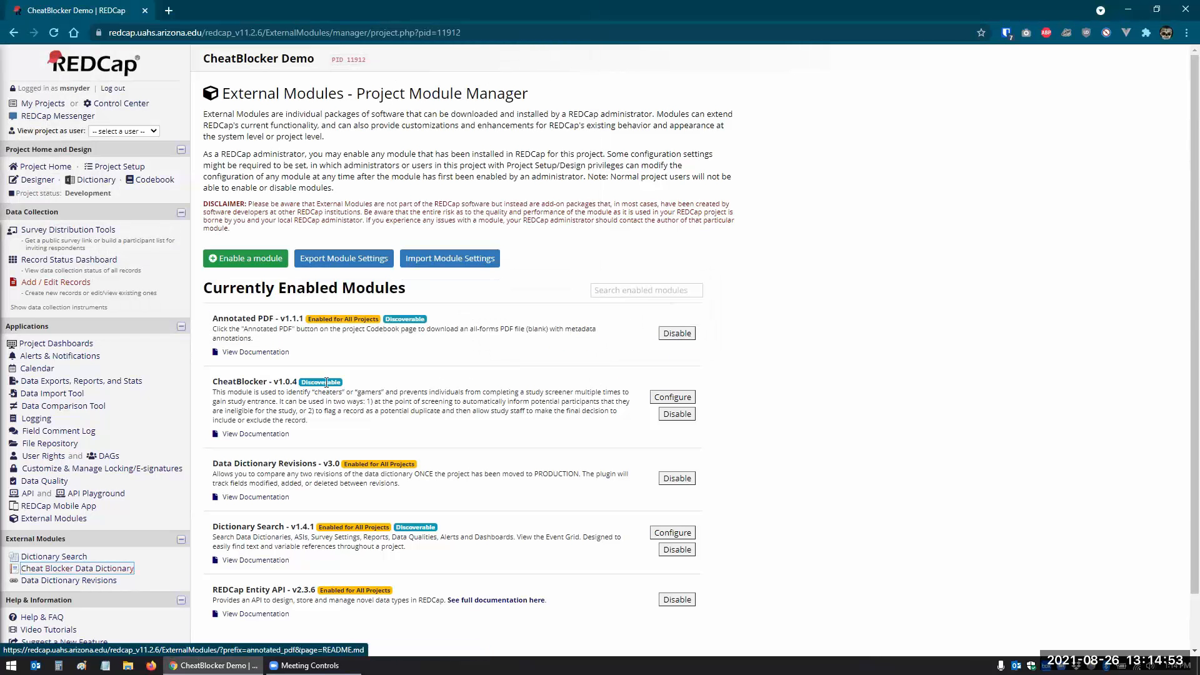
- Upload CheatBlocker_data_dictionary.csv on the Data Dictionary page and commit the changes
{"action": "left_click", "coordinate": [97, 182]}
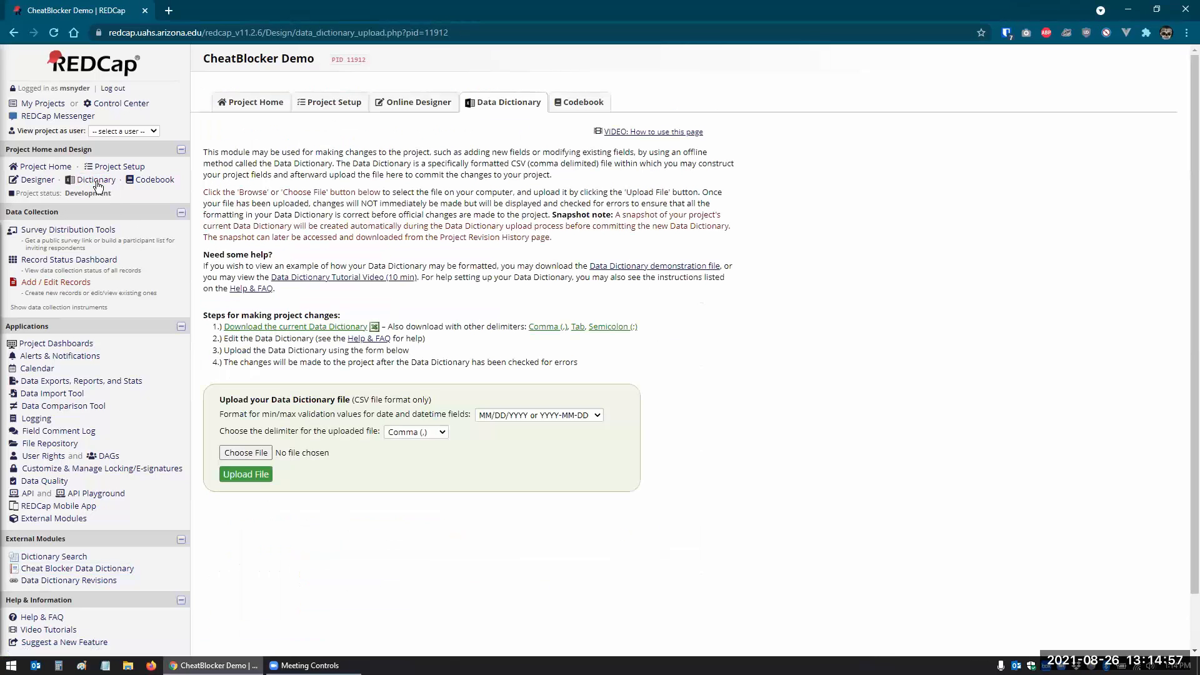
{"action": "left_click", "coordinate": [290, 331]}
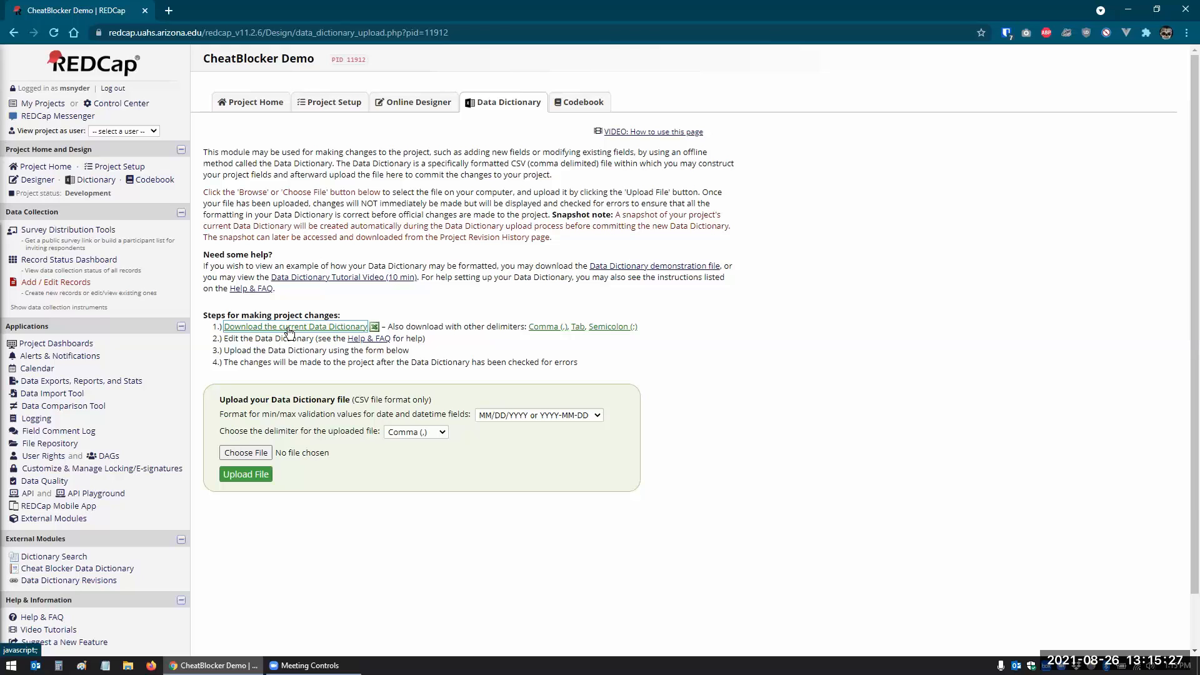
{"action": "left_click", "coordinate": [248, 454]}
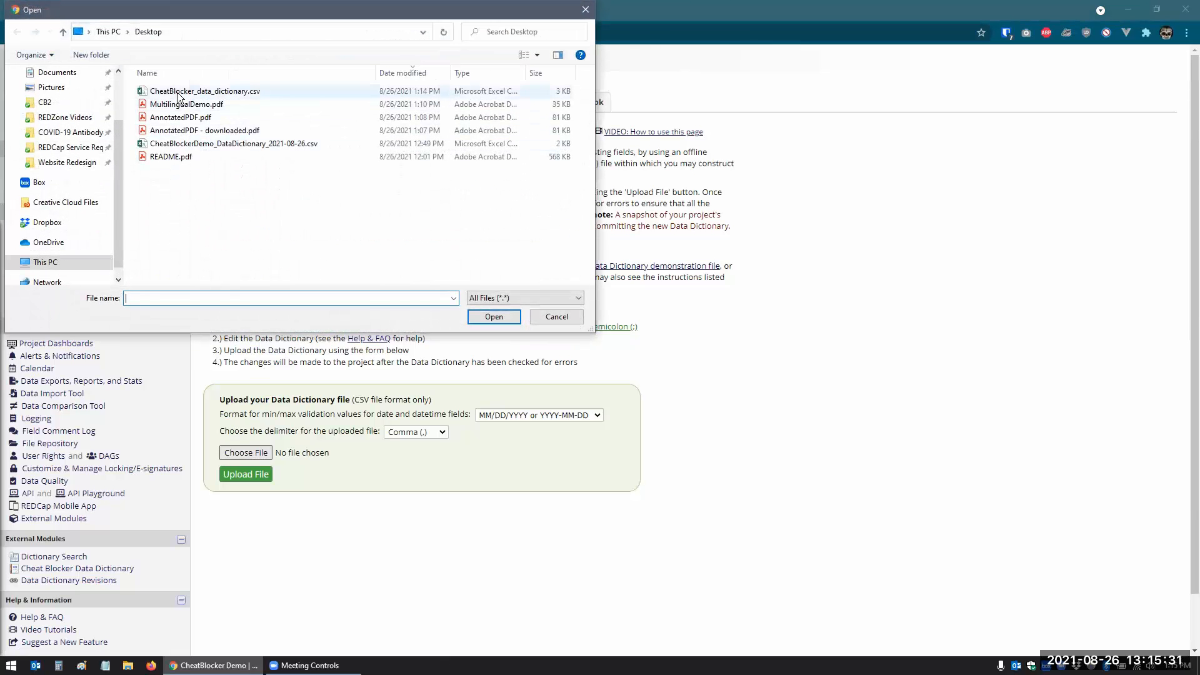
{"action": "left_click", "coordinate": [179, 94]}
{"action": "left_click", "coordinate": [480, 314]}
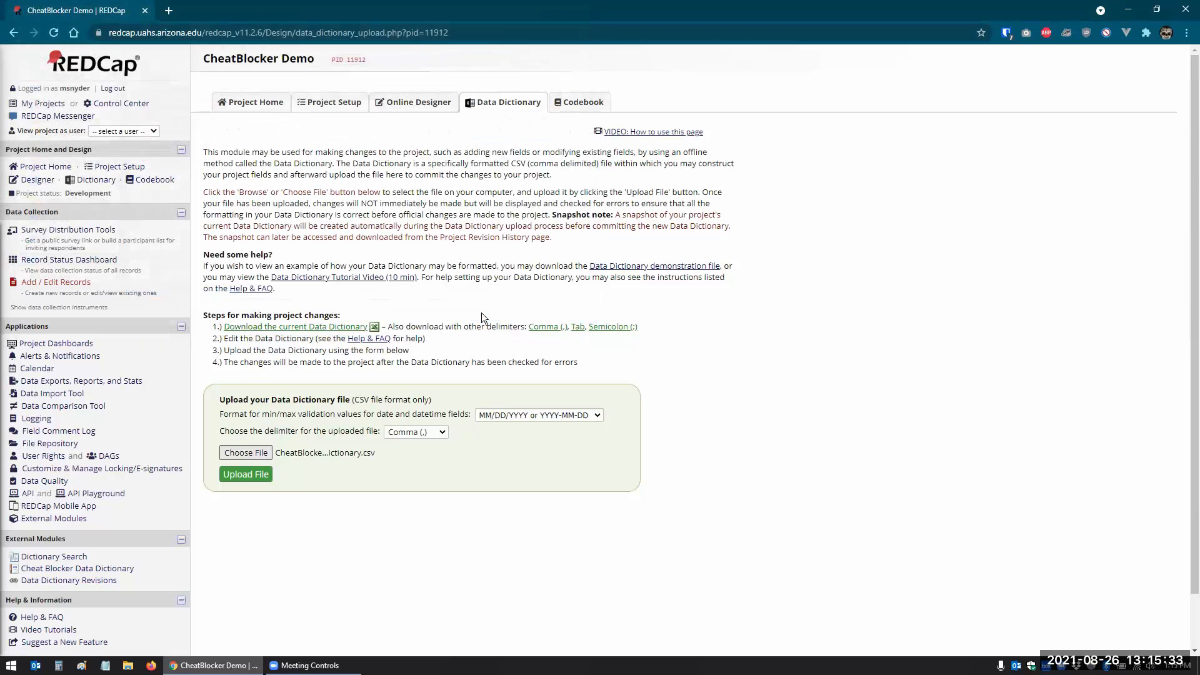
{"action": "left_click", "coordinate": [241, 476]}
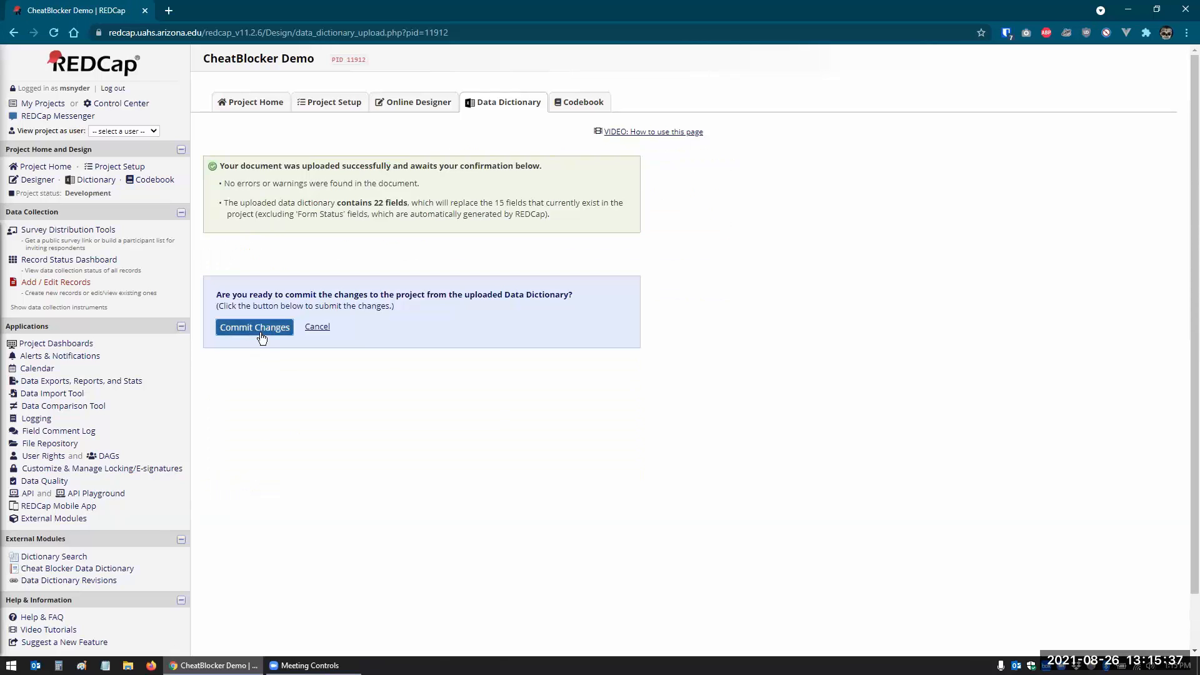
{"action": "left_click", "coordinate": [255, 327]}
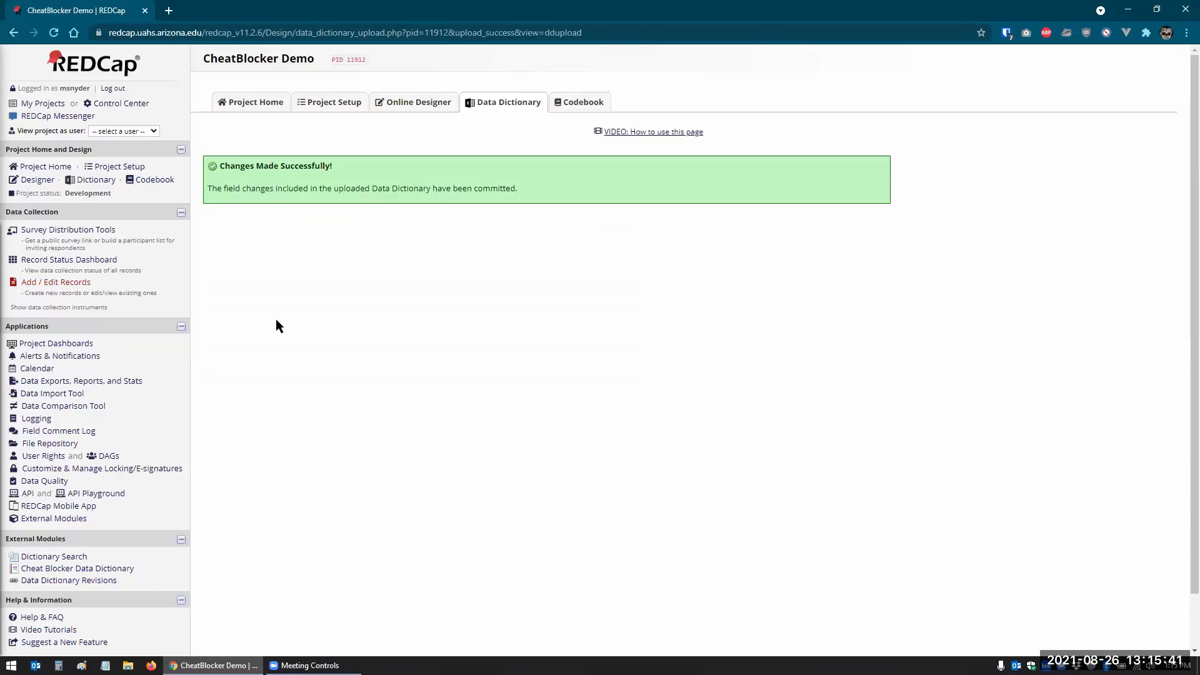
- Open CheatBlockerDemo_DataDictionary_2021-08-26.csv in Excel, auto-fit columns, and inspect row 16 (comments)
{"action": "left_click", "coordinate": [1123, 12]}
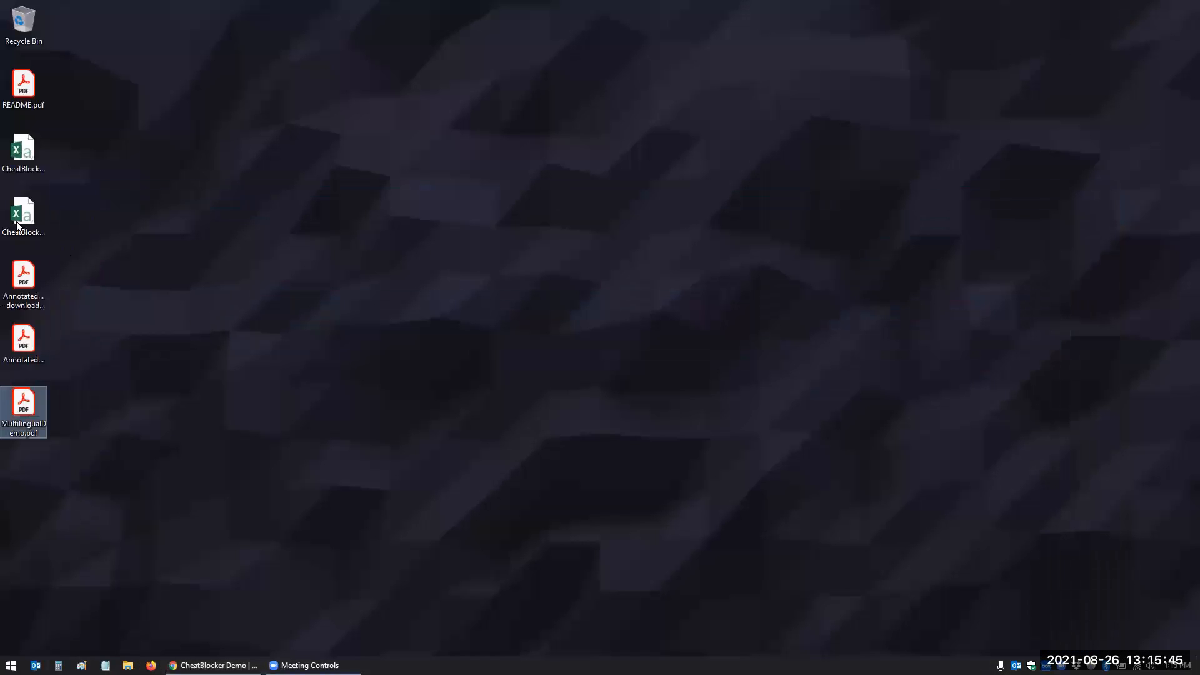
{"action": "left_click", "coordinate": [24, 153]}
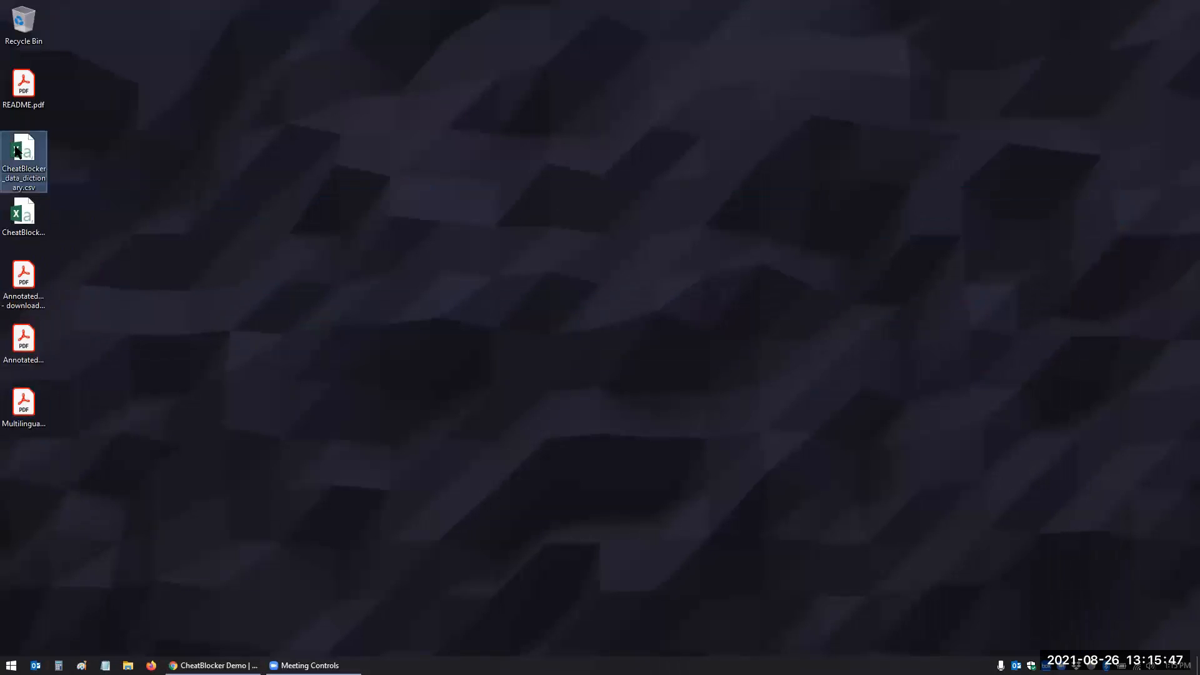
{"action": "left_click", "coordinate": [24, 216]}
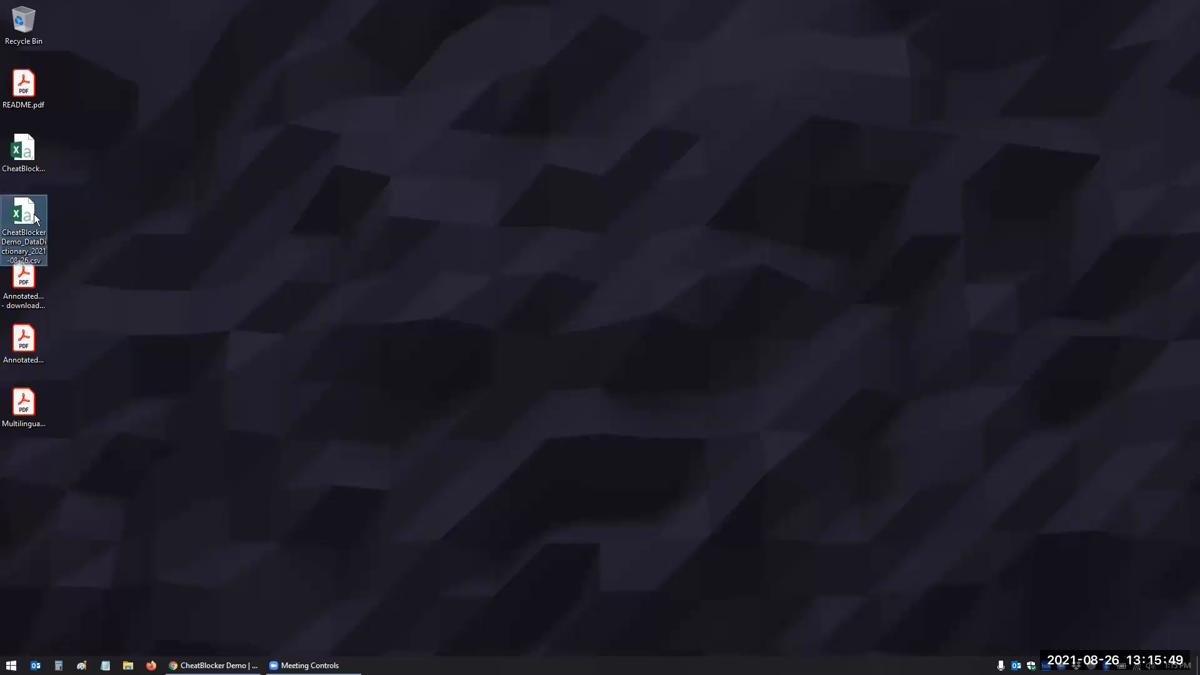
{"action": "double_click", "coordinate": [34, 214]}
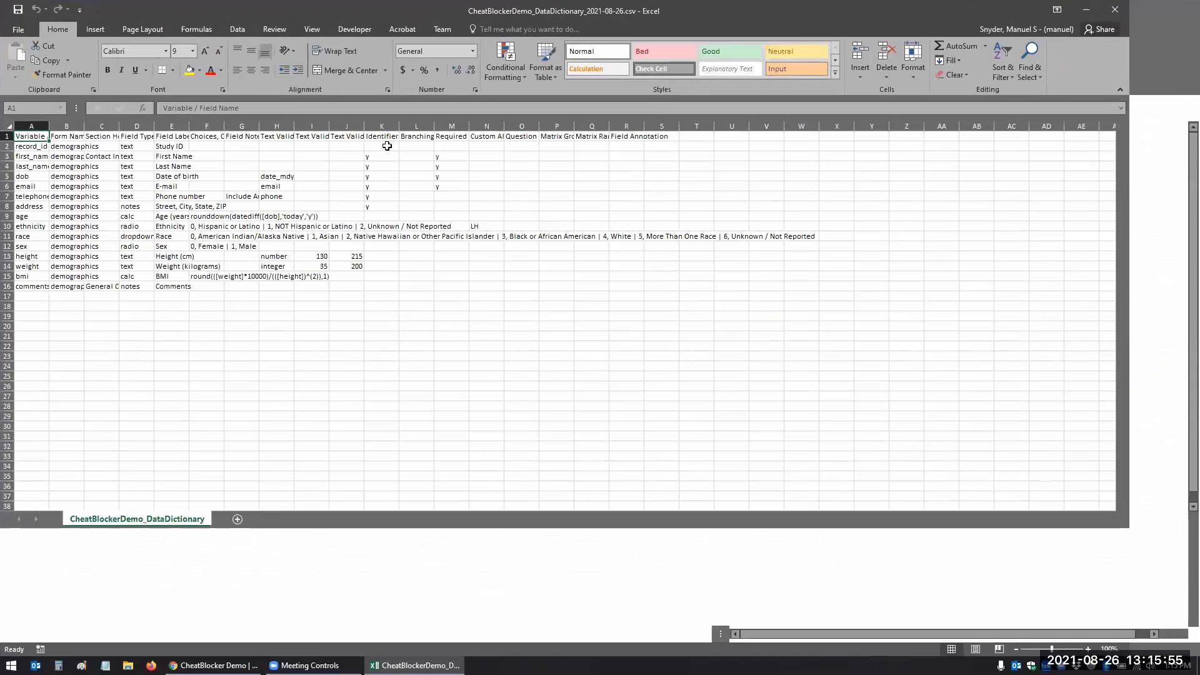
{"action": "left_click", "coordinate": [9, 126]}
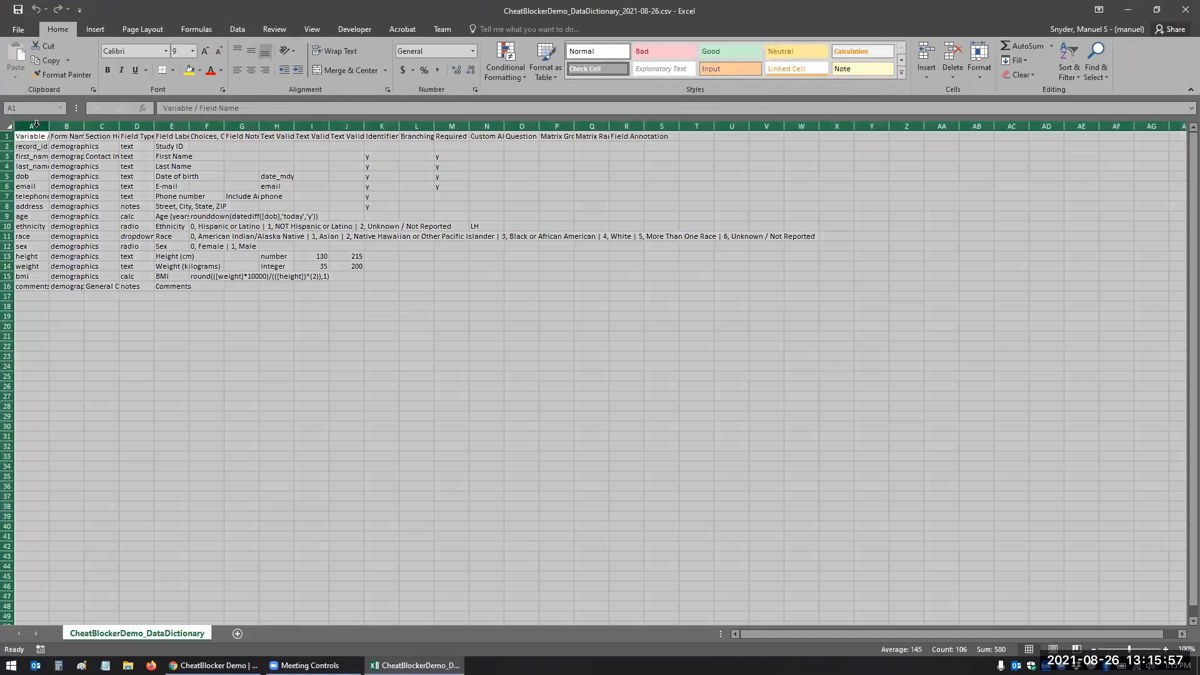
{"action": "double_click", "coordinate": [49, 125]}
{"action": "left_click", "coordinate": [84, 176]}
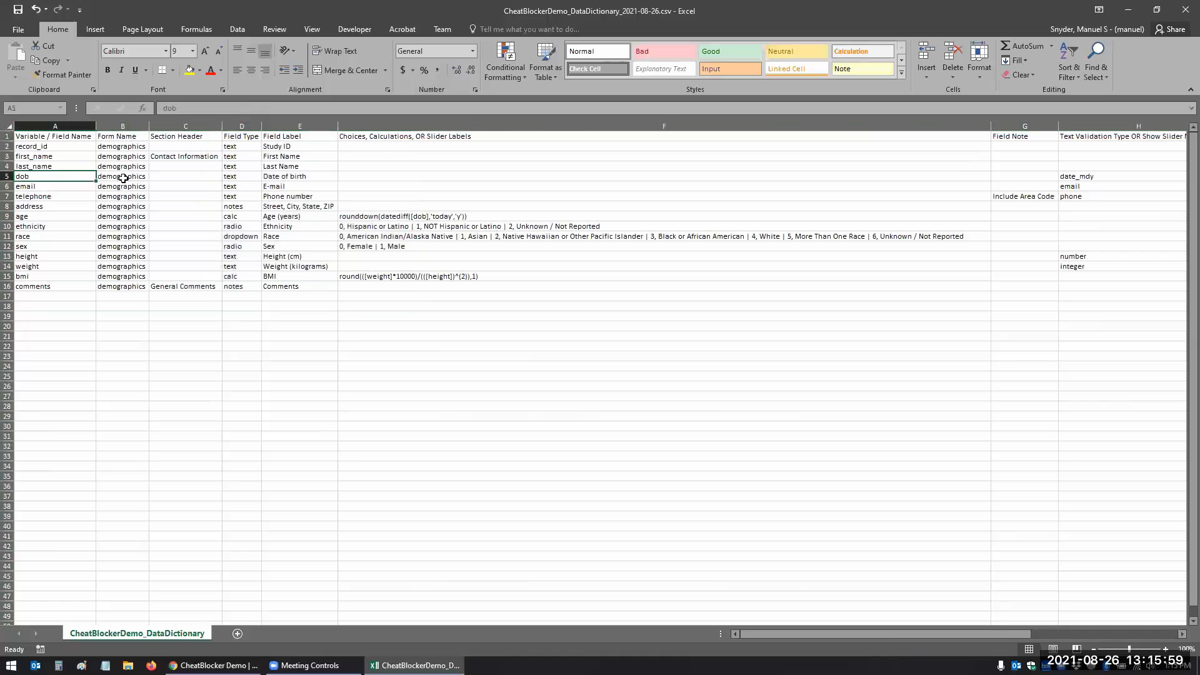
{"action": "left_click", "coordinate": [7, 287]}
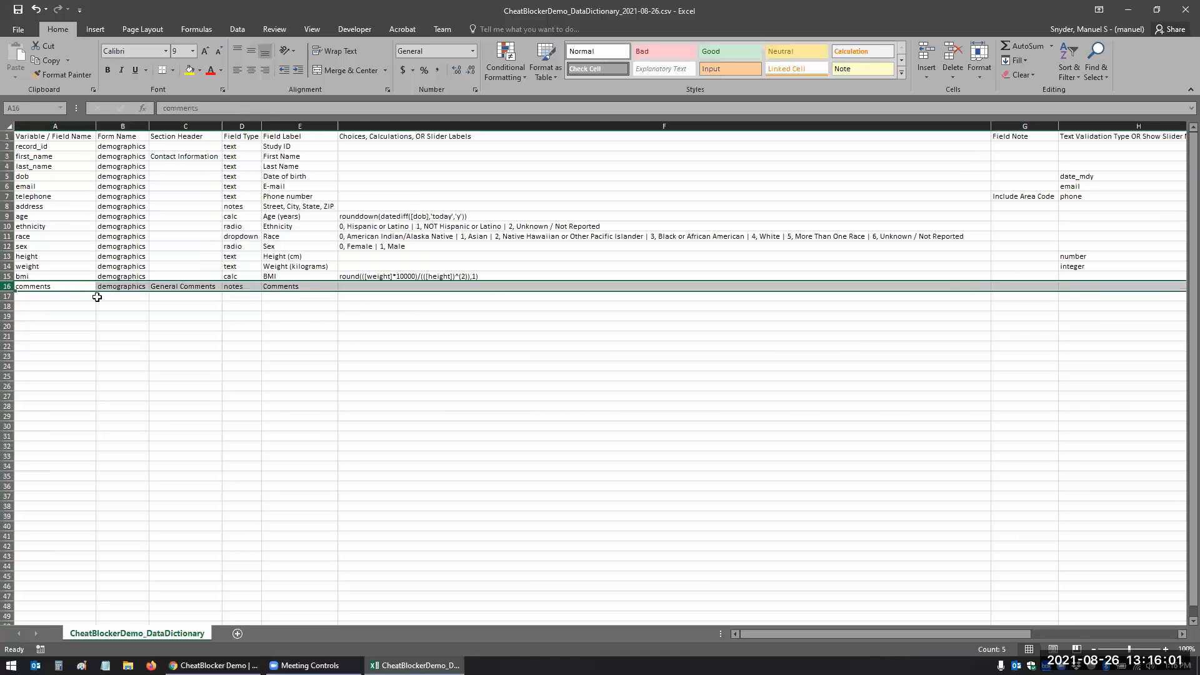
{"action": "left_click", "coordinate": [171, 313]}
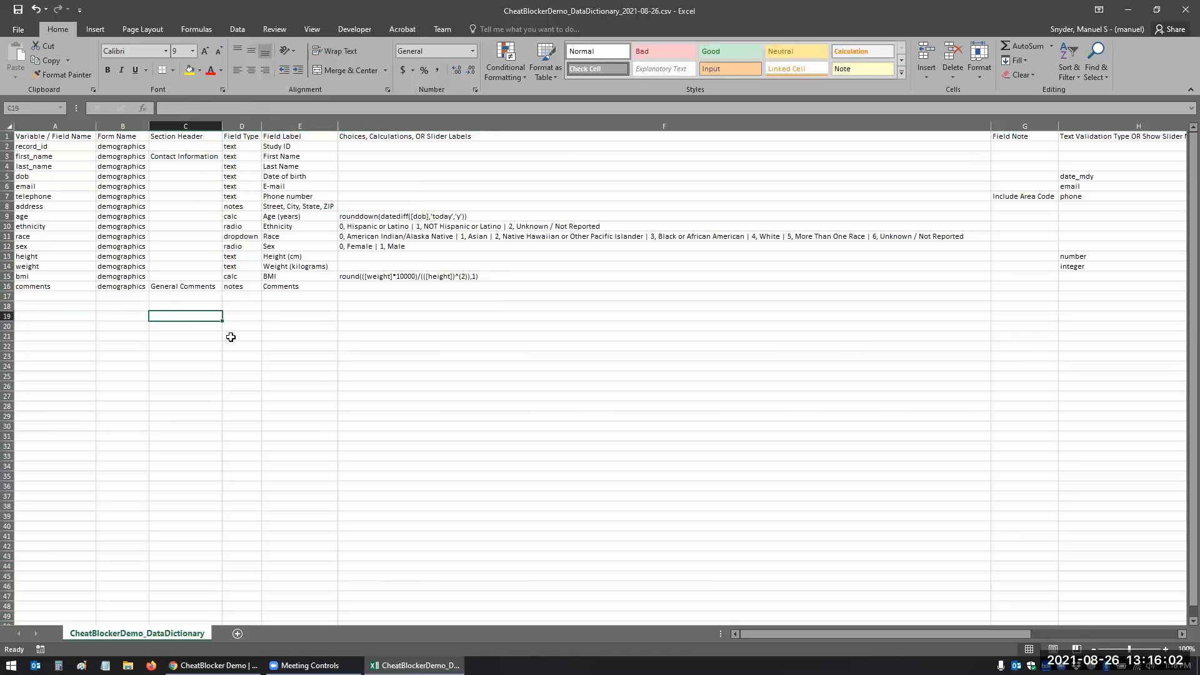
- Open CheatBlocker_data_dictionary.csv, auto-fit columns, and review the added fields in rows 17–23
{"action": "left_click", "coordinate": [1128, 11]}
{"action": "left_click", "coordinate": [28, 215]}
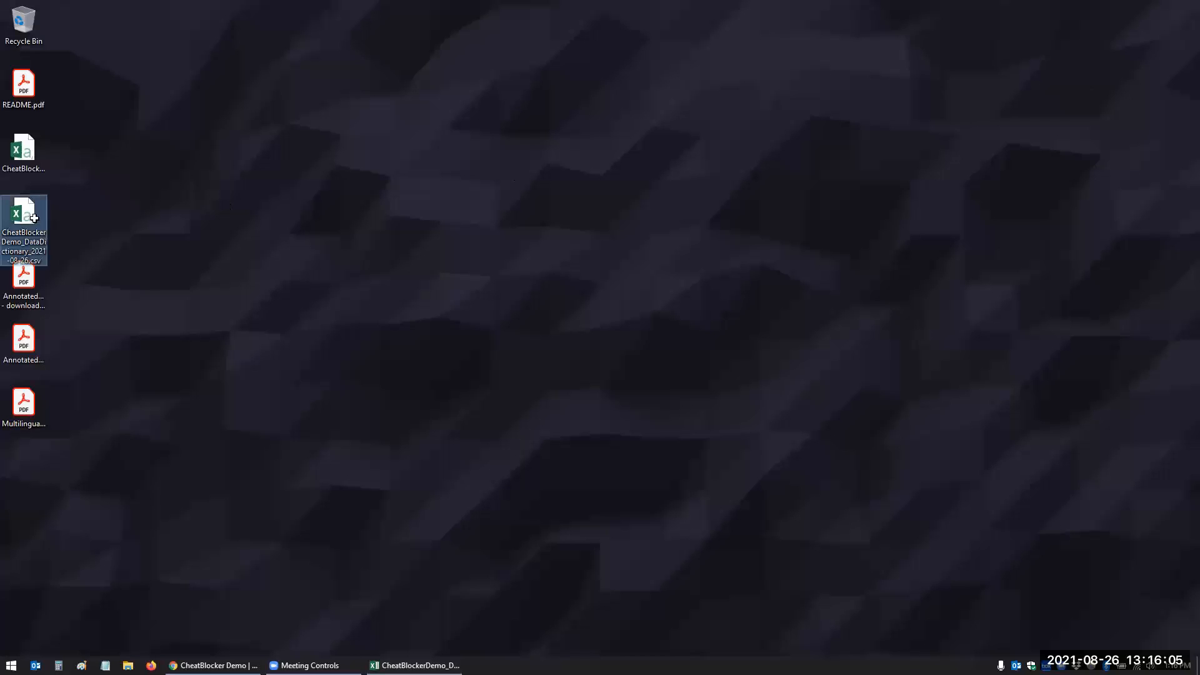
{"action": "double_click", "coordinate": [34, 218]}
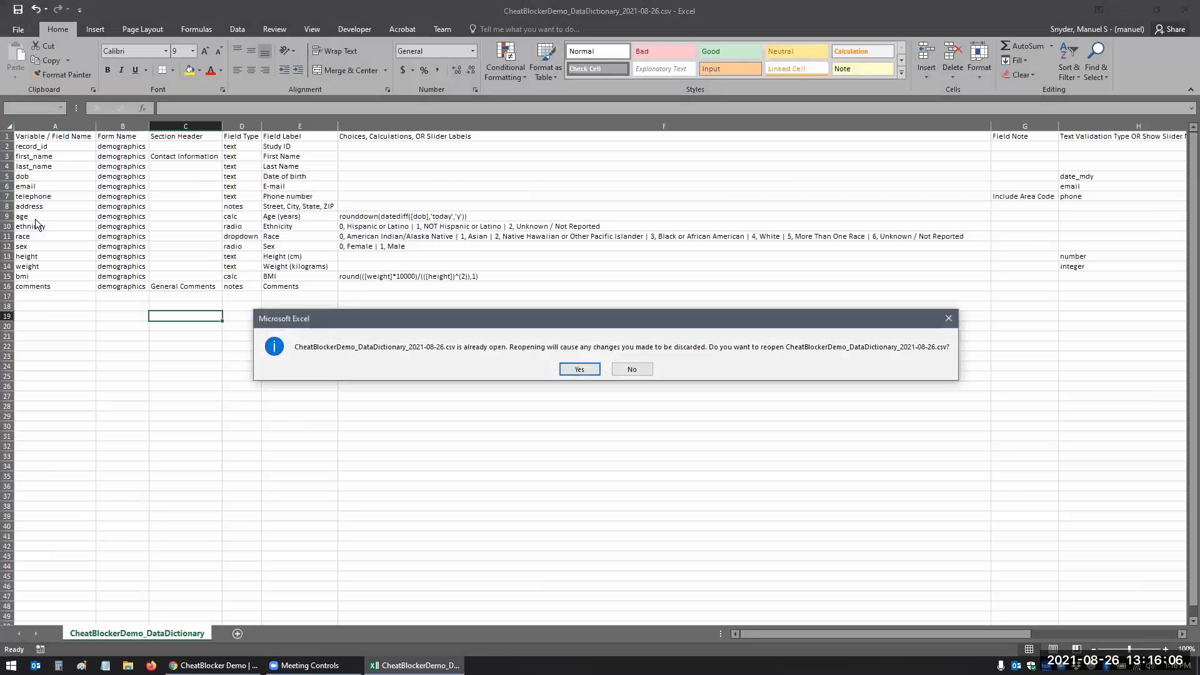
{"action": "left_click", "coordinate": [631, 370]}
{"action": "left_click", "coordinate": [1129, 11]}
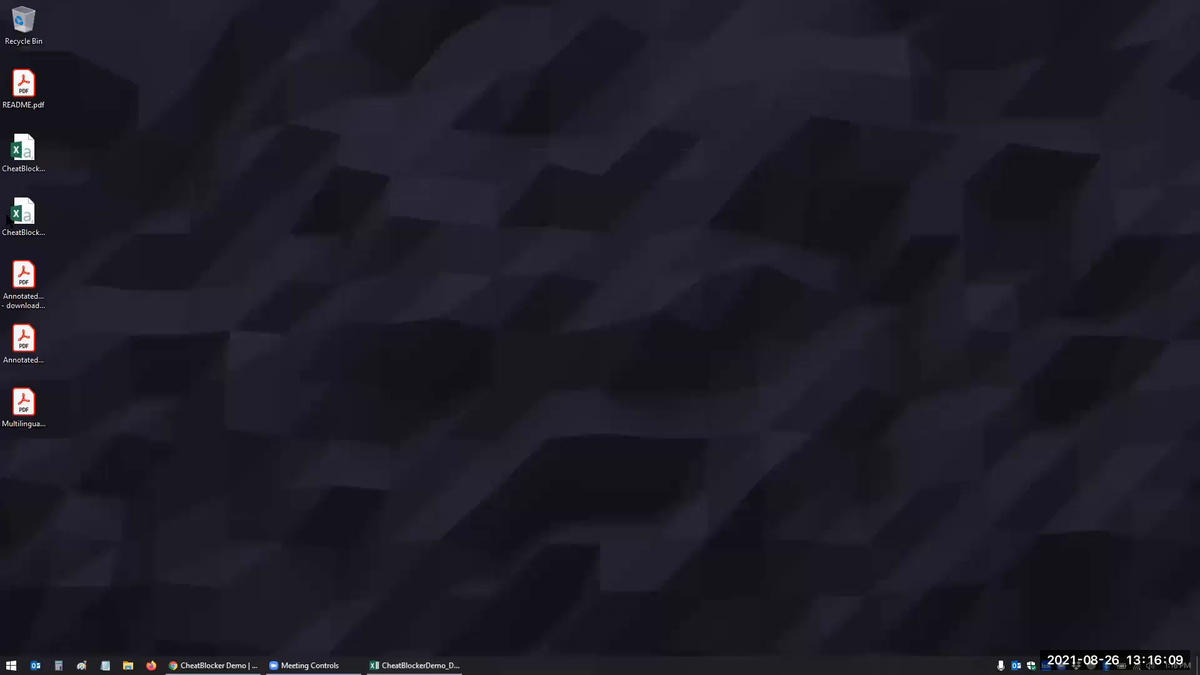
{"action": "double_click", "coordinate": [42, 155]}
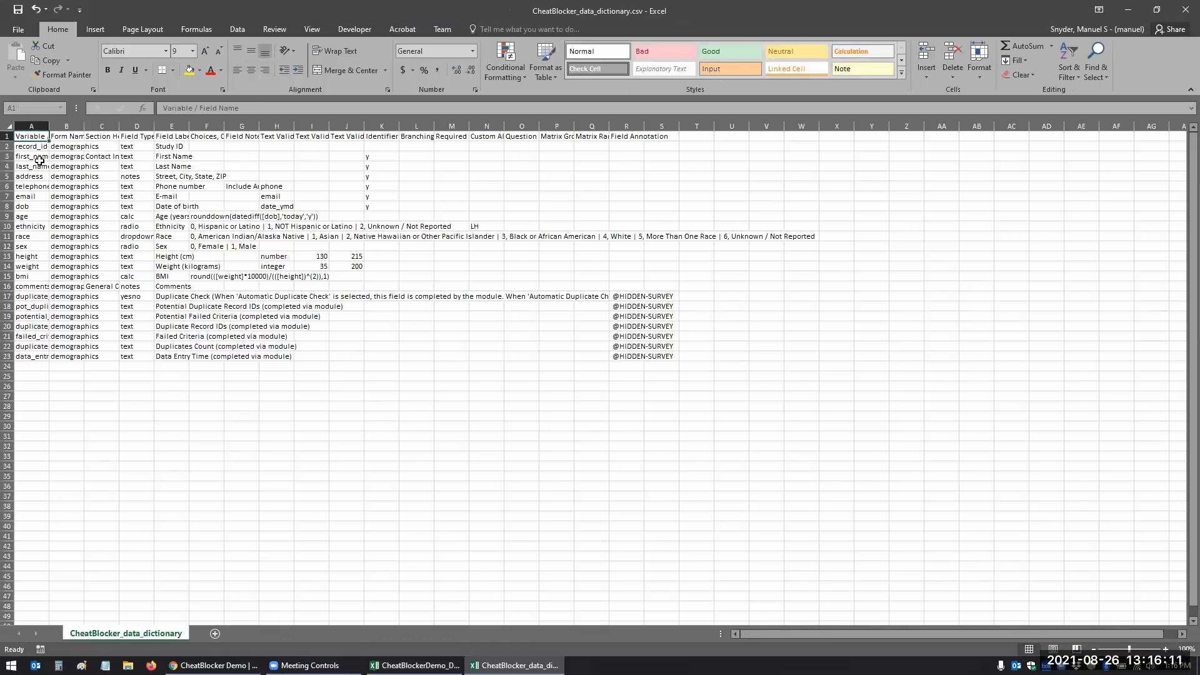
{"action": "left_click", "coordinate": [9, 127]}
{"action": "double_click", "coordinate": [47, 126]}
{"action": "left_click", "coordinate": [114, 247]}
{"action": "left_click_drag", "start_coordinate": [7, 296], "coordinate": [7, 356]}
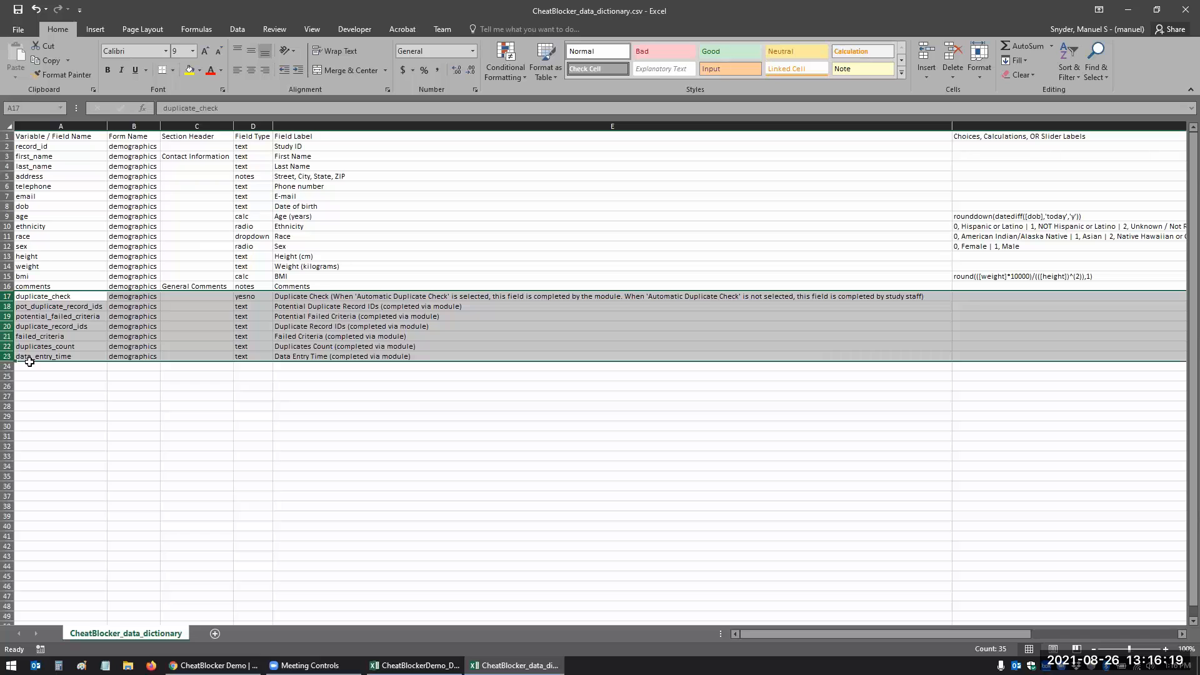
{"action": "left_click_drag", "start_coordinate": [7, 296], "coordinate": [8, 372]}
{"action": "left_click", "coordinate": [107, 402]}
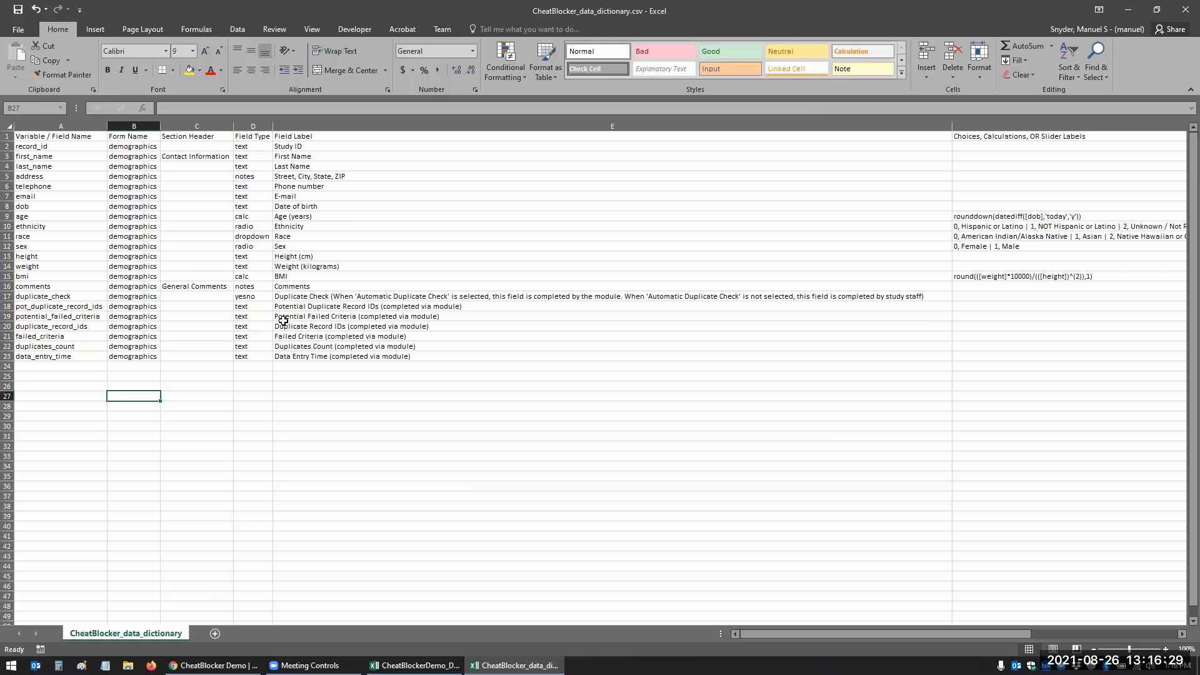
- Close both data dictionary workbooks without saving changes
{"action": "left_click", "coordinate": [1186, 9]}
{"action": "left_click", "coordinate": [600, 350]}
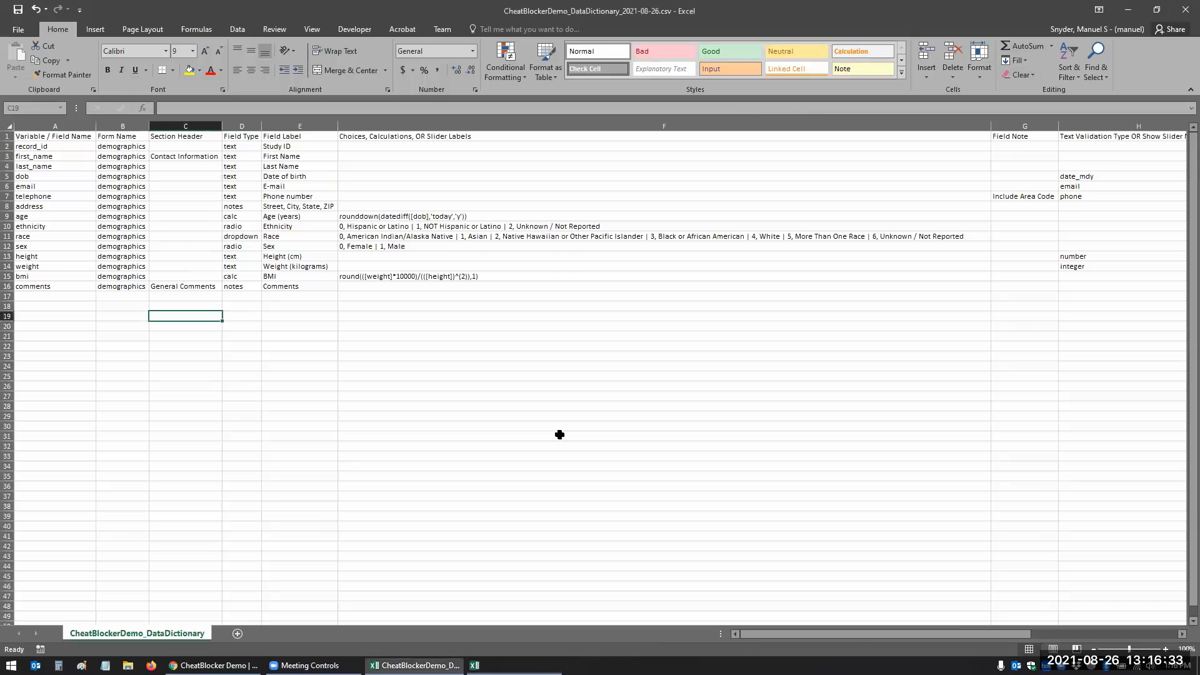
{"action": "left_click", "coordinate": [1186, 11]}
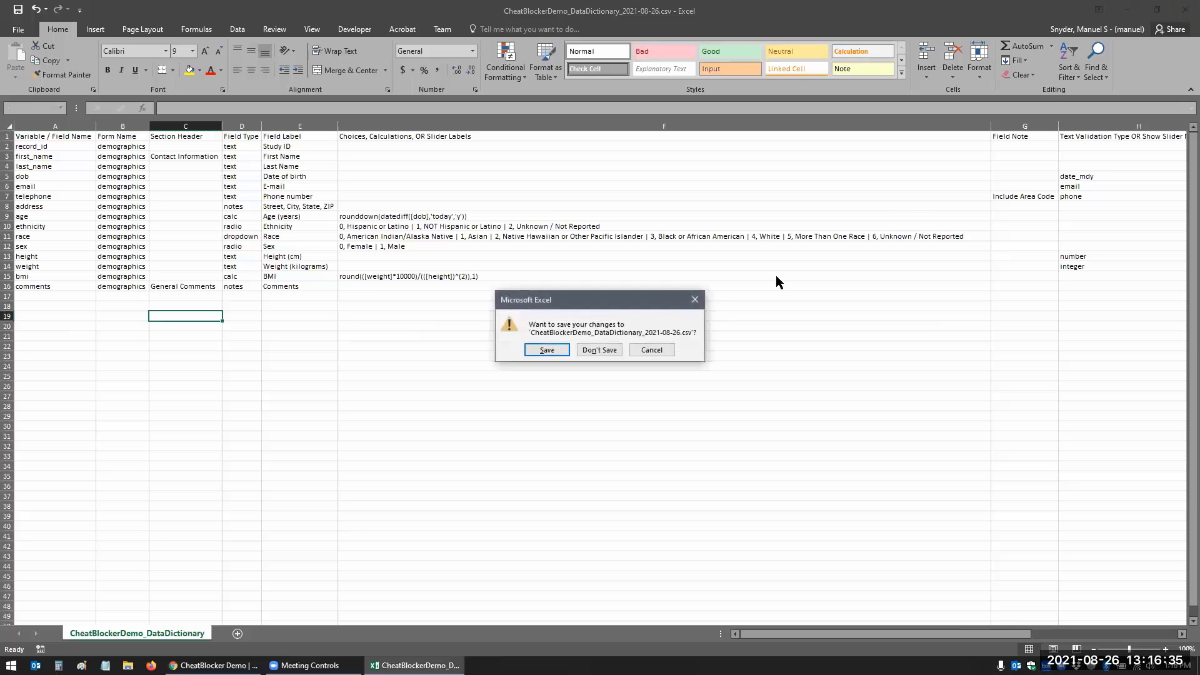
{"action": "left_click", "coordinate": [590, 355]}
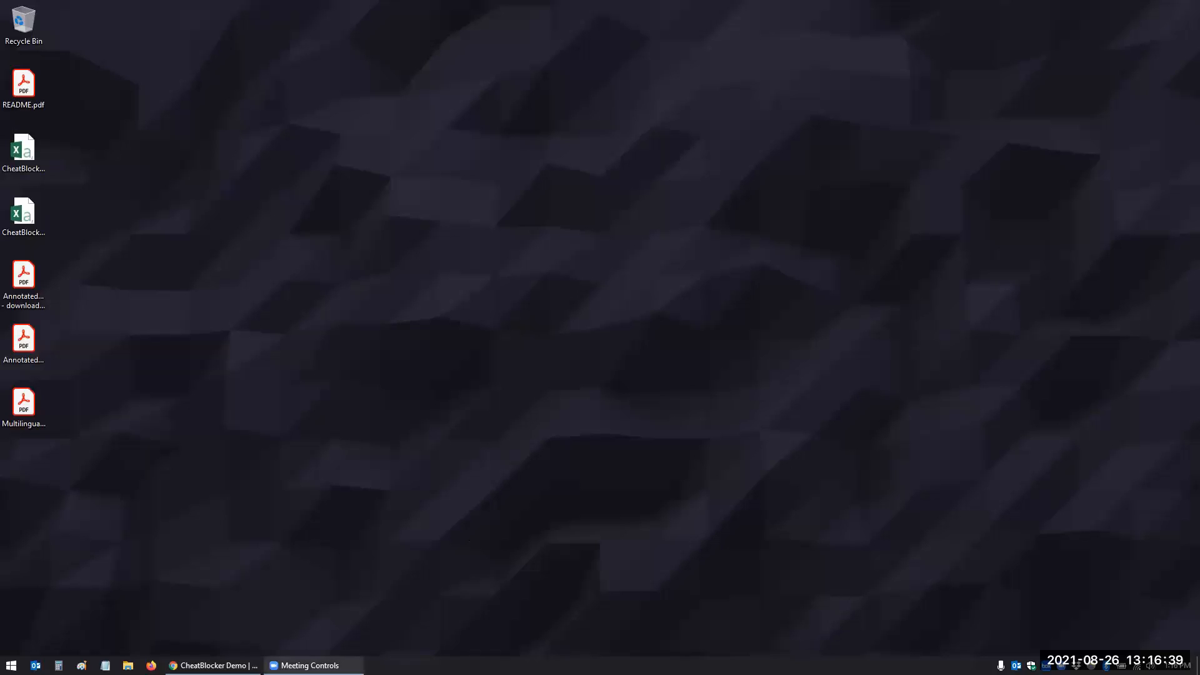
- Back in REDCap, open the Demographics instrument in the Online Designer
{"action": "left_click", "coordinate": [213, 665]}
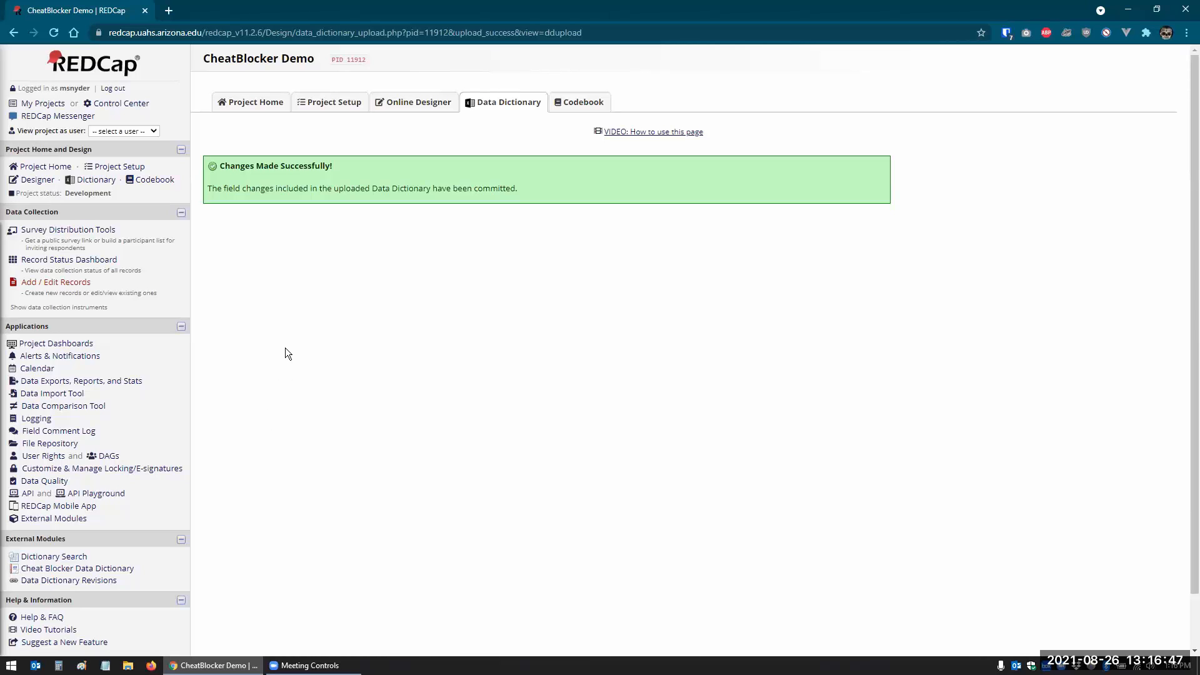
{"action": "left_click", "coordinate": [45, 182]}
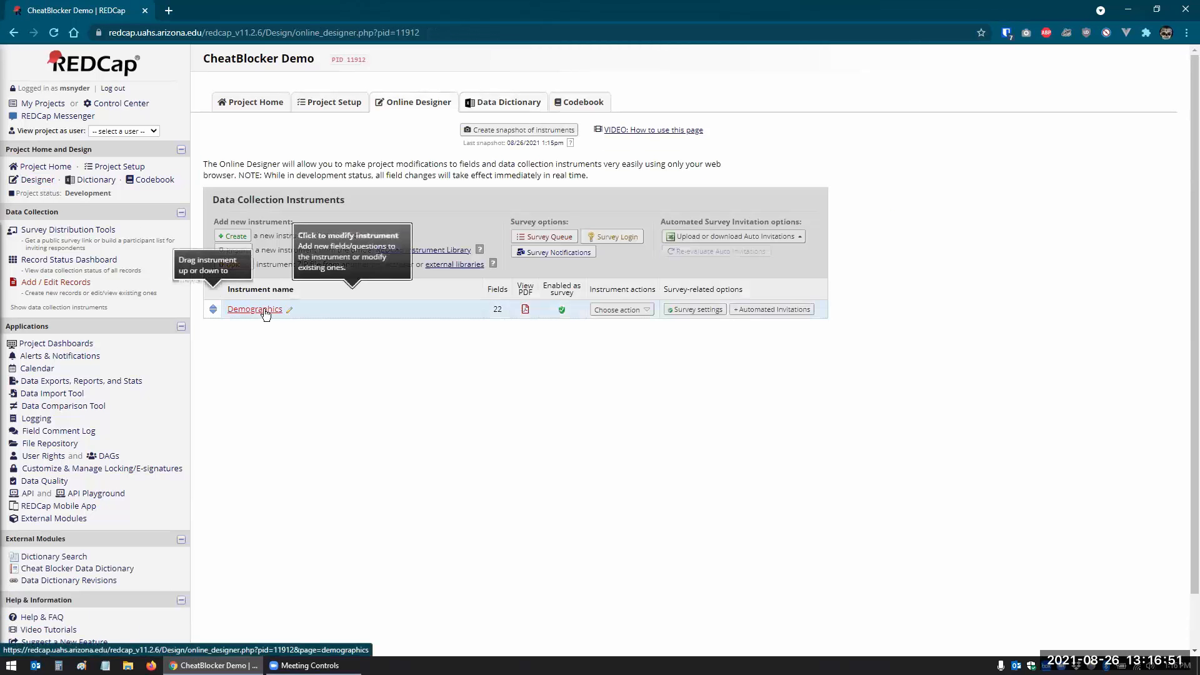
{"action": "left_click", "coordinate": [264, 311]}
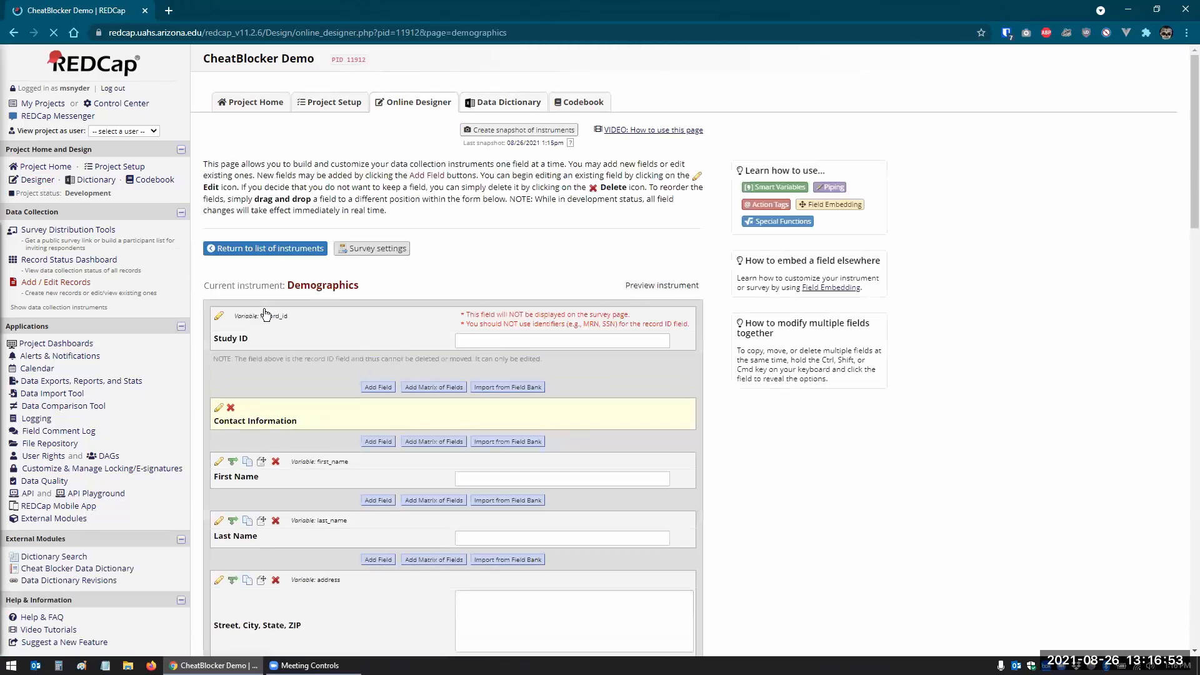
{"action": "scroll", "coordinate": [616, 453], "scroll_direction": "down", "scroll_amount": 4}
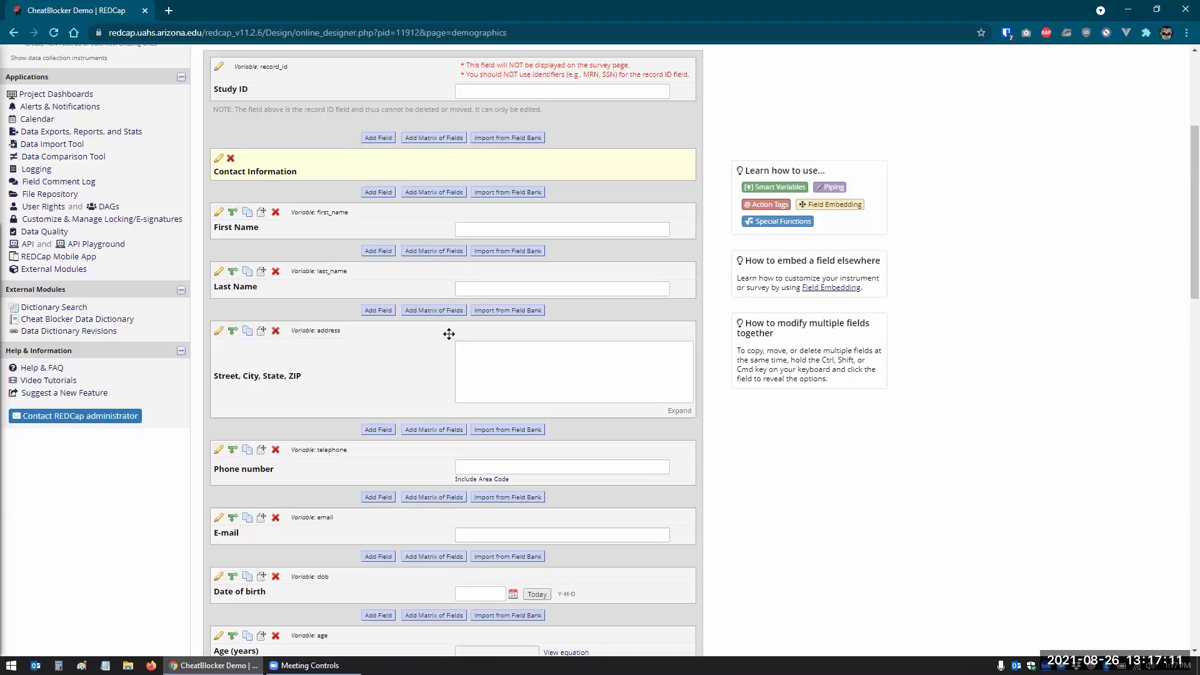
- Make the First Name and Last Name fields required
{"action": "left_click", "coordinate": [220, 213]}
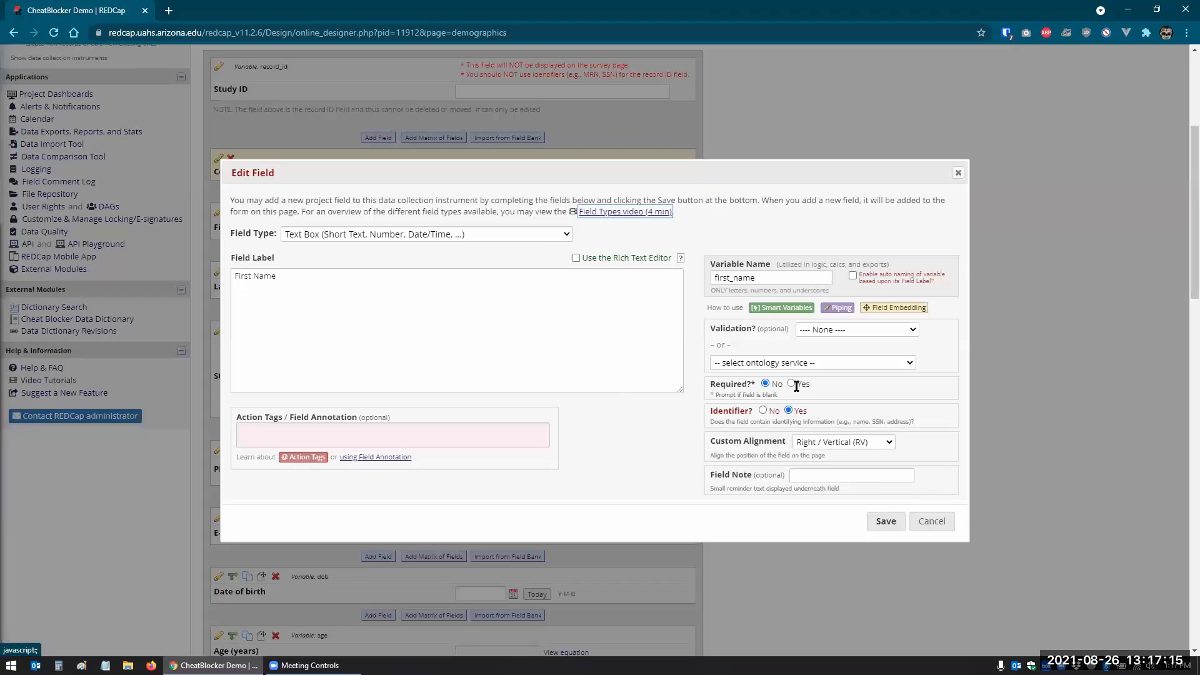
{"action": "left_click", "coordinate": [886, 521]}
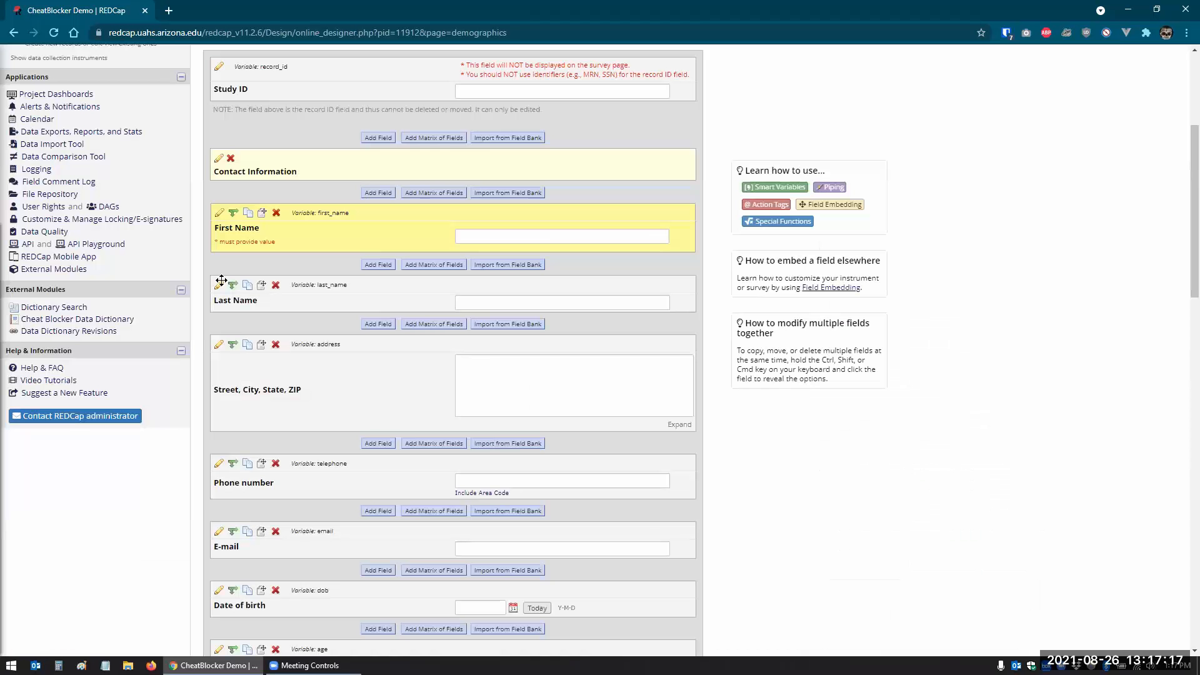
{"action": "left_click", "coordinate": [218, 285]}
{"action": "left_click", "coordinate": [791, 384]}
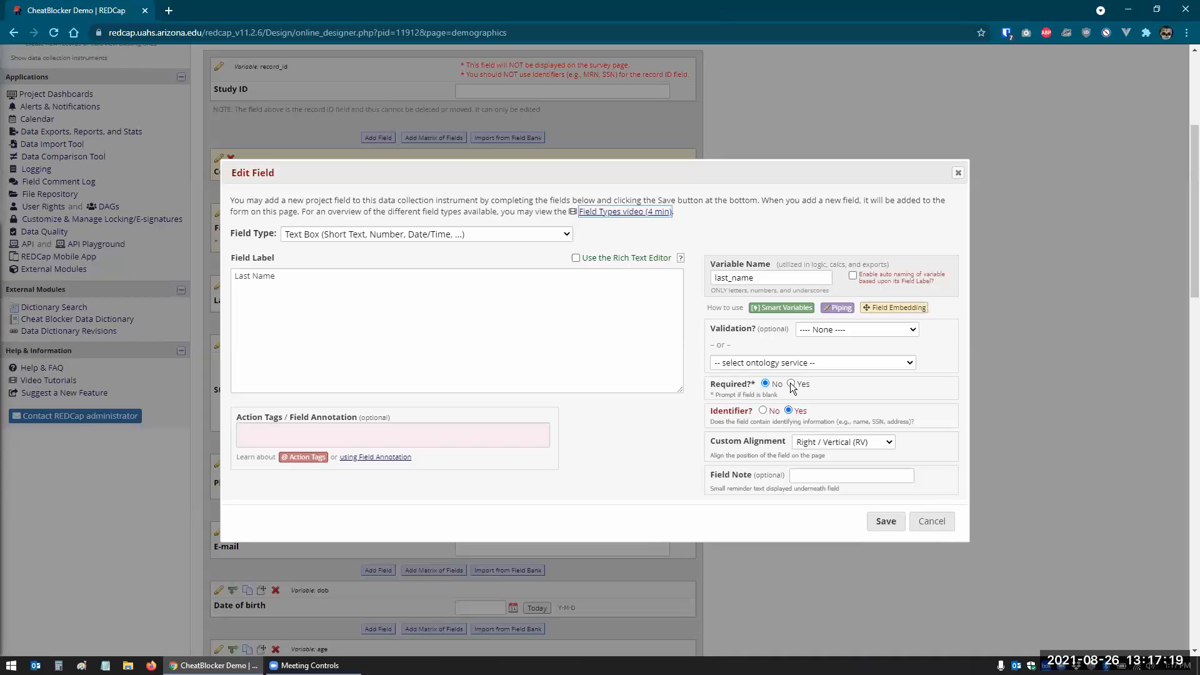
{"action": "left_click", "coordinate": [878, 520]}
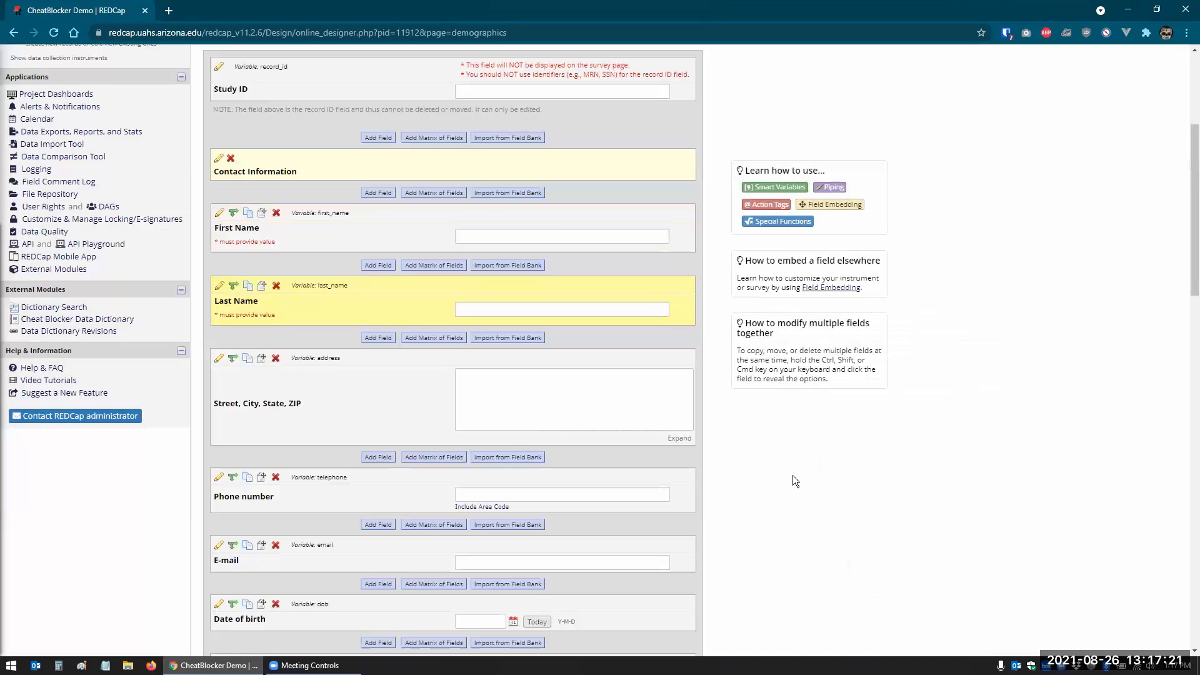
- Open the project's revision history from the last snapshot date link
{"action": "scroll", "coordinate": [421, 450], "scroll_direction": "up", "scroll_amount": 4}
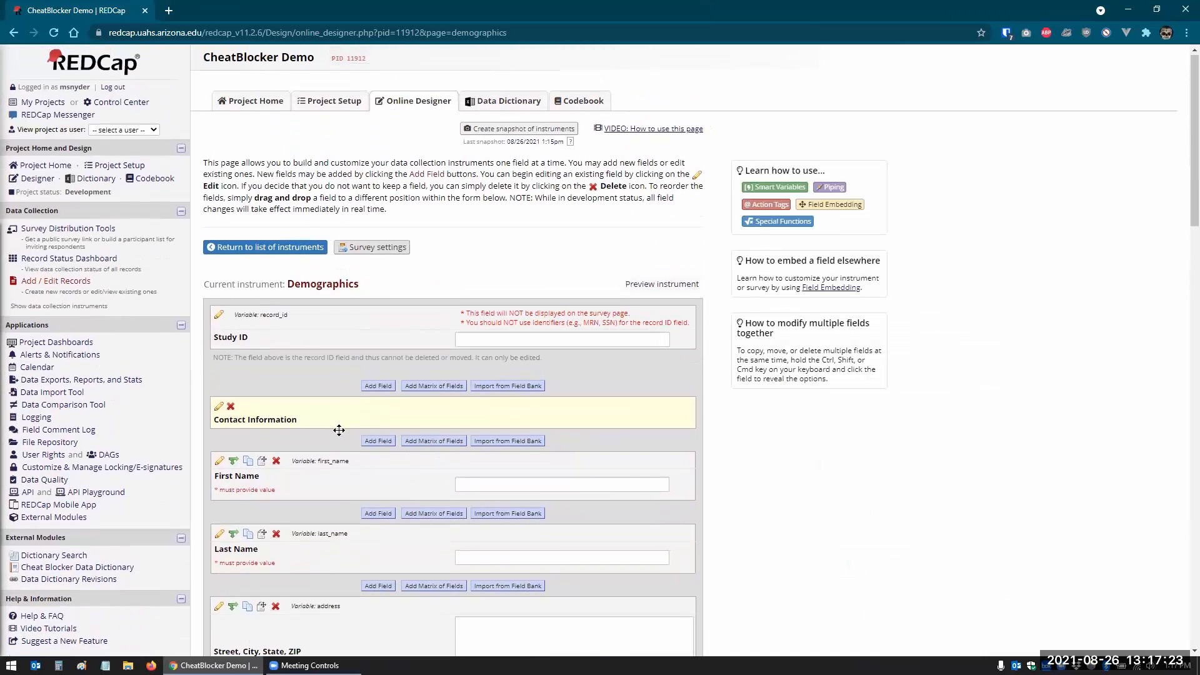
{"action": "scroll", "coordinate": [329, 442], "scroll_direction": "down", "scroll_amount": 1}
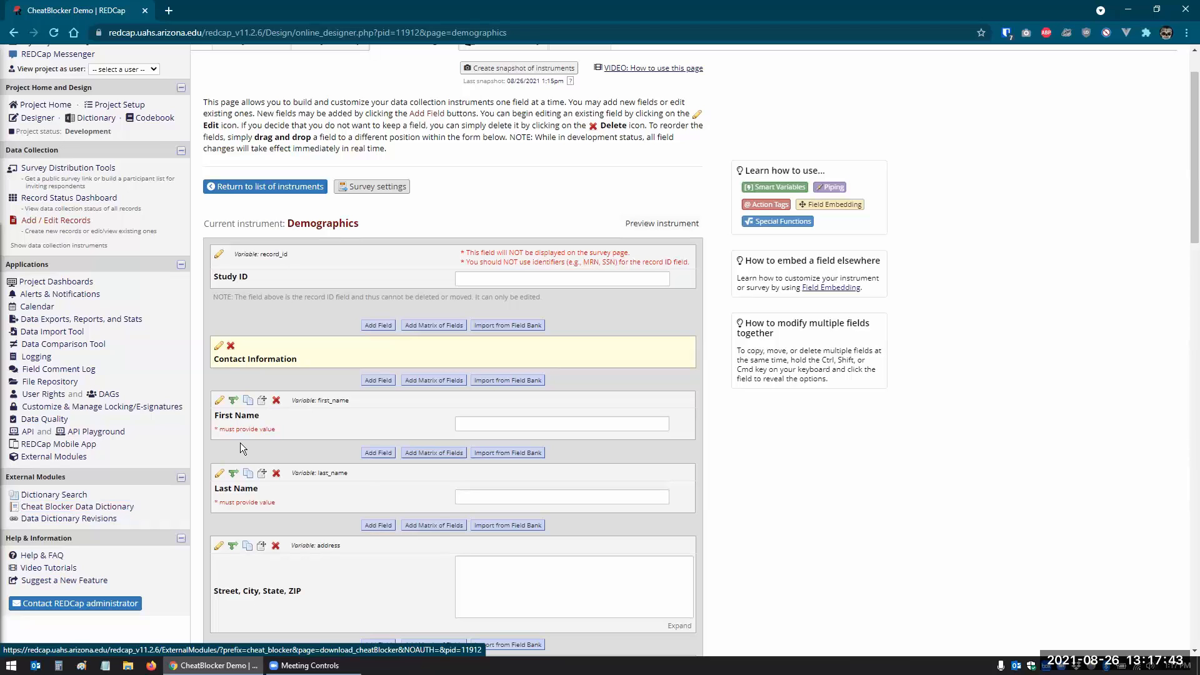
{"action": "scroll", "coordinate": [718, 552], "scroll_direction": "up", "scroll_amount": 1}
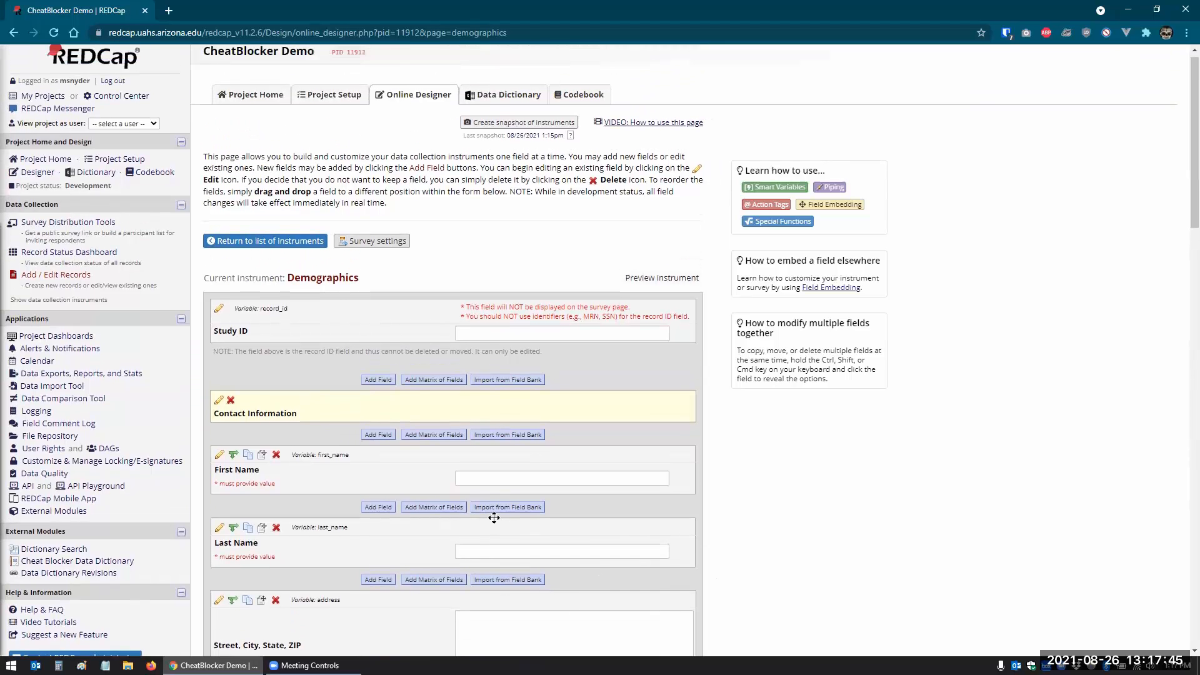
{"action": "scroll", "coordinate": [493, 520], "scroll_direction": "down", "scroll_amount": 10}
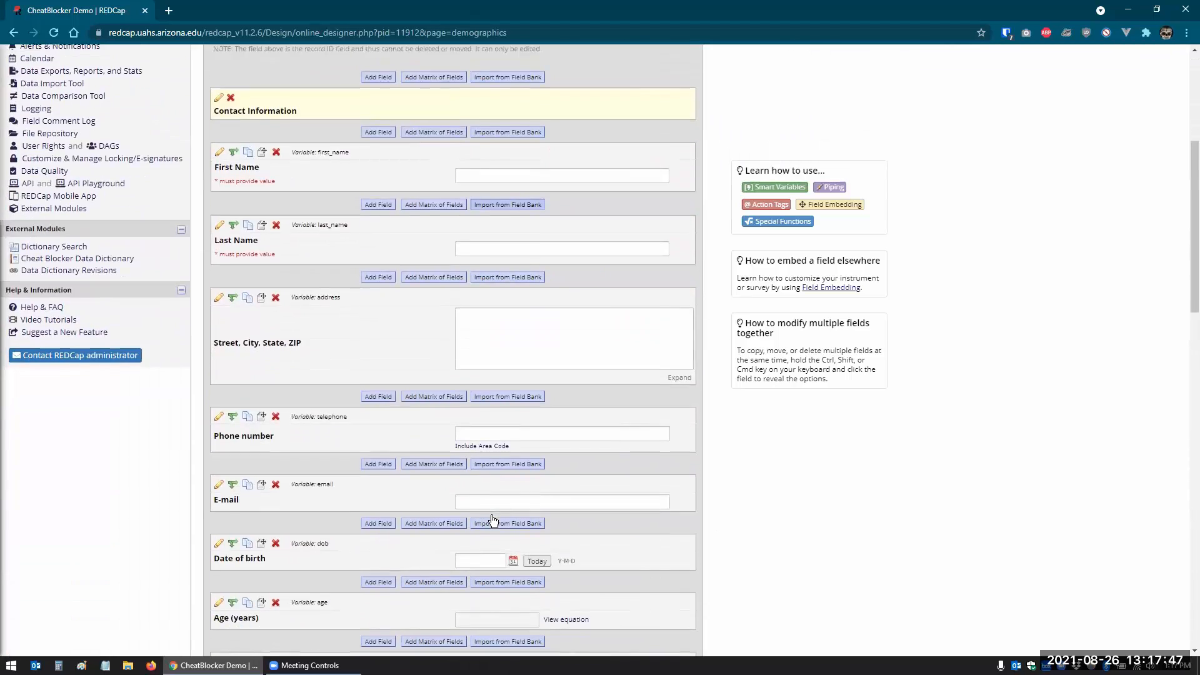
{"action": "scroll", "coordinate": [493, 520], "scroll_direction": "down", "scroll_amount": 12}
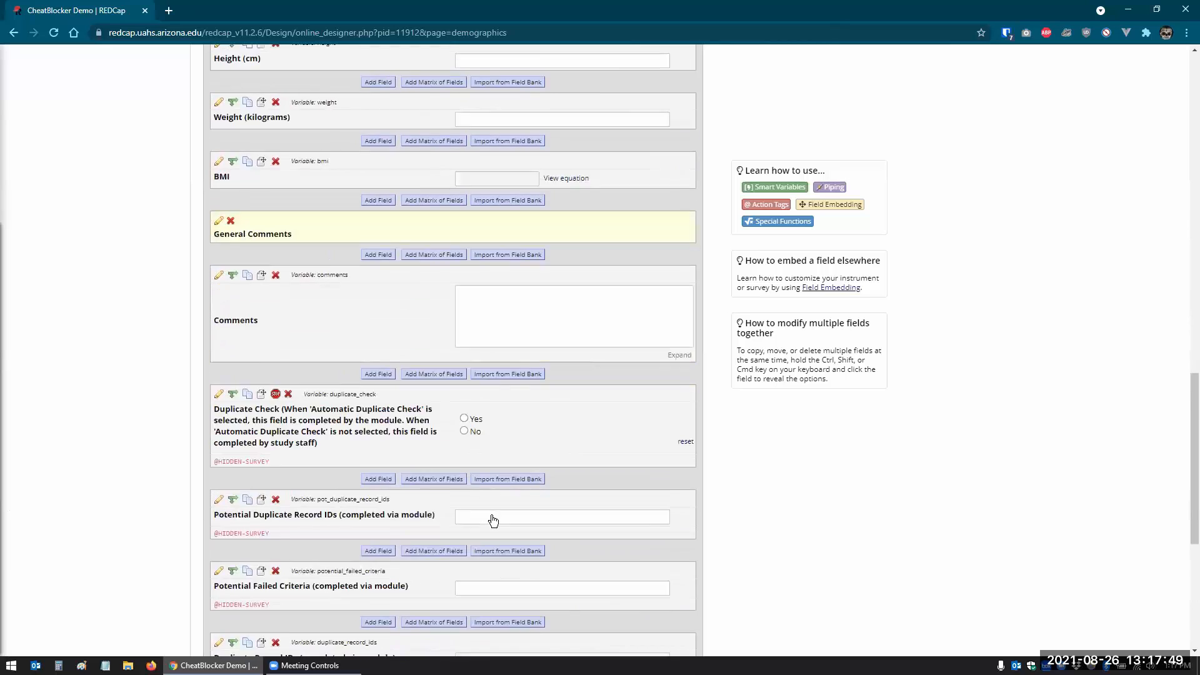
{"action": "scroll", "coordinate": [395, 204], "scroll_direction": "down", "scroll_amount": 1}
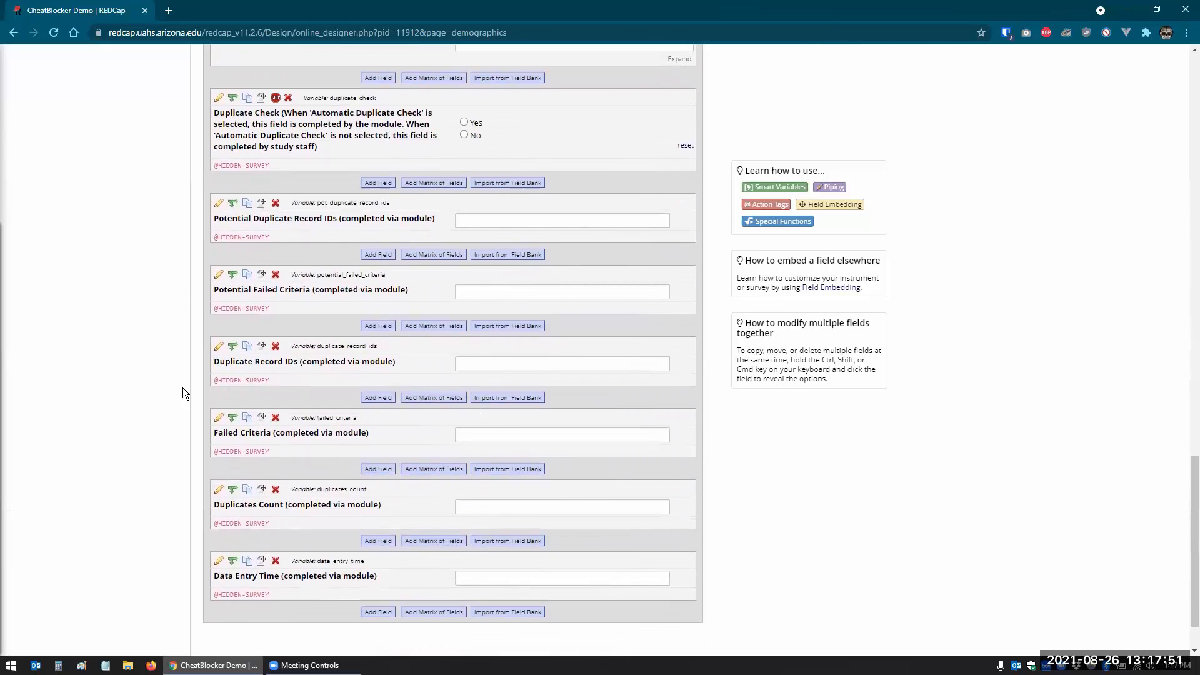
{"action": "scroll", "coordinate": [307, 424], "scroll_direction": "up", "scroll_amount": 20}
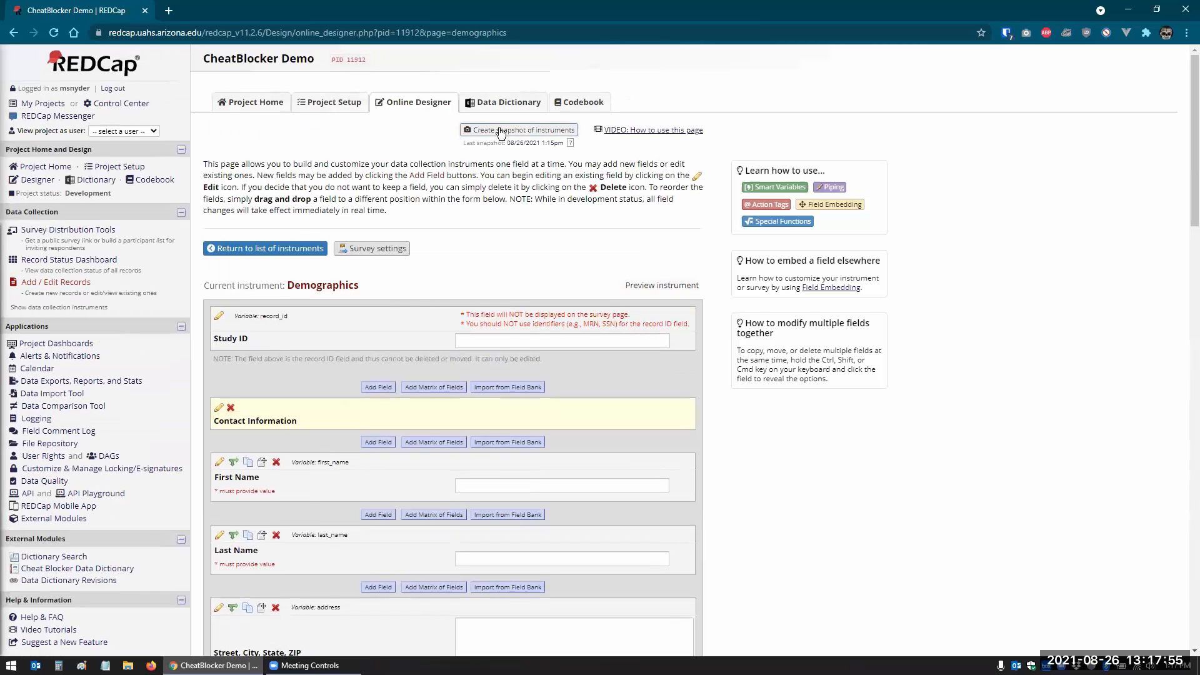
{"action": "left_click", "coordinate": [549, 143]}
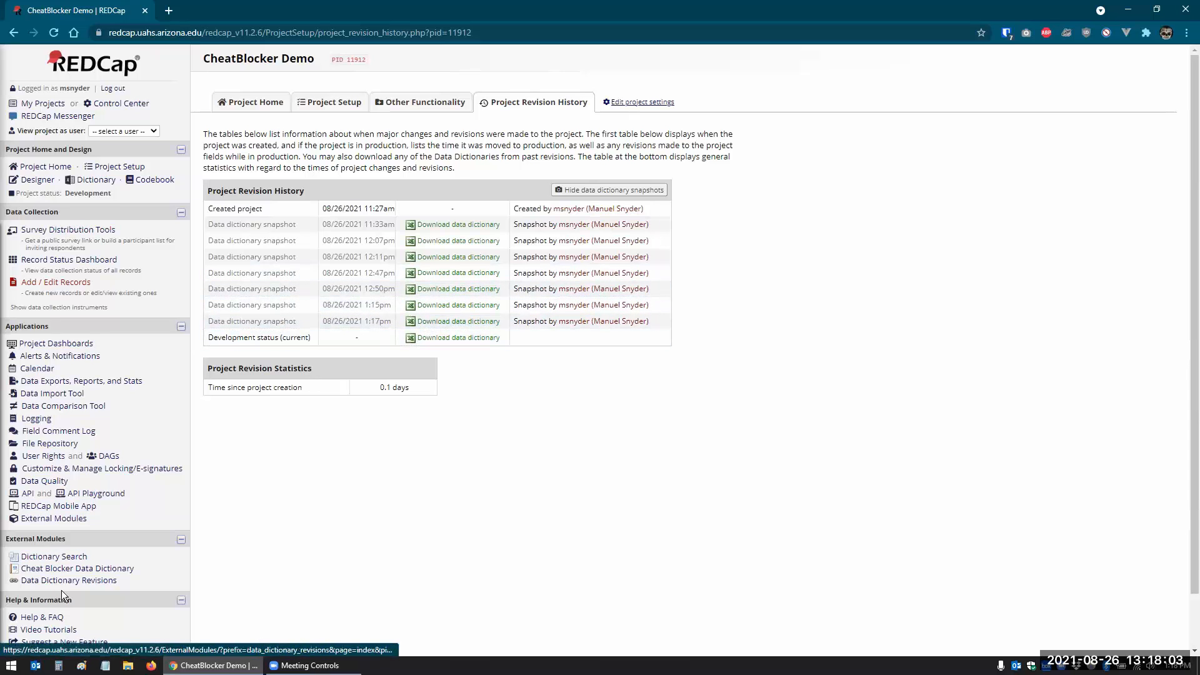
- Go back to the Demographics instrument, where First and Last Name now show as required
{"action": "left_click", "coordinate": [60, 569]}
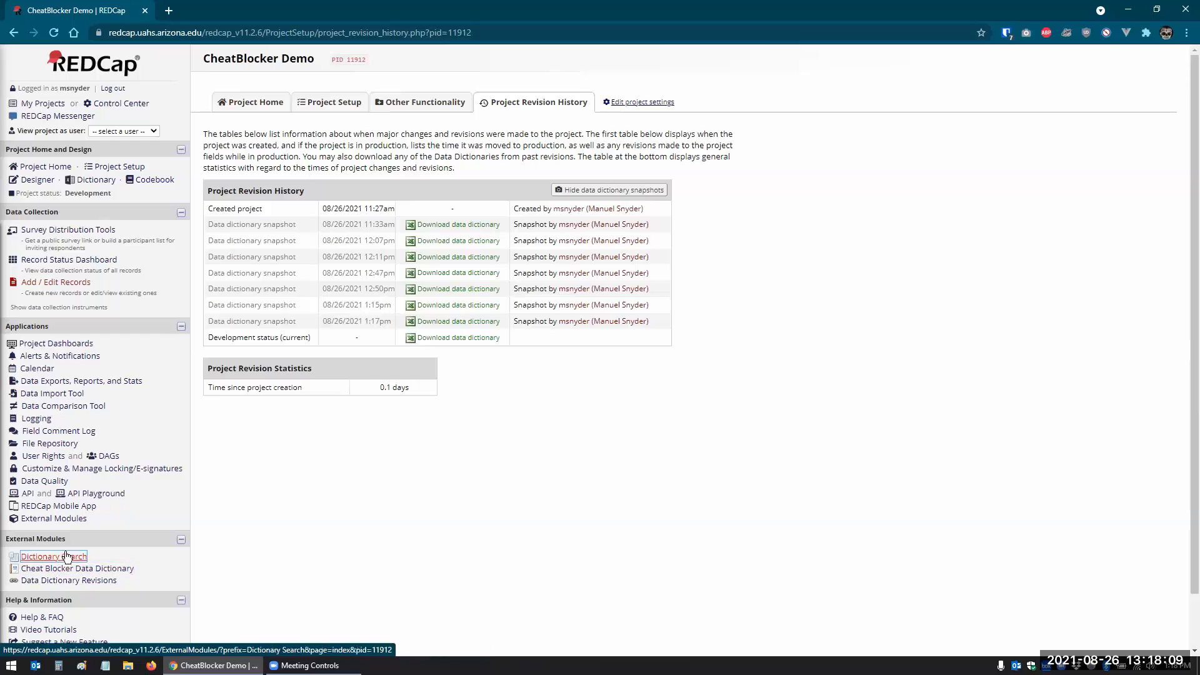
{"action": "left_click", "coordinate": [35, 183]}
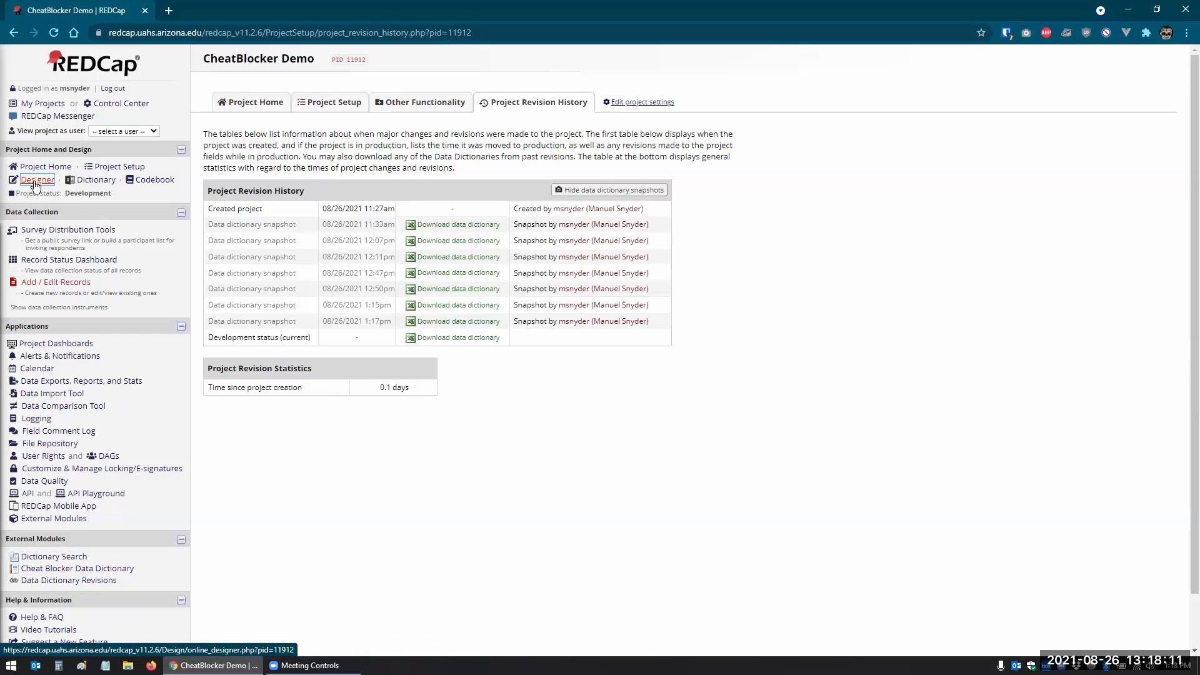
{"action": "left_click", "coordinate": [260, 313]}
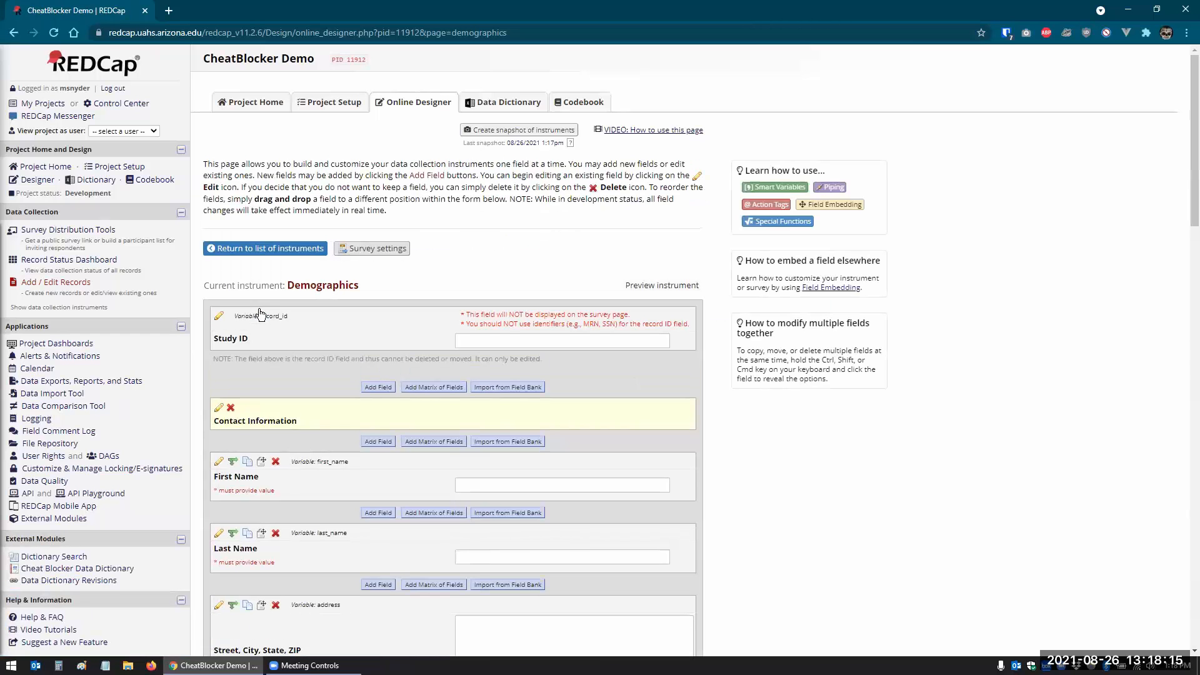
{"action": "left_click", "coordinate": [60, 580]}
{"action": "left_click", "coordinate": [50, 519]}
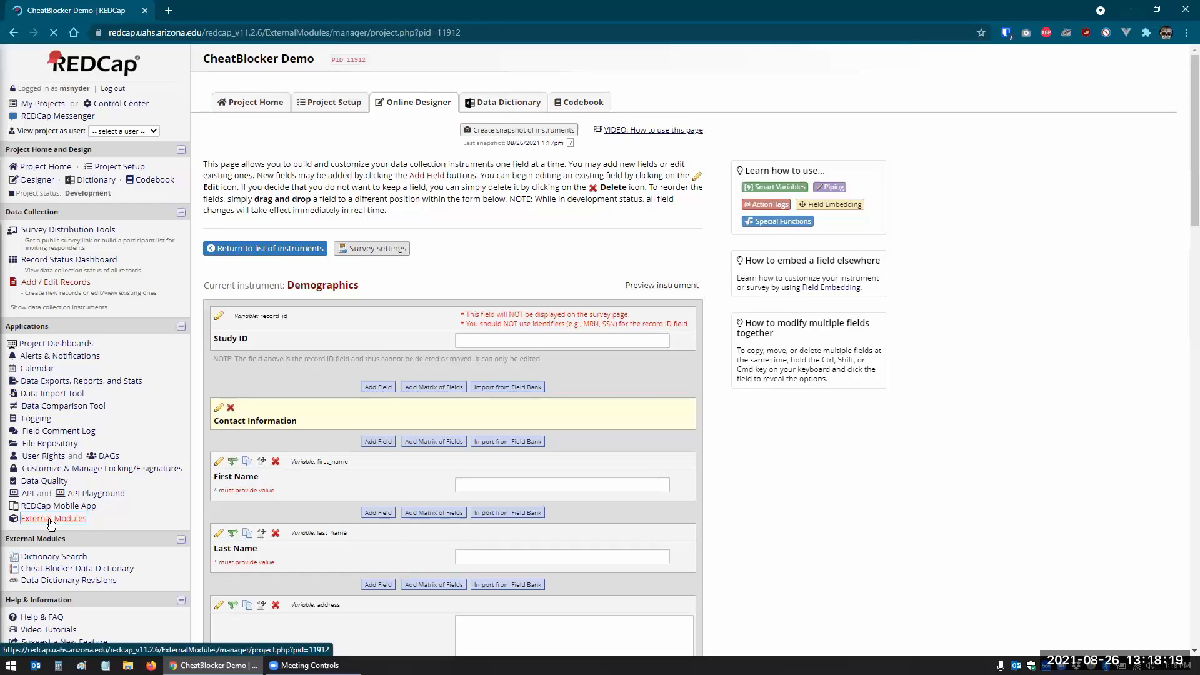
- Open Configure for the CheatBlocker module
{"action": "left_click", "coordinate": [685, 400]}
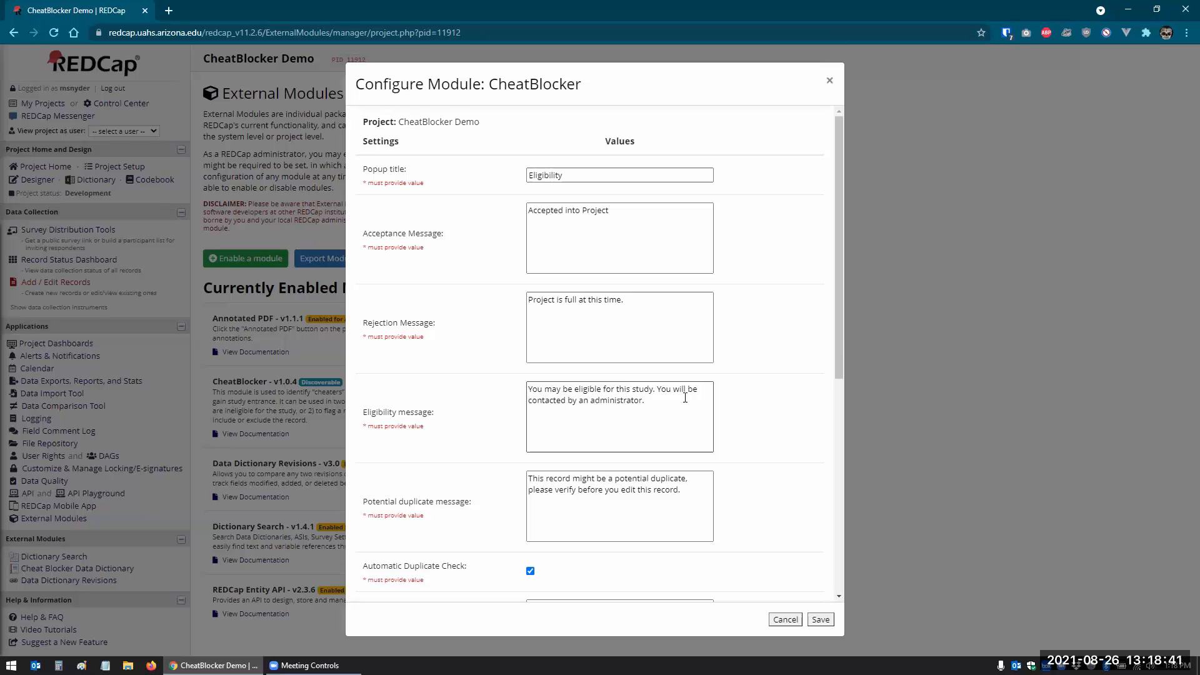
{"action": "left_click", "coordinate": [595, 177]}
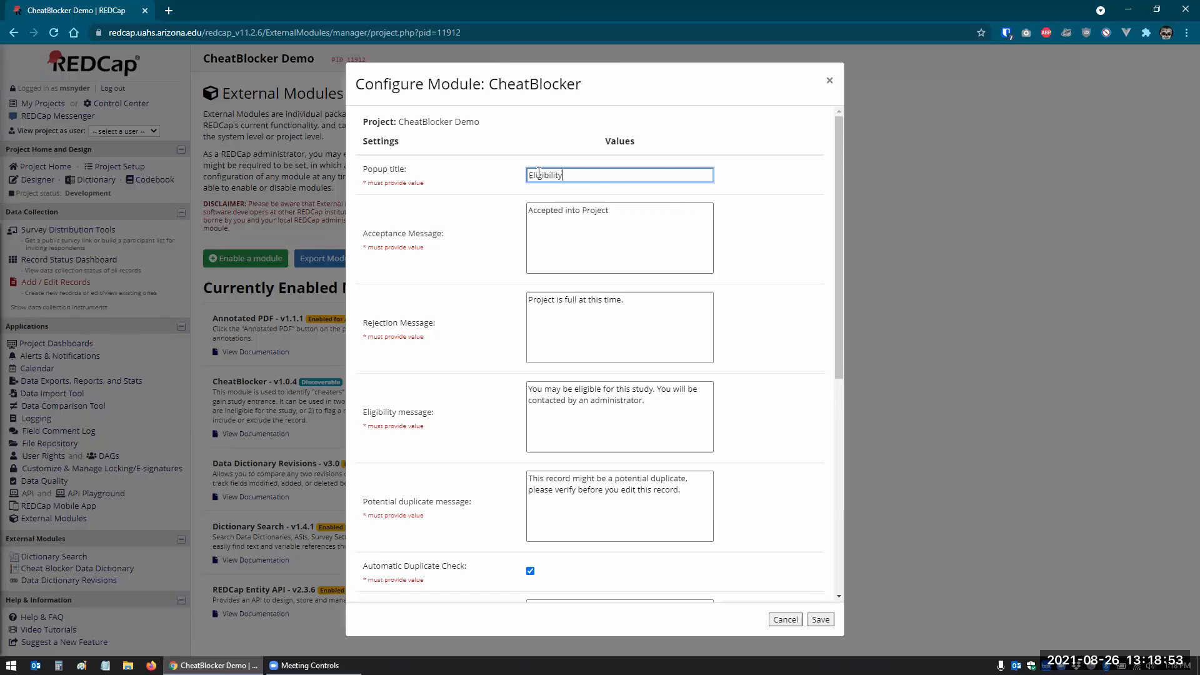
{"action": "left_click", "coordinate": [570, 250]}
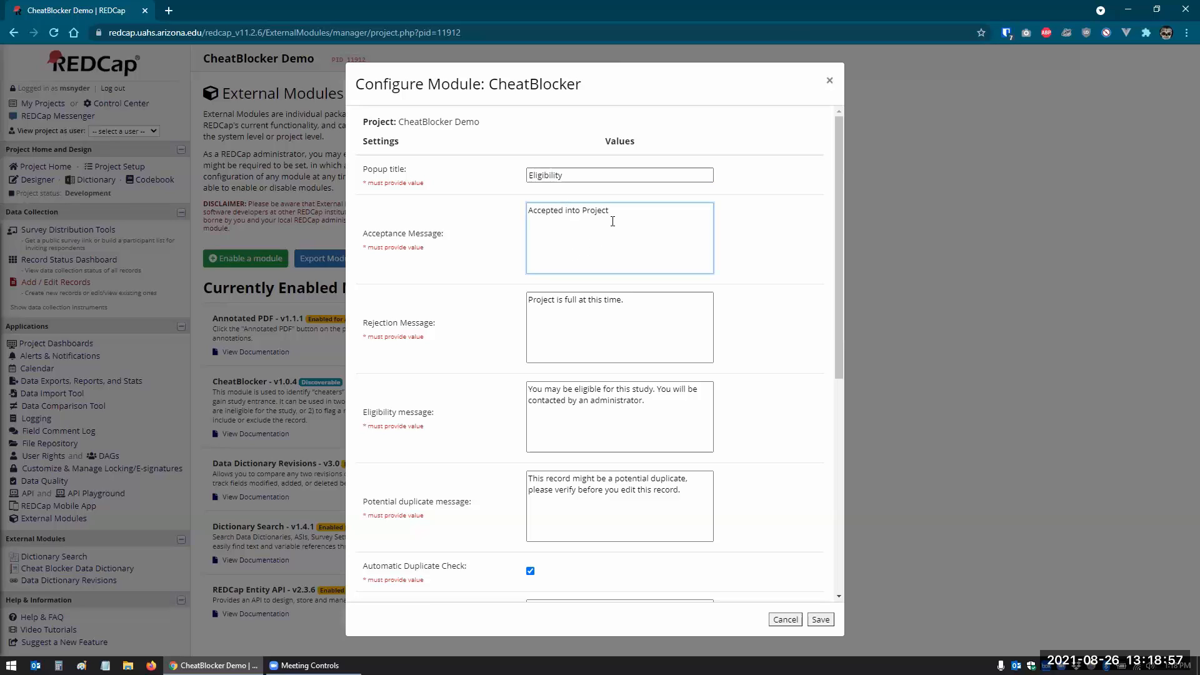
{"action": "left_click", "coordinate": [631, 304]}
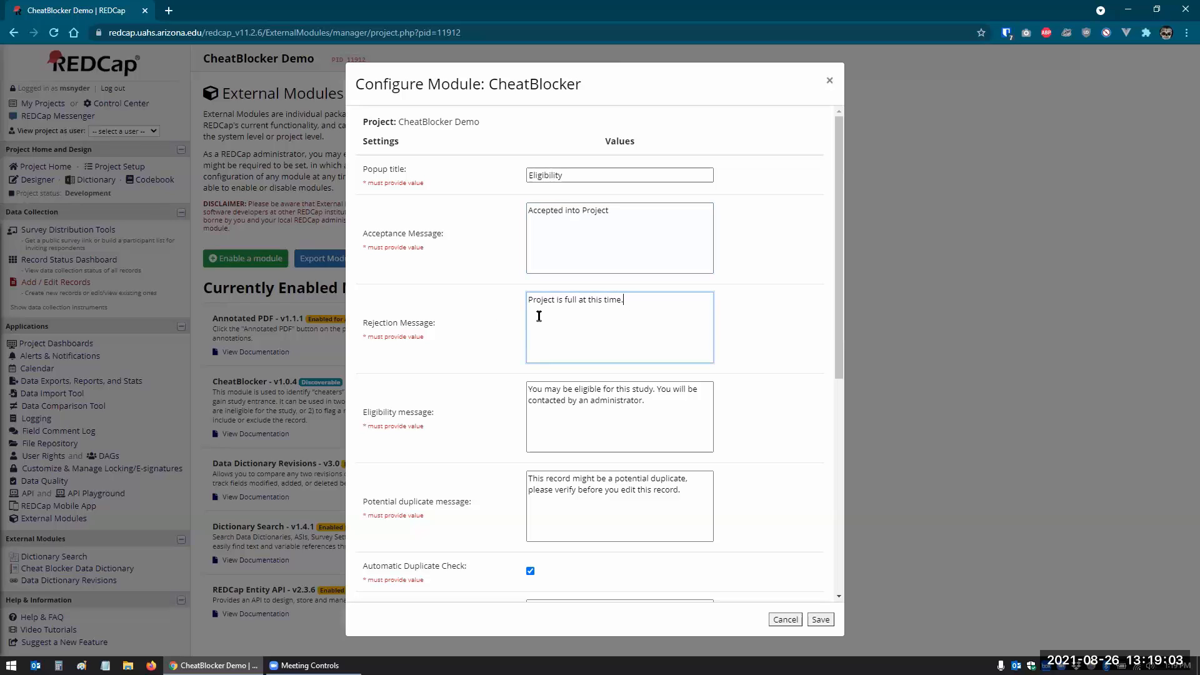
{"action": "scroll", "coordinate": [544, 325], "scroll_direction": "down", "scroll_amount": 2}
{"action": "scroll", "coordinate": [547, 328], "scroll_direction": "down", "scroll_amount": 2}
{"action": "scroll", "coordinate": [550, 326], "scroll_direction": "up", "scroll_amount": 4}
{"action": "scroll", "coordinate": [595, 330], "scroll_direction": "down", "scroll_amount": 2}
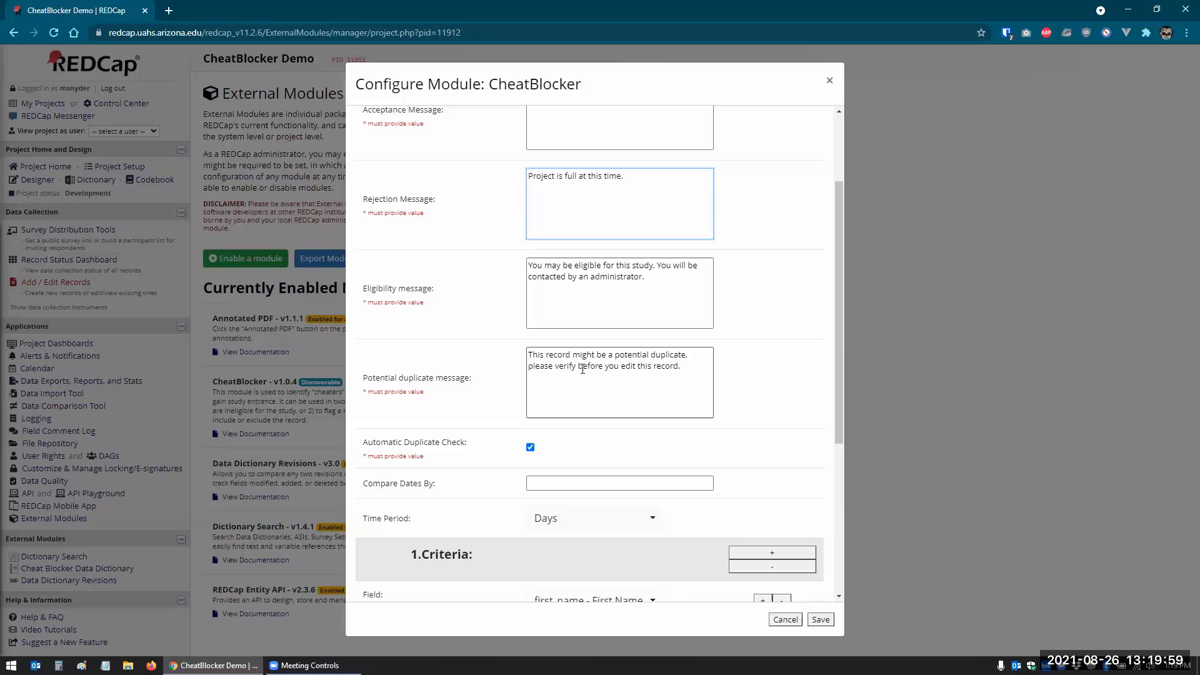
{"action": "scroll", "coordinate": [583, 369], "scroll_direction": "down", "scroll_amount": 1}
{"action": "scroll", "coordinate": [582, 368], "scroll_direction": "up", "scroll_amount": 4}
- Delete criteria group 2 and the extra criterion rows, leaving a single criterion
{"action": "left_click", "coordinate": [565, 210]}
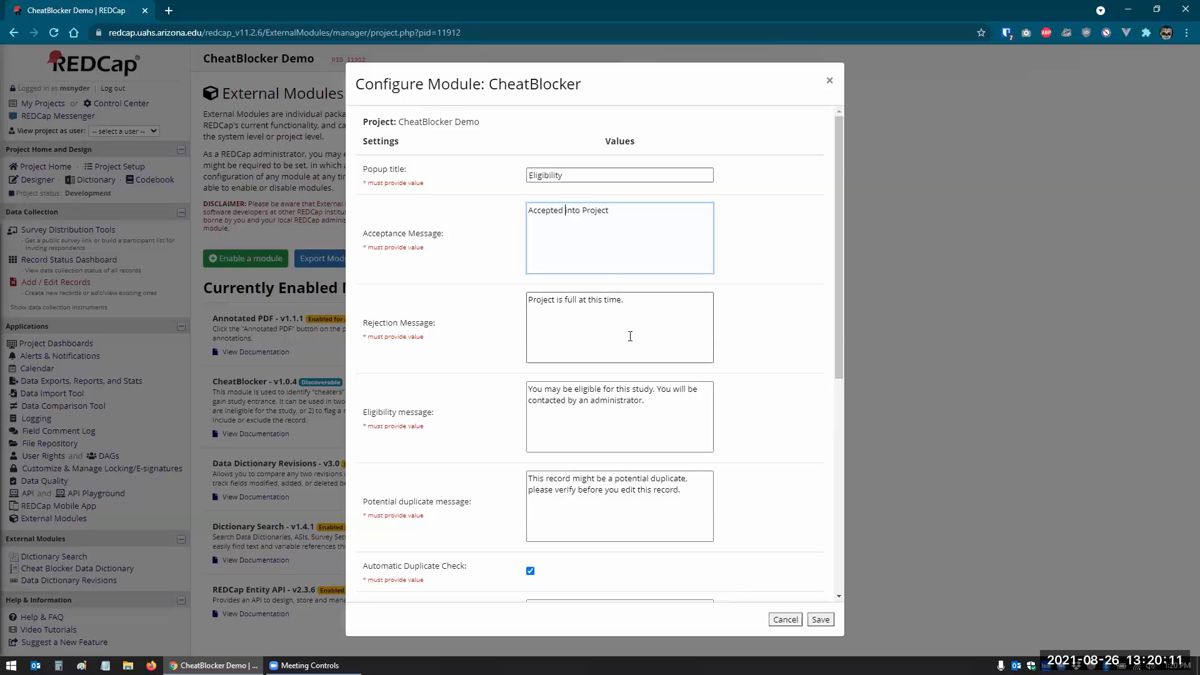
{"action": "scroll", "coordinate": [630, 336], "scroll_direction": "down", "scroll_amount": 6}
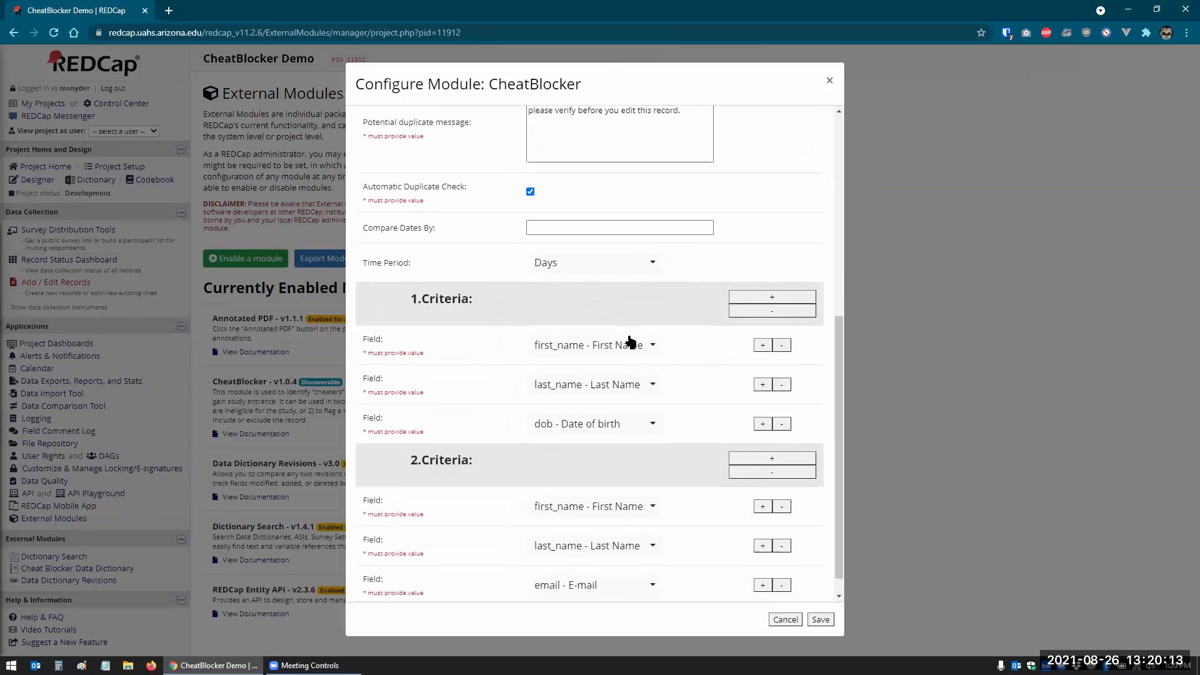
{"action": "scroll", "coordinate": [630, 341], "scroll_direction": "down", "scroll_amount": 1}
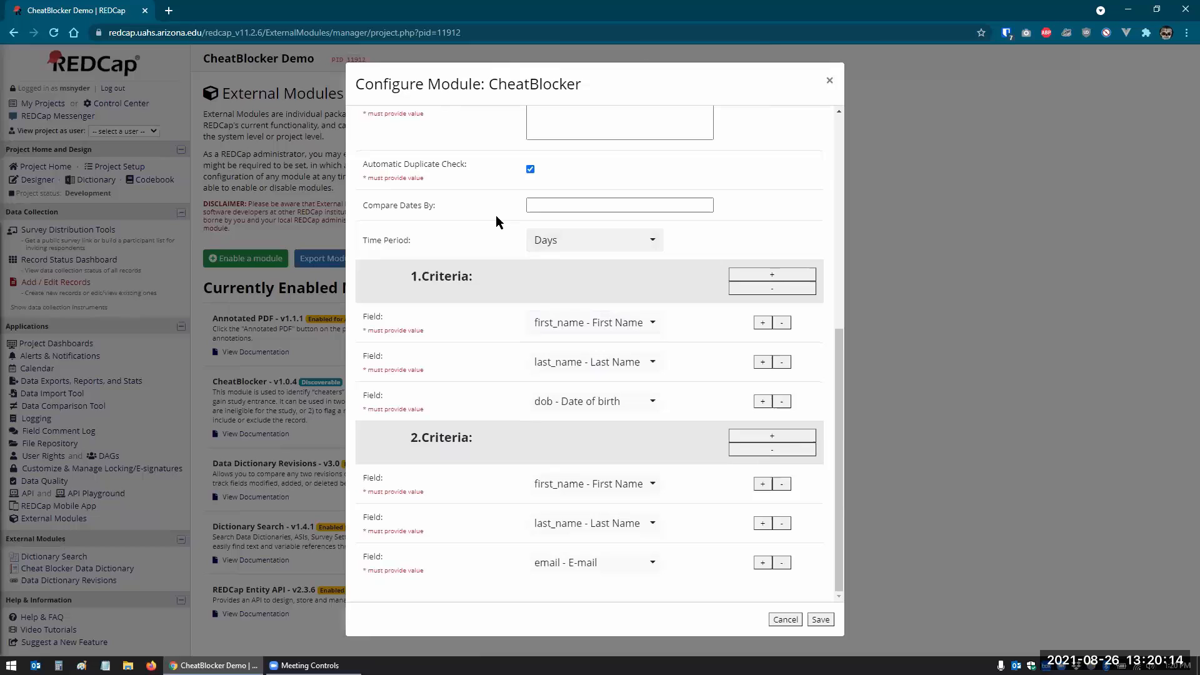
{"action": "left_click", "coordinate": [774, 451]}
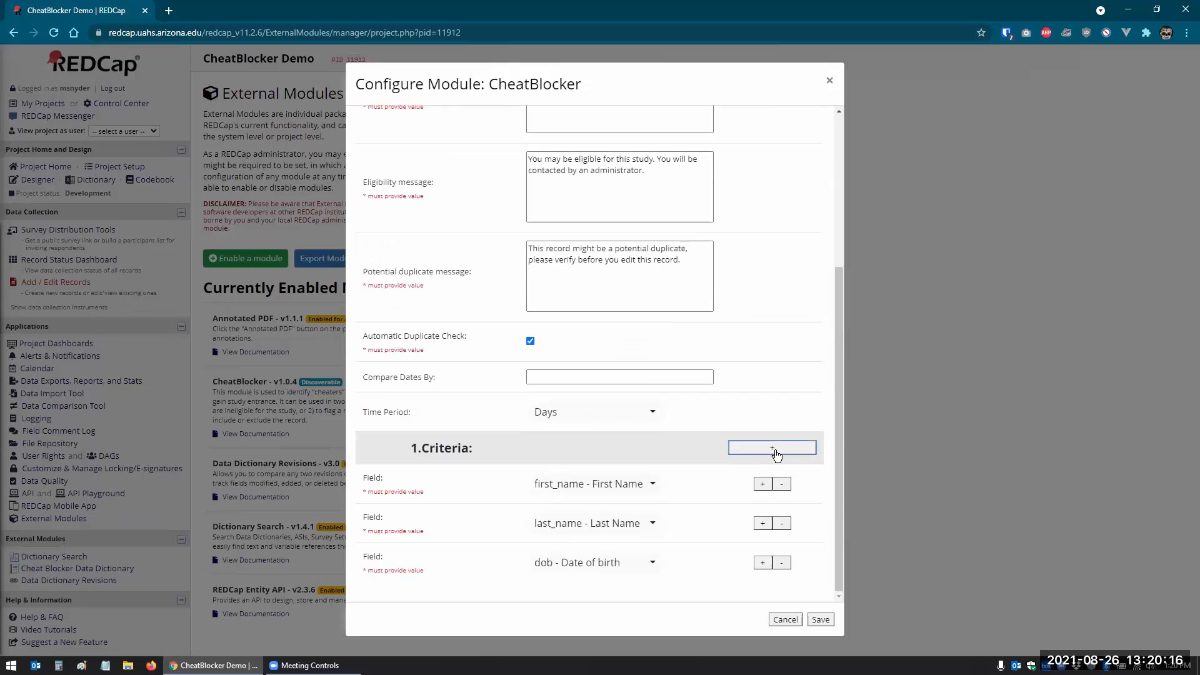
{"action": "left_click", "coordinate": [782, 562]}
{"action": "left_click", "coordinate": [781, 524]}
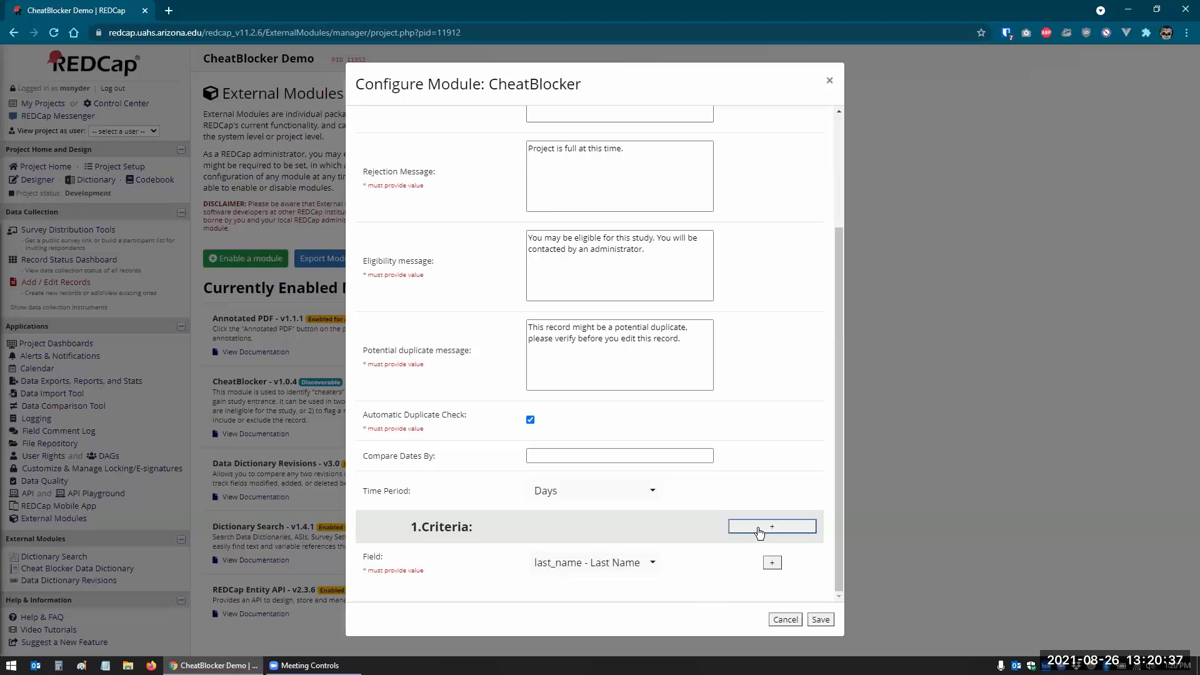
- Set the criteria fields to first_name and last_name and save the configuration
{"action": "left_click", "coordinate": [644, 567]}
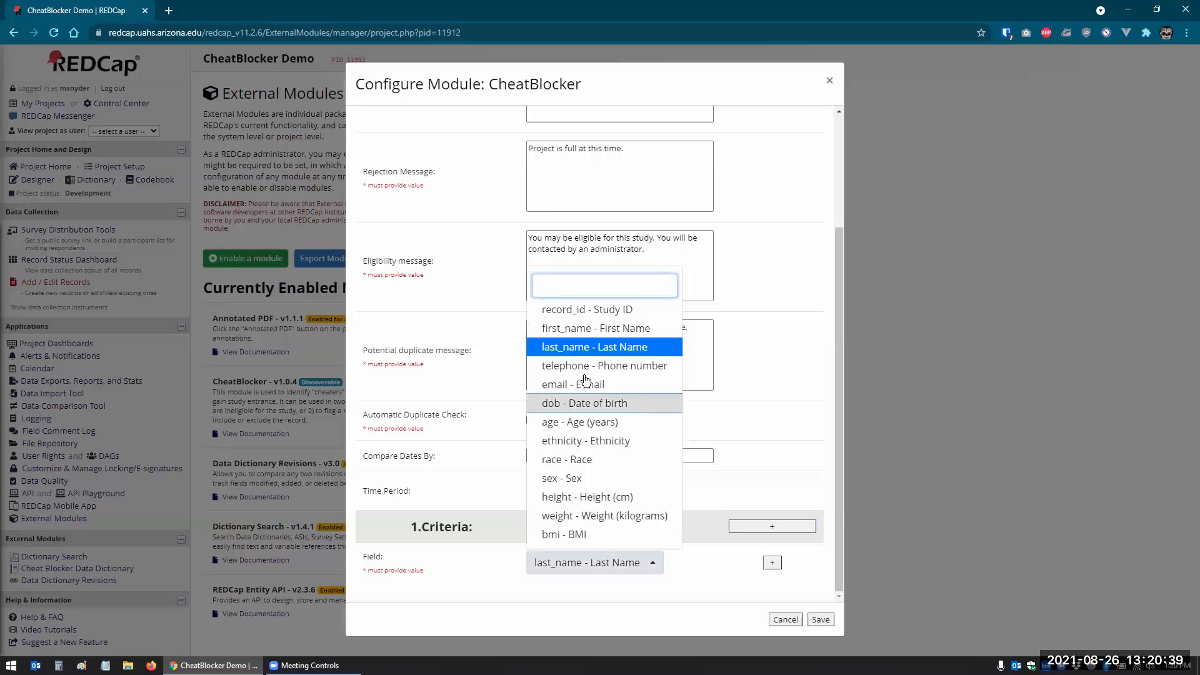
{"action": "left_click", "coordinate": [594, 328]}
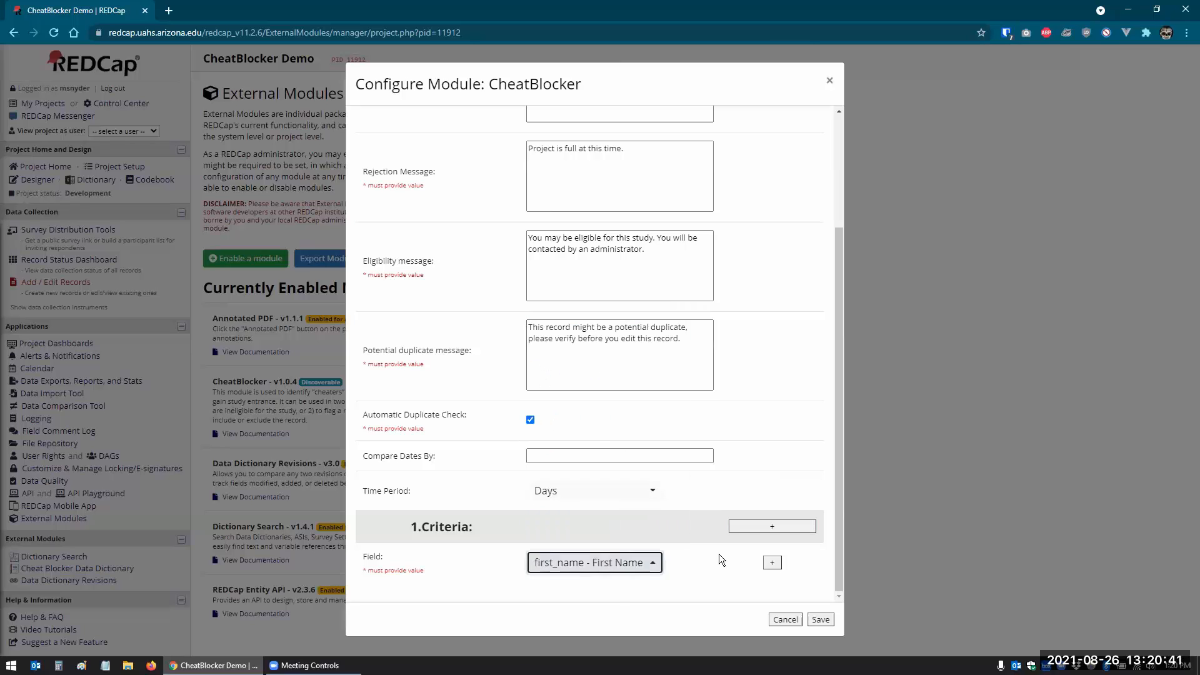
{"action": "left_click", "coordinate": [772, 563]}
{"action": "scroll", "coordinate": [675, 518], "scroll_direction": "down", "scroll_amount": 1}
{"action": "left_click", "coordinate": [654, 563]}
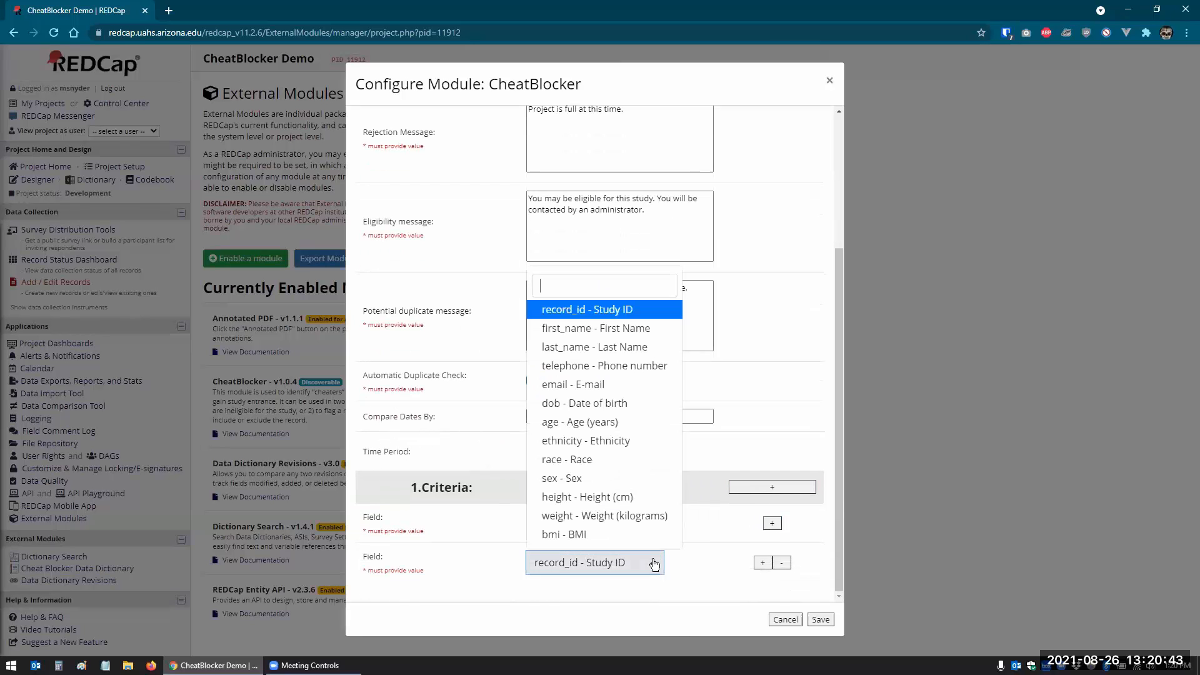
{"action": "left_click", "coordinate": [556, 347]}
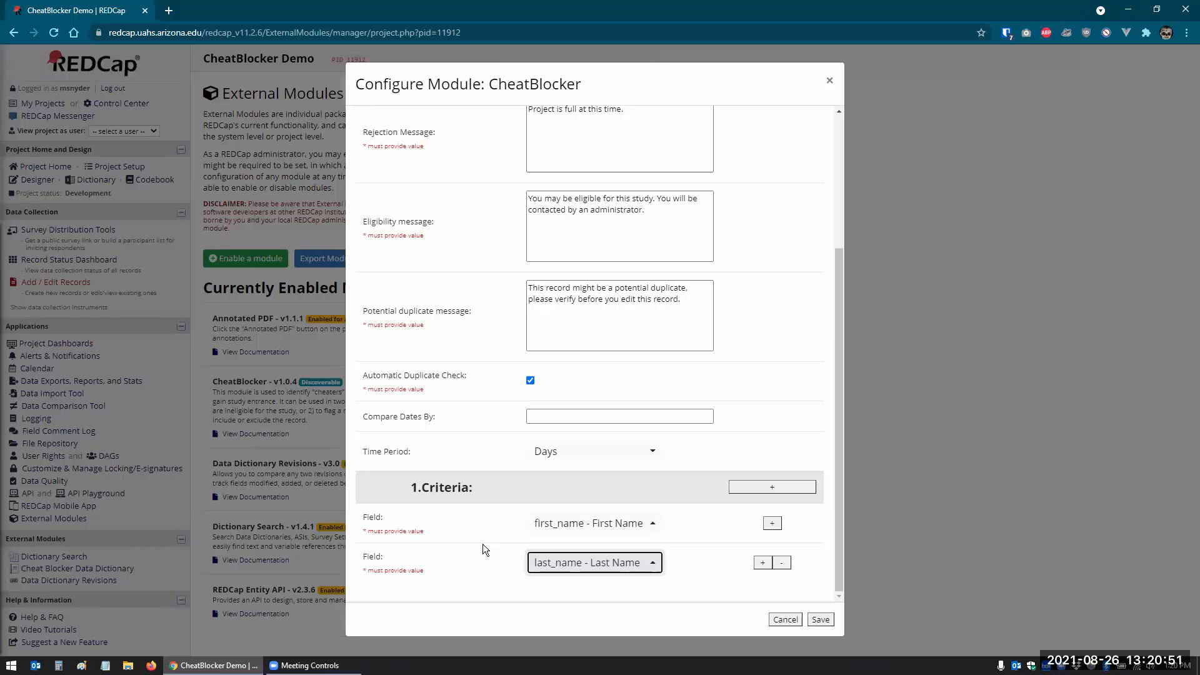
{"action": "left_click", "coordinate": [821, 620]}
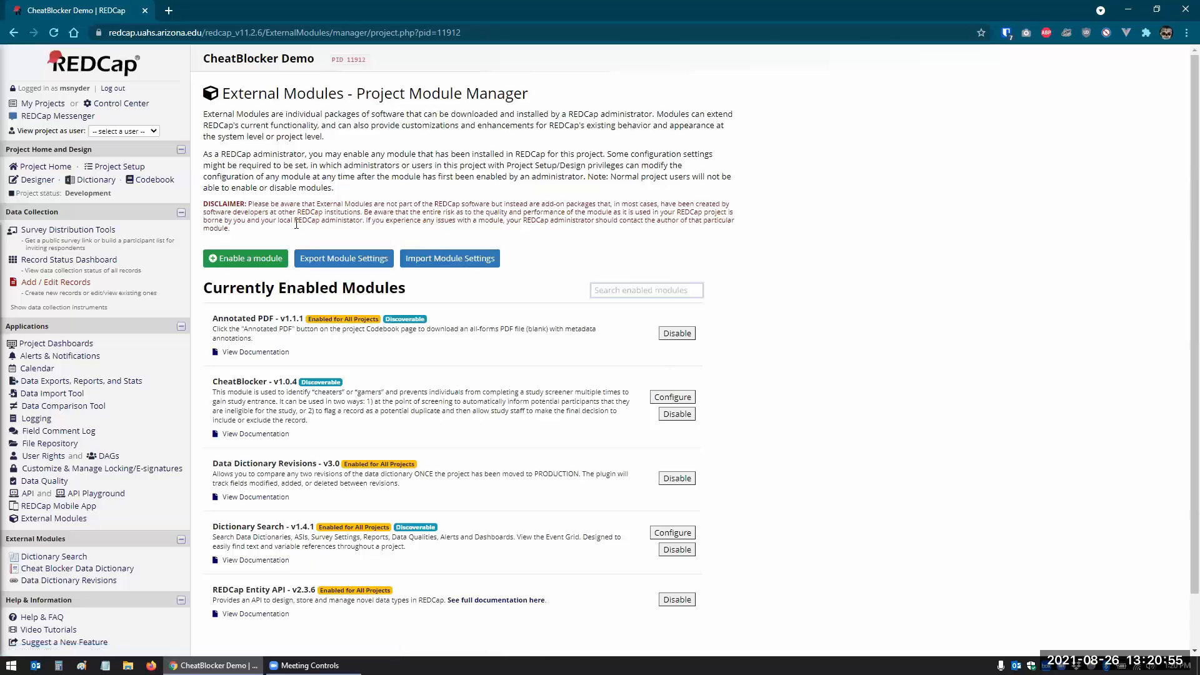
- Open Add / Edit Records in a new tab and start a new record
{"action": "right_click", "coordinate": [53, 282]}
{"action": "left_click", "coordinate": [90, 289]}
{"action": "left_click", "coordinate": [185, 15]}
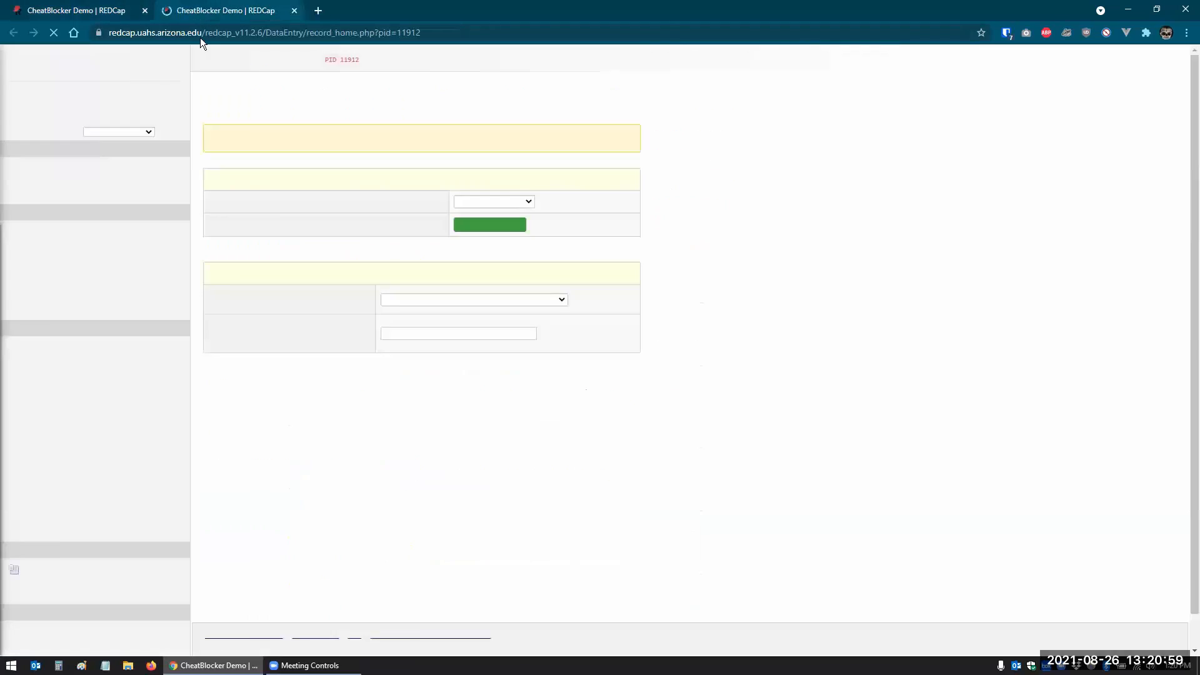
{"action": "left_click", "coordinate": [502, 250]}
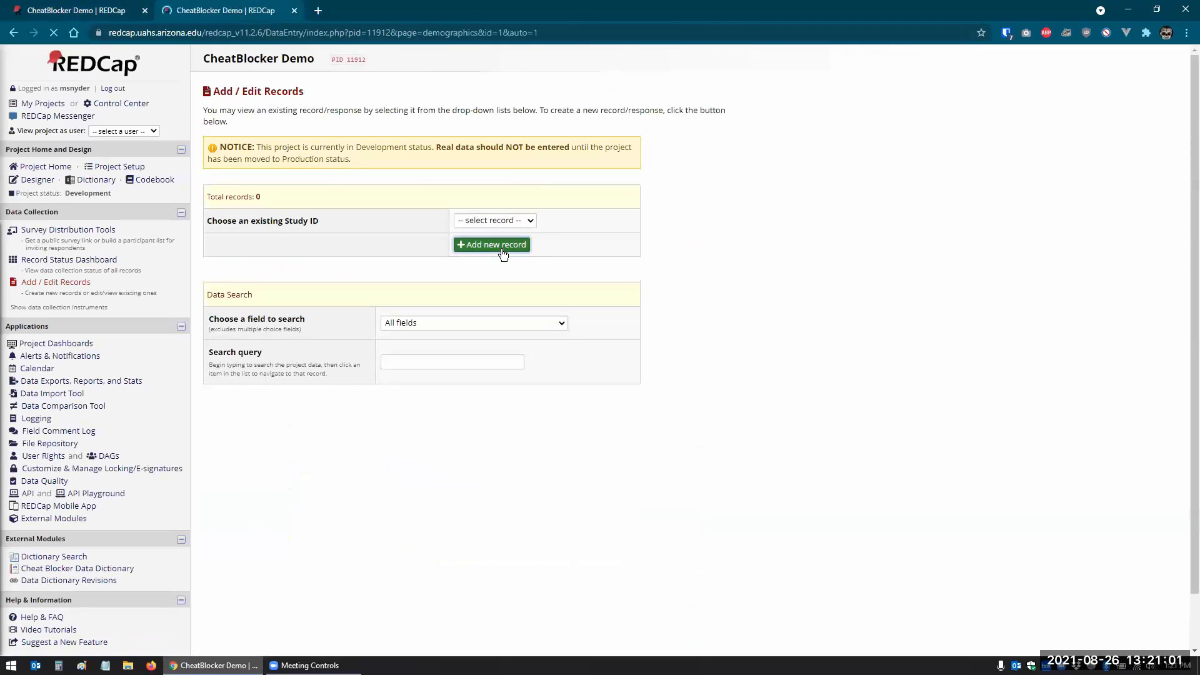
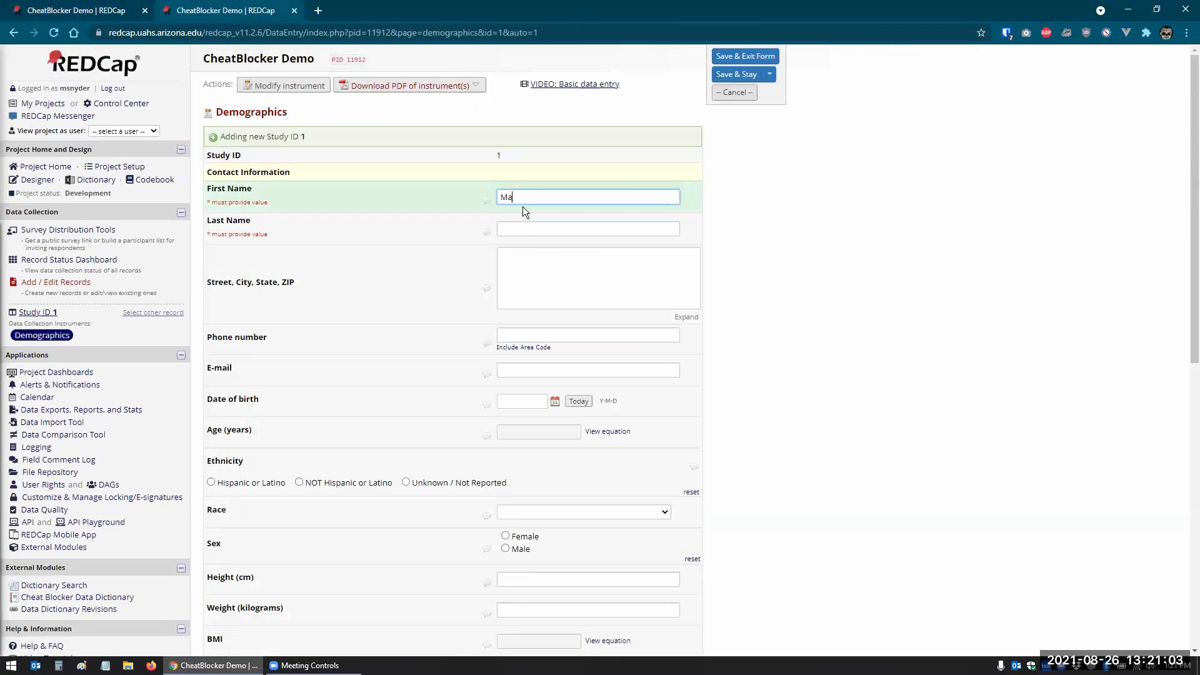
- Enter a first and last name, save with Save & Go To Next Record, and dismiss the acceptance popup
{"action": "key", "text": "Tab"}
{"action": "key", "text": "Tab"}
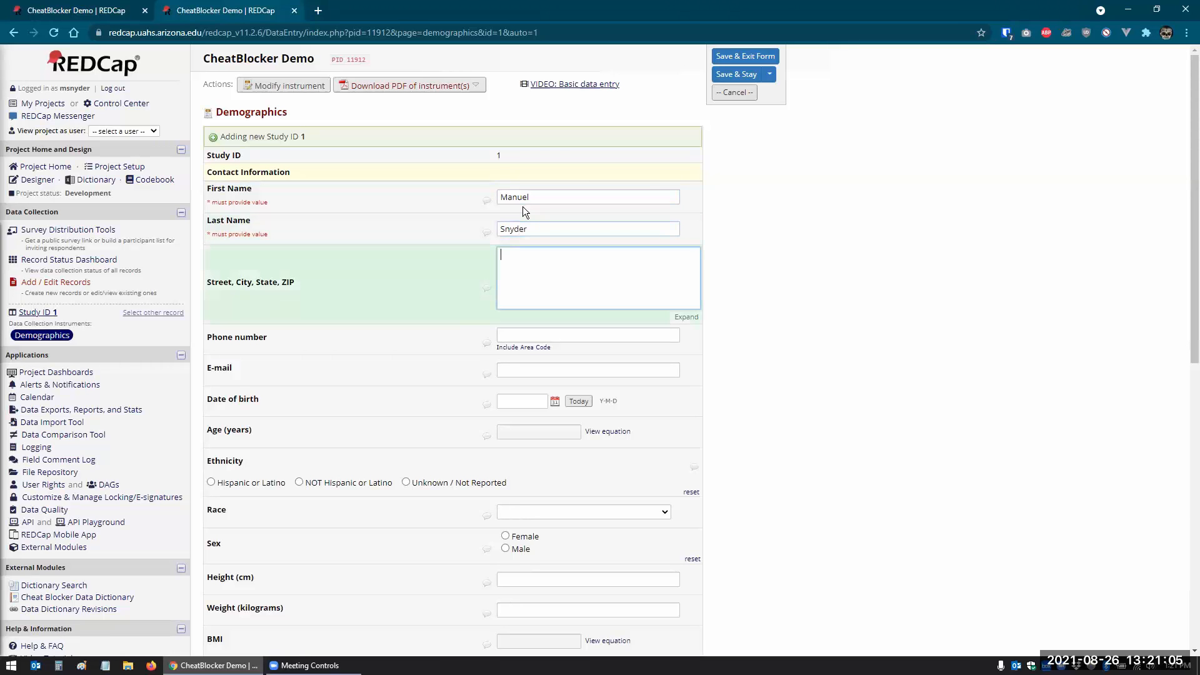
{"action": "scroll", "coordinate": [797, 353], "scroll_direction": "down", "scroll_amount": 9}
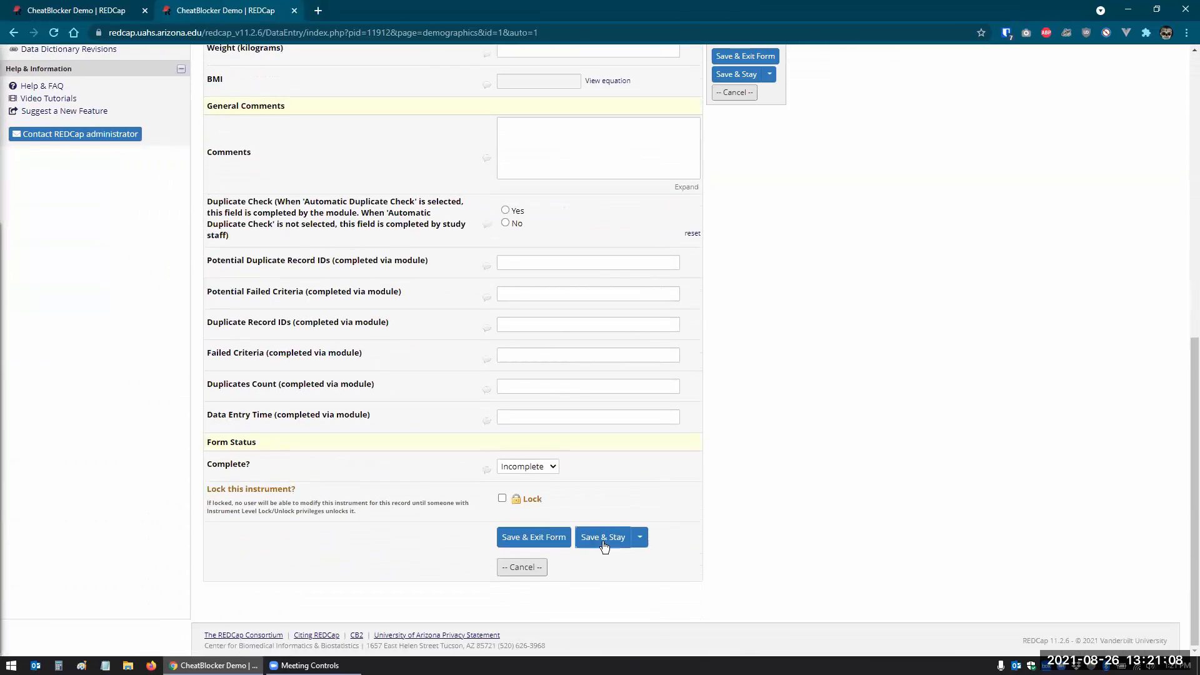
{"action": "left_click", "coordinate": [640, 538]}
{"action": "left_click", "coordinate": [638, 597]}
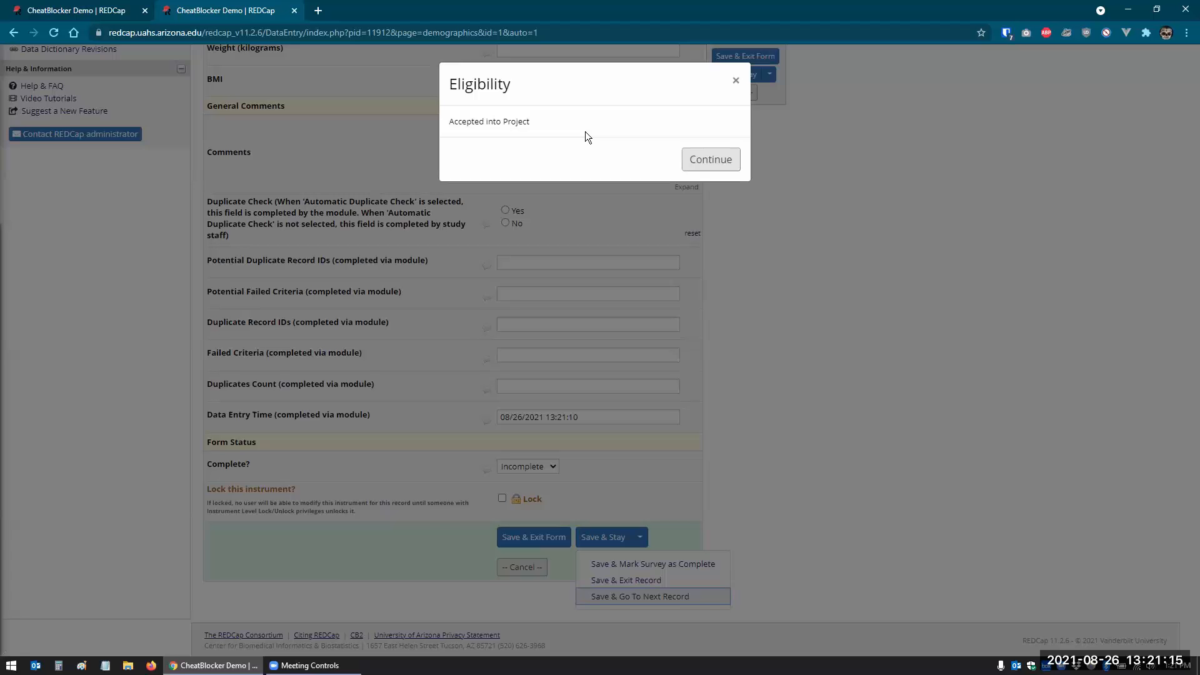
{"action": "left_click", "coordinate": [695, 165]}
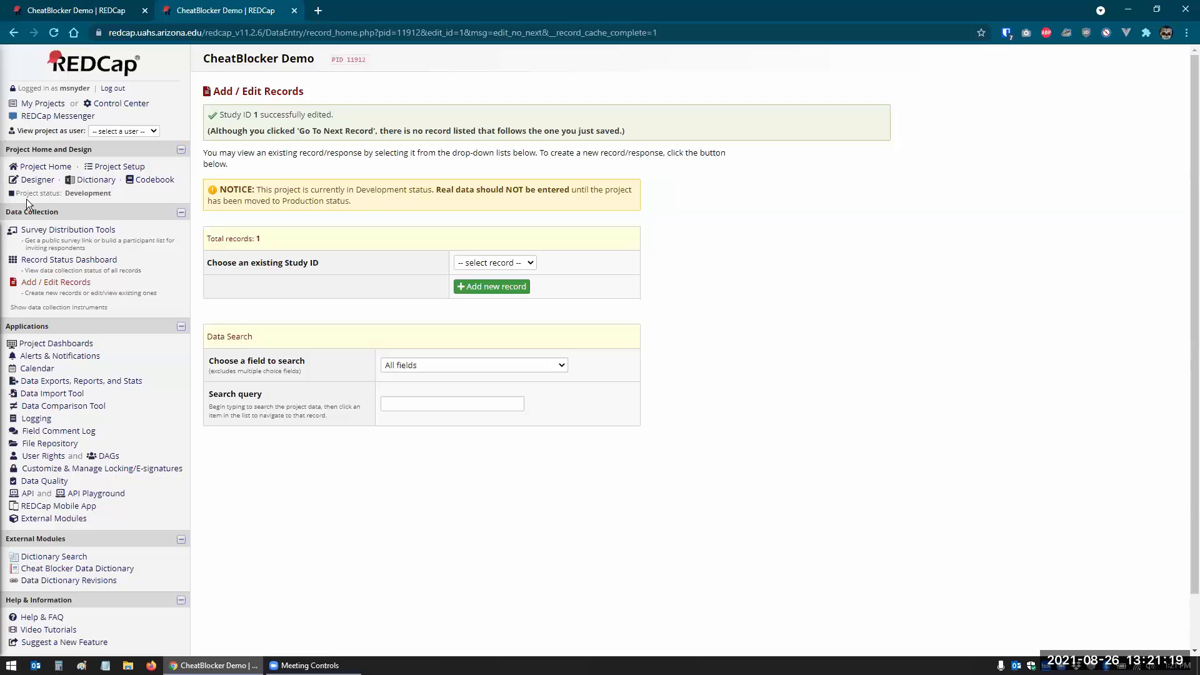
{"action": "left_click", "coordinate": [43, 261]}
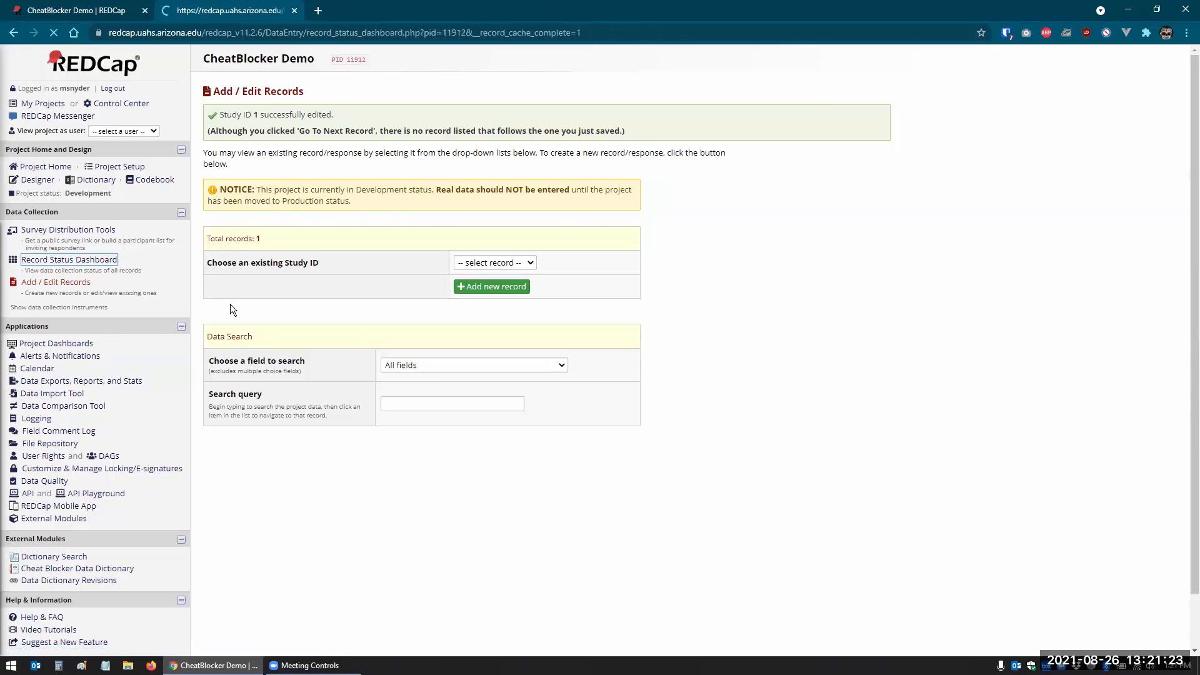
{"action": "left_click", "coordinate": [276, 315]}
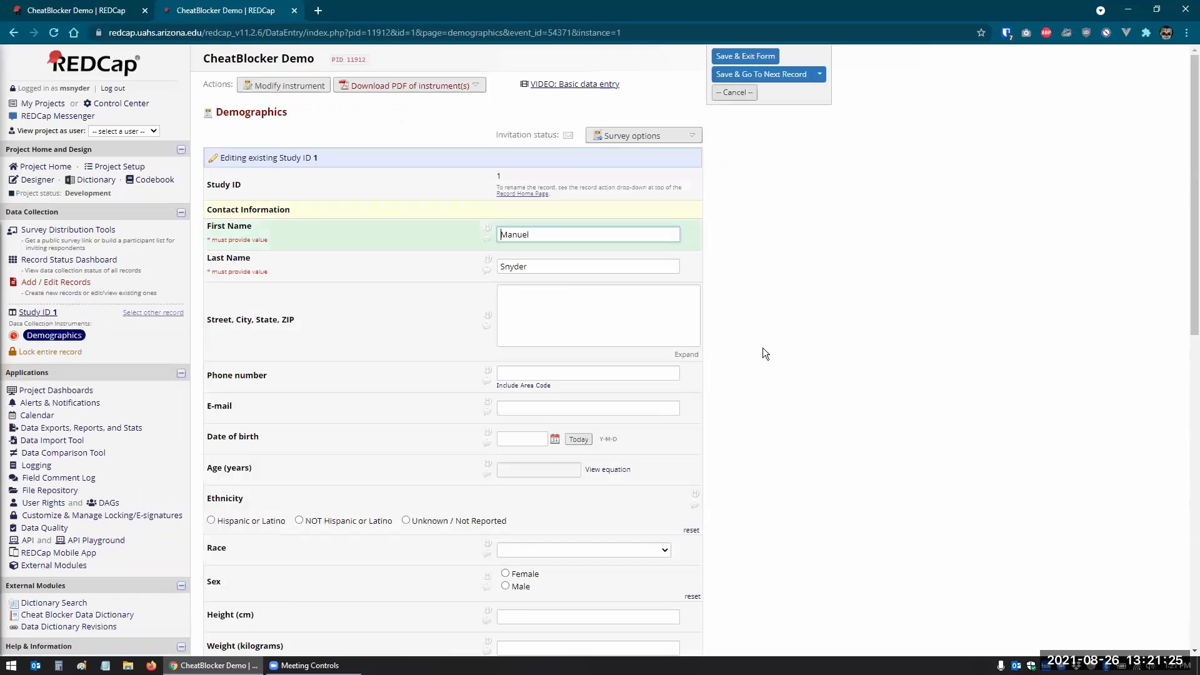
{"action": "scroll", "coordinate": [762, 347], "scroll_direction": "down", "scroll_amount": 1}
{"action": "scroll", "coordinate": [763, 348], "scroll_direction": "down", "scroll_amount": 10}
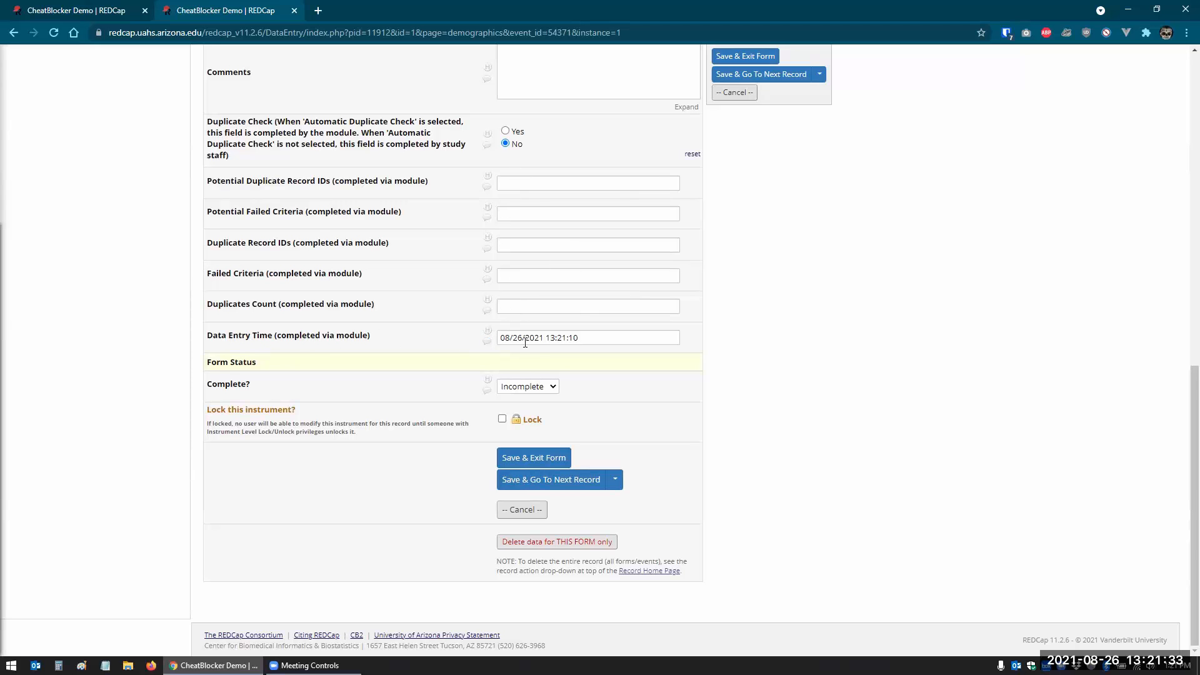
{"action": "left_click_drag", "start_coordinate": [578, 338], "coordinate": [486, 341]}
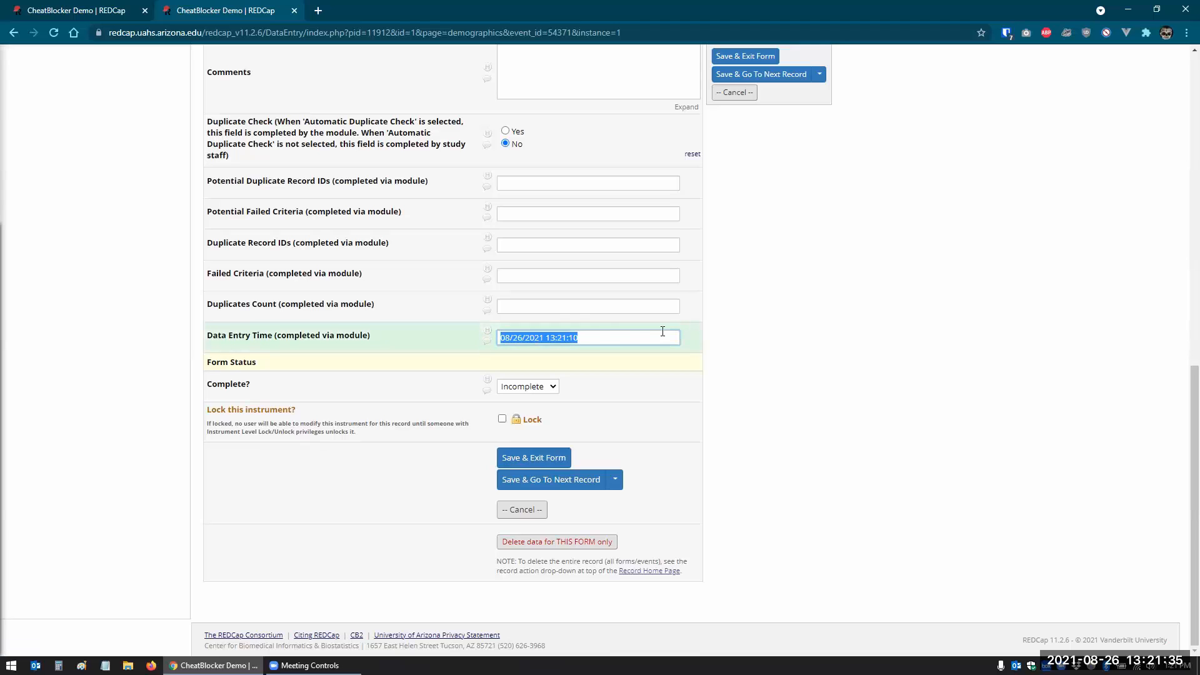
{"action": "left_click", "coordinate": [599, 339]}
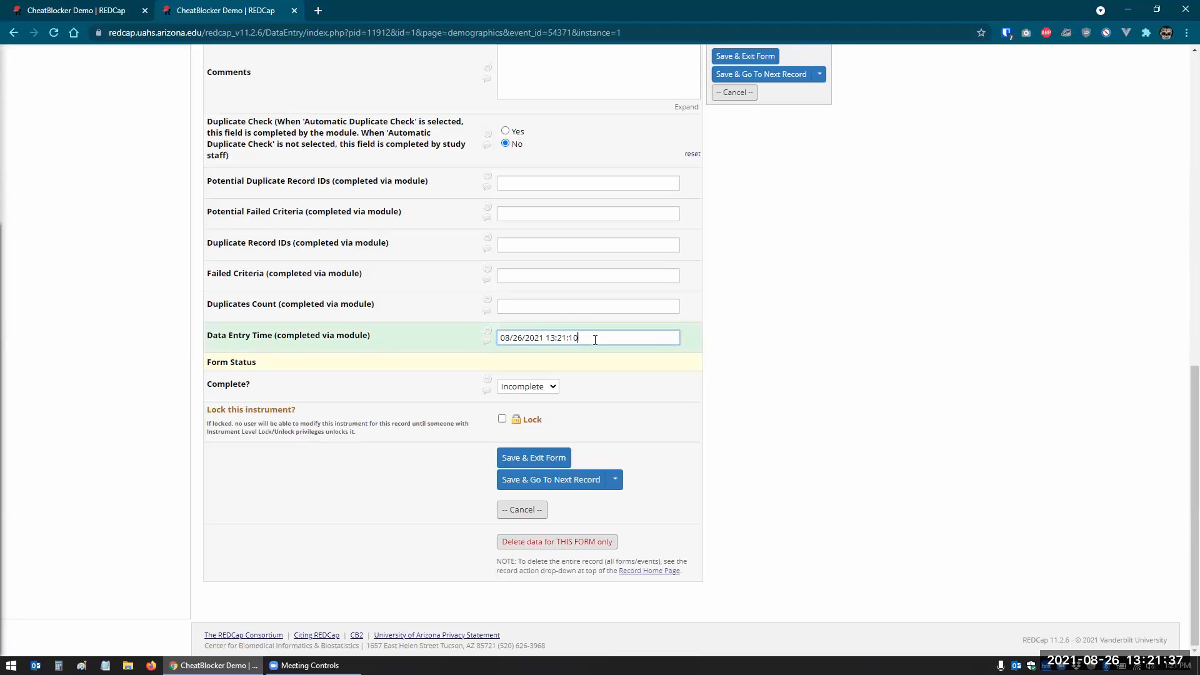
{"action": "scroll", "coordinate": [175, 225], "scroll_direction": "up", "scroll_amount": 15}
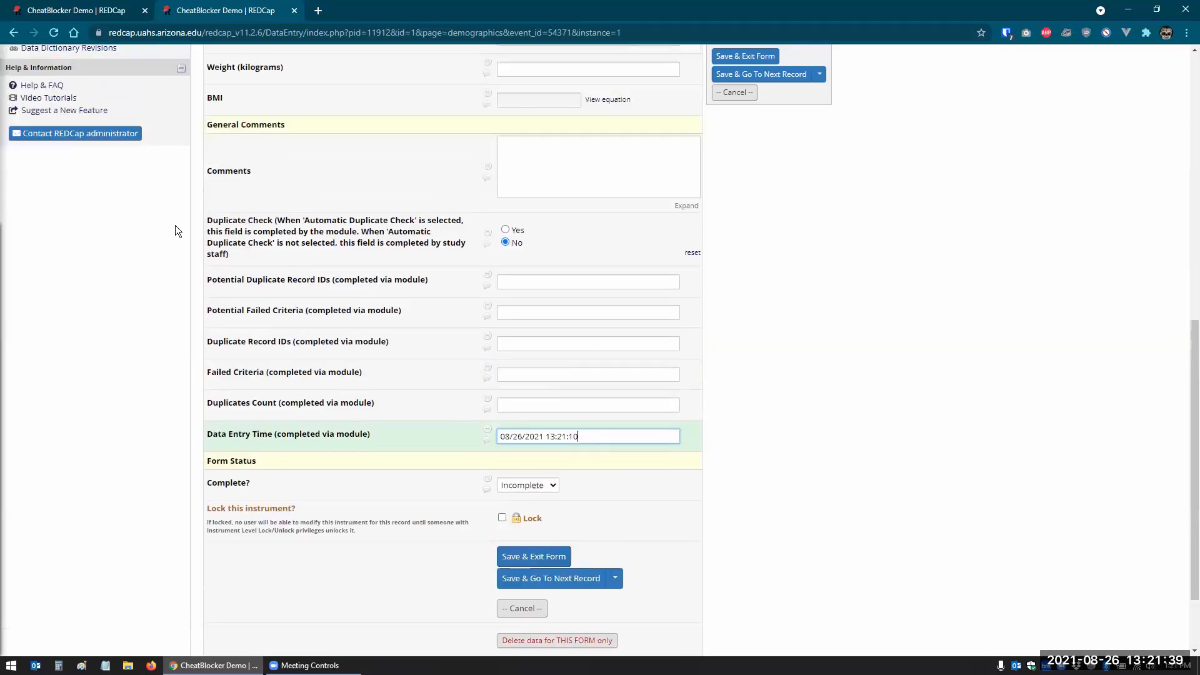
{"action": "left_click", "coordinate": [69, 283]}
- Create record 2 with record 1's first and last name and Save & Stay
{"action": "left_click", "coordinate": [510, 243]}
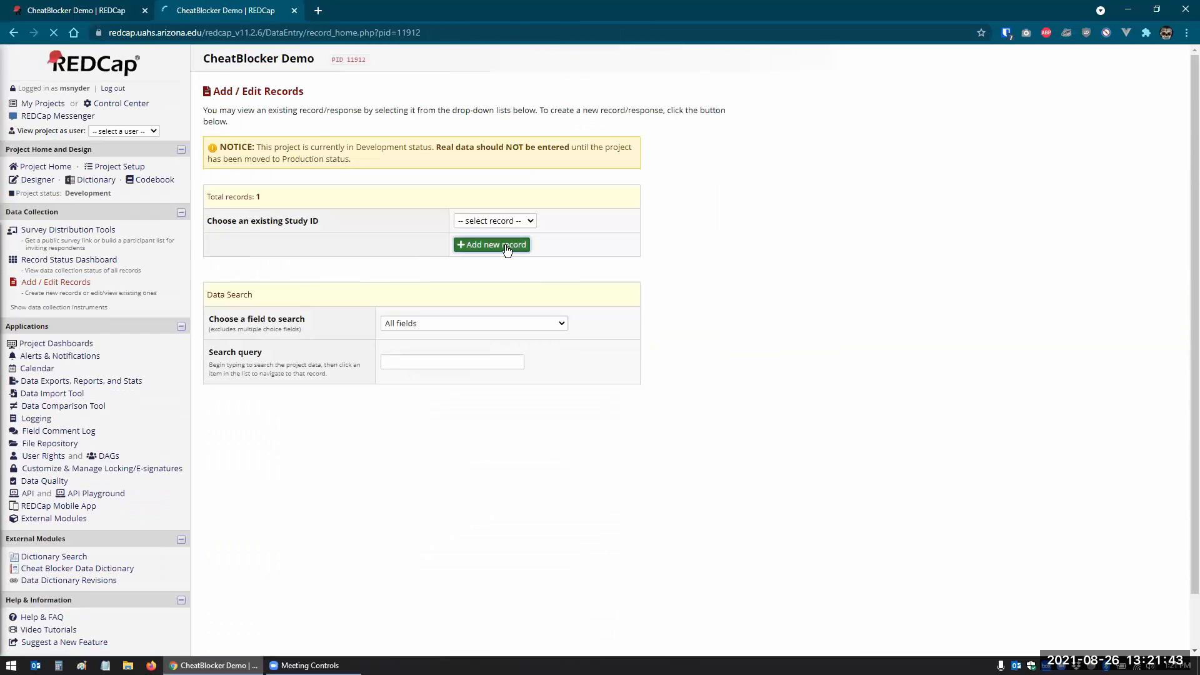
{"action": "left_click", "coordinate": [554, 198]}
{"action": "key", "text": "Tab"}
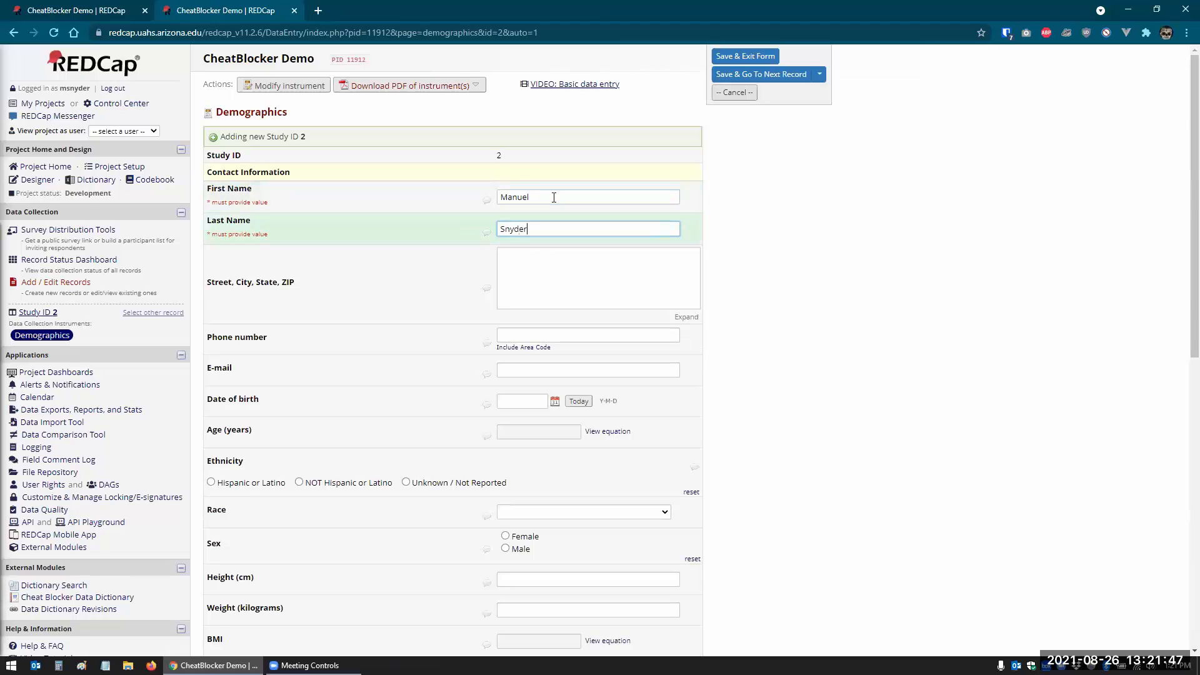
{"action": "key", "text": "Tab"}
{"action": "scroll", "coordinate": [669, 233], "scroll_direction": "down", "scroll_amount": 1}
{"action": "scroll", "coordinate": [750, 157], "scroll_direction": "up", "scroll_amount": 1}
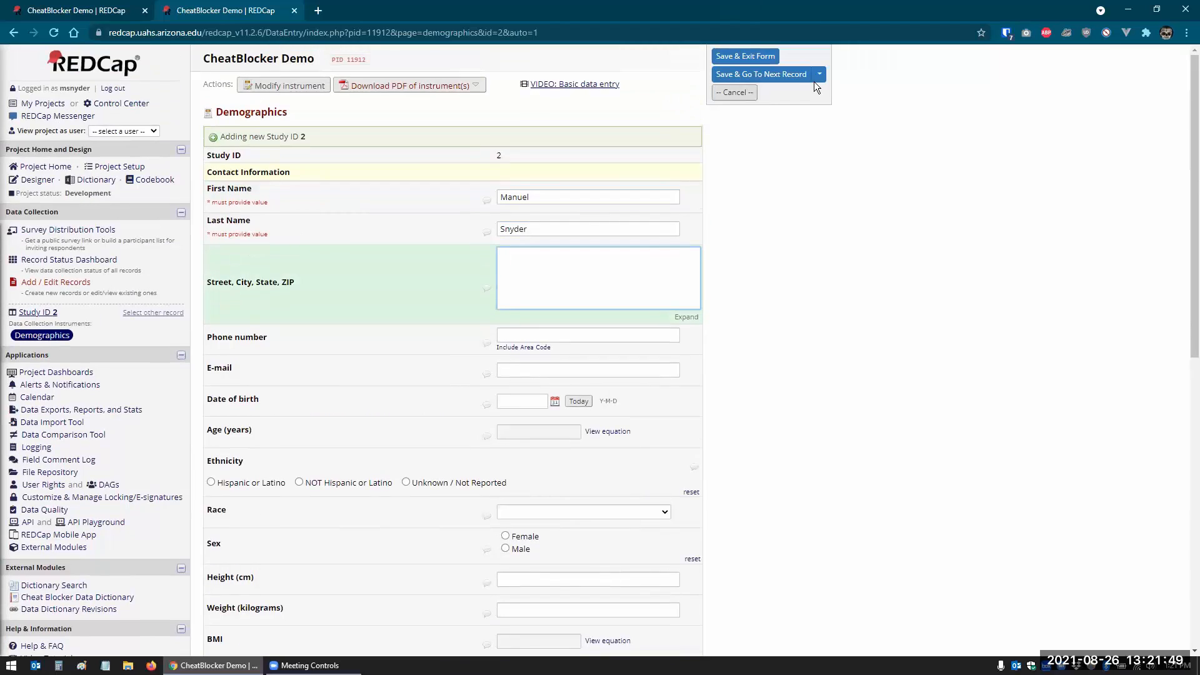
{"action": "left_click", "coordinate": [816, 77]}
{"action": "left_click", "coordinate": [769, 101]}
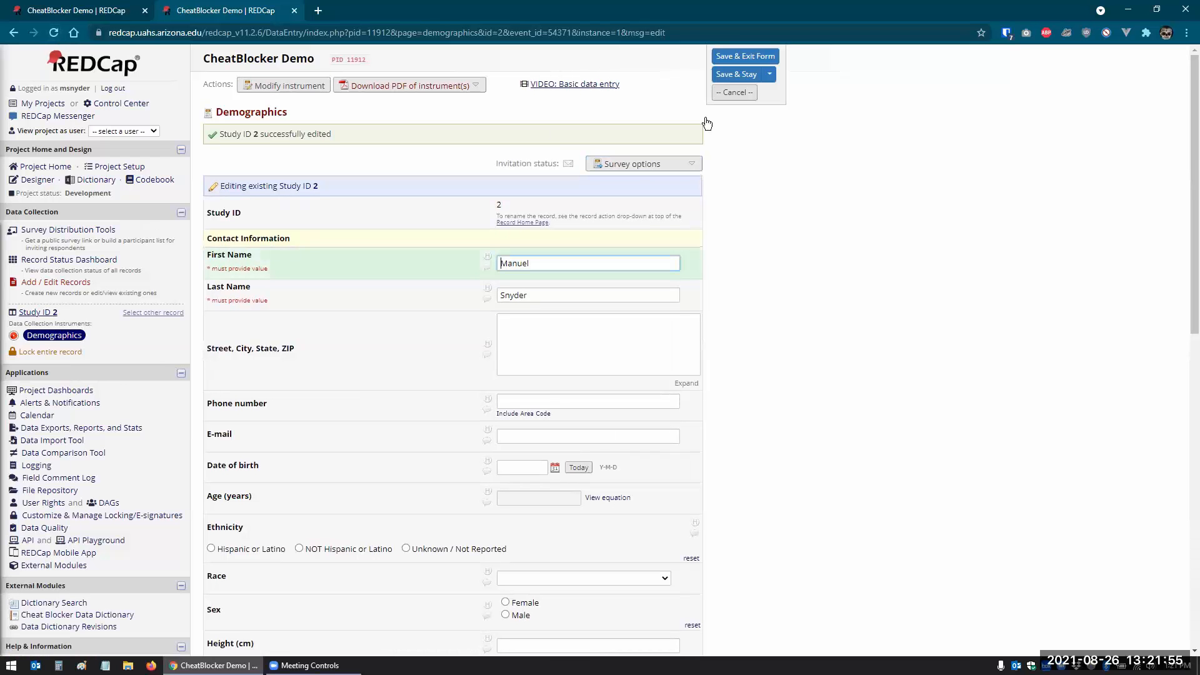
- Save with Save & Go To Next Record, dismiss the project-full message, and view the Record Status Dashboard
{"action": "scroll", "coordinate": [705, 335], "scroll_direction": "down", "scroll_amount": 10}
{"action": "scroll", "coordinate": [706, 330], "scroll_direction": "up", "scroll_amount": 5}
{"action": "left_click", "coordinate": [775, 76]}
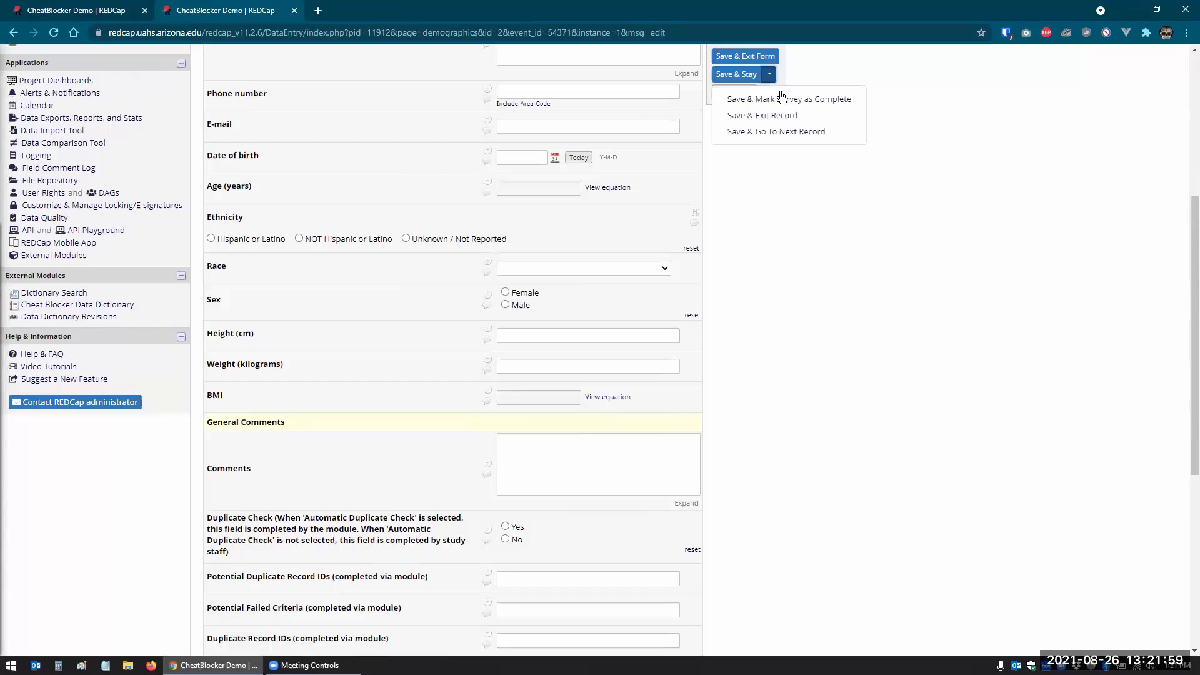
{"action": "left_click", "coordinate": [782, 131]}
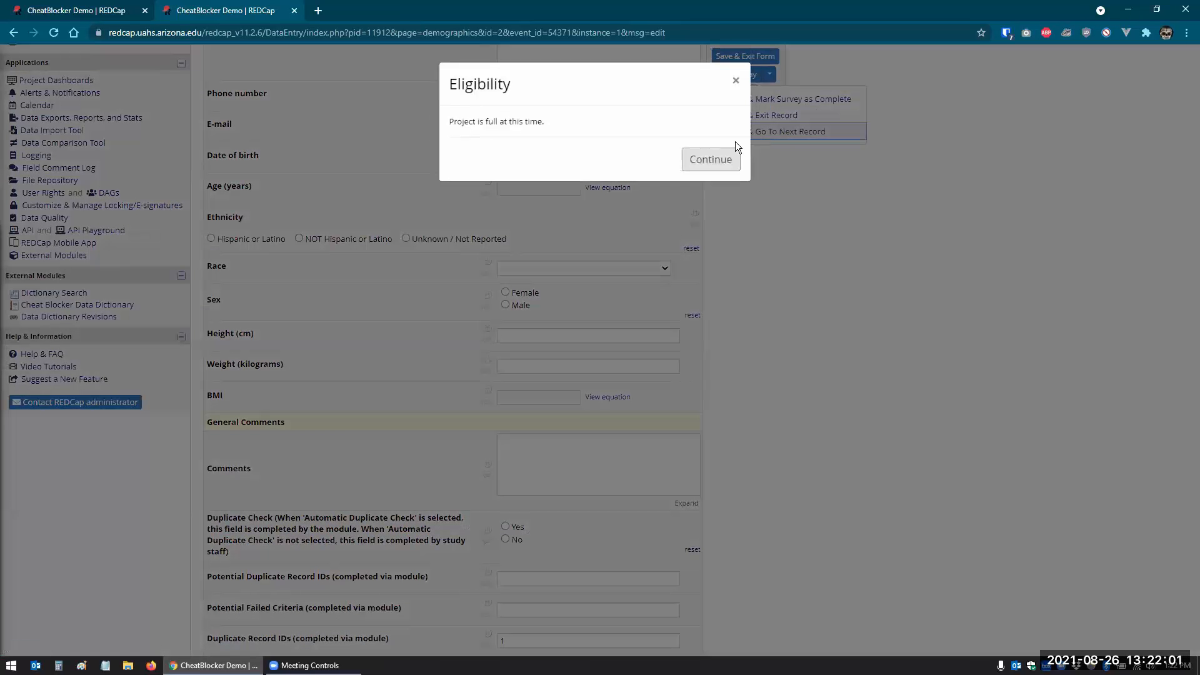
{"action": "left_click", "coordinate": [689, 160]}
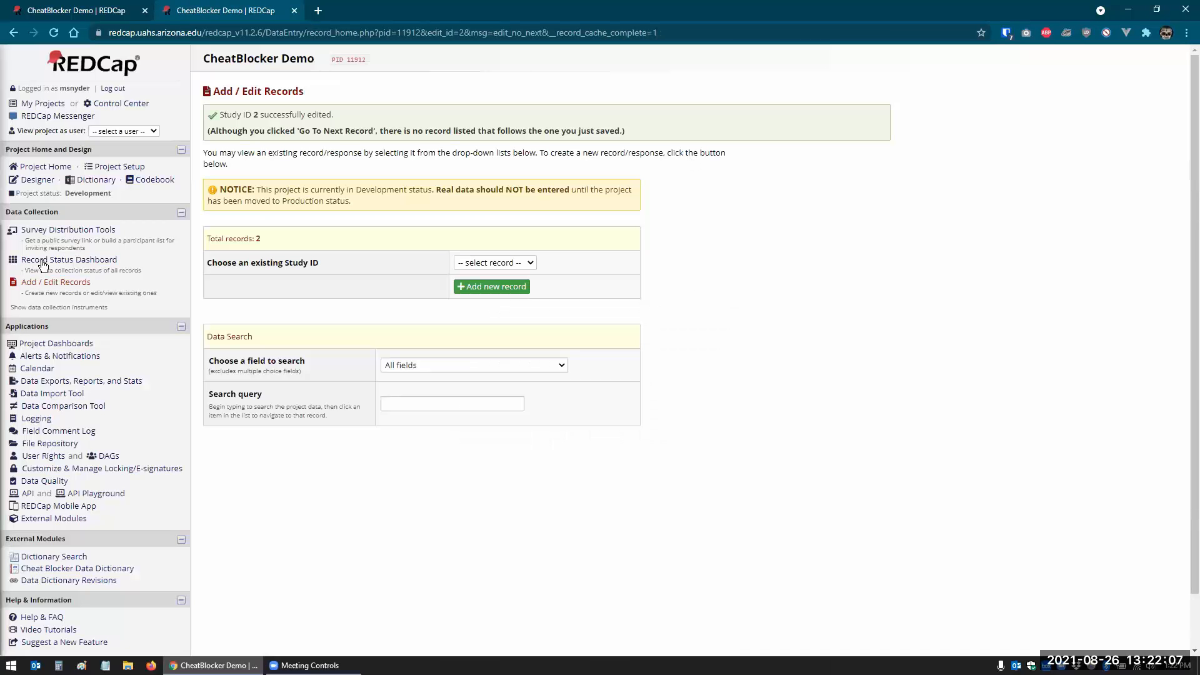
{"action": "left_click", "coordinate": [50, 259]}
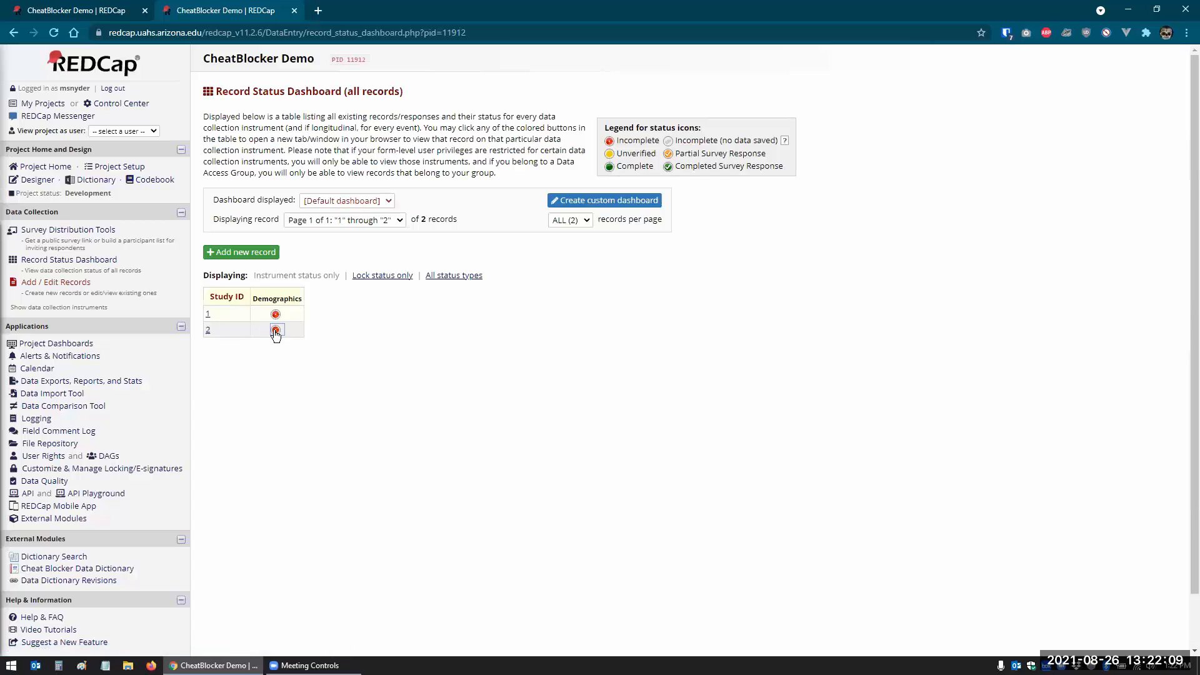
- Inspect record 2's Demographics duplicate fields: duplicate of record 1, first_name AND last_name failed, count 1
{"action": "left_click", "coordinate": [265, 325]}
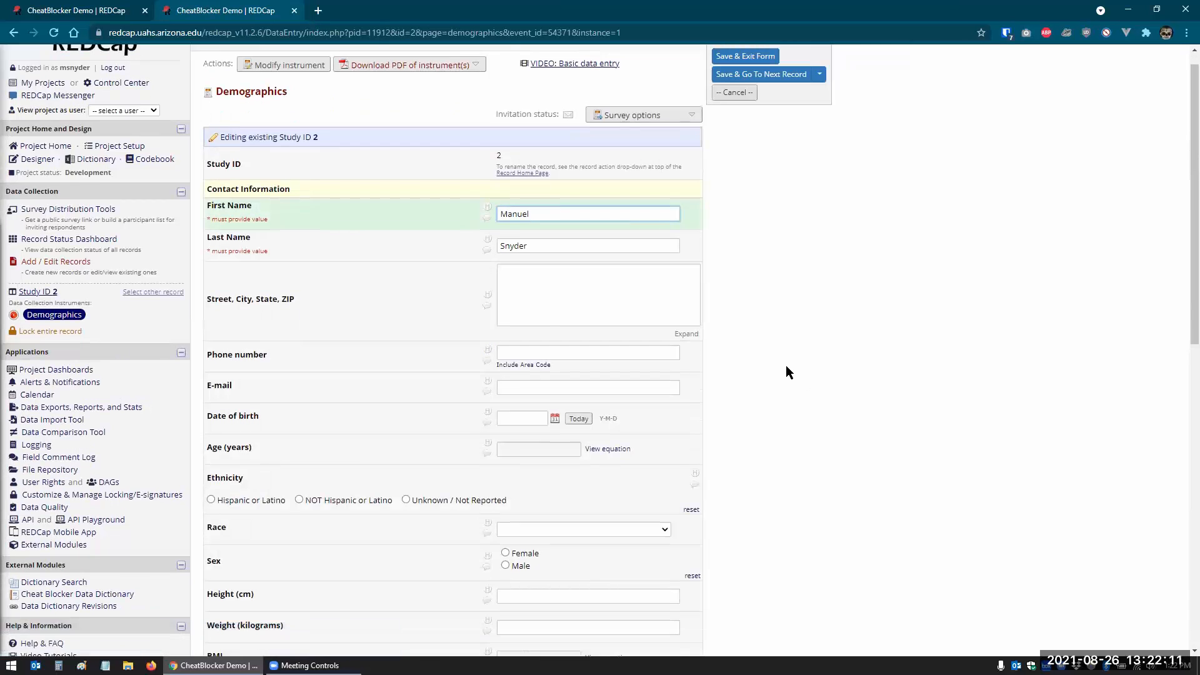
{"action": "scroll", "coordinate": [785, 369], "scroll_direction": "down", "scroll_amount": 10}
{"action": "left_click_drag", "start_coordinate": [580, 338], "coordinate": [479, 338]}
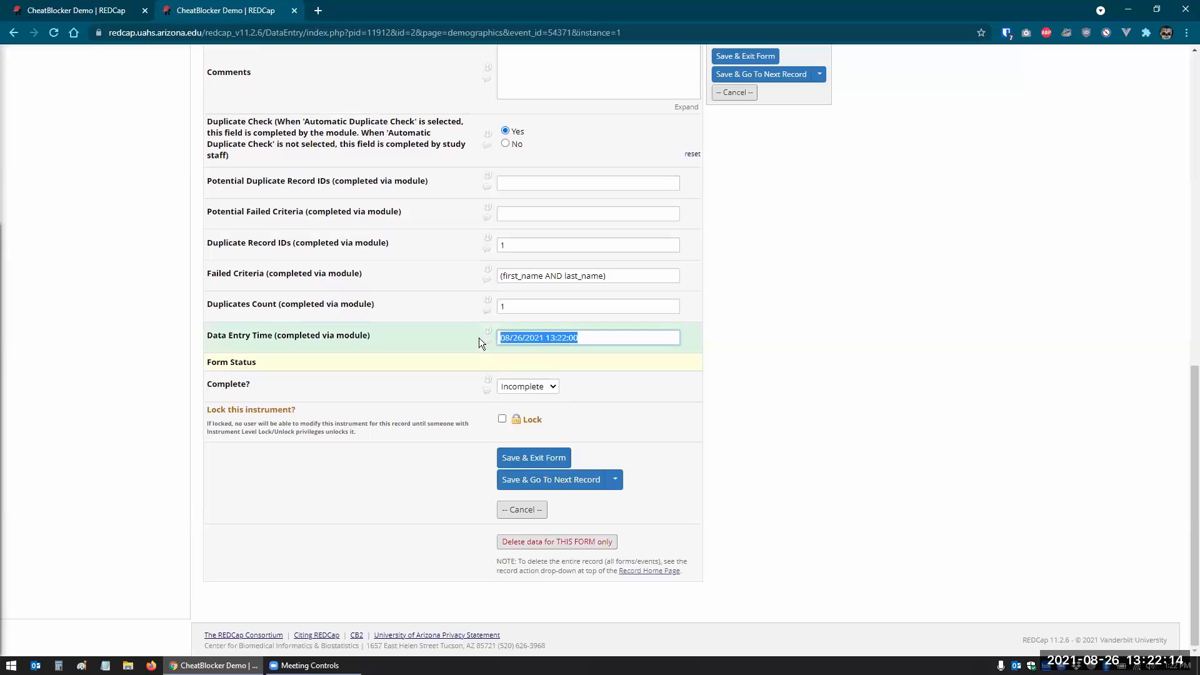
{"action": "left_click", "coordinate": [523, 311]}
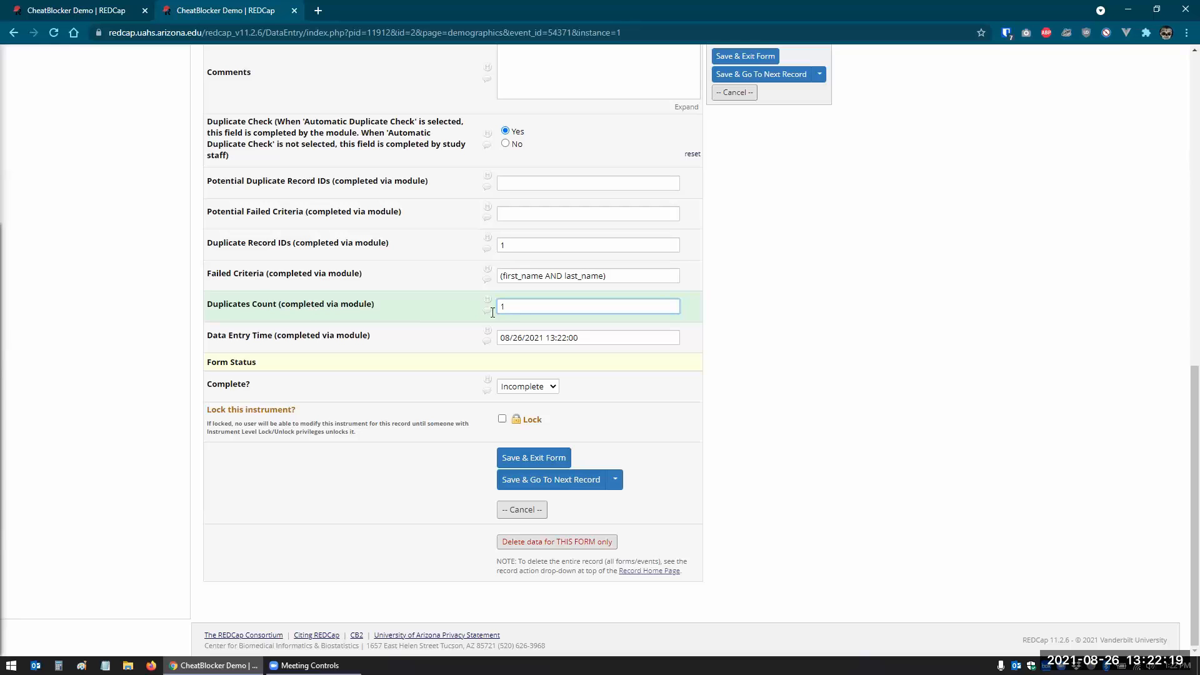
{"action": "left_click_drag", "start_coordinate": [512, 307], "coordinate": [489, 309]}
{"action": "key", "text": "Right"}
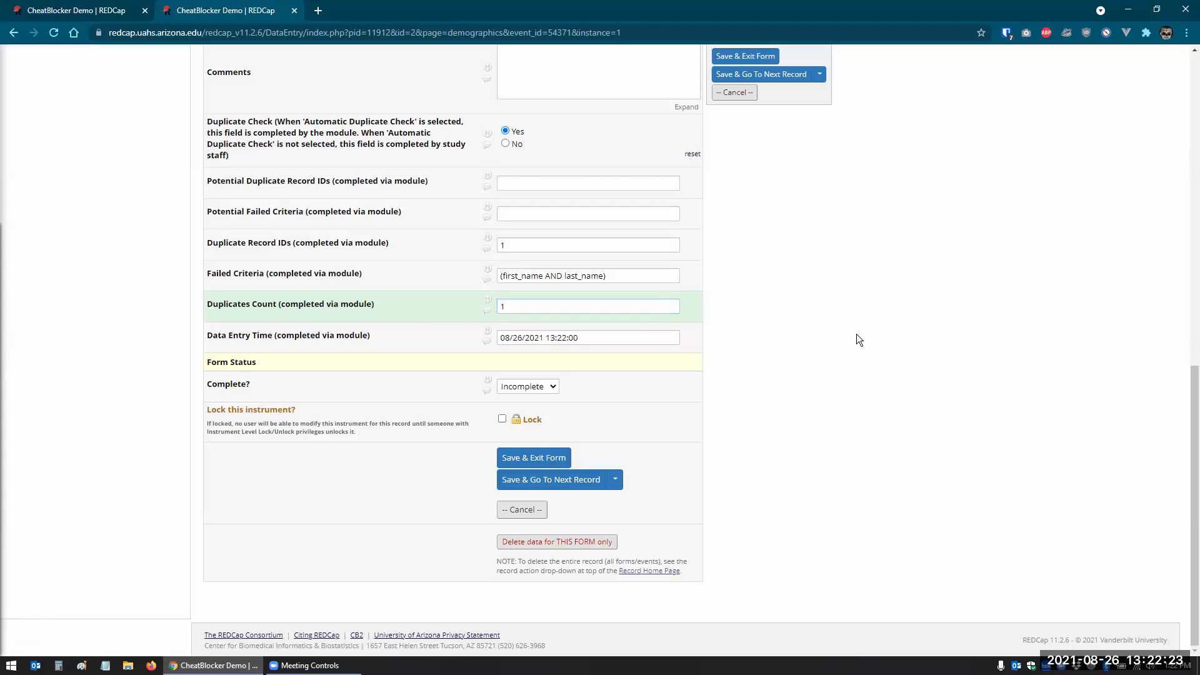
{"action": "left_click_drag", "start_coordinate": [606, 276], "coordinate": [493, 275]}
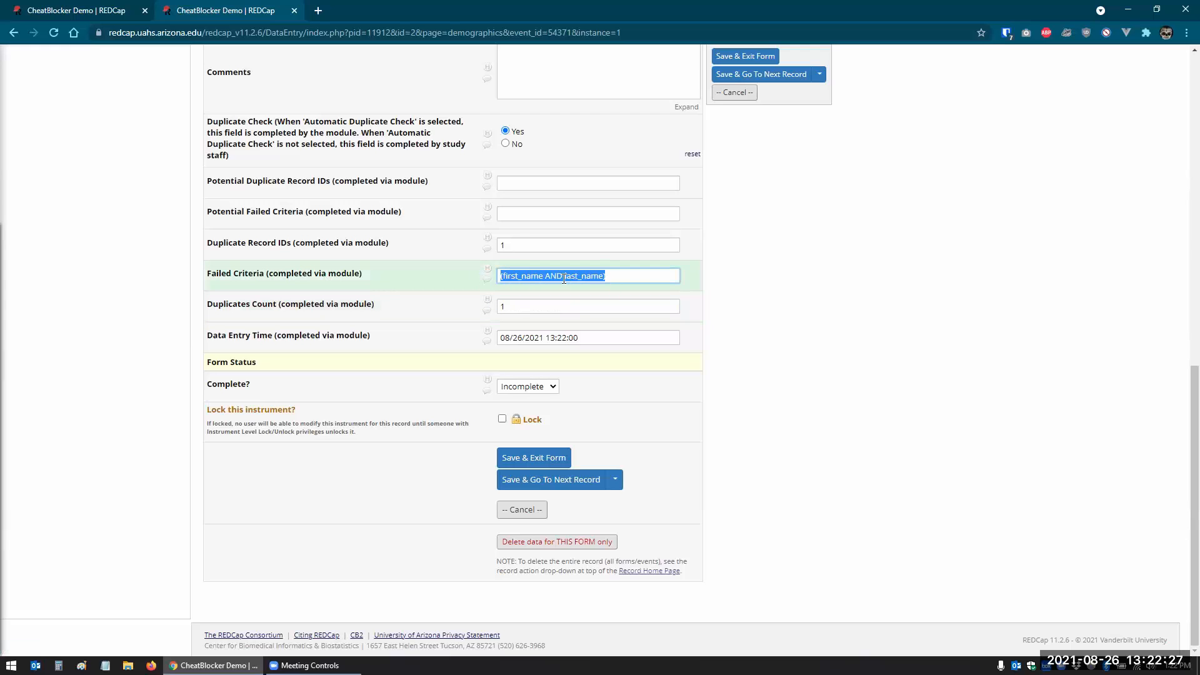
{"action": "key", "text": "Right"}
{"action": "left_click", "coordinate": [509, 249]}
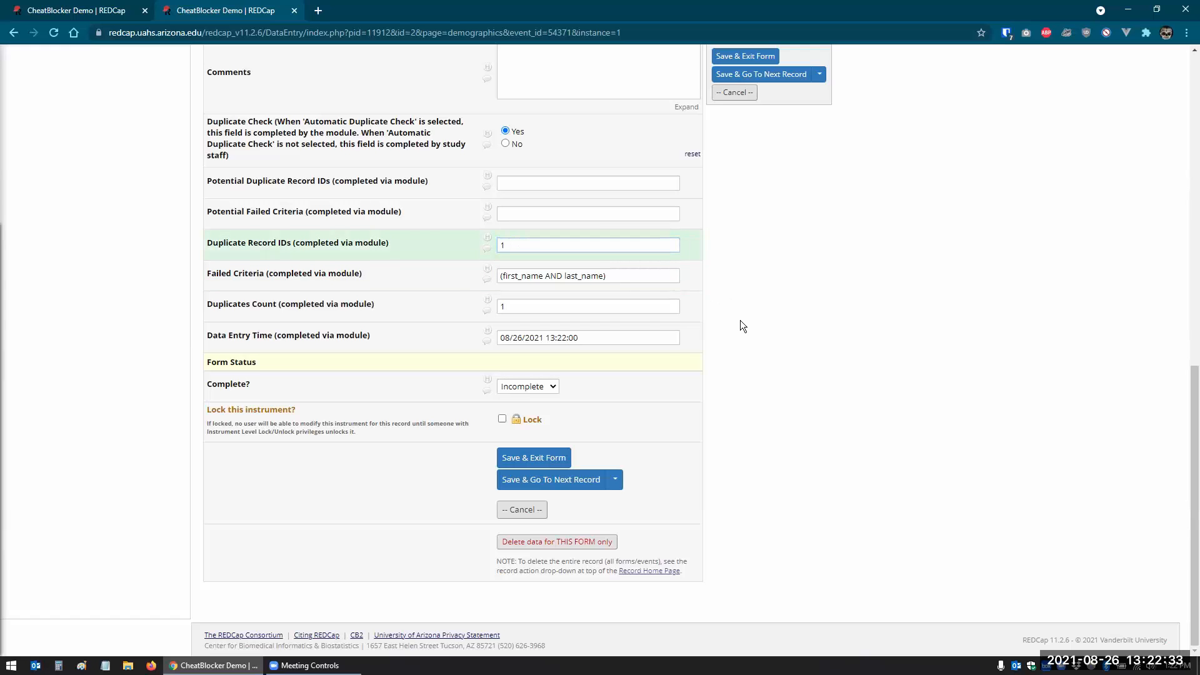
{"action": "scroll", "coordinate": [741, 320], "scroll_direction": "up", "scroll_amount": 10}
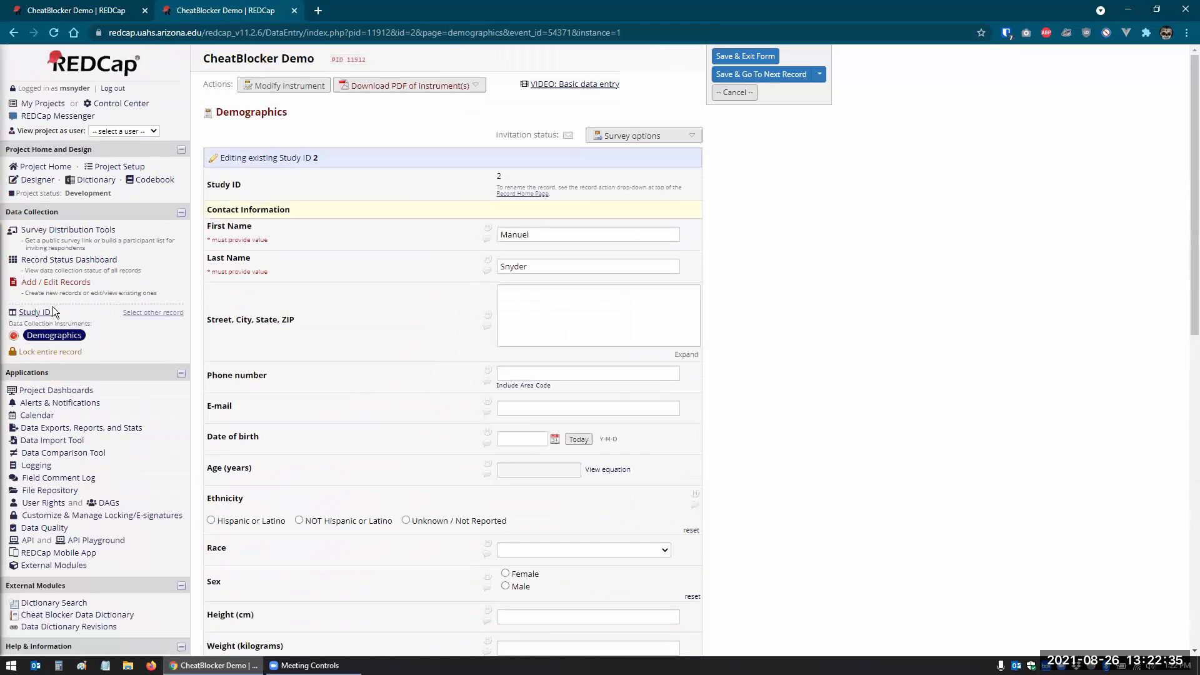
- Create a new record with the same first and last name and save it
{"action": "left_click", "coordinate": [37, 262]}
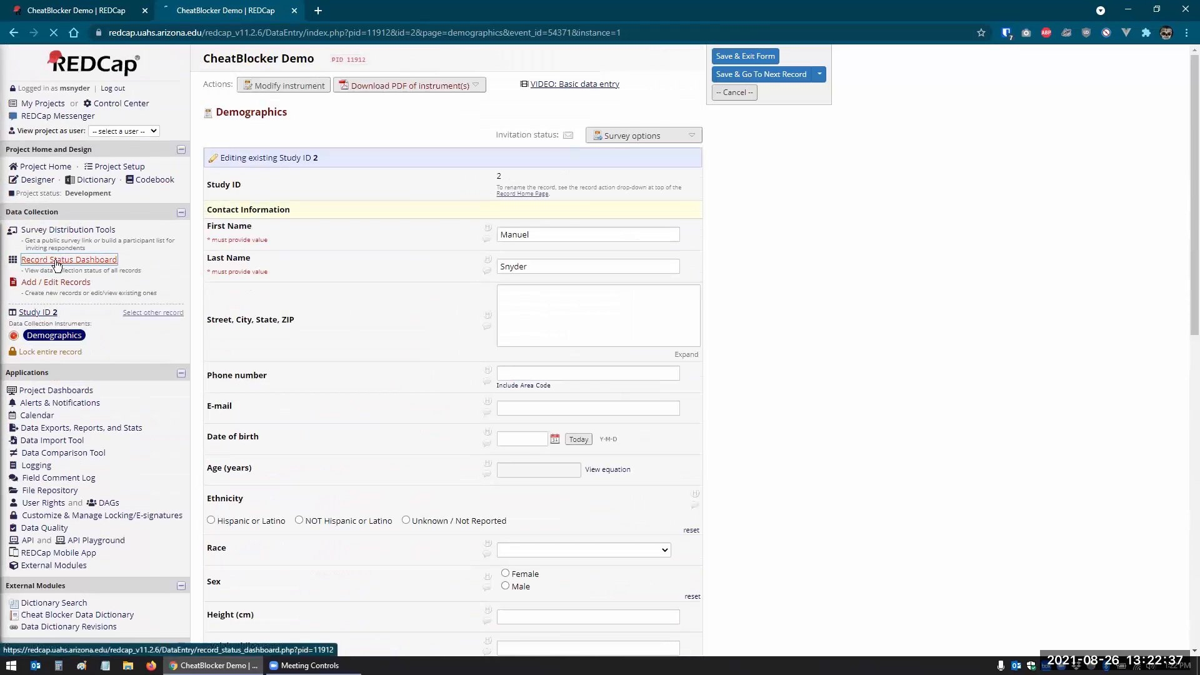
{"action": "left_click", "coordinate": [228, 259]}
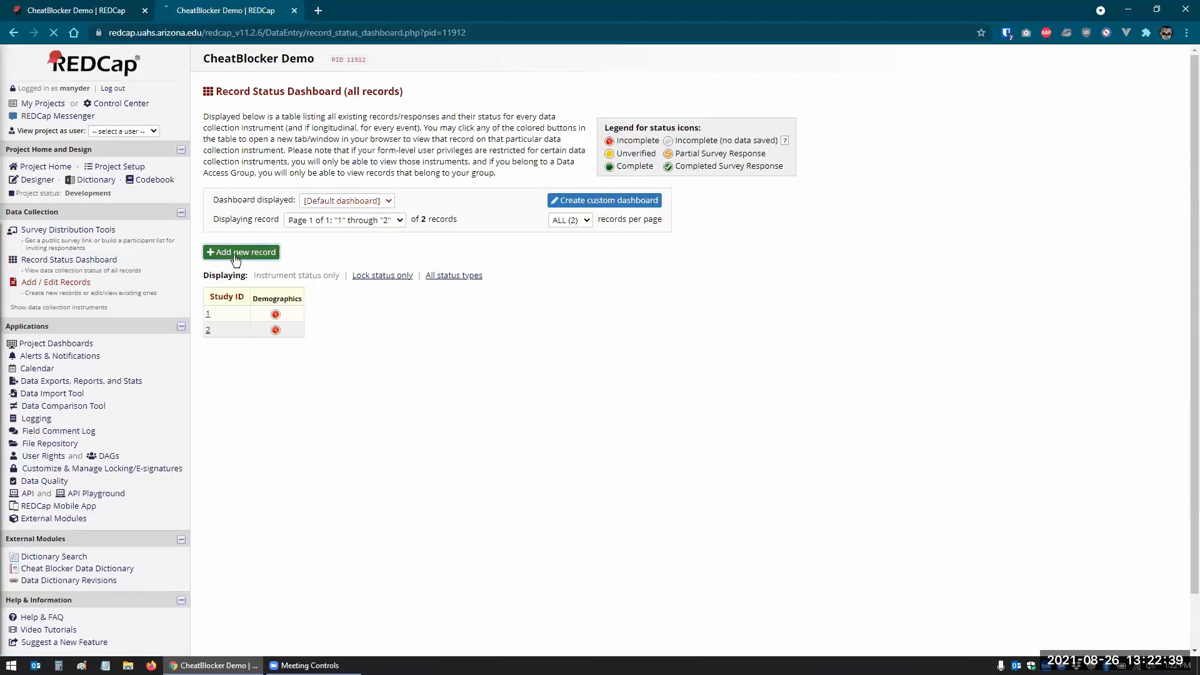
{"action": "key", "text": "Tab"}
{"action": "key", "text": "Tab"}
{"action": "left_click", "coordinate": [779, 75]}
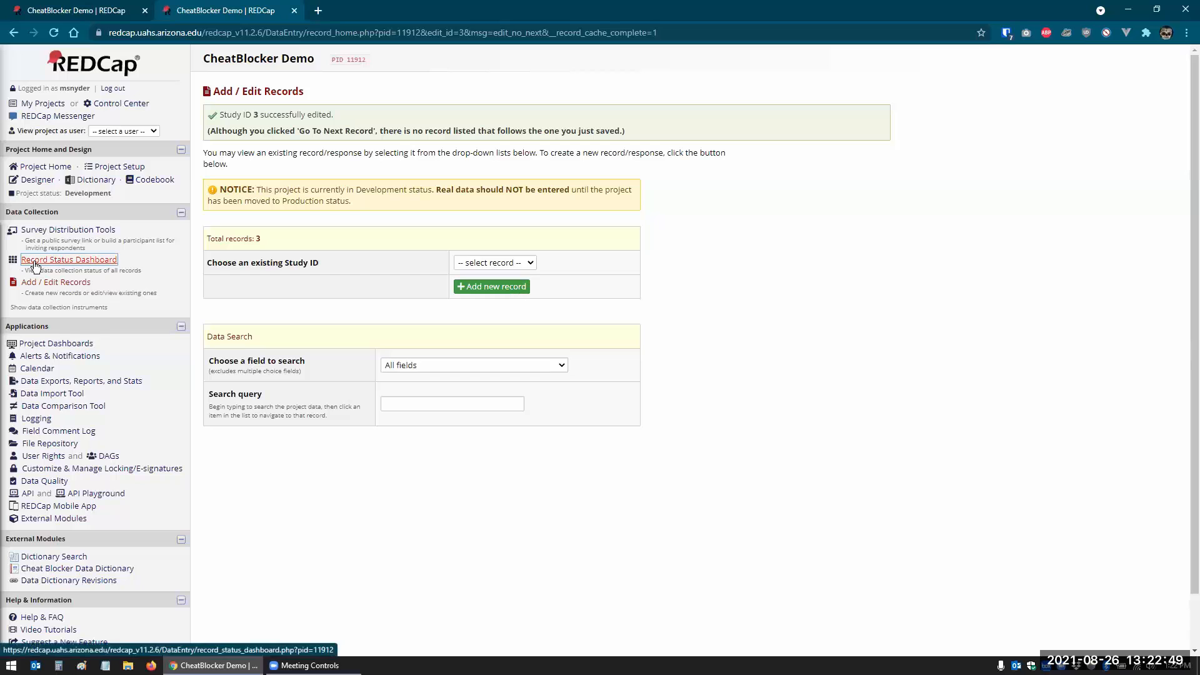
- Re-save record 3 with Save & Stay, then Save & Go To Next Record, dismissing the project-full notice
{"action": "left_click", "coordinate": [35, 264]}
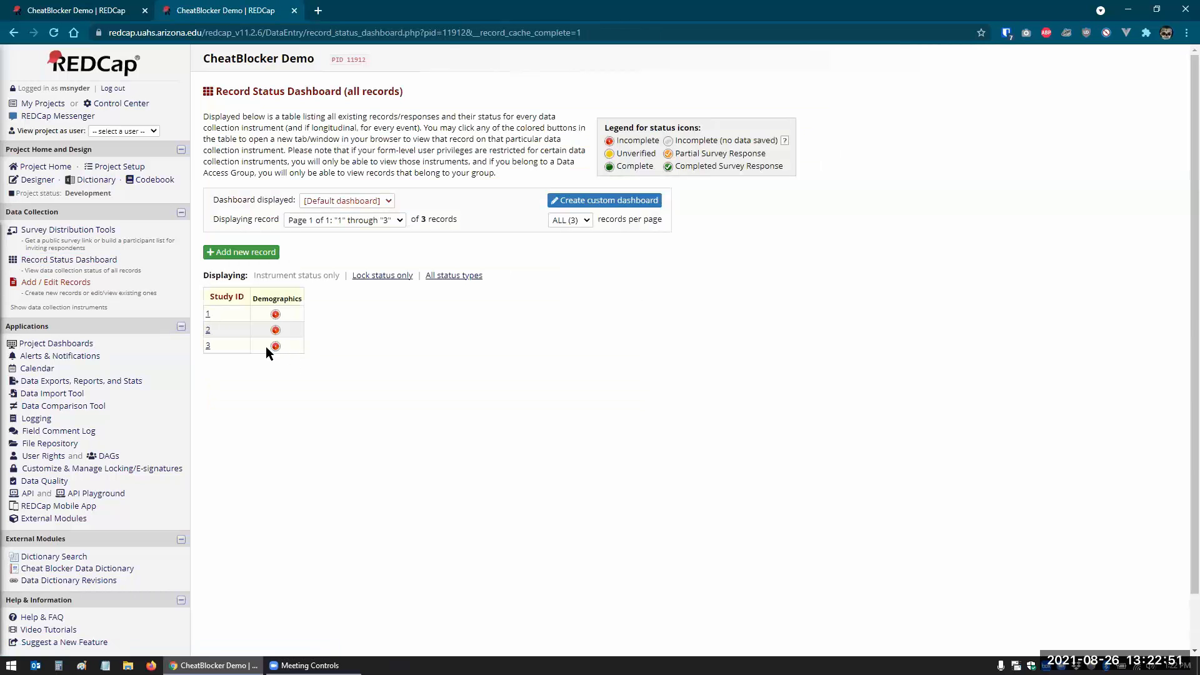
{"action": "left_click", "coordinate": [275, 346]}
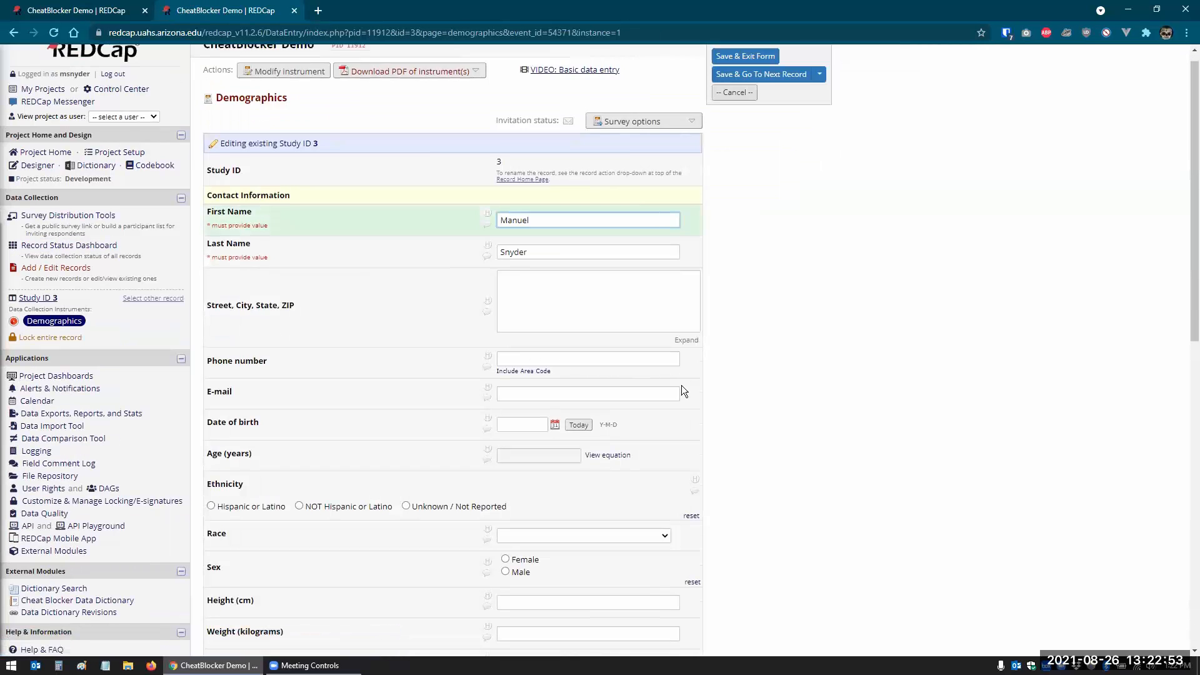
{"action": "scroll", "coordinate": [681, 392], "scroll_direction": "down", "scroll_amount": 10}
{"action": "scroll", "coordinate": [726, 300], "scroll_direction": "up", "scroll_amount": 5}
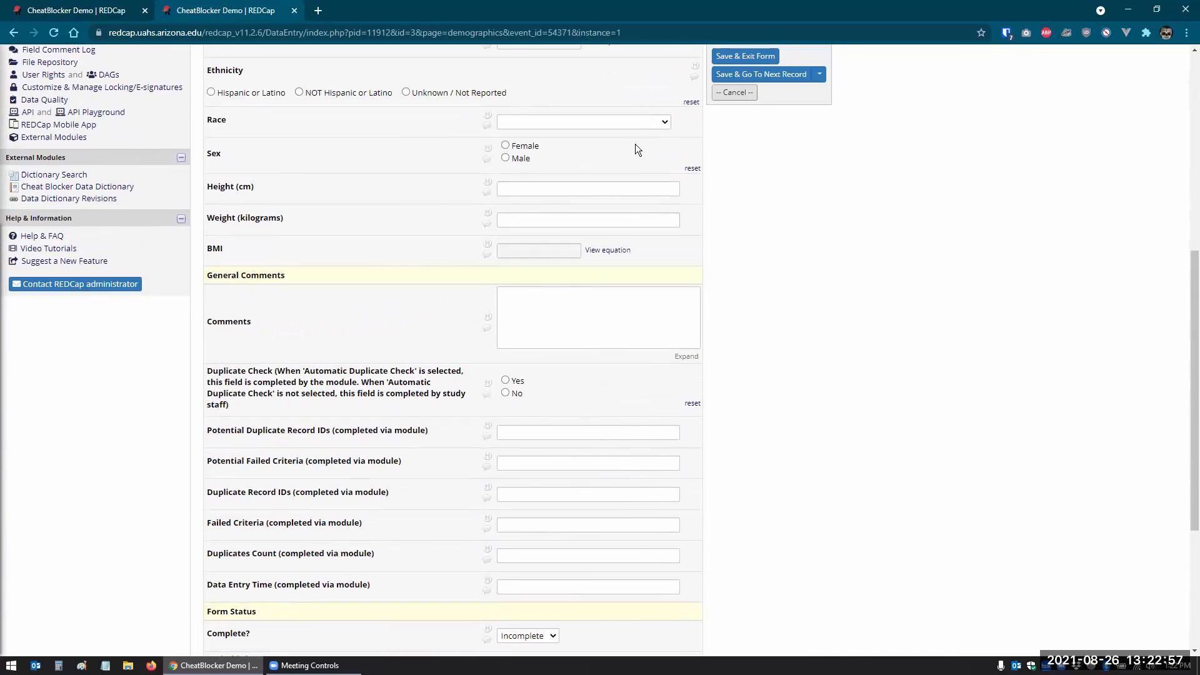
{"action": "left_click", "coordinate": [820, 76]}
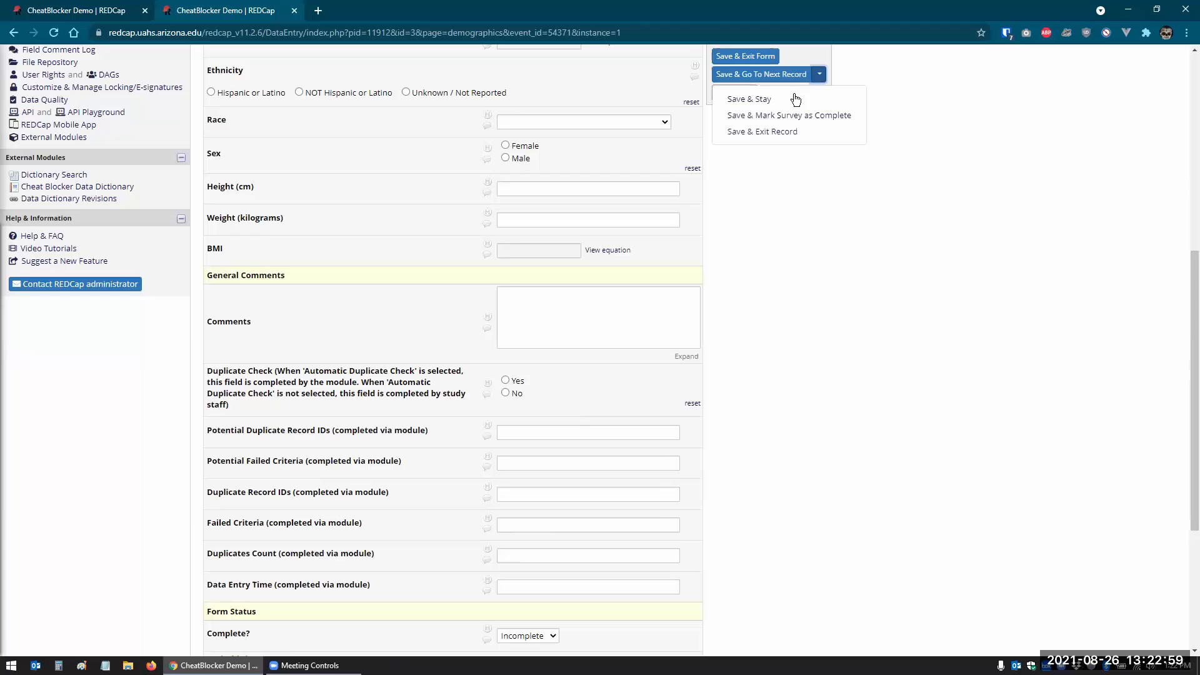
{"action": "left_click", "coordinate": [752, 101]}
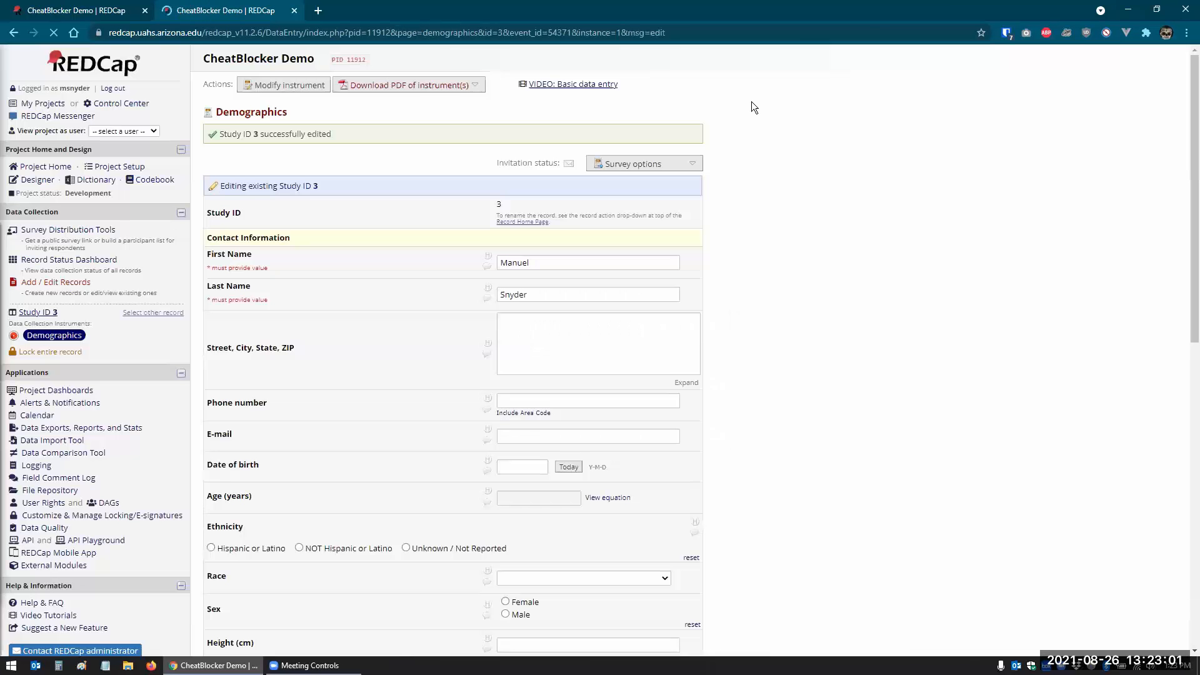
{"action": "left_click", "coordinate": [773, 75]}
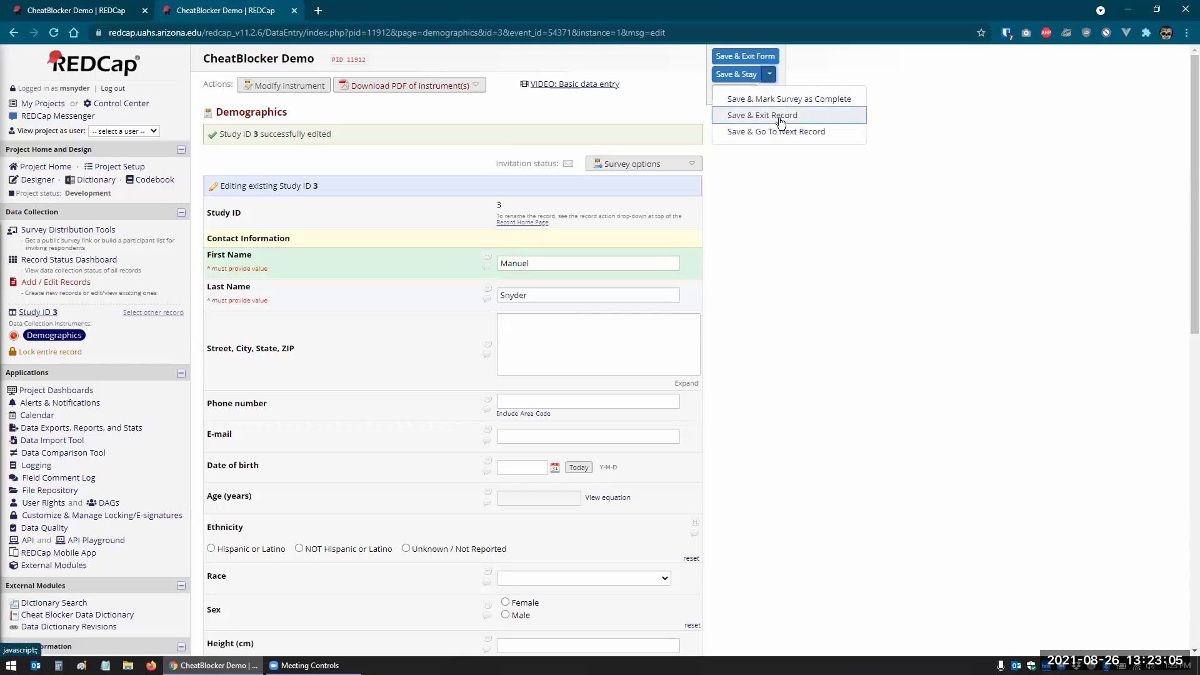
{"action": "left_click", "coordinate": [777, 128]}
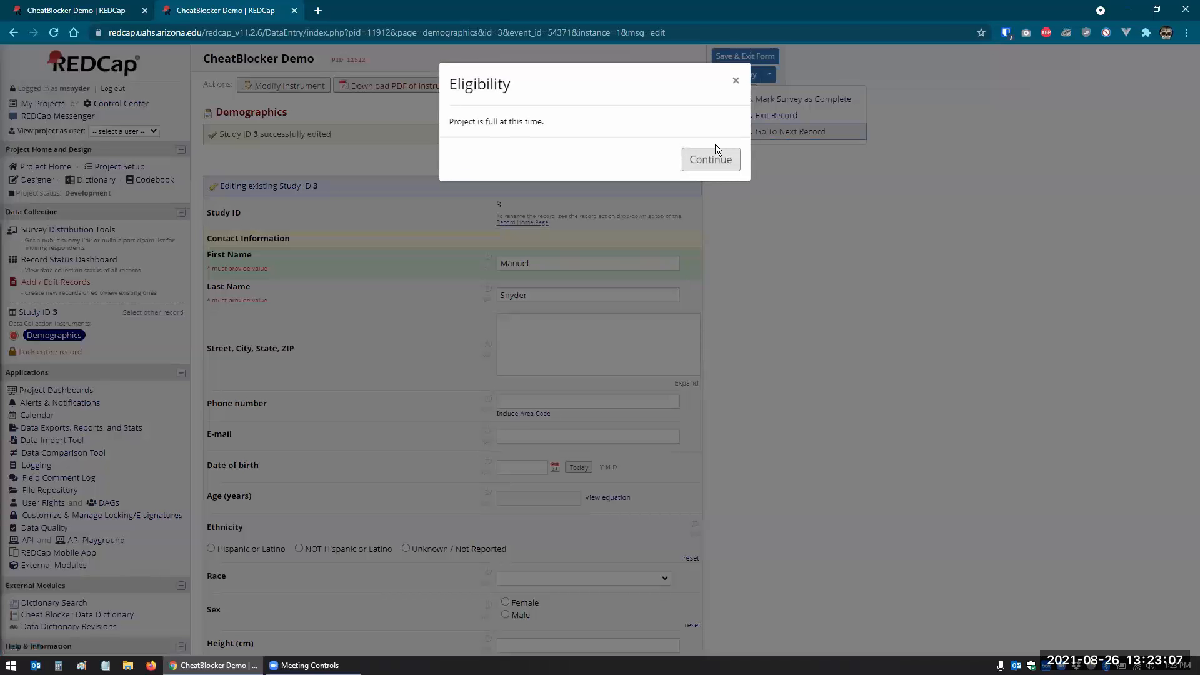
{"action": "left_click", "coordinate": [695, 156]}
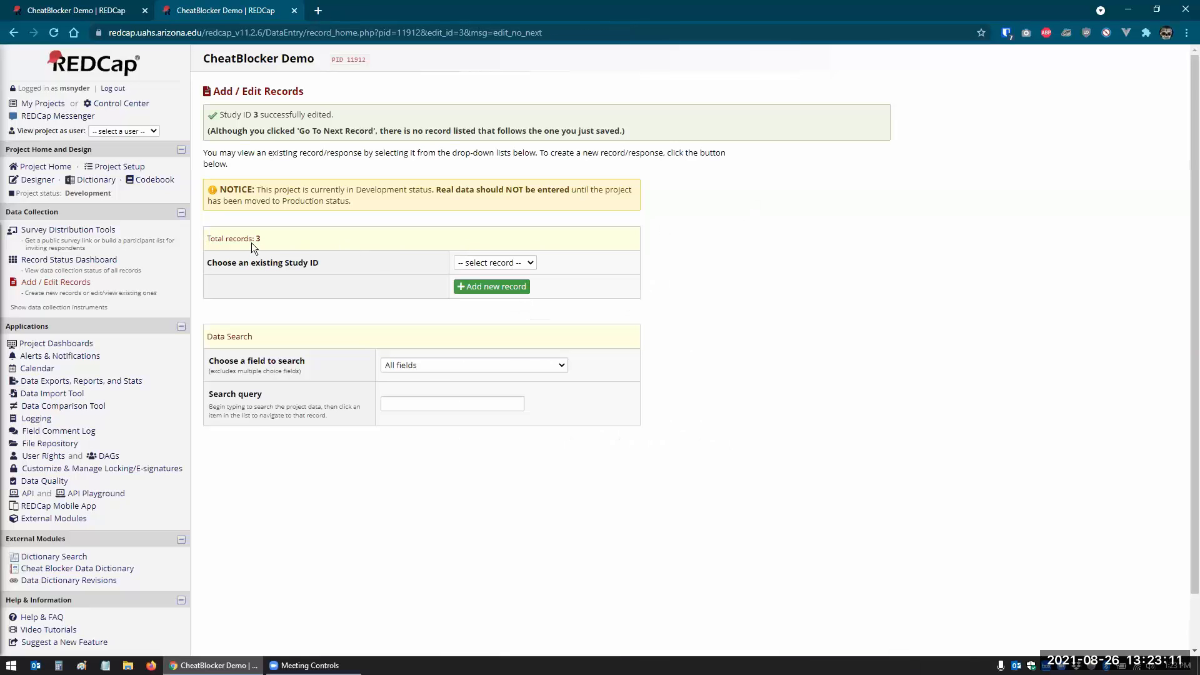
- Check record 3's Demographics form lists duplicates 1, 2 with a duplicates count of 2
{"action": "left_click", "coordinate": [47, 260]}
{"action": "left_click", "coordinate": [276, 347]}
{"action": "scroll", "coordinate": [763, 350], "scroll_direction": "down", "scroll_amount": 2}
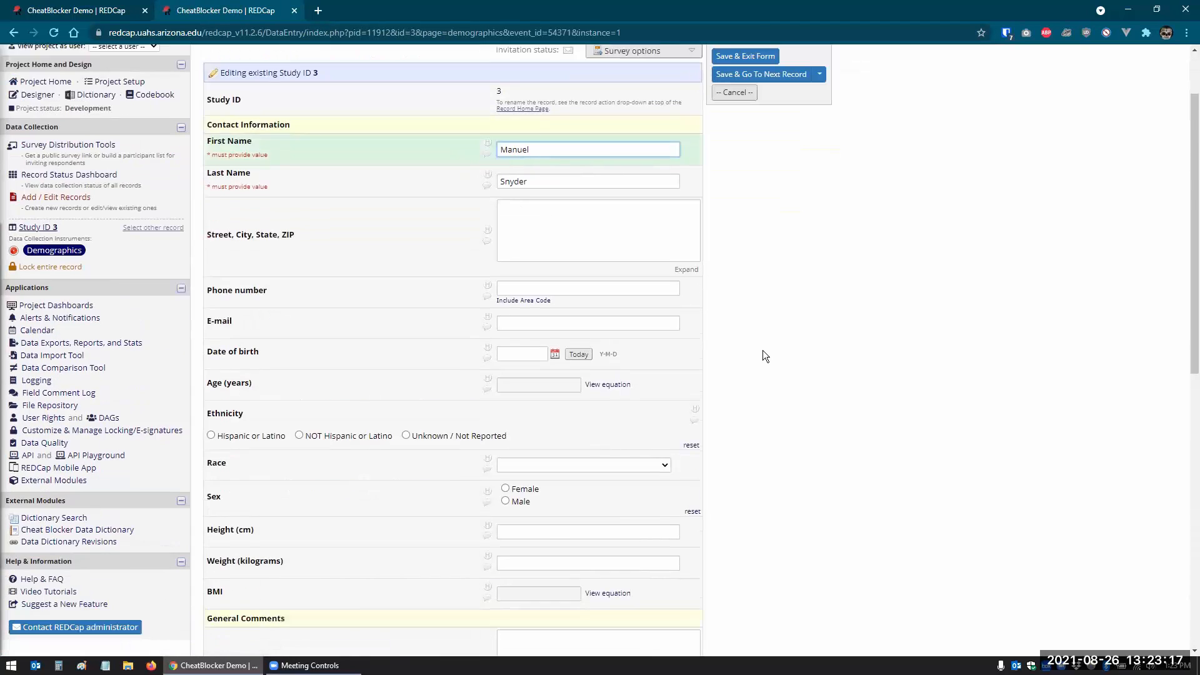
{"action": "scroll", "coordinate": [763, 352], "scroll_direction": "down", "scroll_amount": 8}
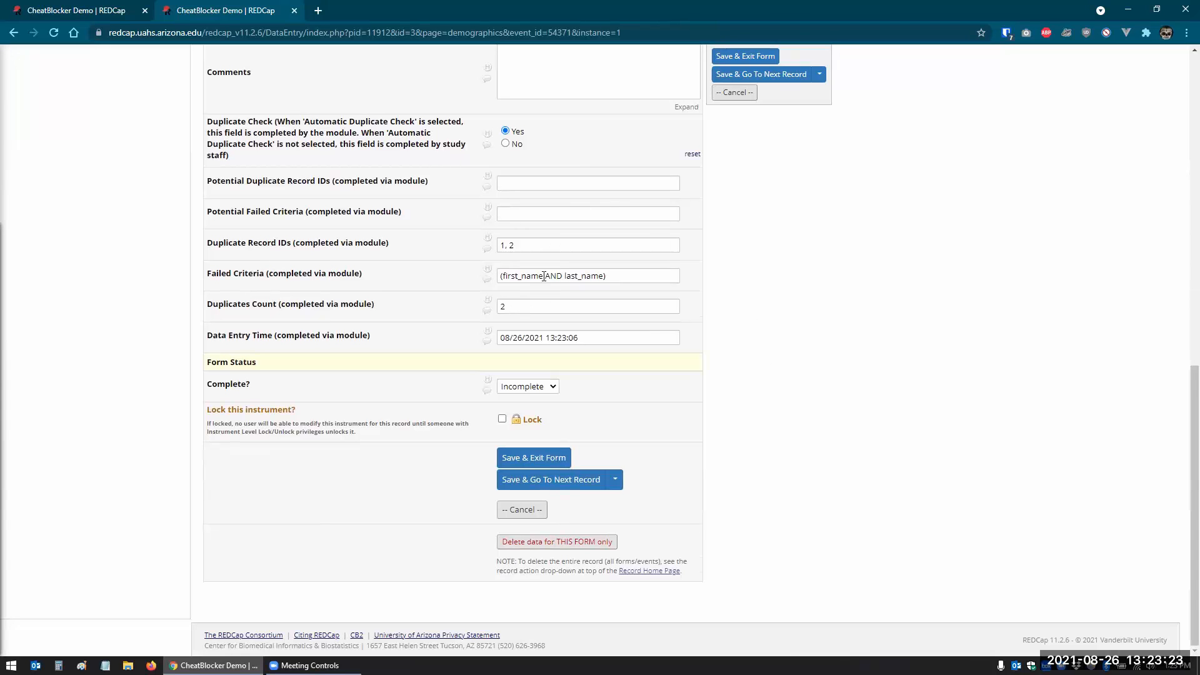
{"action": "left_click", "coordinate": [525, 246]}
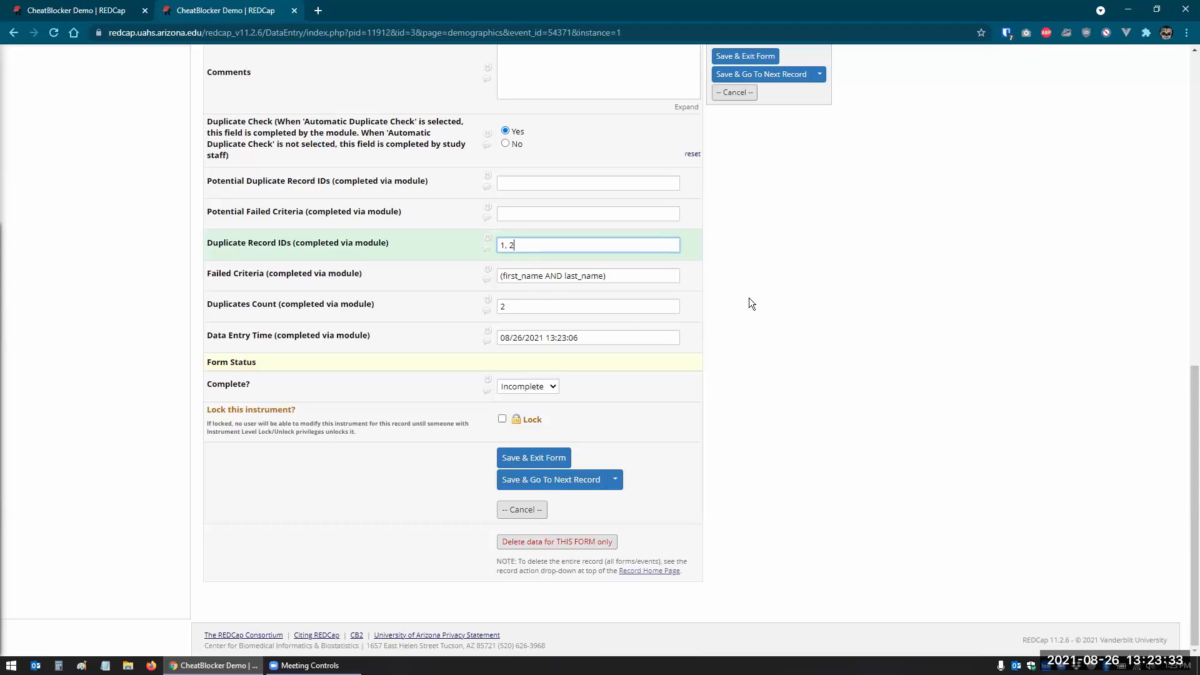
{"action": "scroll", "coordinate": [749, 297], "scroll_direction": "up", "scroll_amount": 15}
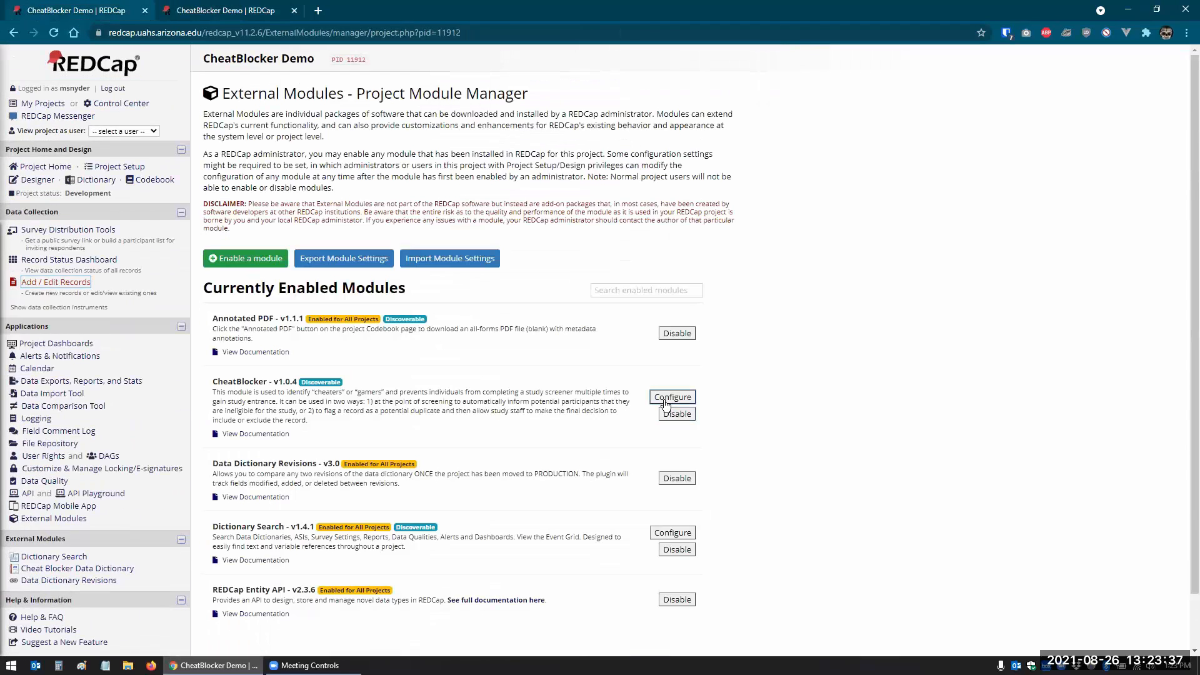
- Set CheatBlocker's Compare Dates By to 1 with Time Period Months and save the configuration
{"action": "left_click", "coordinate": [665, 402]}
{"action": "scroll", "coordinate": [514, 435], "scroll_direction": "down", "scroll_amount": 3}
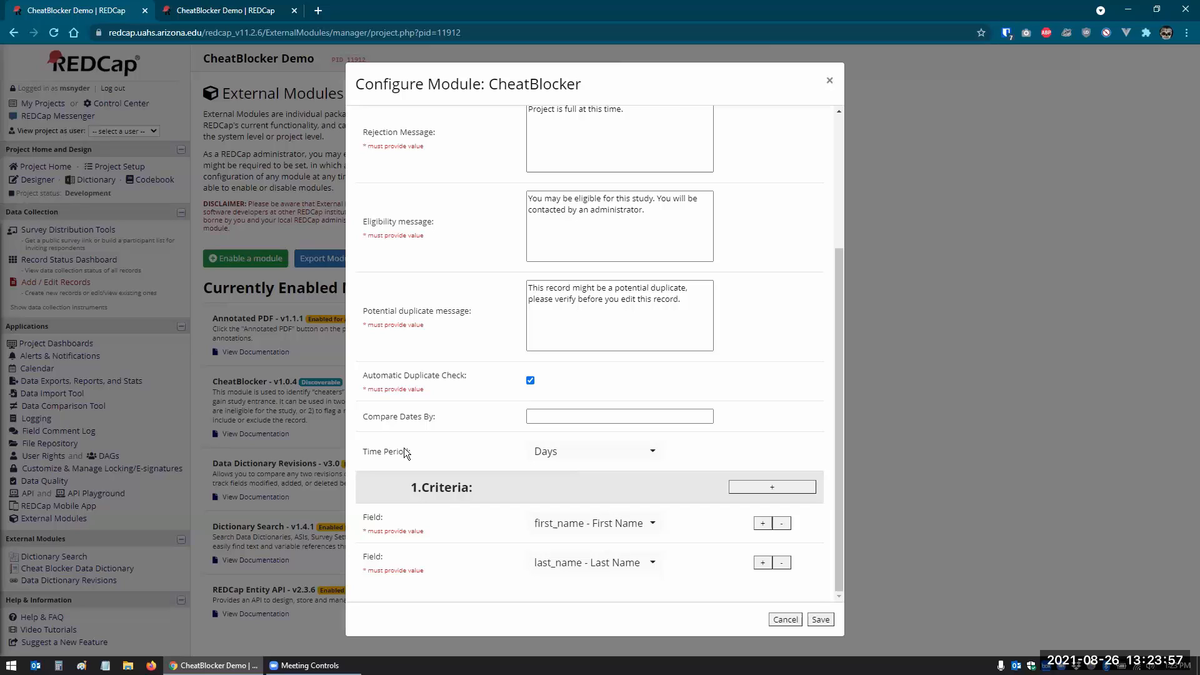
{"action": "left_click", "coordinate": [576, 418]}
{"action": "type", "text": "6"}
{"action": "left_click", "coordinate": [565, 451]}
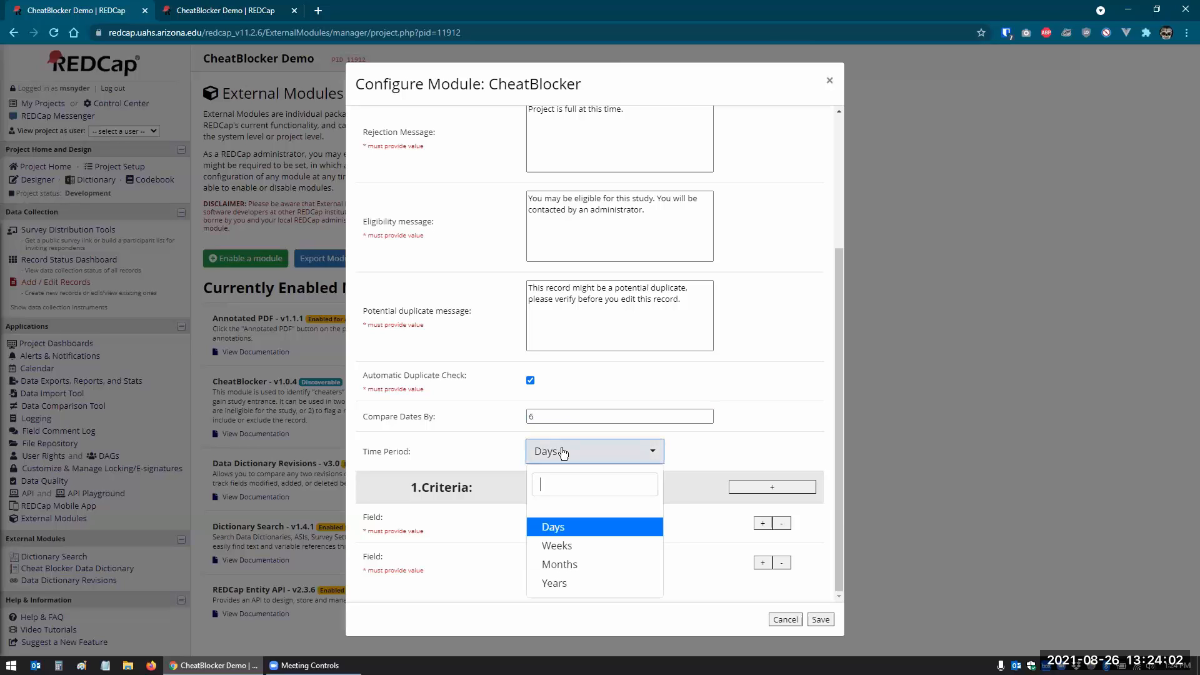
{"action": "left_click", "coordinate": [559, 564]}
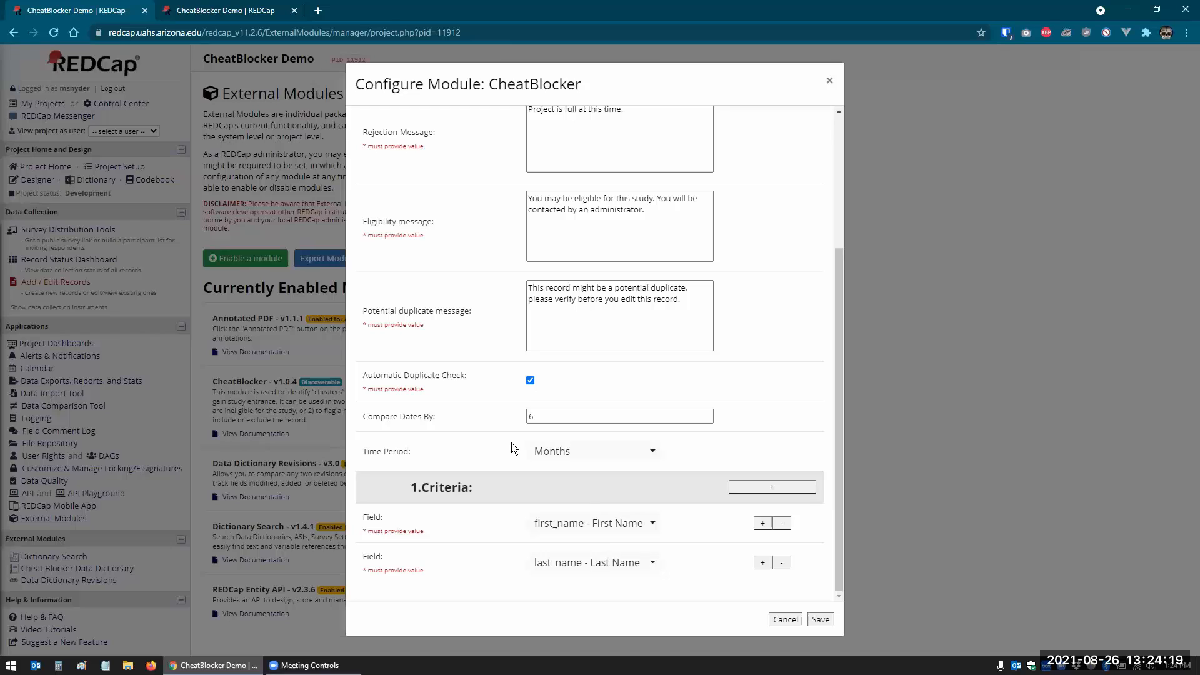
{"action": "left_click", "coordinate": [545, 416]}
{"action": "left_click_drag", "start_coordinate": [545, 415], "coordinate": [530, 415]}
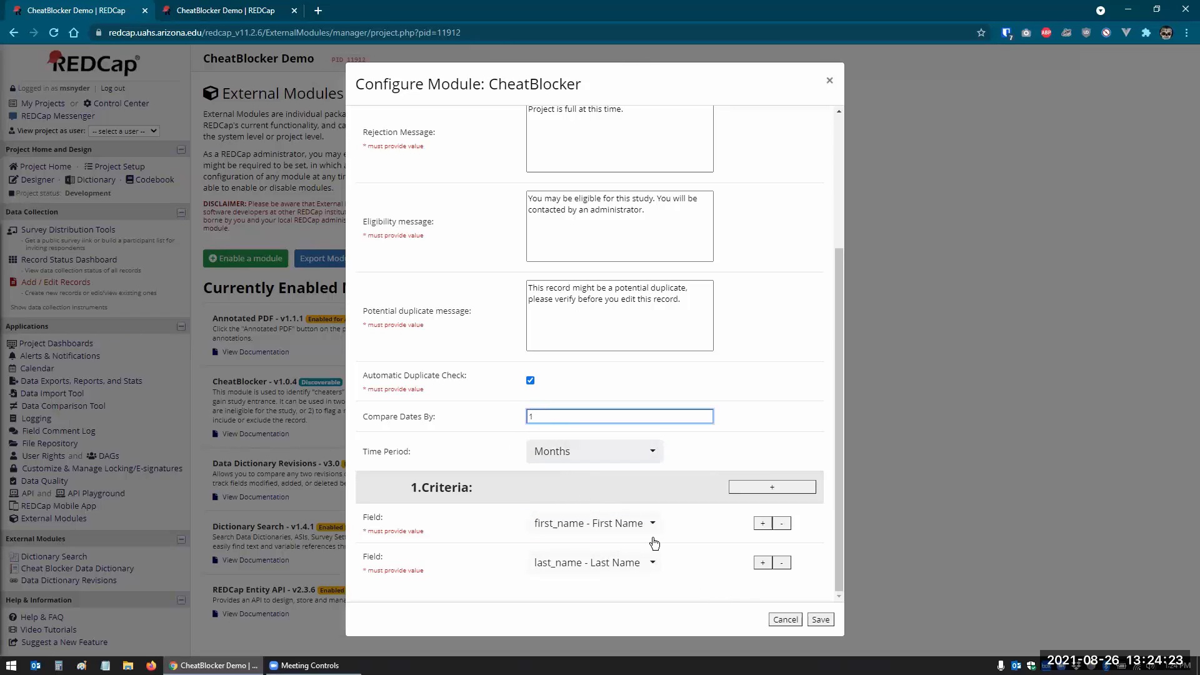
{"action": "left_click", "coordinate": [822, 620]}
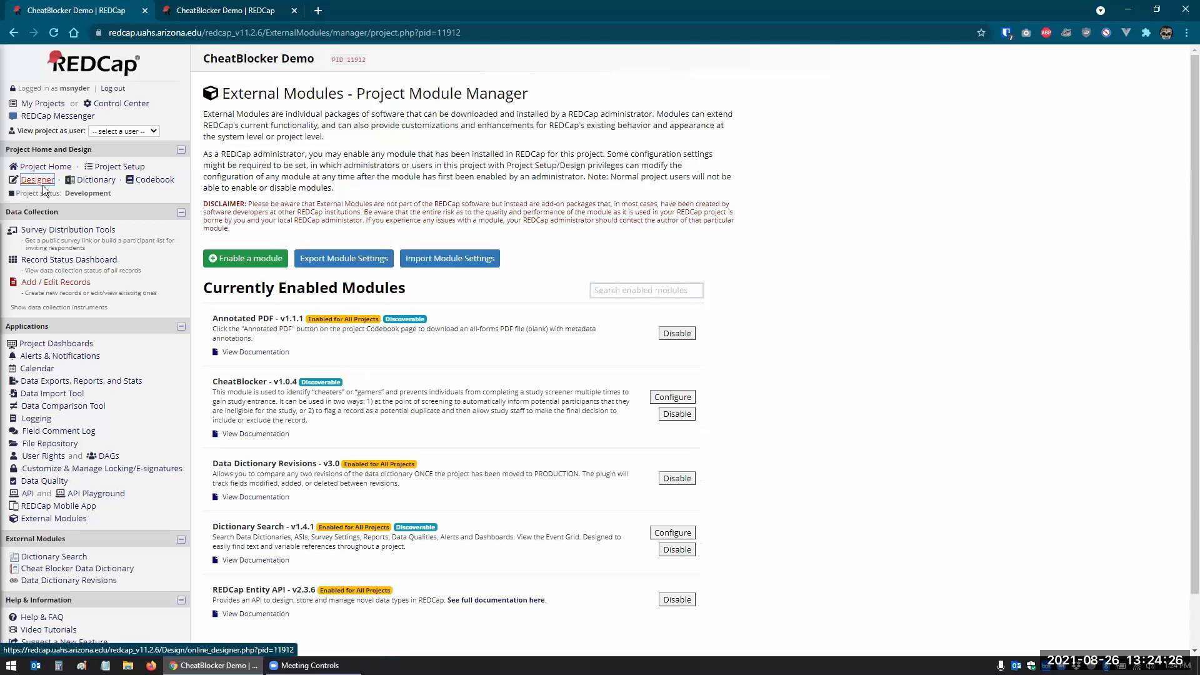
- Change record 1's Data Entry Time year from 2021 to 2020, save and exit, dismissing the eligibility notice
{"action": "left_click", "coordinate": [59, 262]}
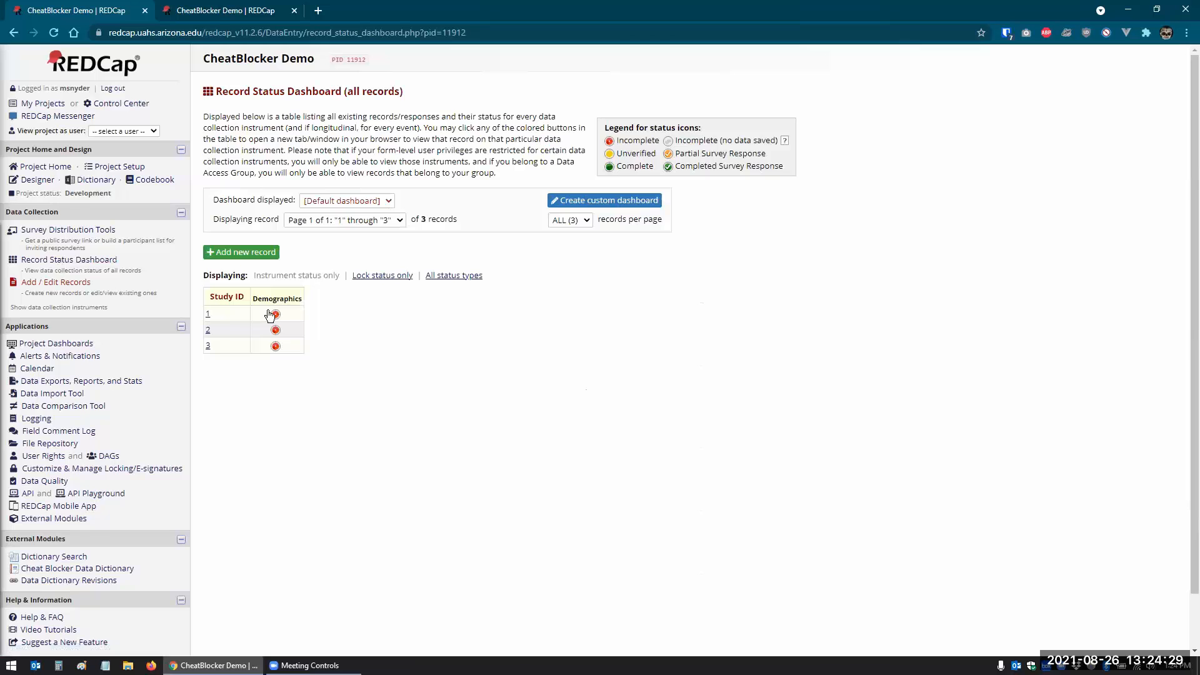
{"action": "left_click", "coordinate": [278, 319]}
{"action": "scroll", "coordinate": [435, 396], "scroll_direction": "down", "scroll_amount": 15}
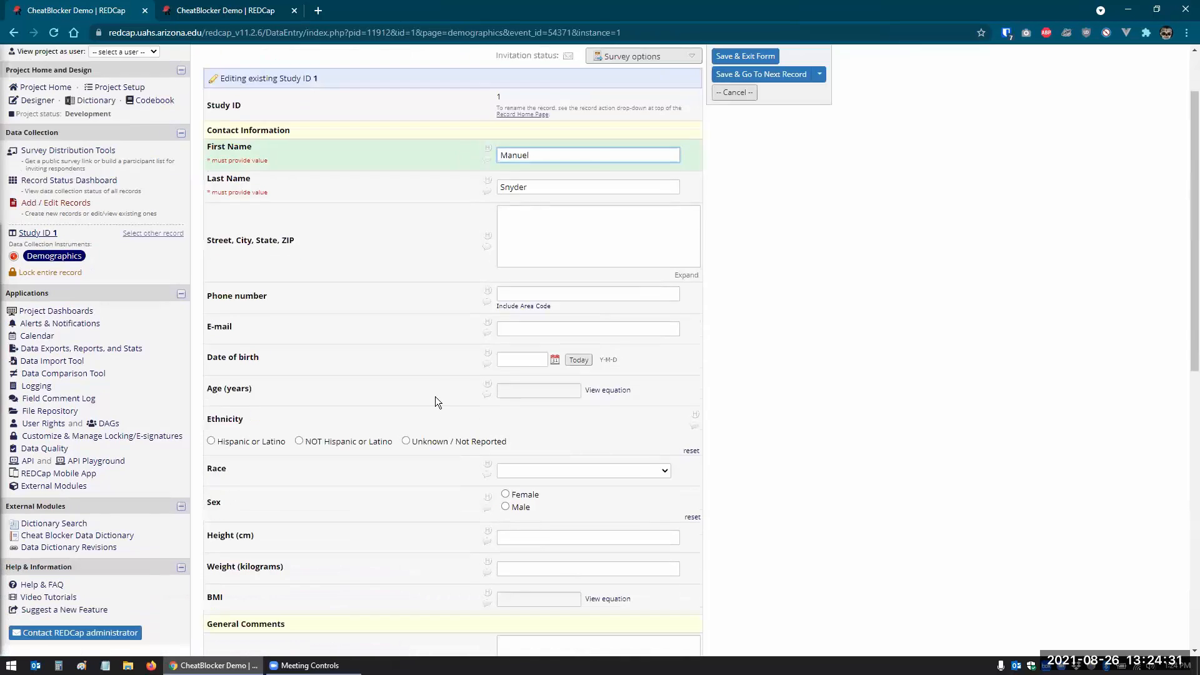
{"action": "left_click", "coordinate": [519, 338]}
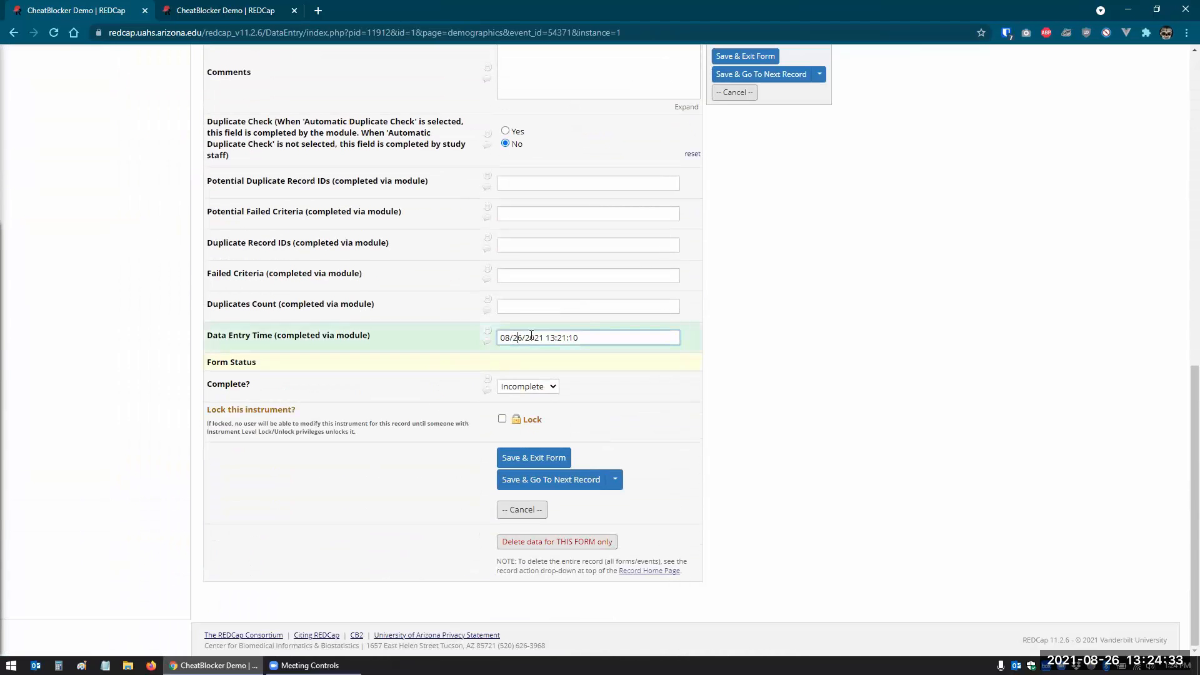
{"action": "left_click", "coordinate": [541, 338]}
{"action": "key", "text": "BackSpace"}
{"action": "type", "text": "0"}
{"action": "left_click", "coordinate": [538, 462]}
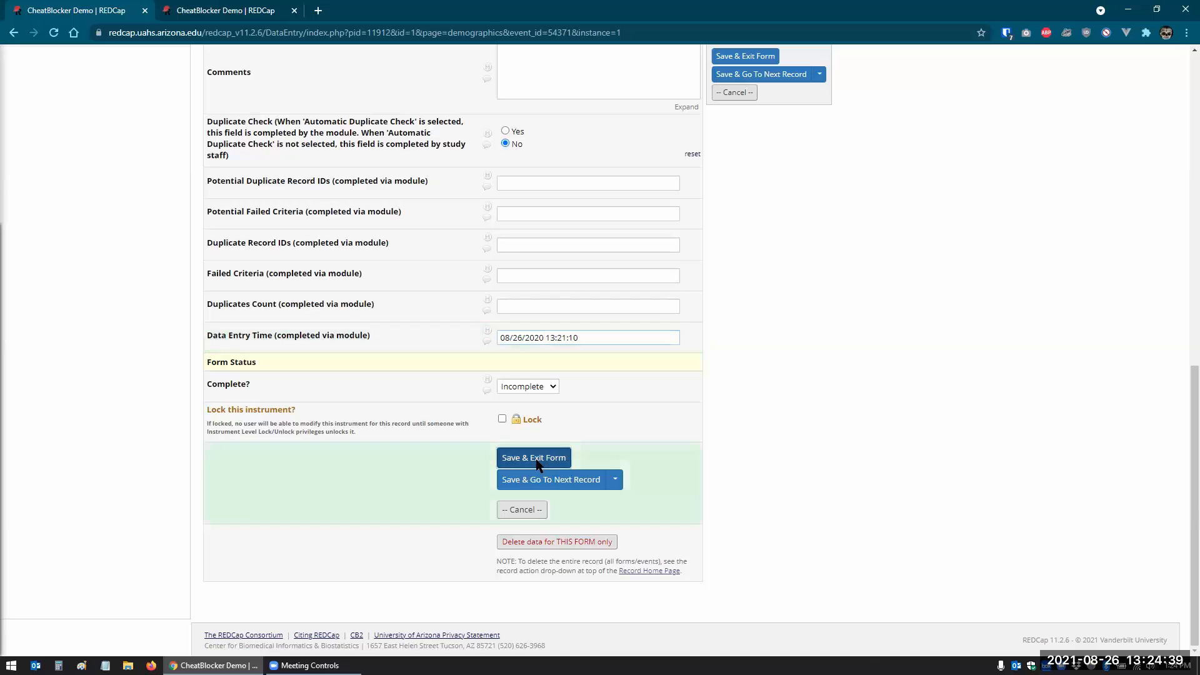
{"action": "left_click", "coordinate": [700, 164]}
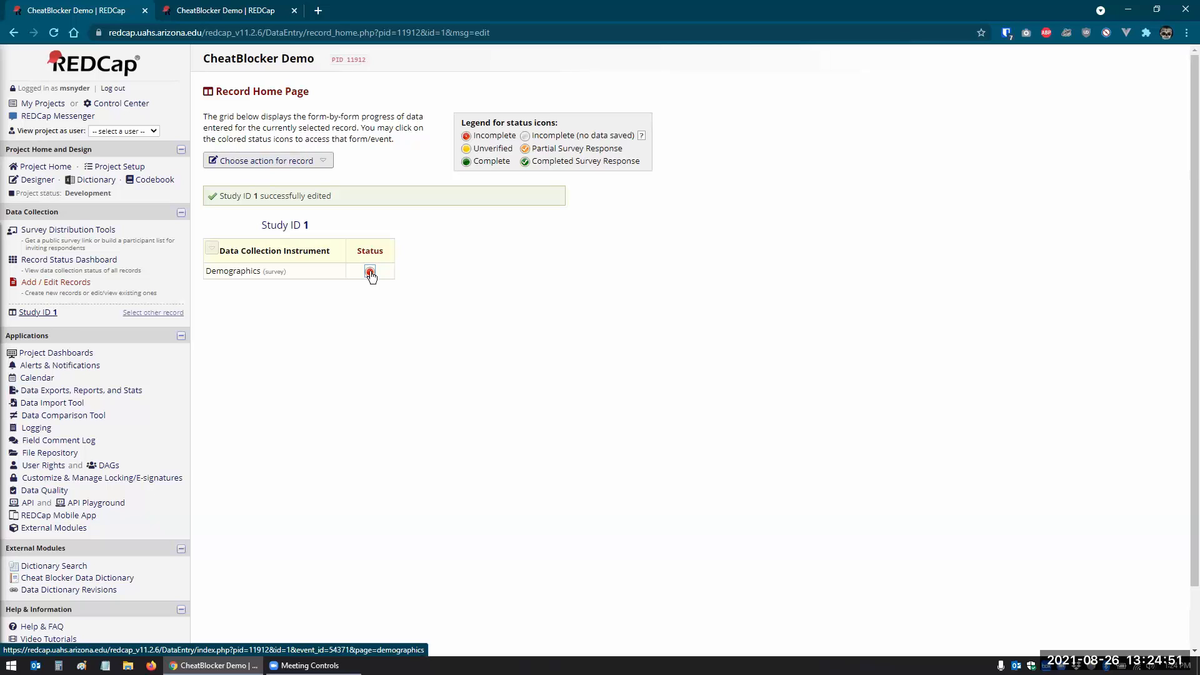
{"action": "left_click", "coordinate": [61, 261]}
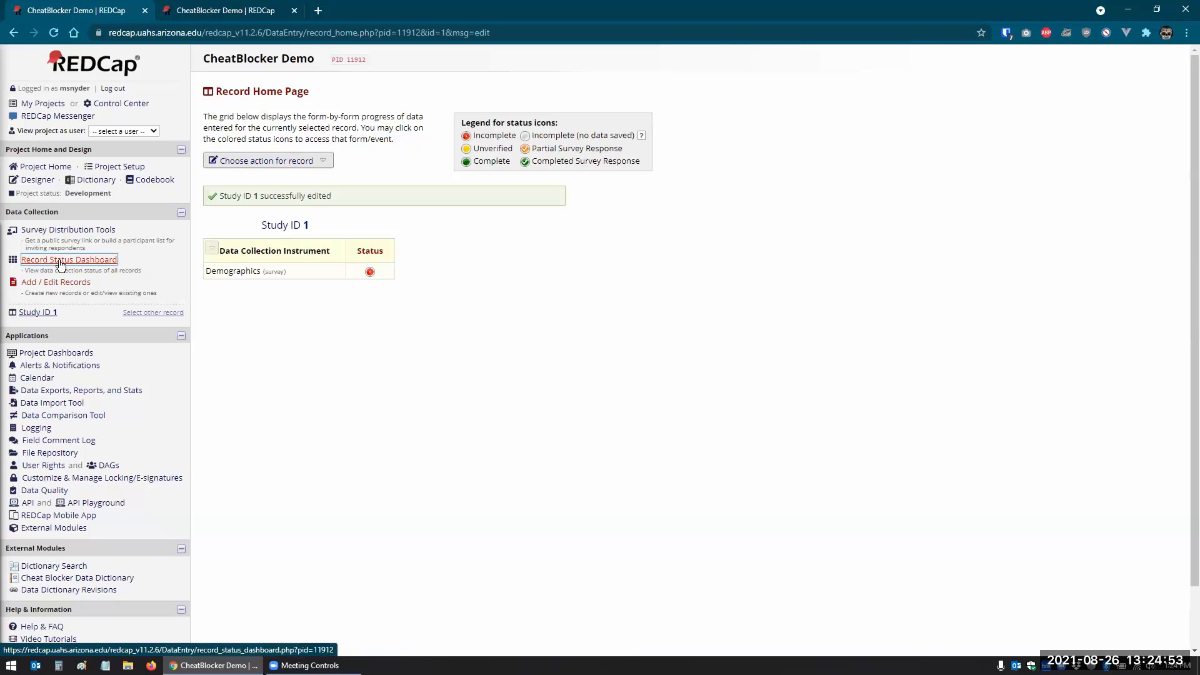
- Add record 4 with the same first and last name as record 1 and save it
{"action": "left_click", "coordinate": [56, 282]}
{"action": "left_click", "coordinate": [478, 245]}
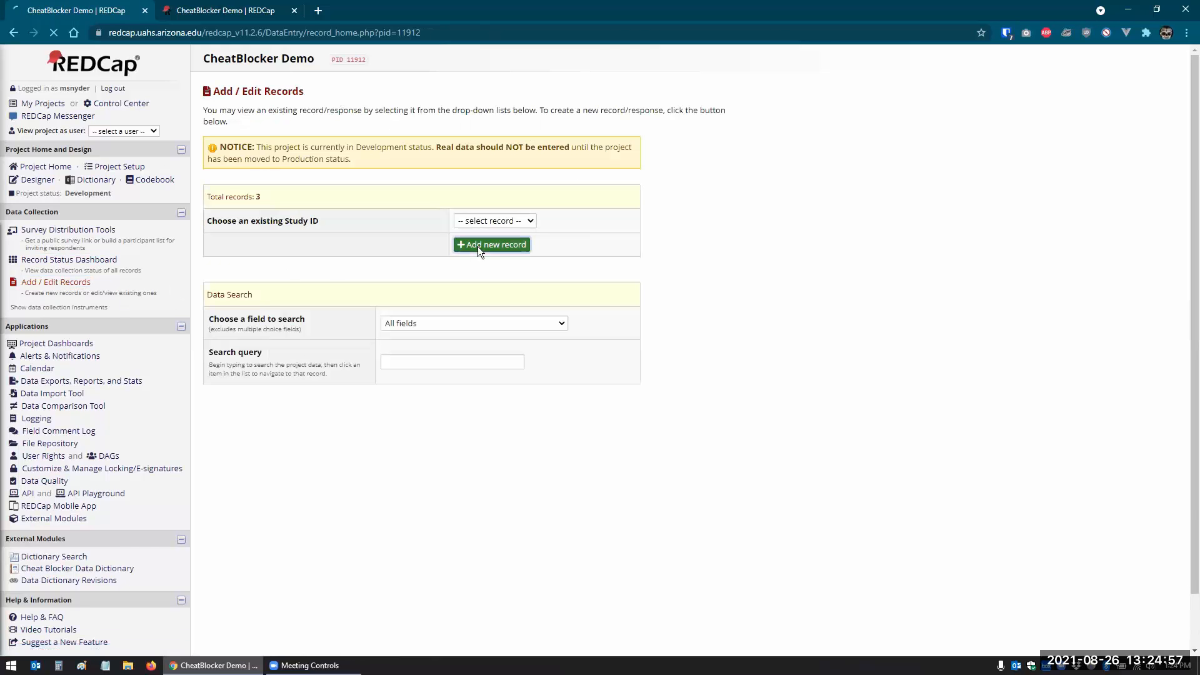
{"action": "key", "text": "Tab"}
{"action": "key", "text": "Tab"}
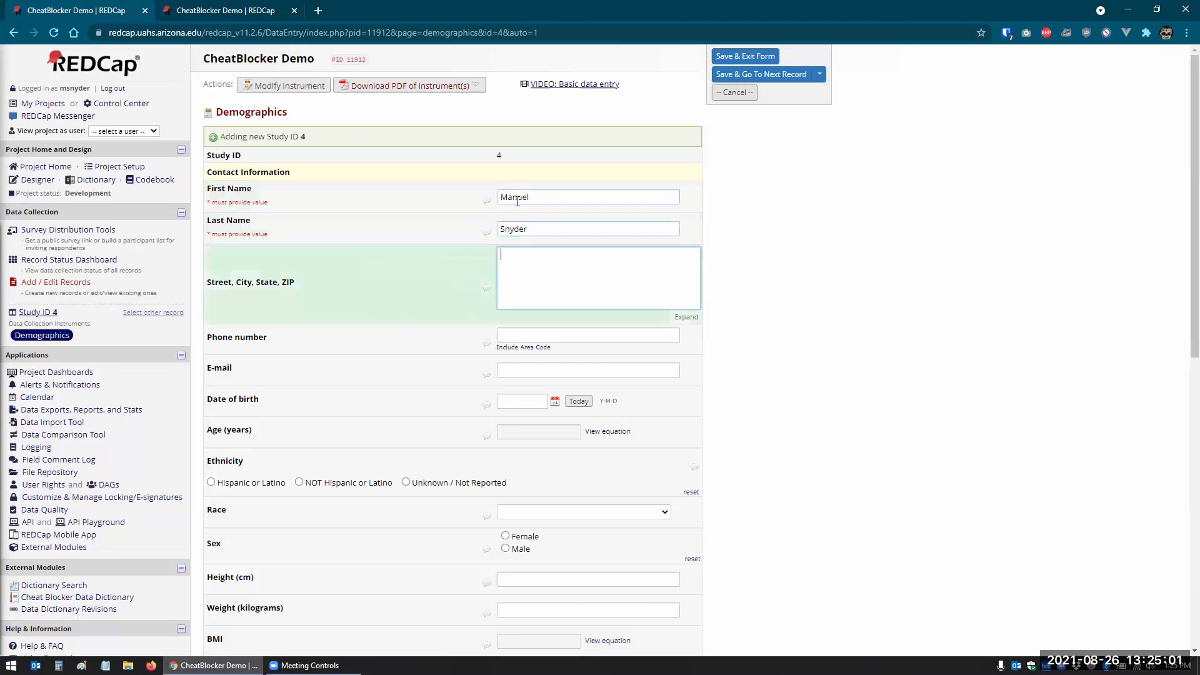
{"action": "scroll", "coordinate": [512, 206], "scroll_direction": "down", "scroll_amount": 10}
{"action": "left_click", "coordinate": [589, 538]}
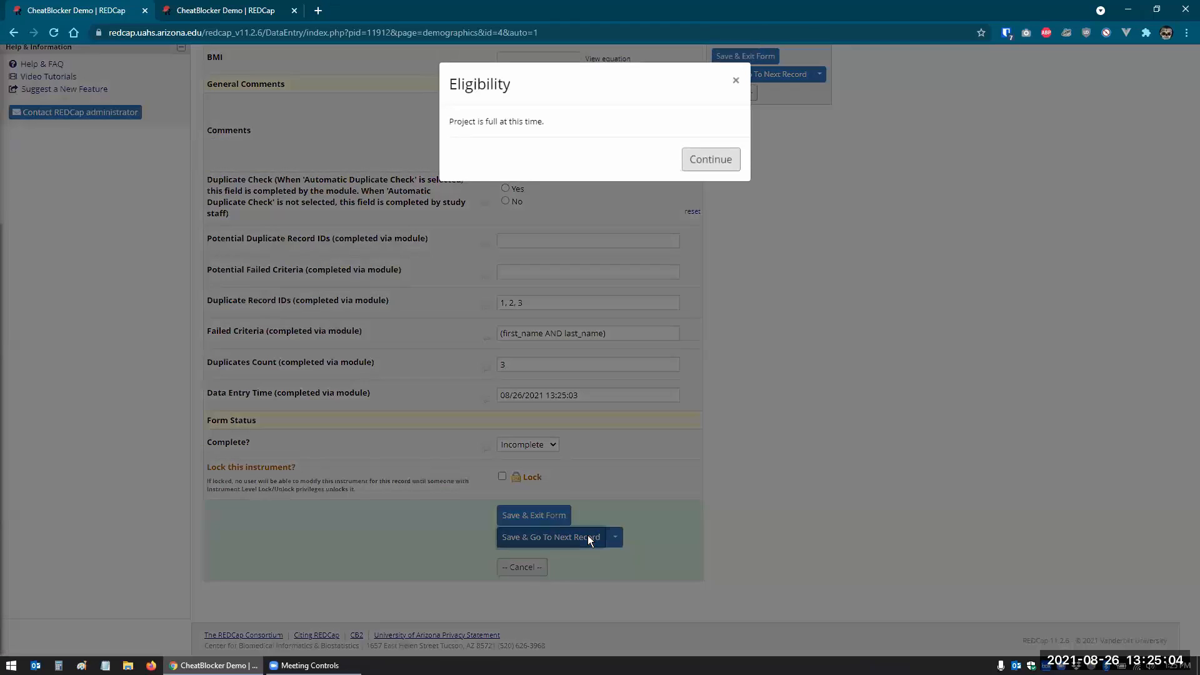
{"action": "left_click", "coordinate": [705, 159]}
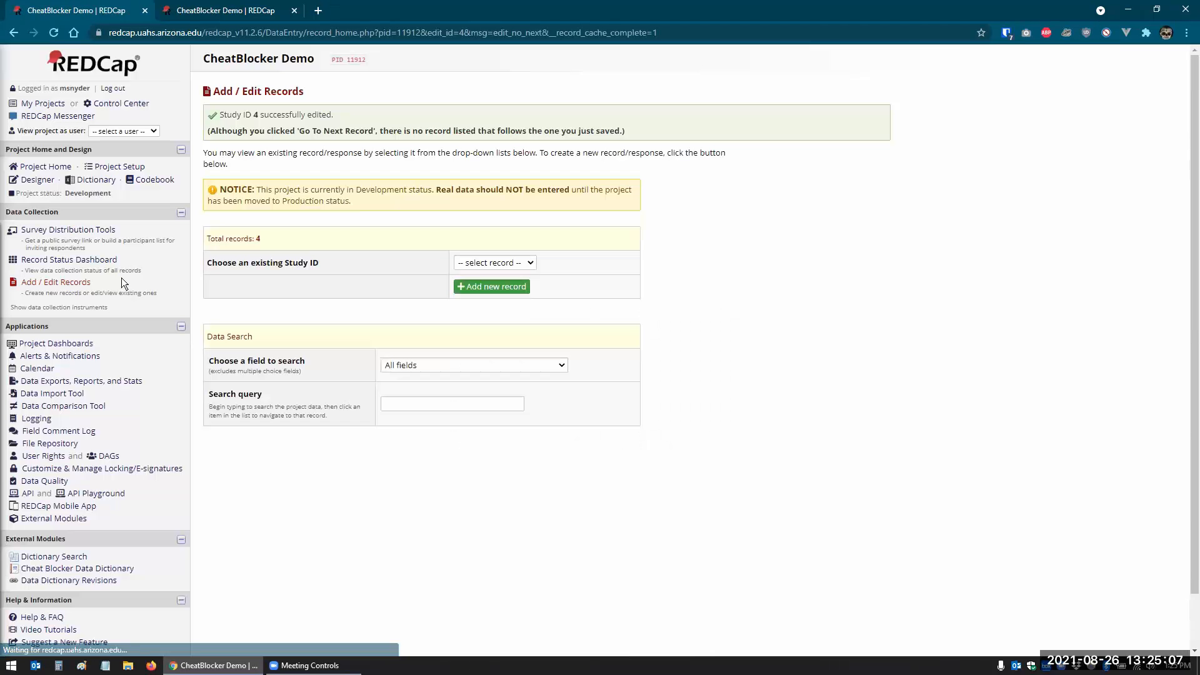
- Backdate record 1's Data Entry Time year to 2020 and save with Save & Stay
{"action": "left_click", "coordinate": [68, 262]}
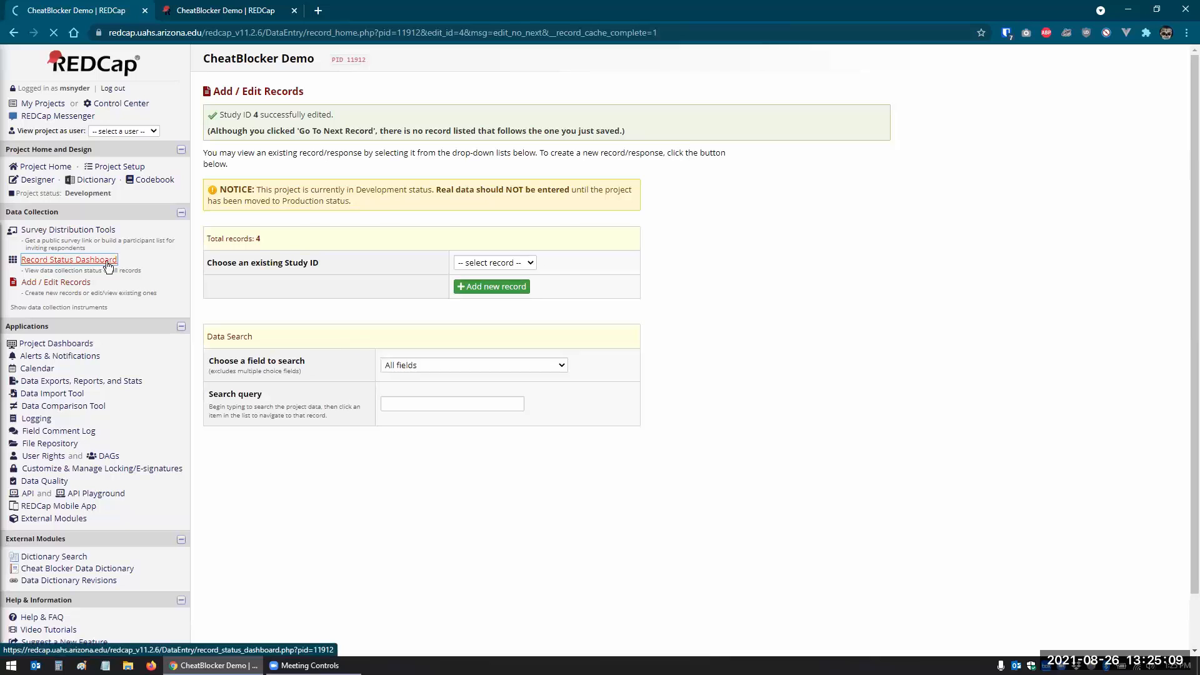
{"action": "left_click", "coordinate": [275, 314]}
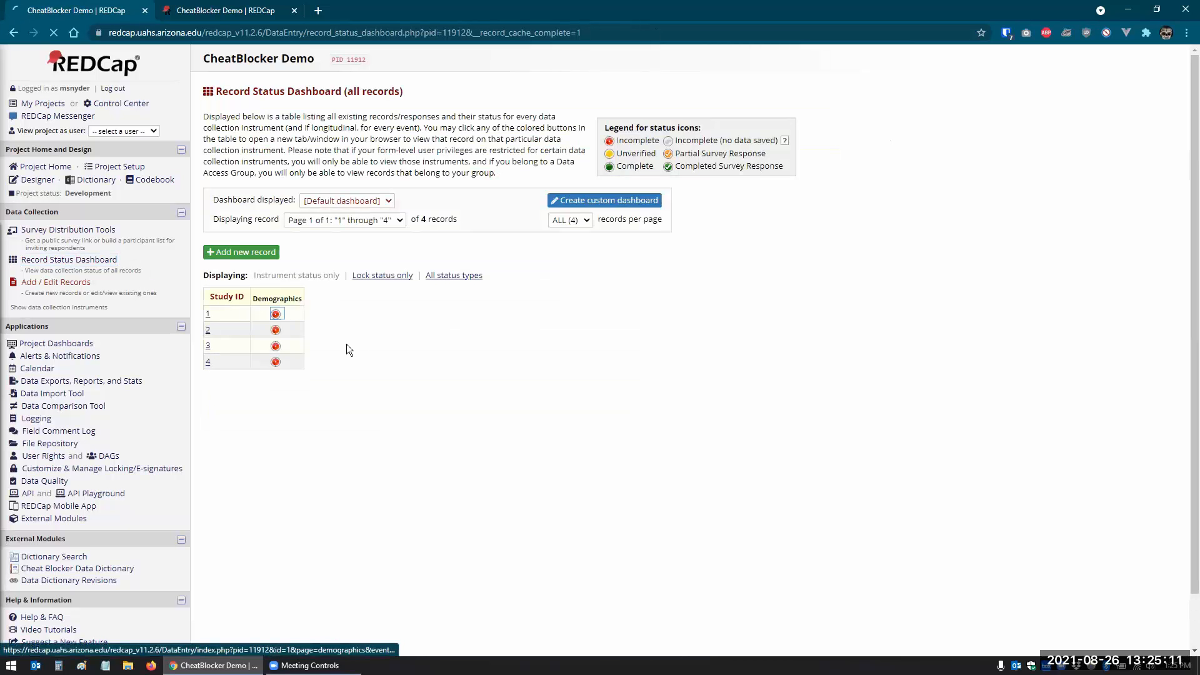
{"action": "scroll", "coordinate": [436, 414], "scroll_direction": "down", "scroll_amount": 9}
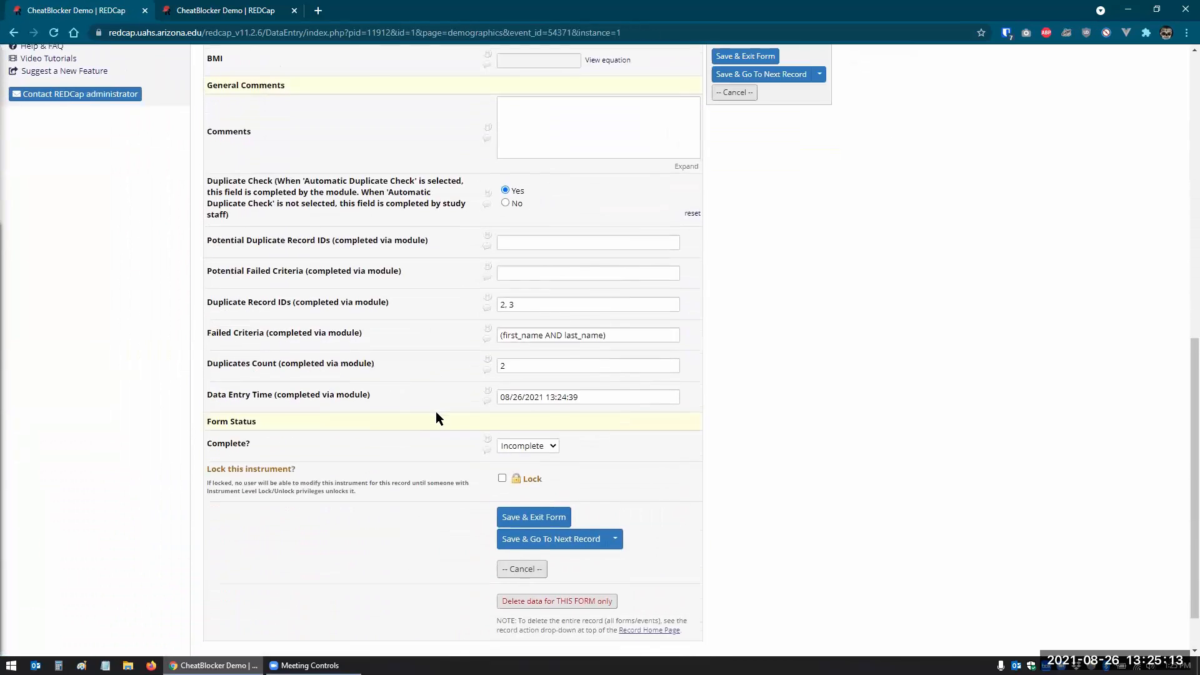
{"action": "left_click", "coordinate": [544, 389]}
{"action": "key", "text": "BackSpace"}
{"action": "type", "text": "0"}
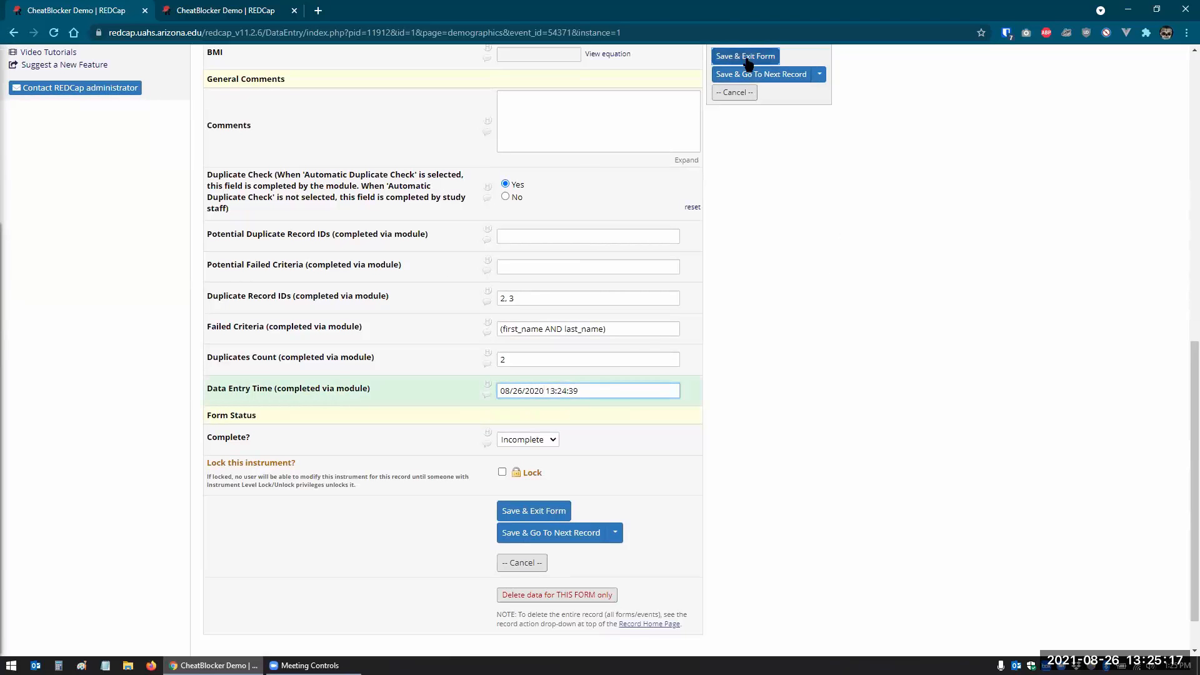
{"action": "left_click", "coordinate": [819, 74]}
{"action": "left_click", "coordinate": [761, 100]}
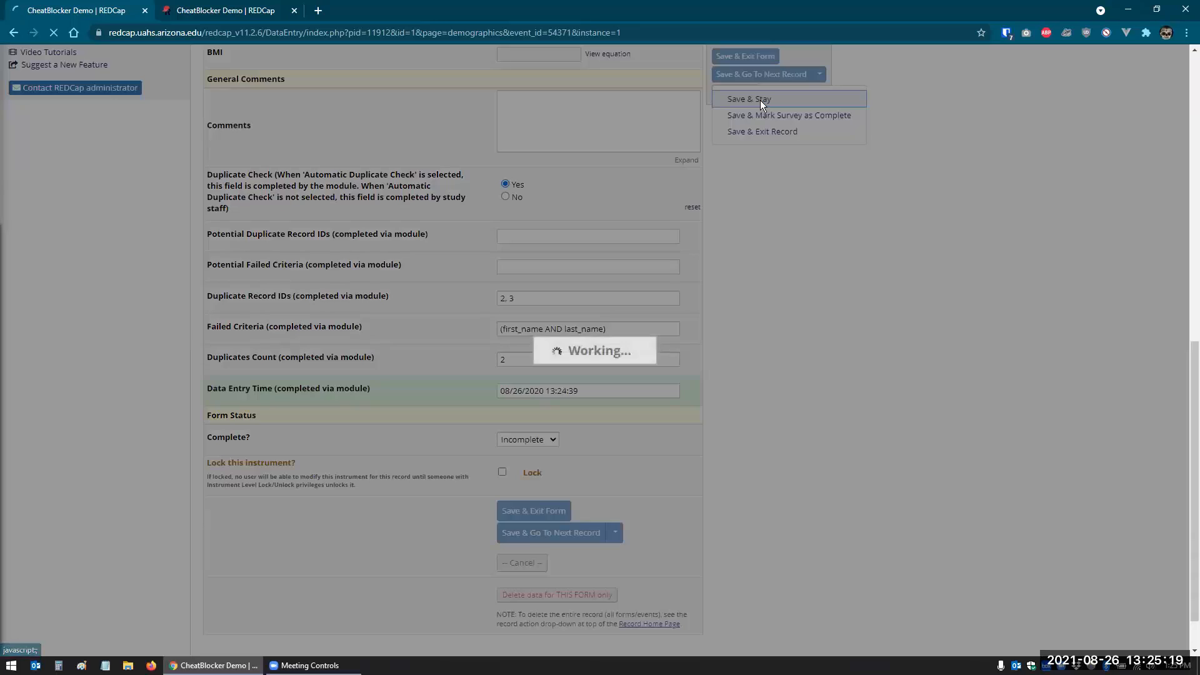
{"action": "scroll", "coordinate": [758, 396], "scroll_direction": "down", "scroll_amount": 5}
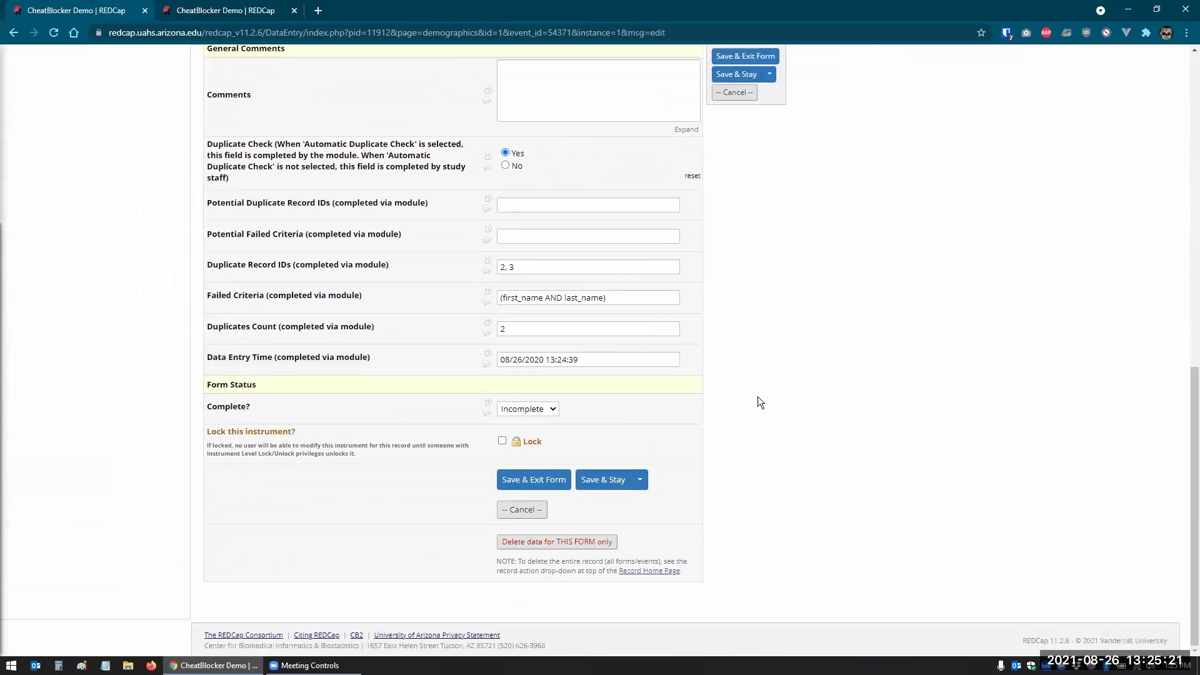
{"action": "left_click", "coordinate": [519, 365]}
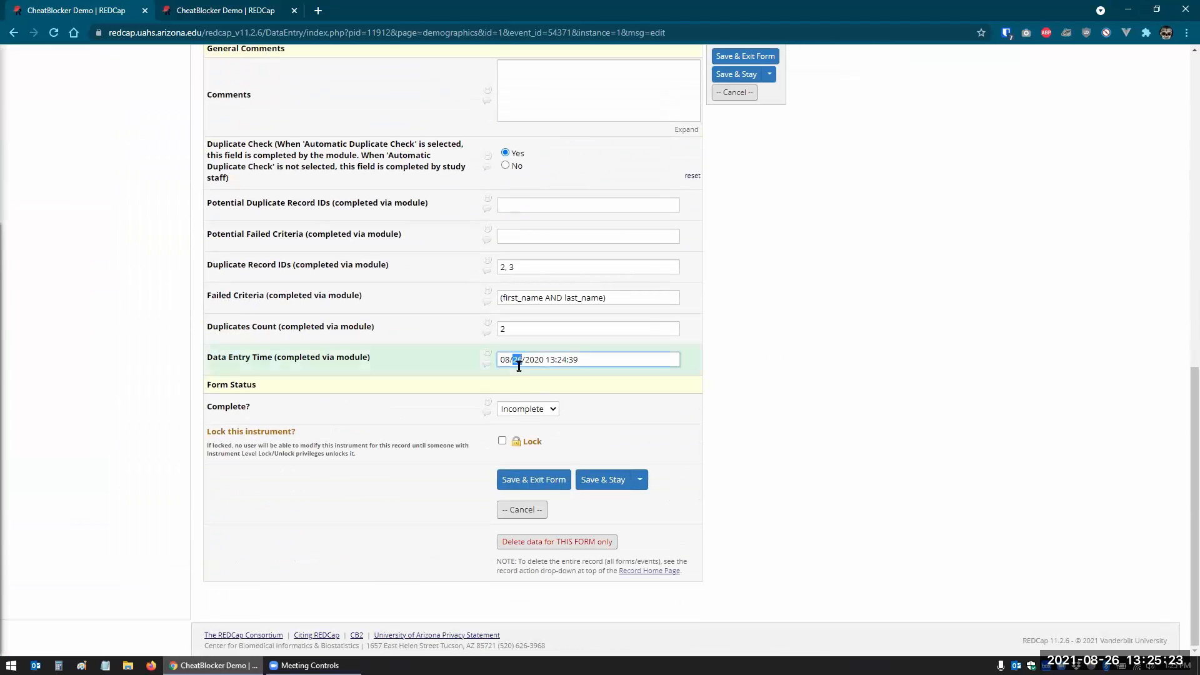
{"action": "scroll", "coordinate": [688, 412], "scroll_direction": "up", "scroll_amount": 10}
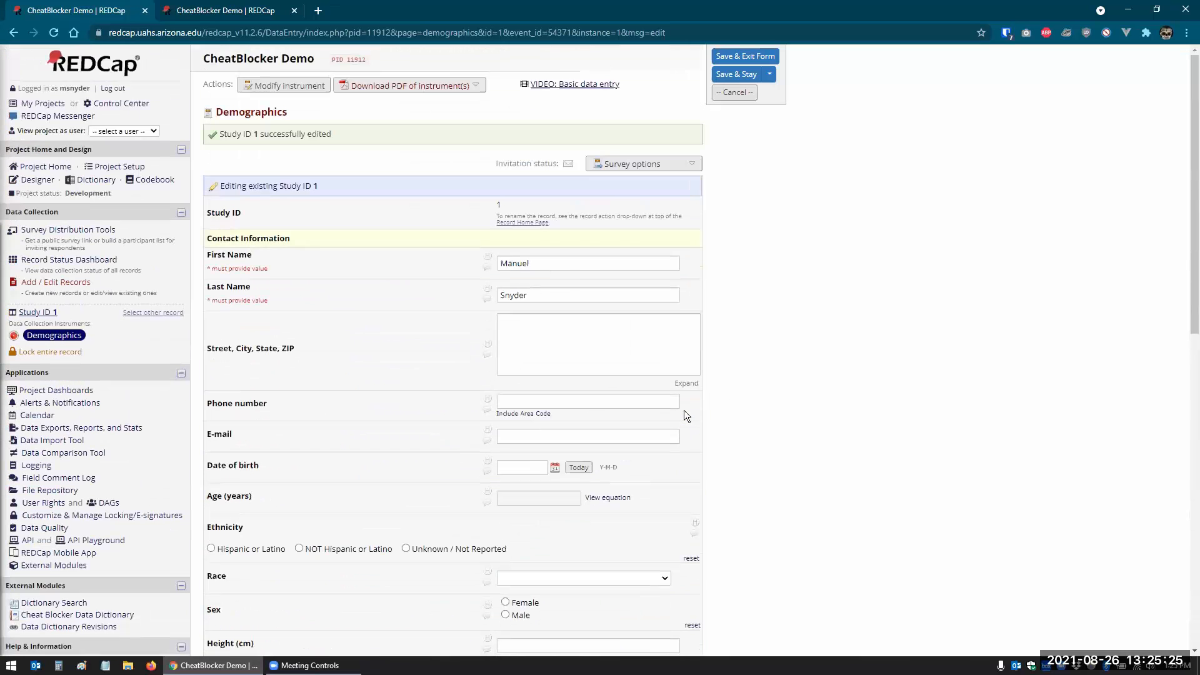
- Add record 5 with the same first and last name and save it, dismissing the eligibility notice
{"action": "left_click", "coordinate": [54, 285]}
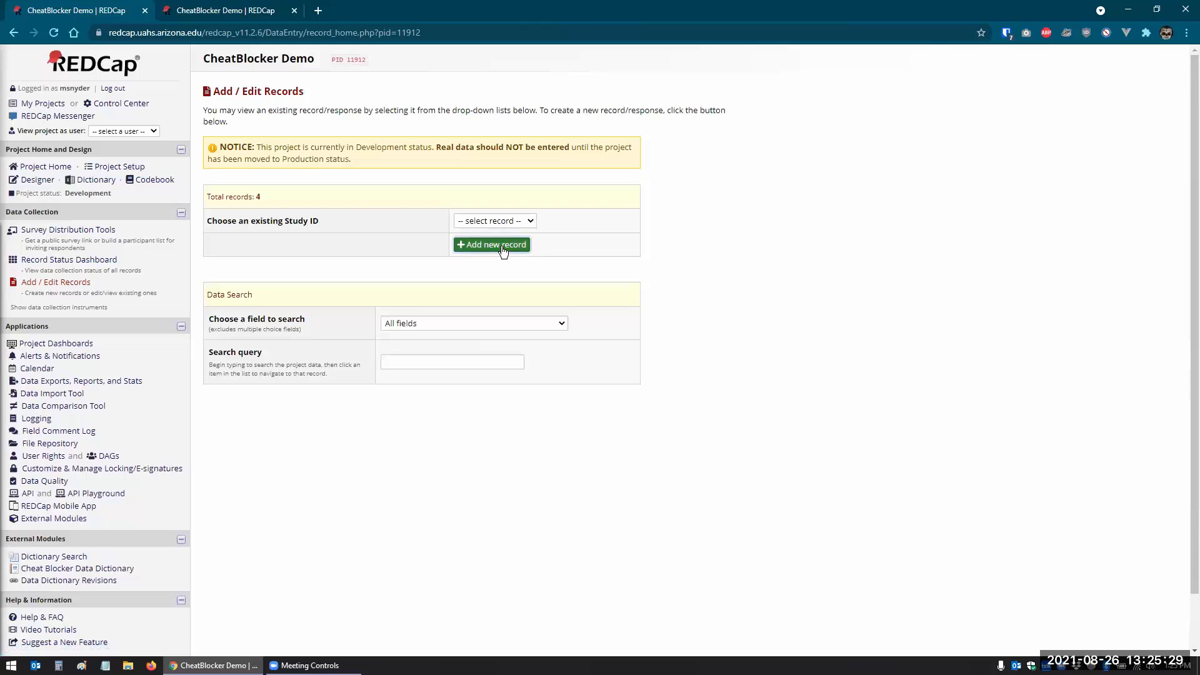
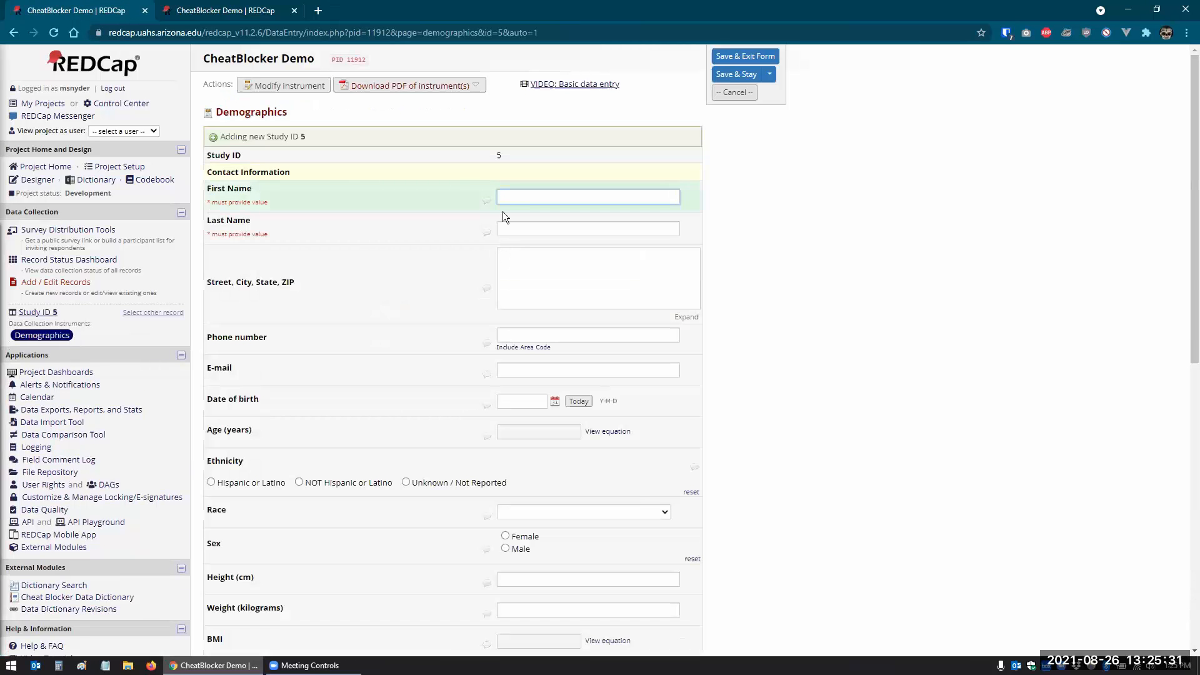
{"action": "key", "text": "Tab"}
{"action": "key", "text": "Tab"}
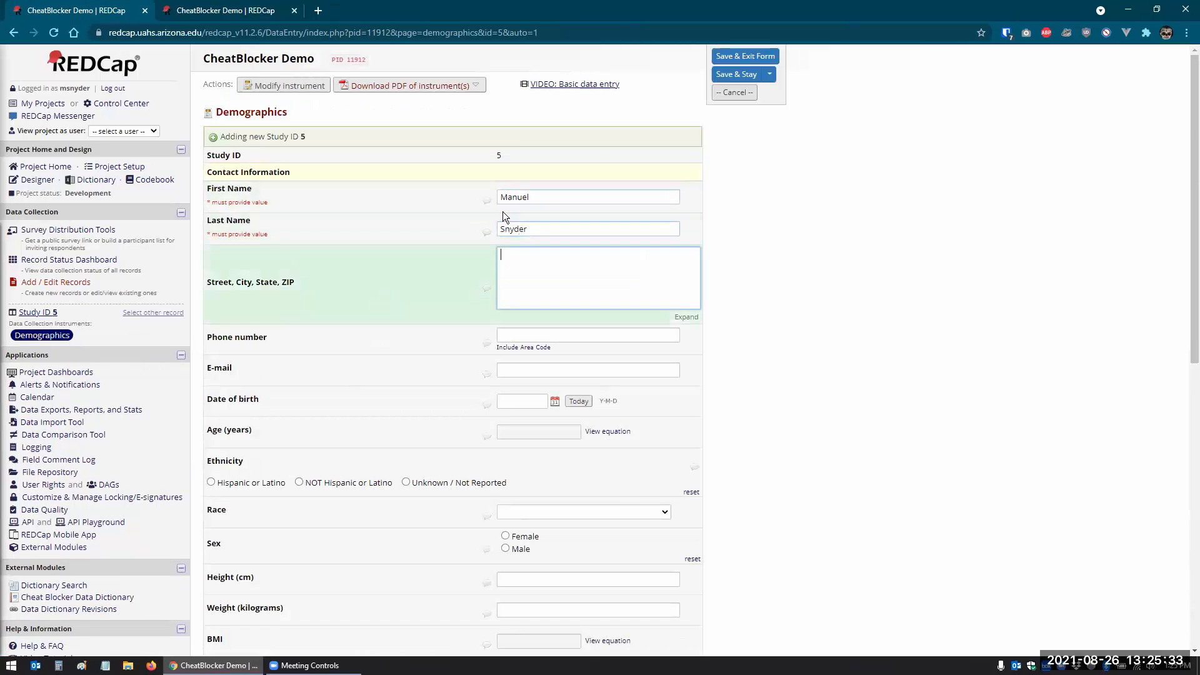
{"action": "scroll", "coordinate": [468, 269], "scroll_direction": "down", "scroll_amount": 5}
{"action": "scroll", "coordinate": [469, 268], "scroll_direction": "down", "scroll_amount": 3}
{"action": "left_click", "coordinate": [588, 531]}
{"action": "left_click", "coordinate": [704, 161]}
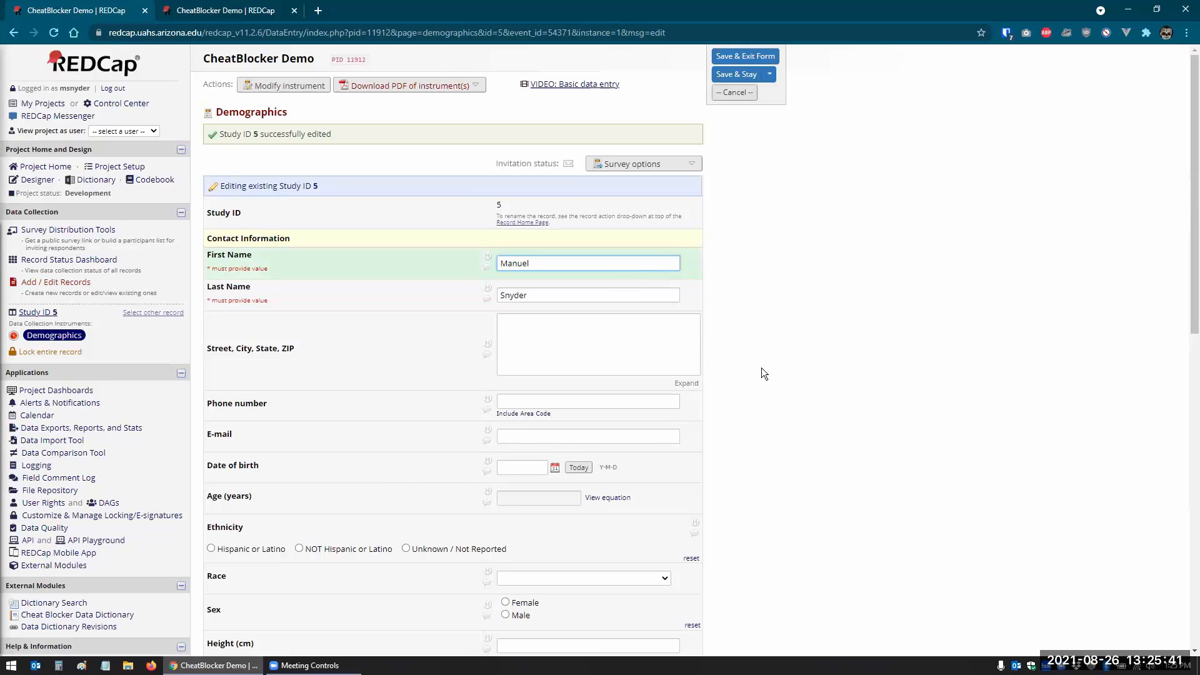
- Review record 5's Duplicate Record IDs listing records 2, 3, 4 with a count of 3
{"action": "scroll", "coordinate": [761, 374], "scroll_direction": "down", "scroll_amount": 10}
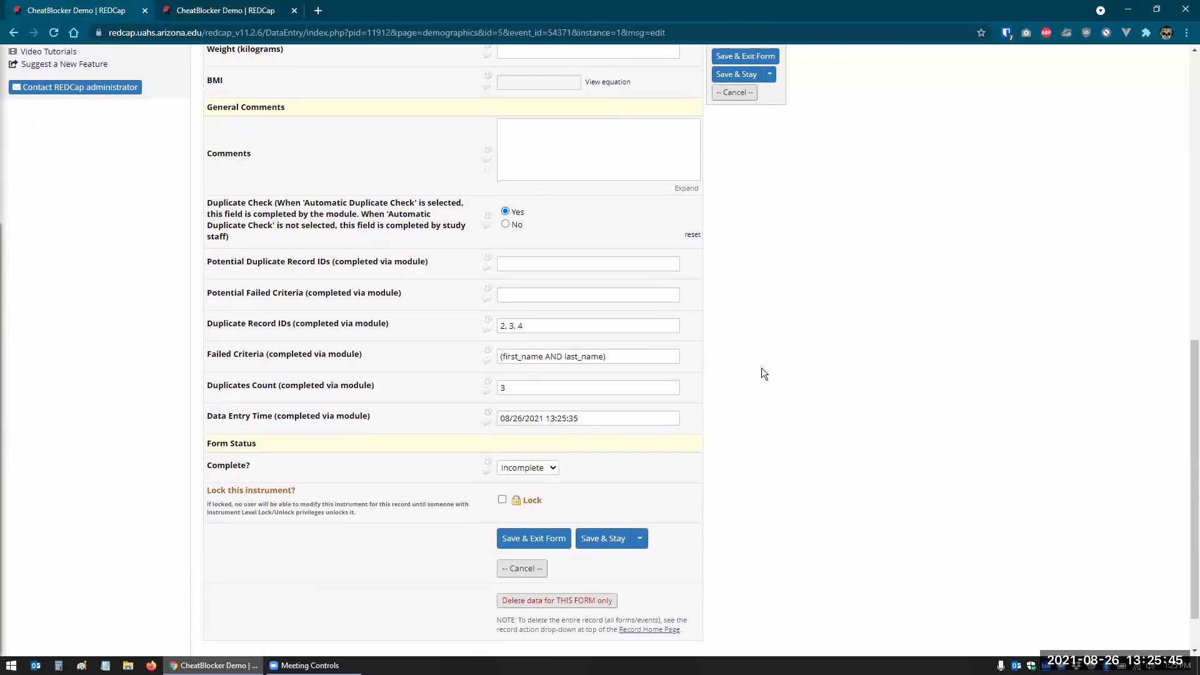
{"action": "left_click", "coordinate": [530, 326]}
{"action": "left_click_drag", "start_coordinate": [488, 321], "coordinate": [488, 323]}
{"action": "left_click", "coordinate": [528, 330]}
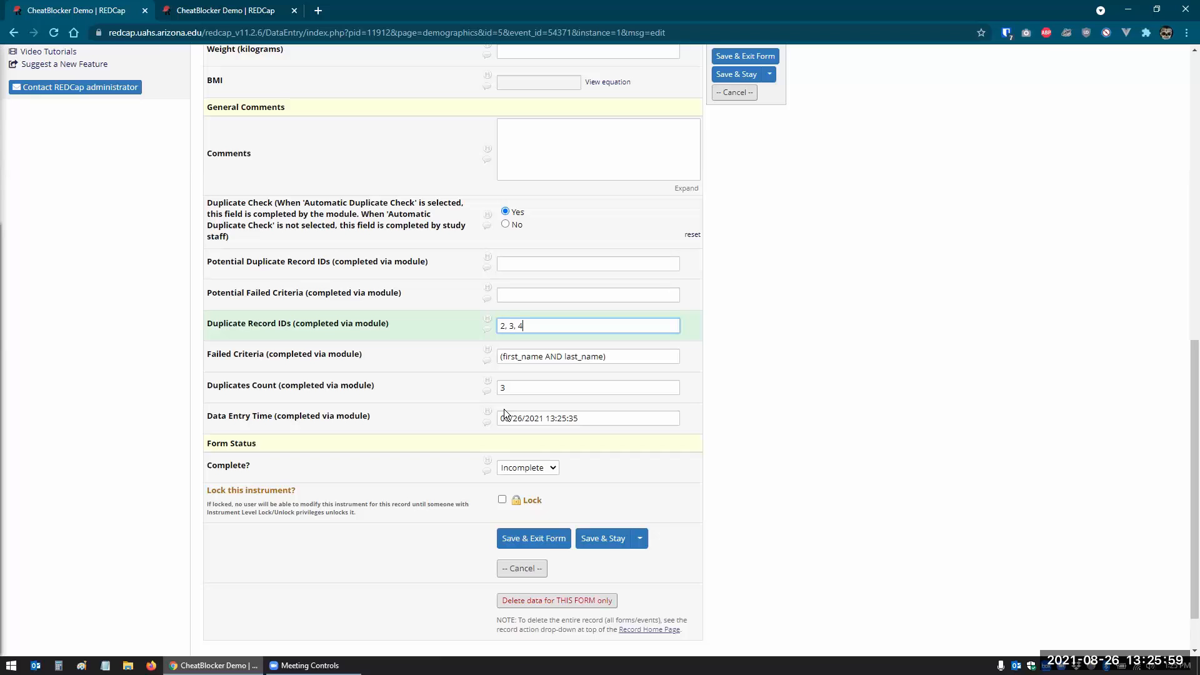
{"action": "scroll", "coordinate": [183, 324], "scroll_direction": "up", "scroll_amount": 10}
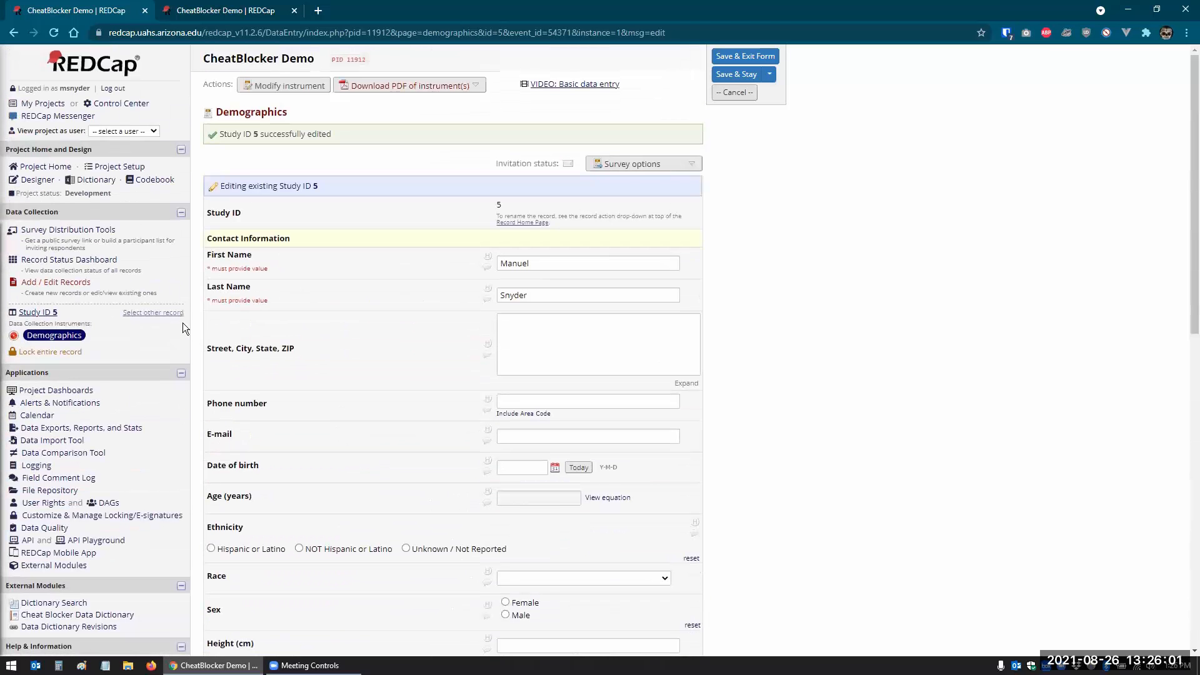
- Add record 6 with a new first and last name and save it, accepted into the project
{"action": "left_click", "coordinate": [67, 284]}
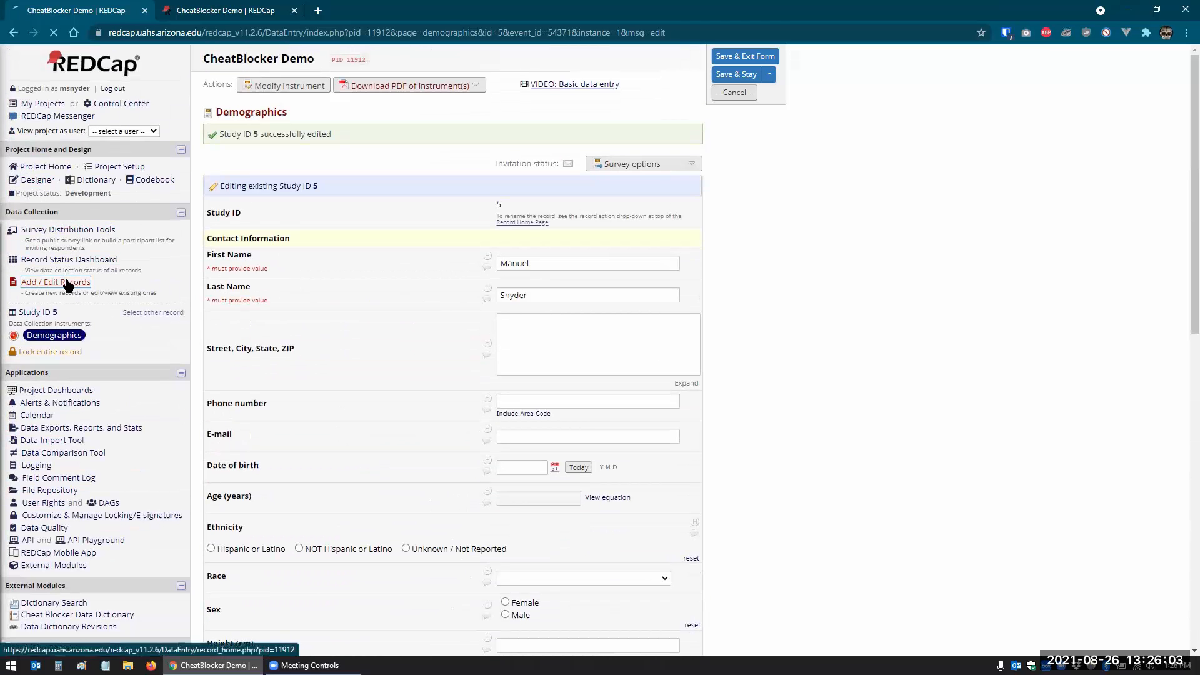
{"action": "left_click", "coordinate": [473, 248]}
{"action": "key", "text": "Tab"}
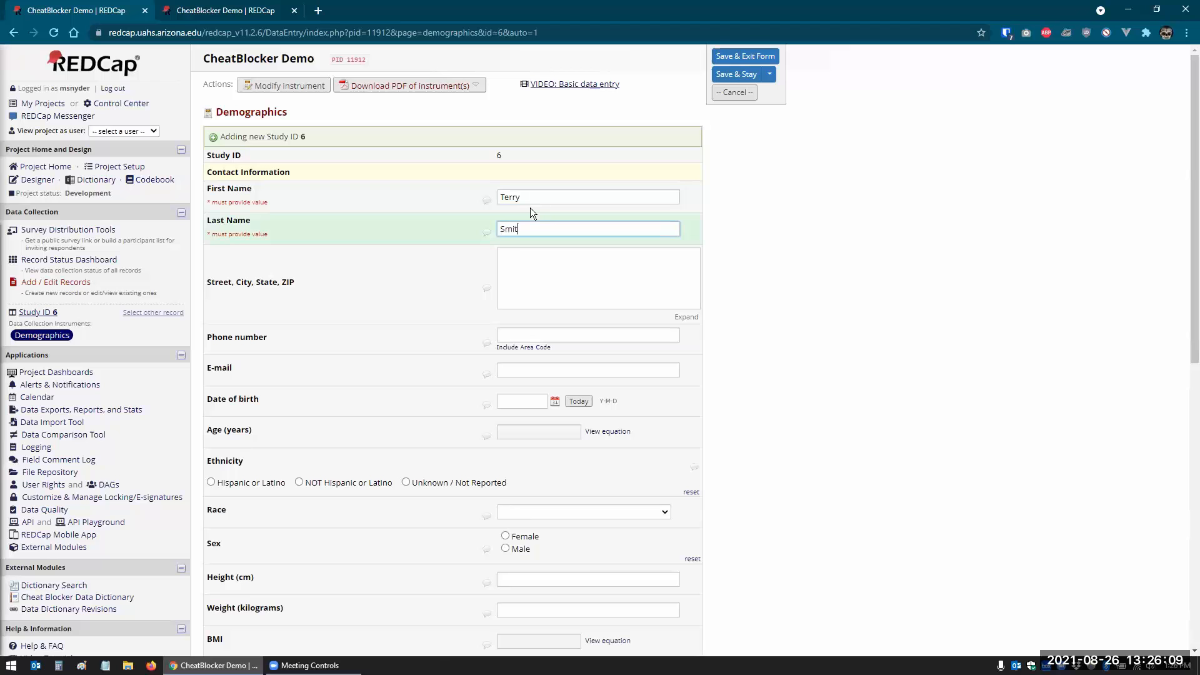
{"action": "key", "text": "Tab"}
{"action": "scroll", "coordinate": [537, 274], "scroll_direction": "down", "scroll_amount": 9}
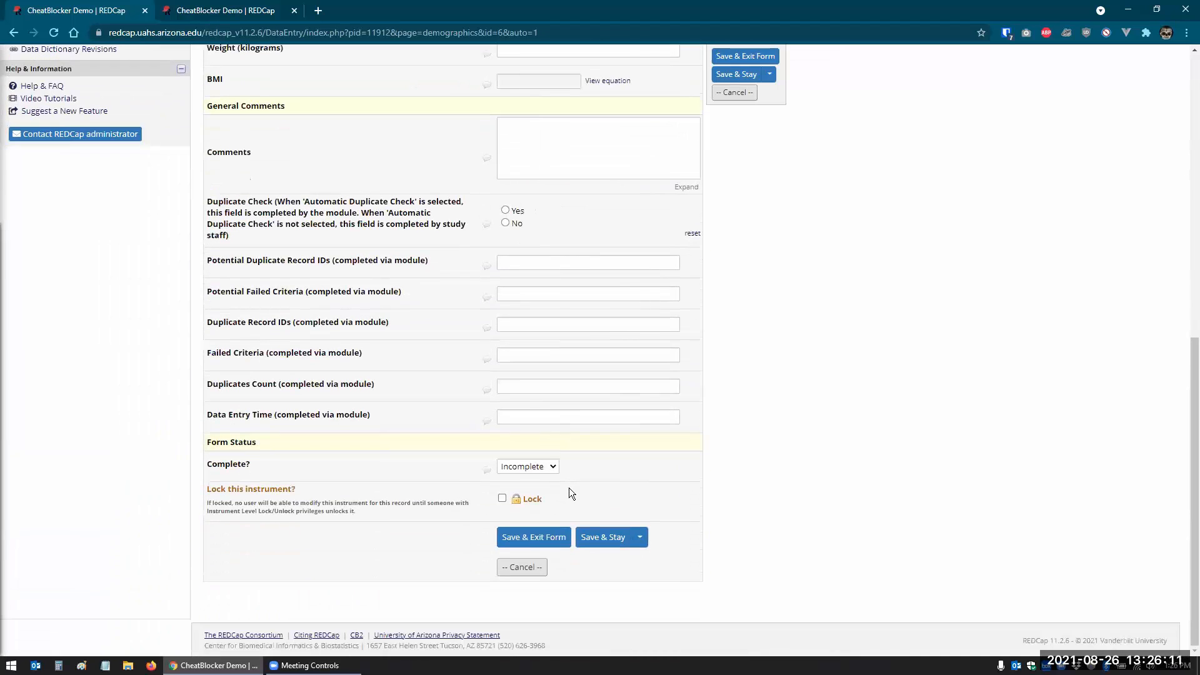
{"action": "left_click", "coordinate": [597, 541]}
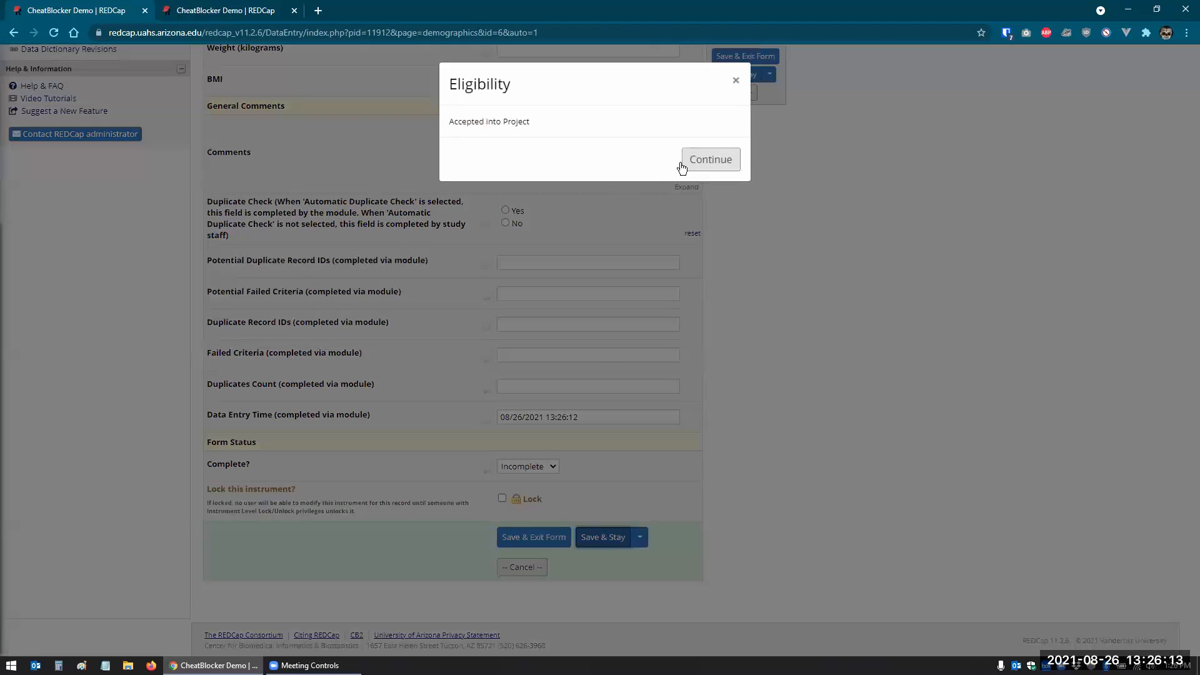
{"action": "left_click", "coordinate": [709, 164]}
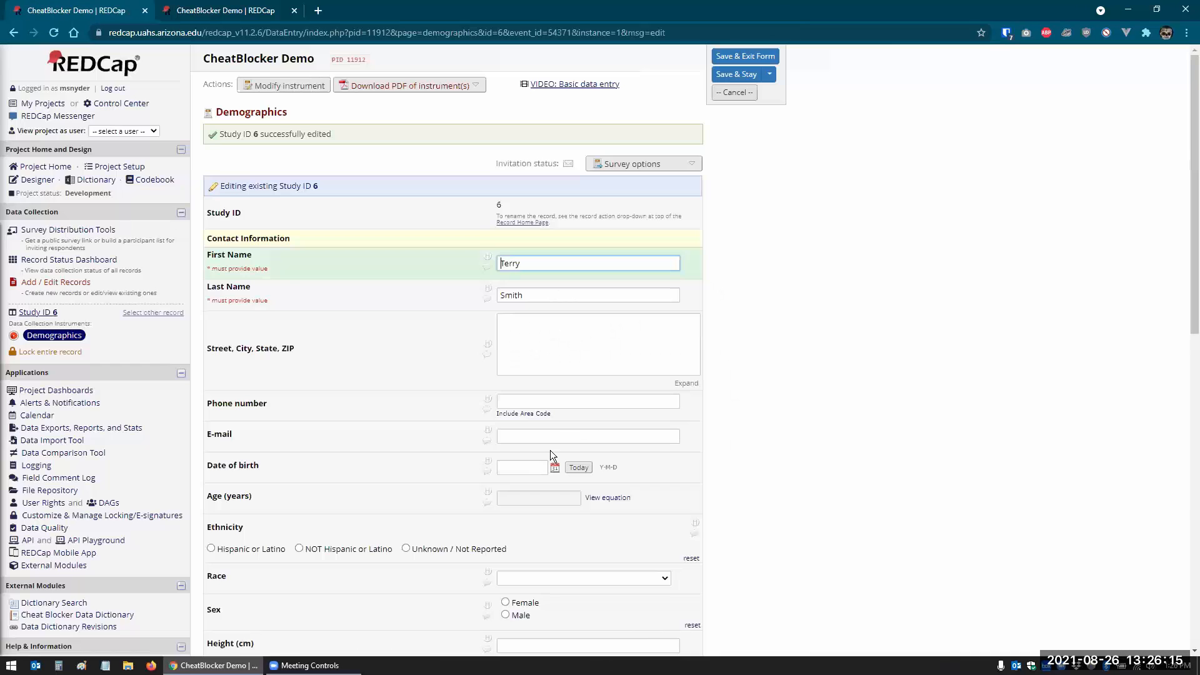
- Change record 6's Data Entry Time year to 2020 and re-save it, accepted again
{"action": "scroll", "coordinate": [544, 458], "scroll_direction": "down", "scroll_amount": 5}
{"action": "left_click", "coordinate": [535, 361]}
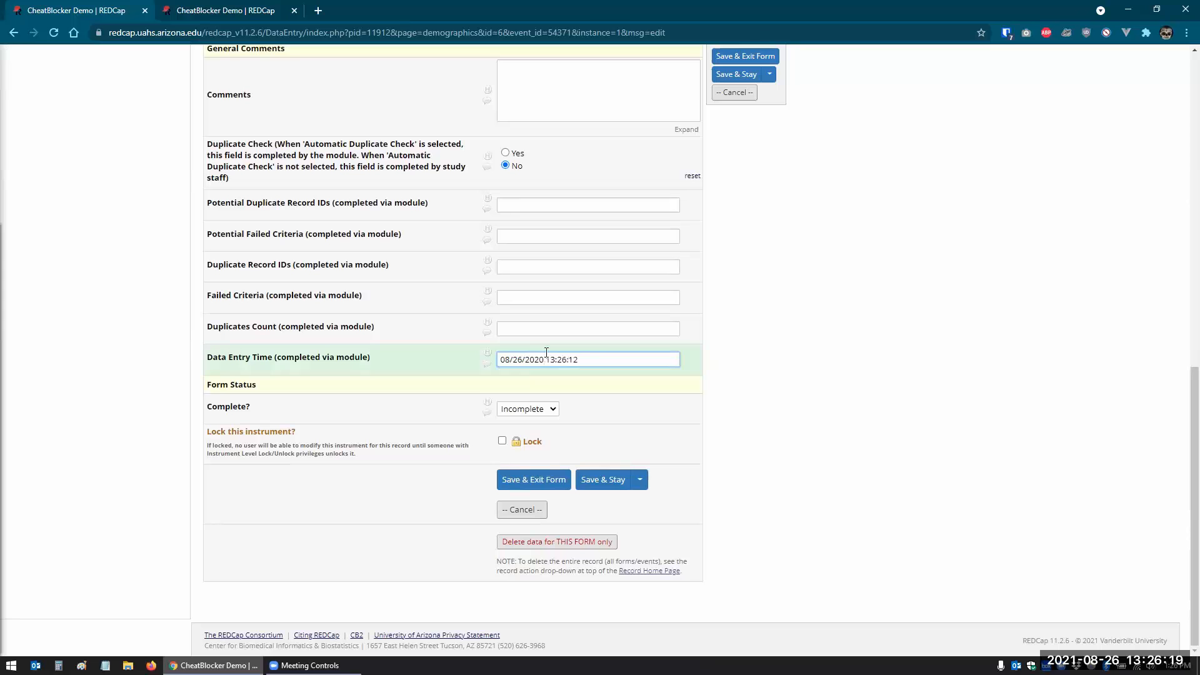
{"action": "left_click", "coordinate": [585, 478]}
{"action": "left_click", "coordinate": [692, 153]}
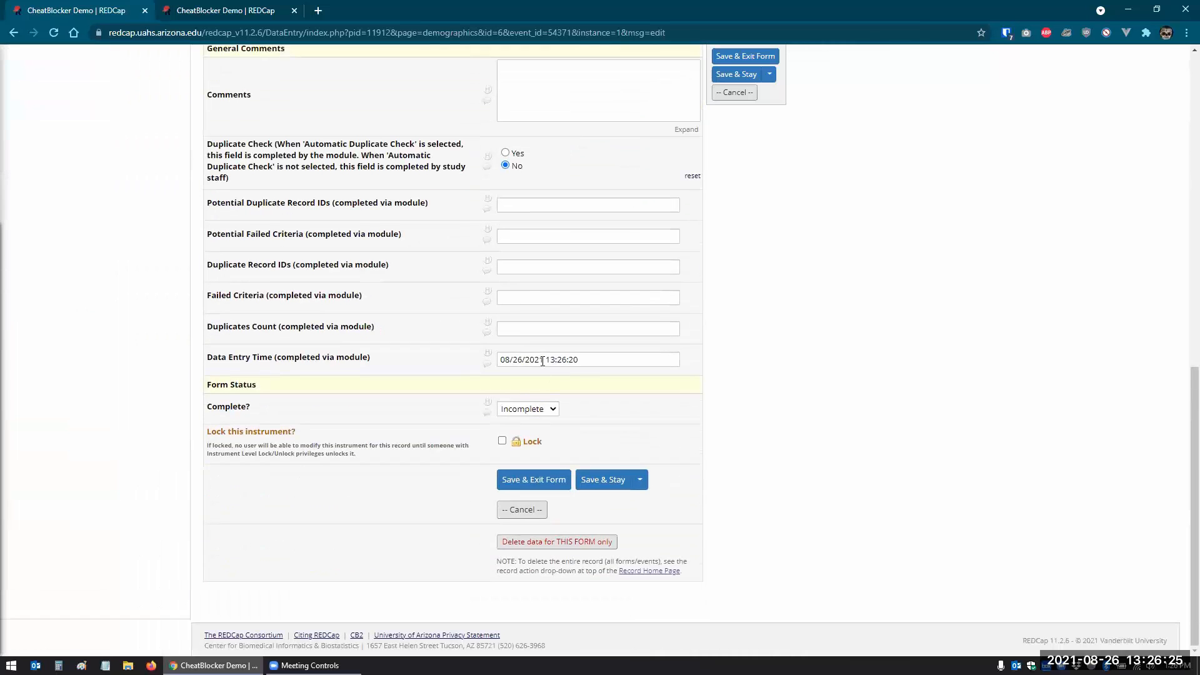
{"action": "left_click", "coordinate": [545, 360]}
{"action": "type", "text": "0"}
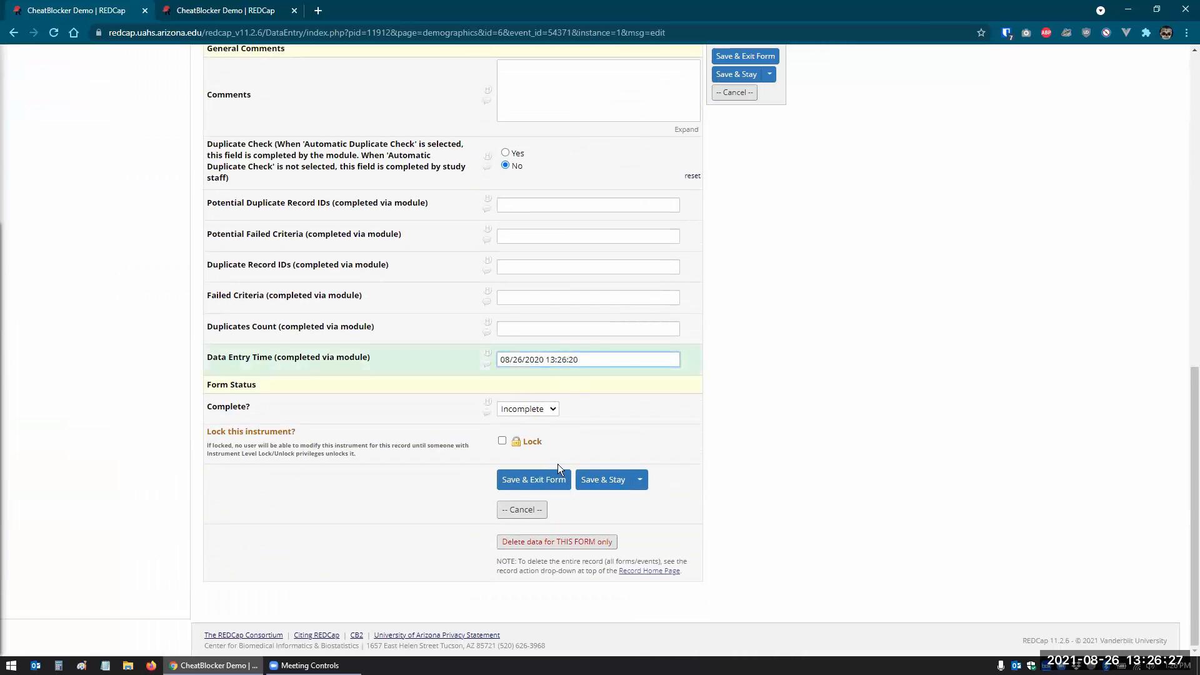
{"action": "left_click", "coordinate": [604, 481]}
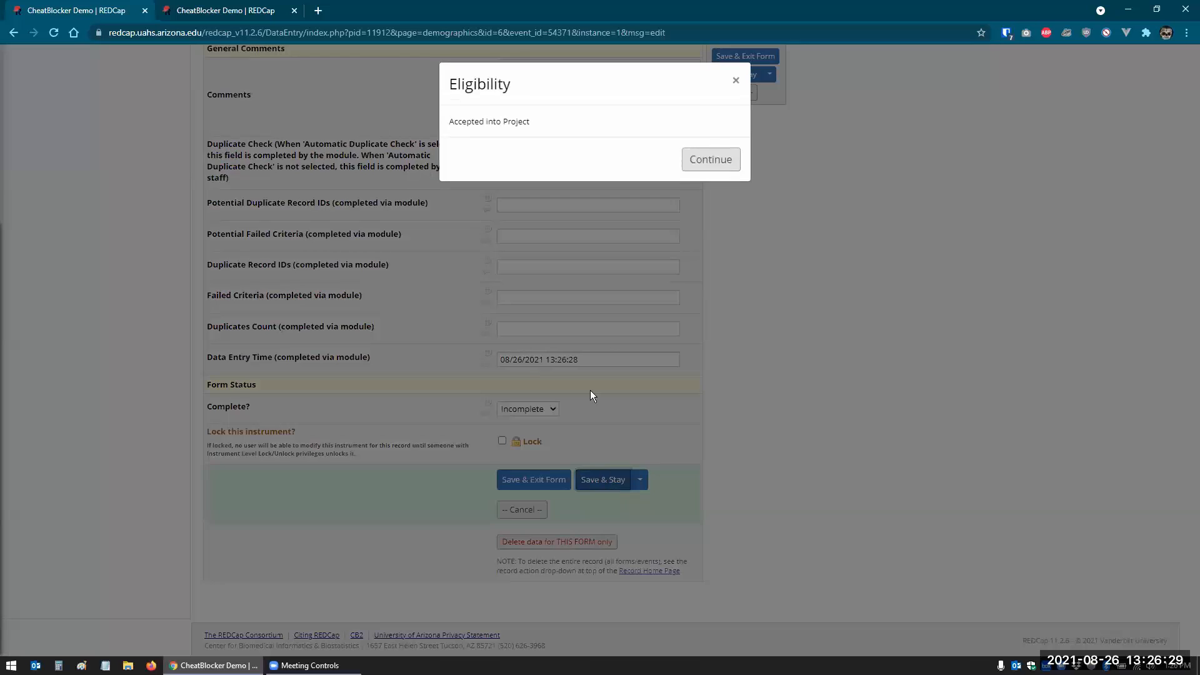
{"action": "left_click", "coordinate": [709, 160]}
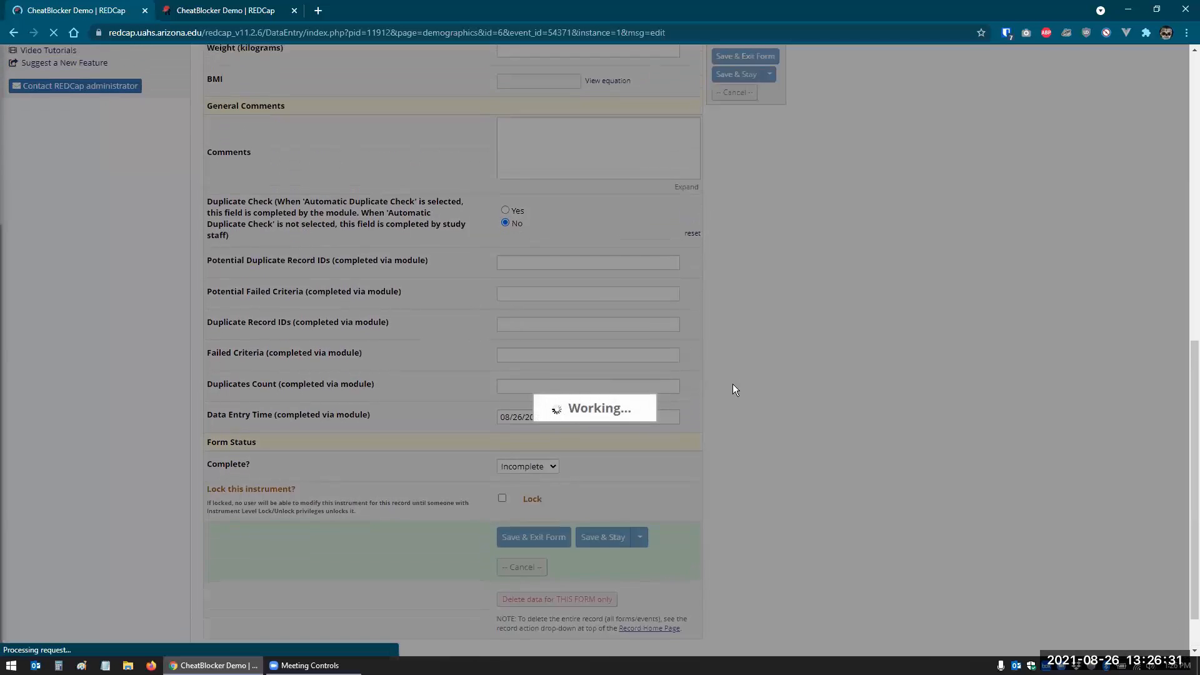
{"action": "scroll", "coordinate": [733, 384], "scroll_direction": "down", "scroll_amount": 15}
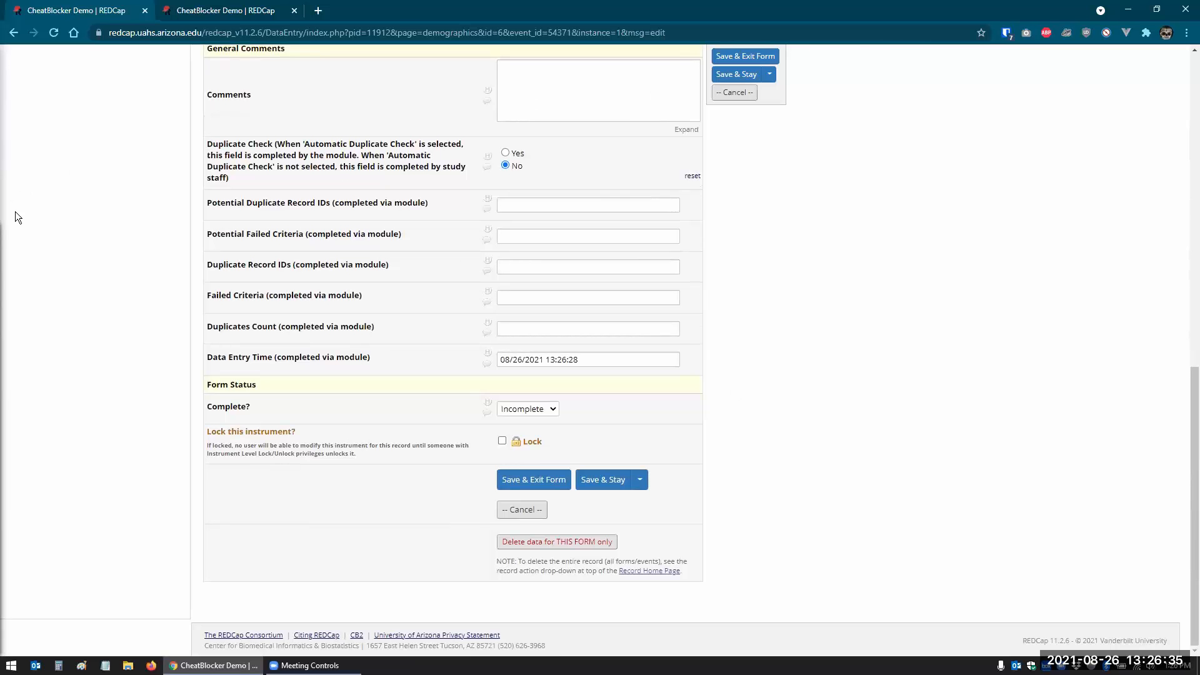
{"action": "scroll", "coordinate": [17, 215], "scroll_direction": "up", "scroll_amount": 15}
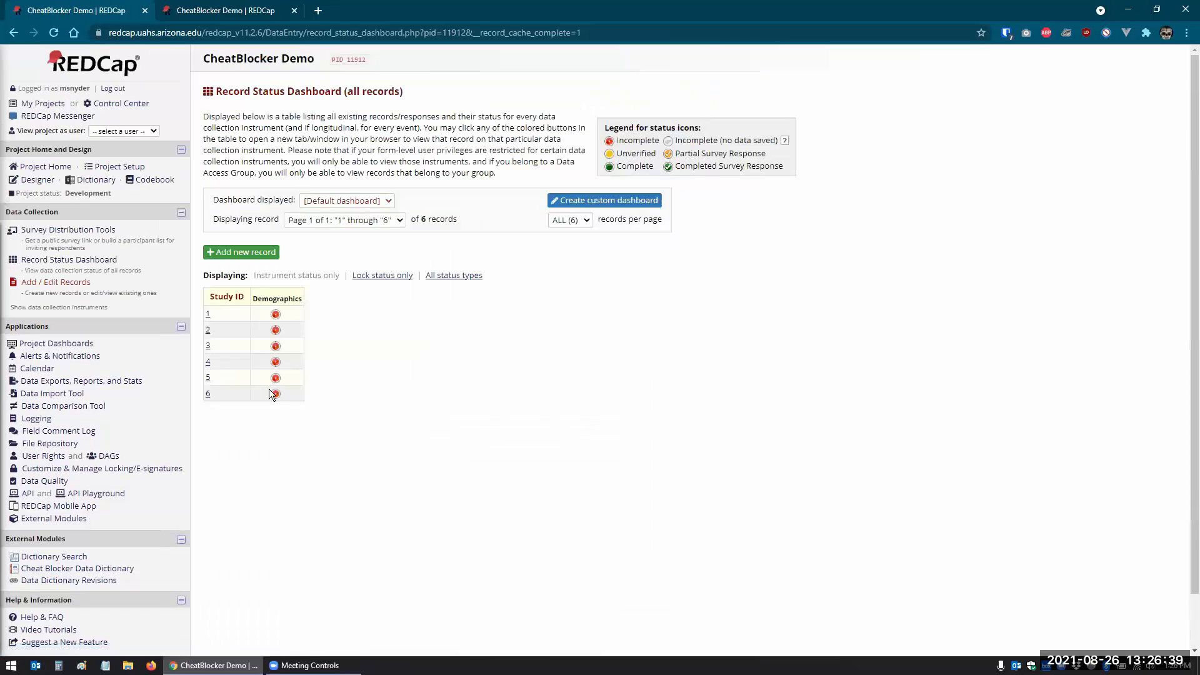
- Backdate record 6's Data Entry Time year to 2020, save it, then go to External Modules
{"action": "left_click", "coordinate": [276, 395]}
{"action": "scroll", "coordinate": [535, 420], "scroll_direction": "down", "scroll_amount": 12}
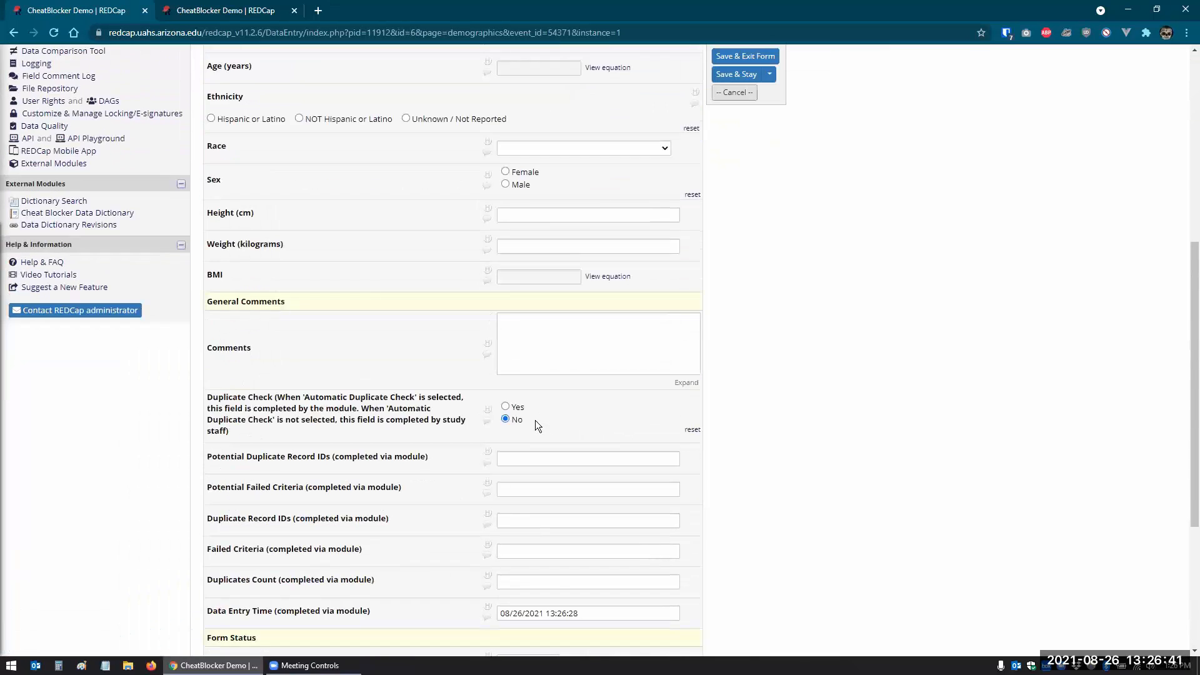
{"action": "left_click", "coordinate": [542, 361]}
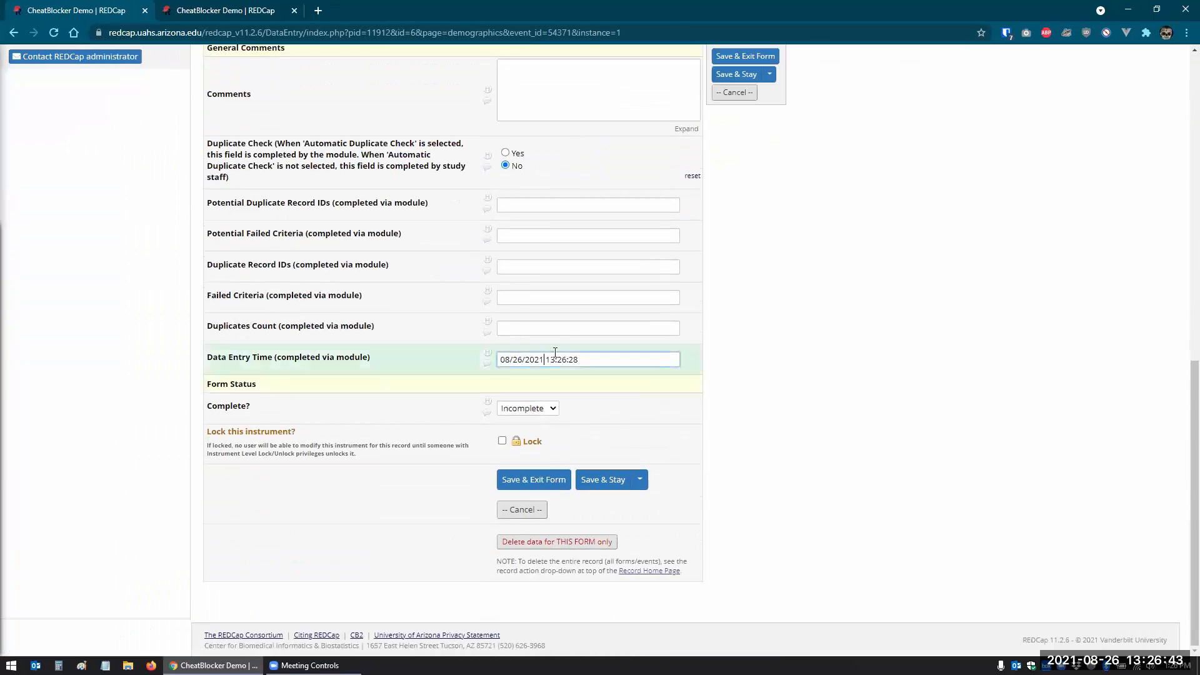
{"action": "key", "text": "BackSpace"}
{"action": "type", "text": "0"}
{"action": "left_click", "coordinate": [604, 480]}
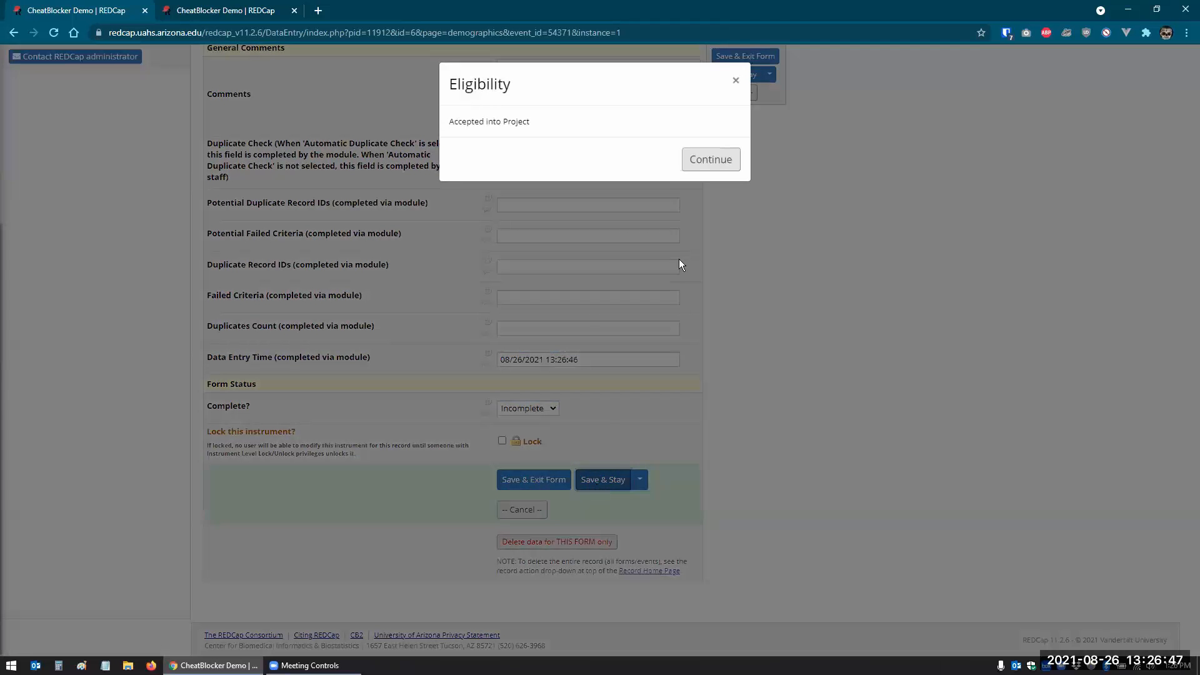
{"action": "left_click", "coordinate": [728, 160]}
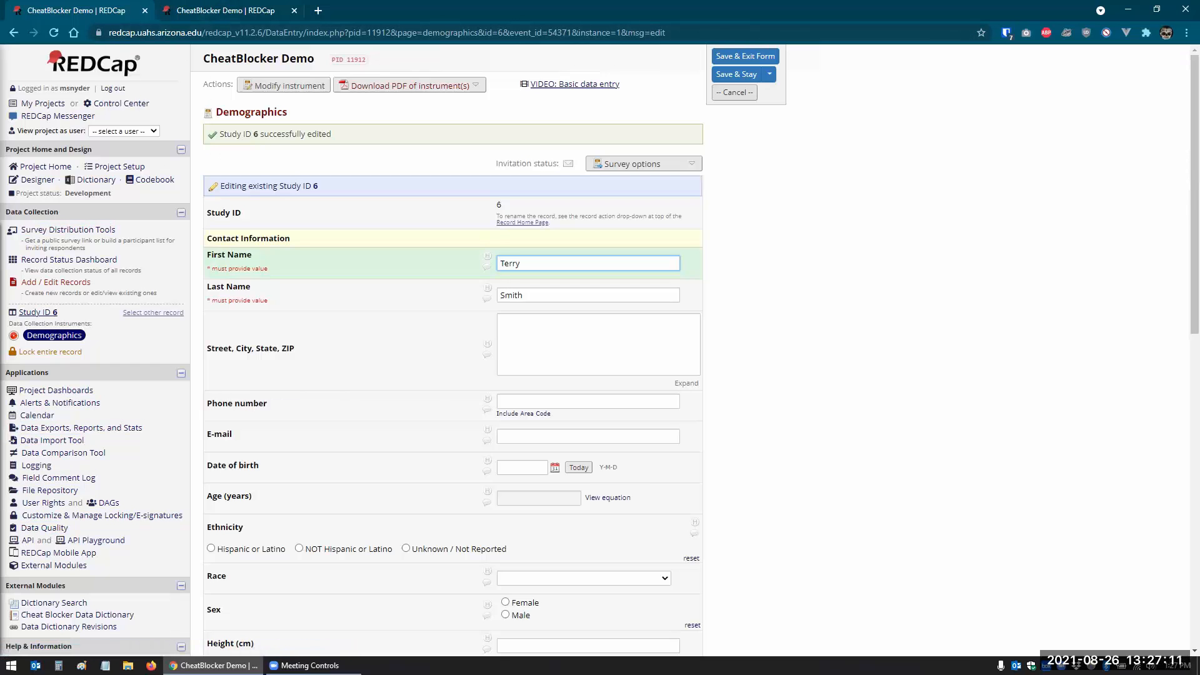
{"action": "left_click", "coordinate": [53, 565]}
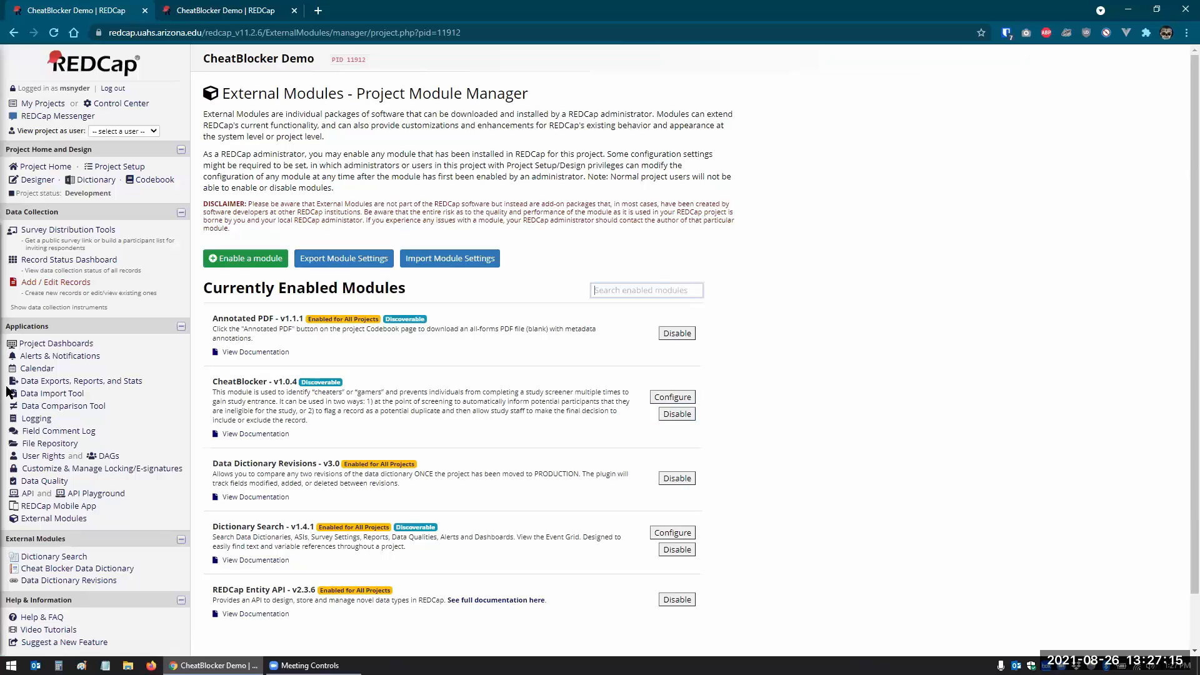
- Give the Demographics Date of birth field Date (M-D-Y) validation and save it
{"action": "left_click", "coordinate": [38, 182]}
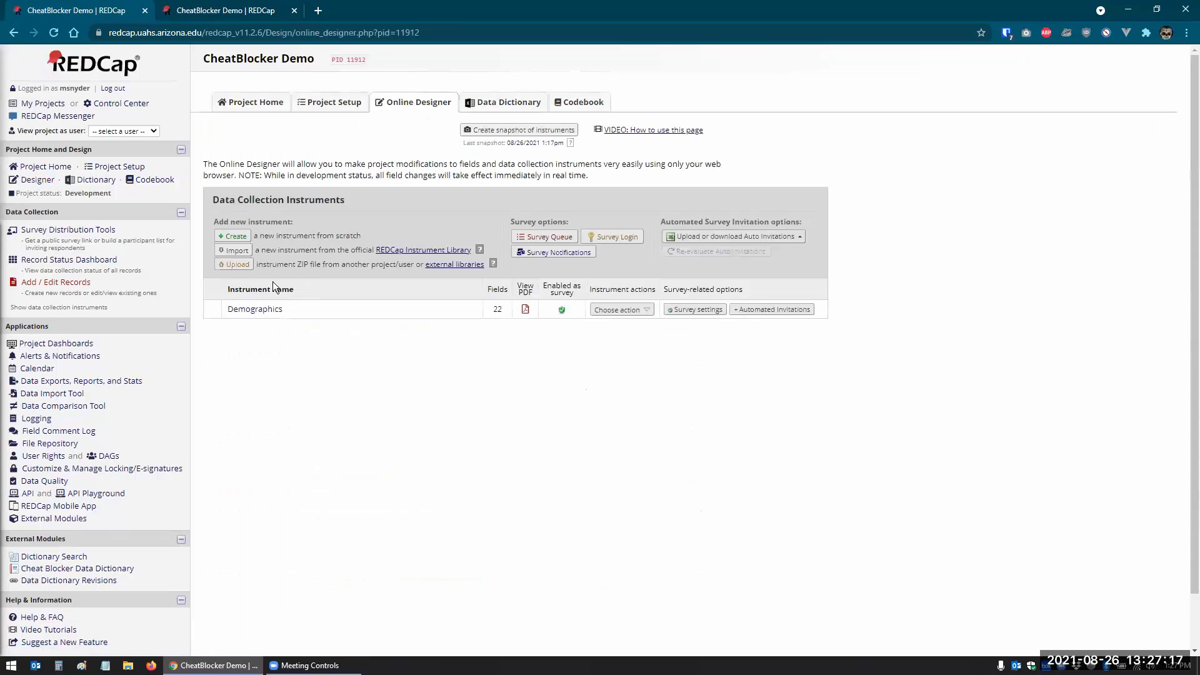
{"action": "left_click", "coordinate": [256, 311]}
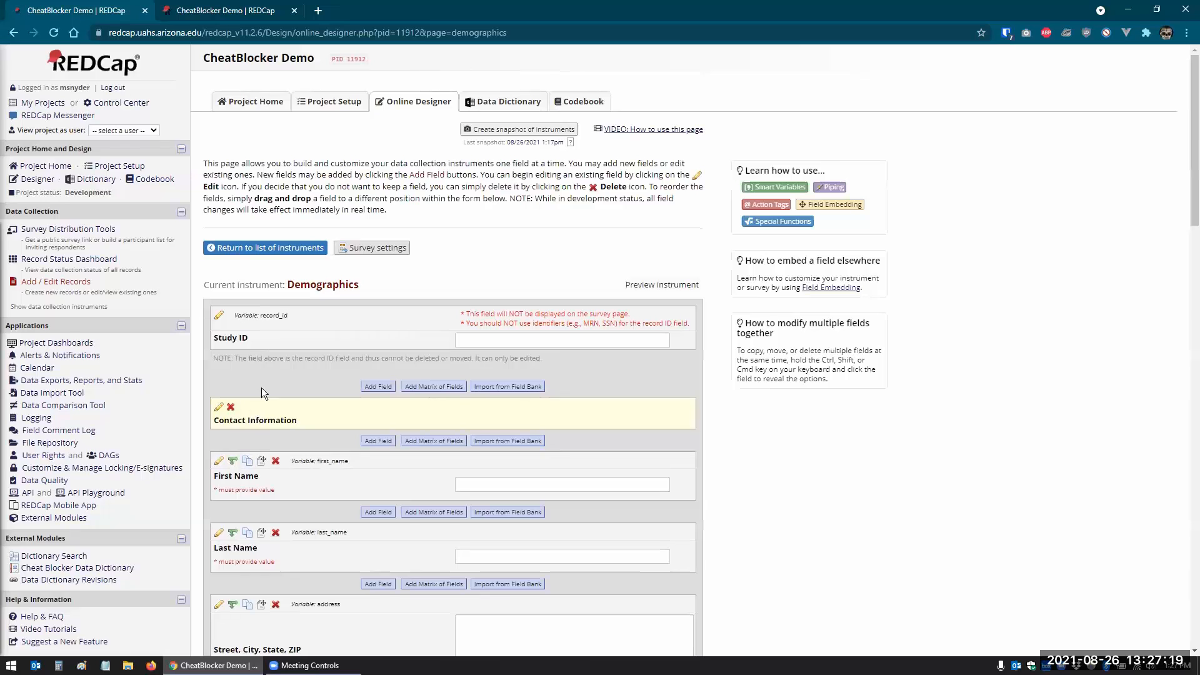
{"action": "scroll", "coordinate": [262, 388], "scroll_direction": "down", "scroll_amount": 5}
{"action": "scroll", "coordinate": [236, 484], "scroll_direction": "down", "scroll_amount": 4}
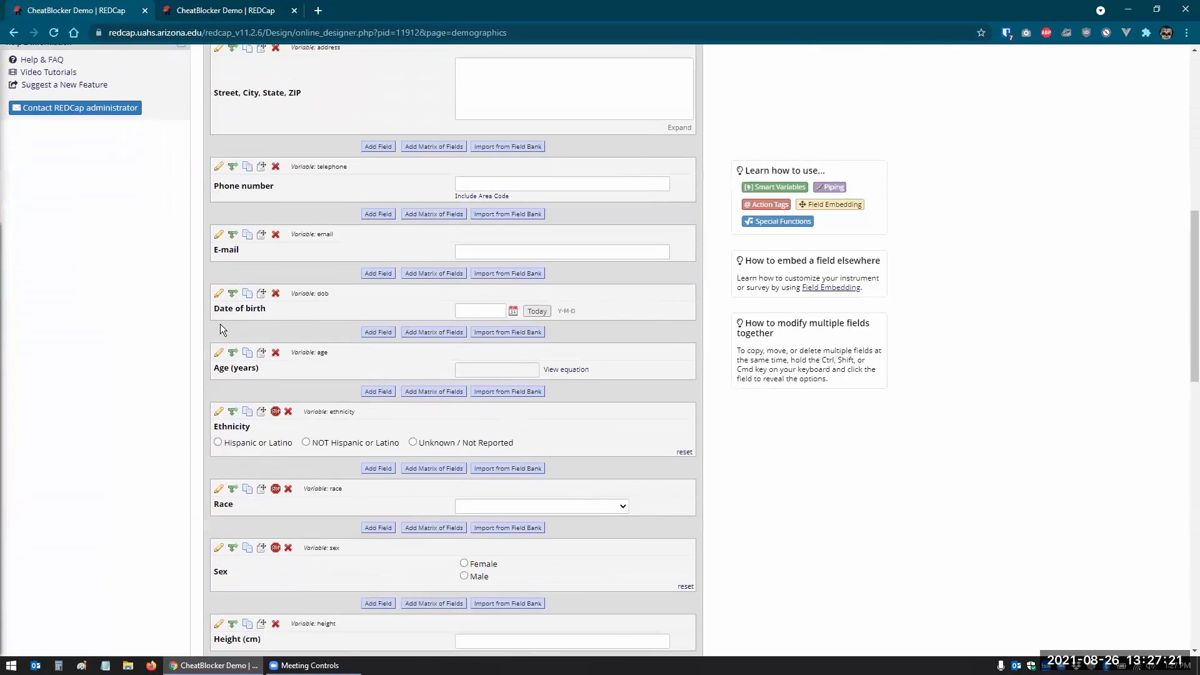
{"action": "left_click", "coordinate": [480, 294]}
{"action": "left_click", "coordinate": [843, 313]}
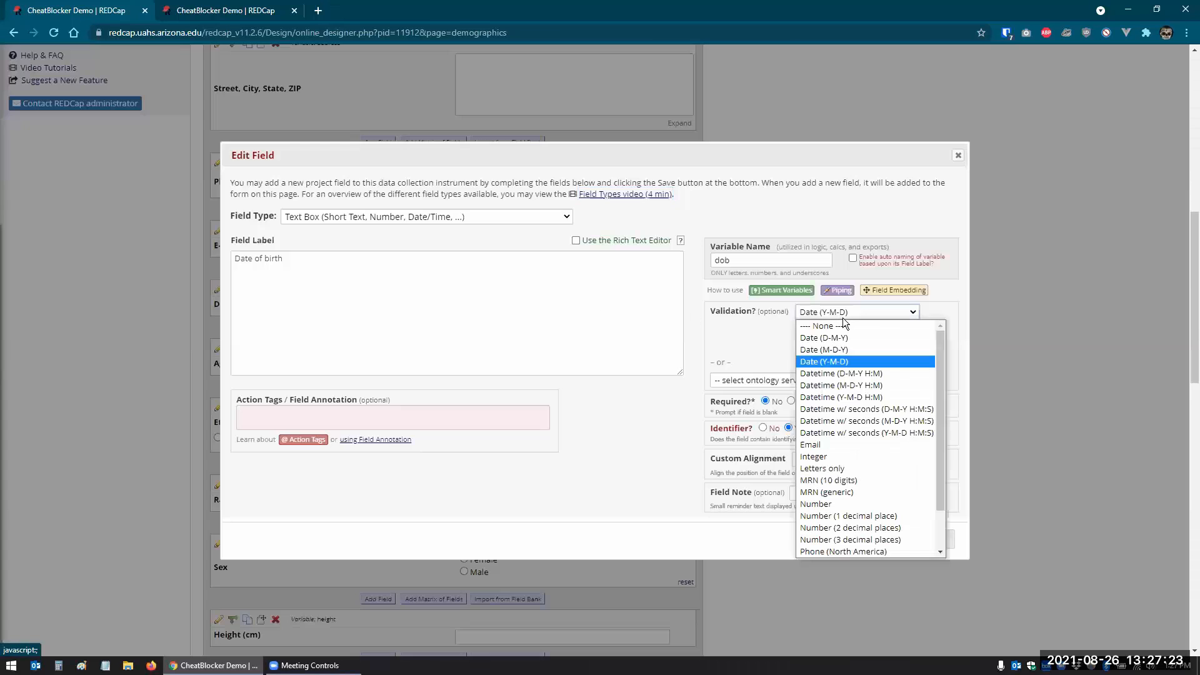
{"action": "left_click", "coordinate": [836, 350]}
{"action": "left_click", "coordinate": [875, 538]}
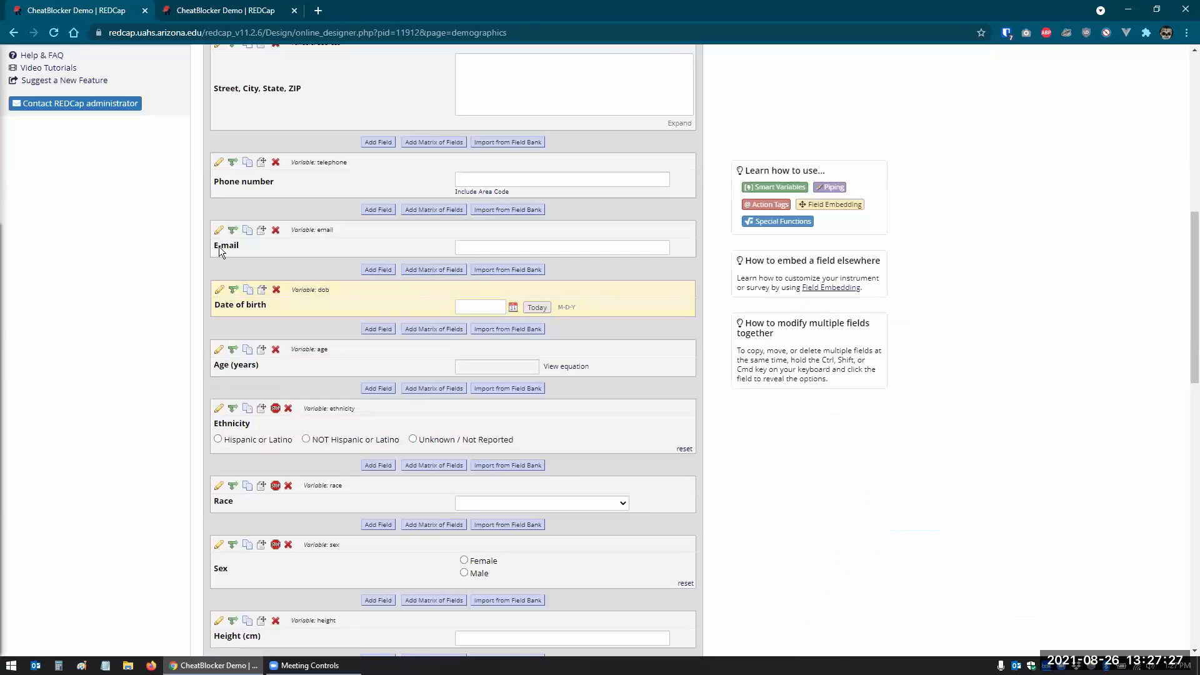
- Make the E-mail and Date of birth fields required, saving each field
{"action": "left_click", "coordinate": [220, 231]}
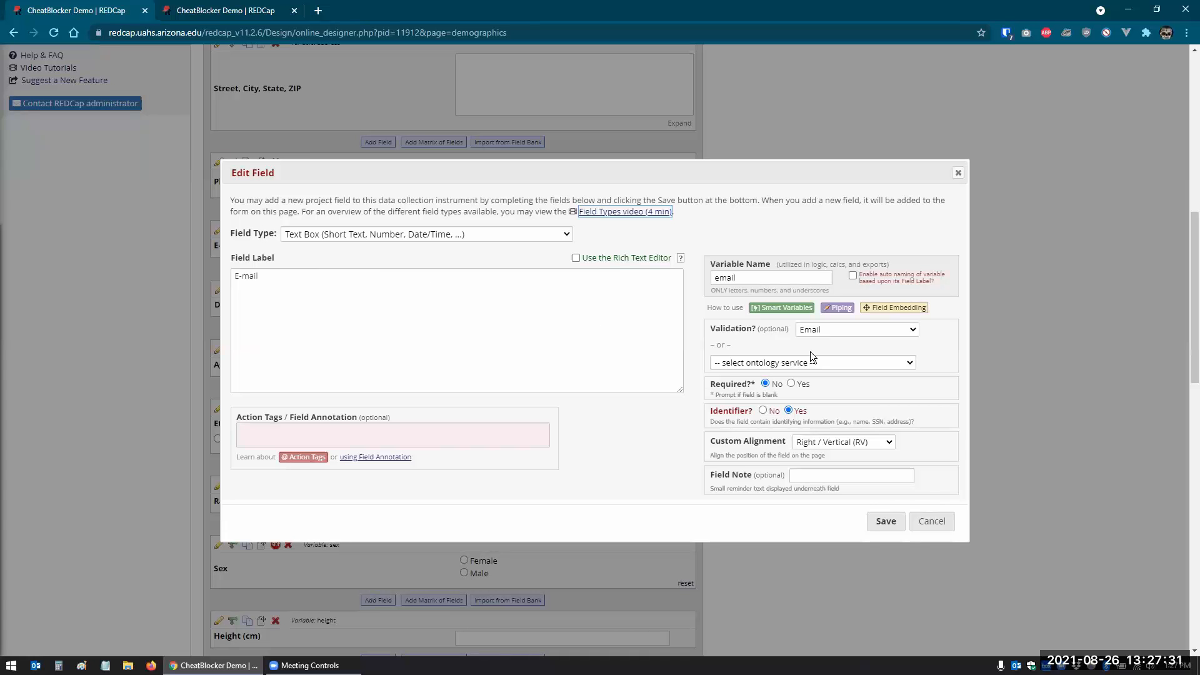
{"action": "left_click", "coordinate": [792, 384]}
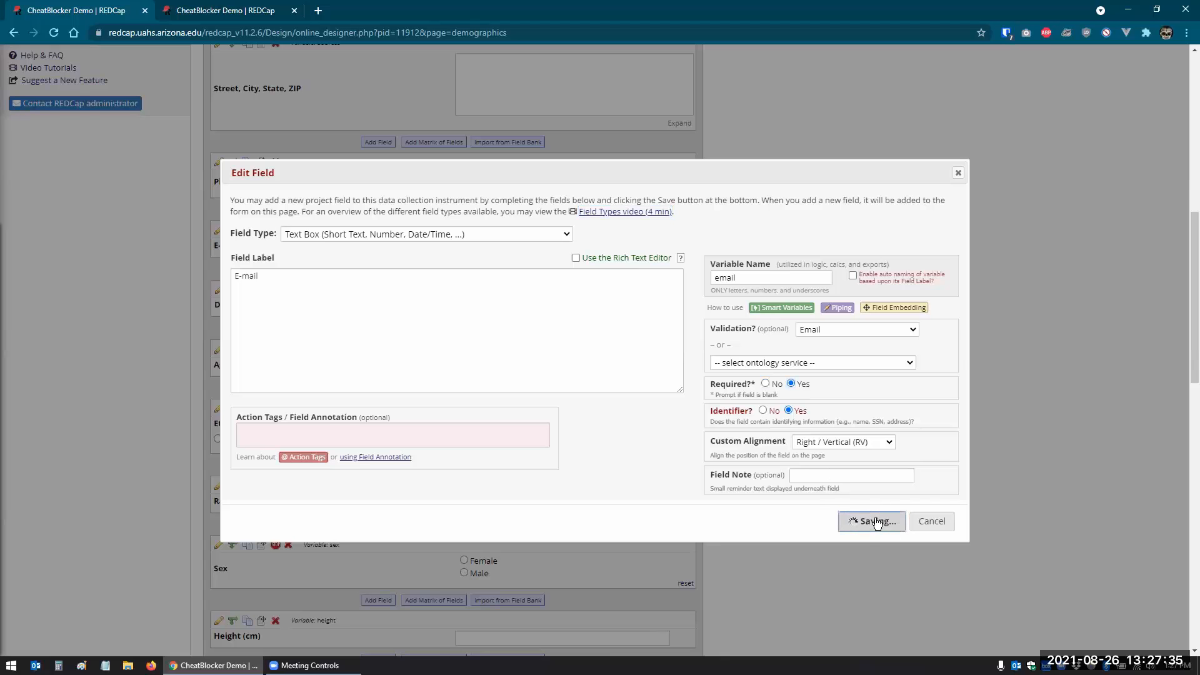
{"action": "left_click", "coordinate": [881, 522]}
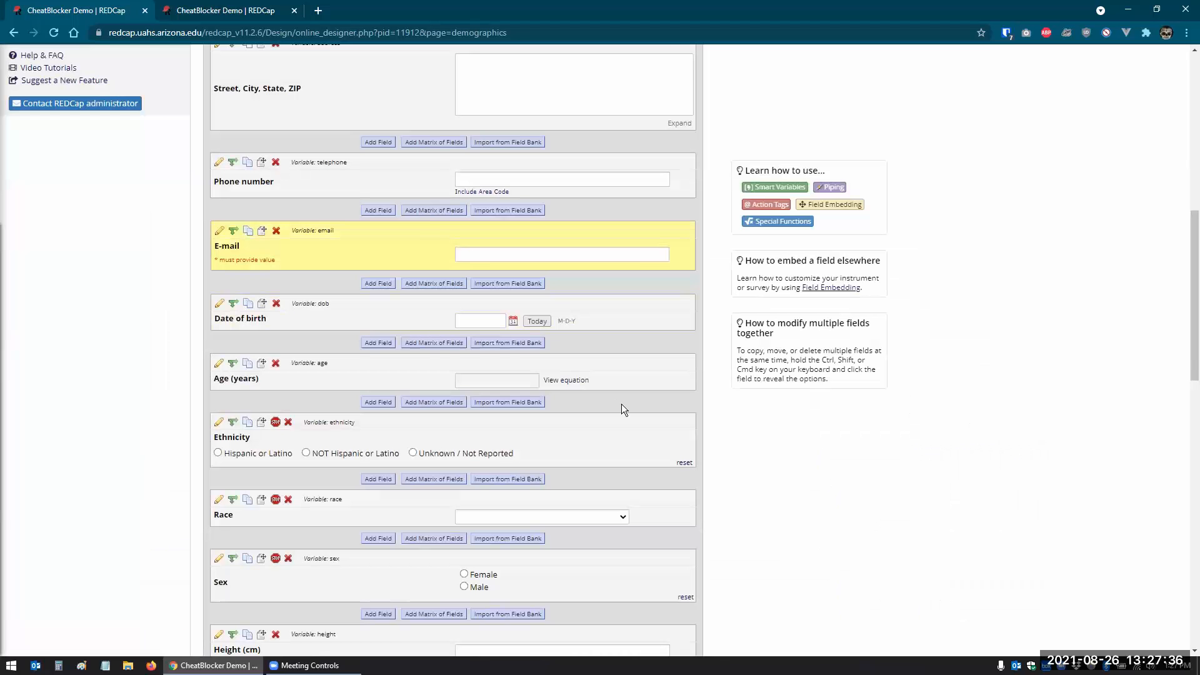
{"action": "left_click", "coordinate": [219, 304]}
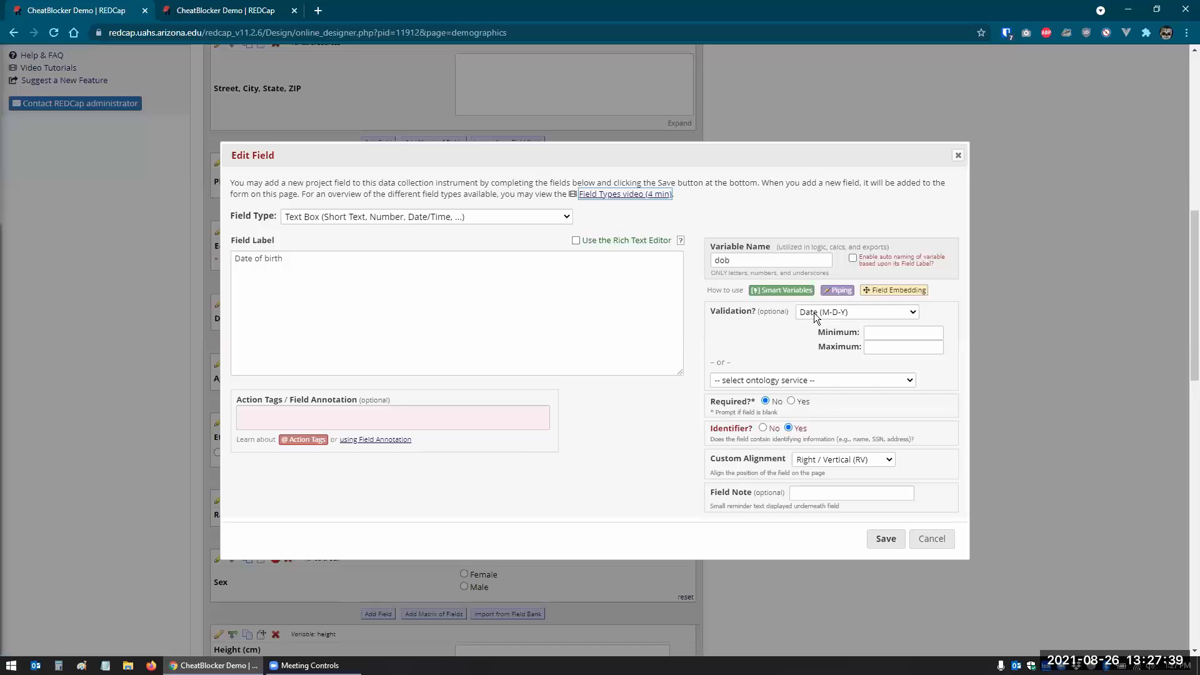
{"action": "left_click", "coordinate": [791, 401]}
{"action": "left_click", "coordinate": [882, 535]}
{"action": "scroll", "coordinate": [772, 505], "scroll_direction": "up", "scroll_amount": 9}
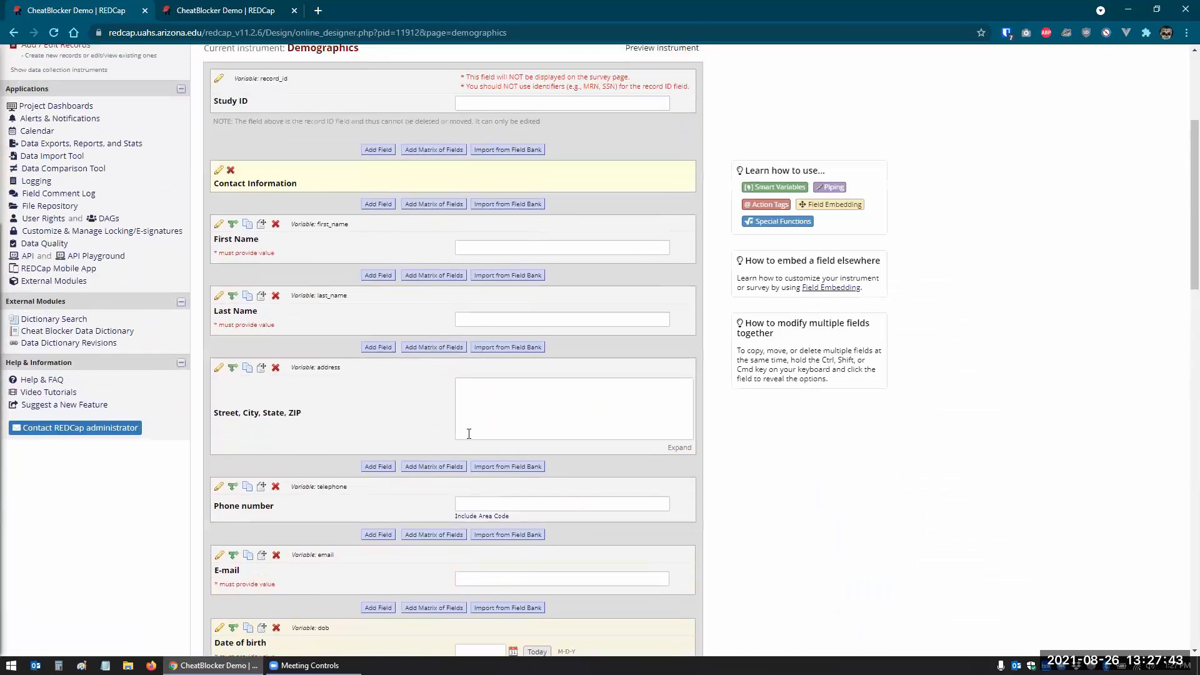
{"action": "left_click", "coordinate": [42, 520]}
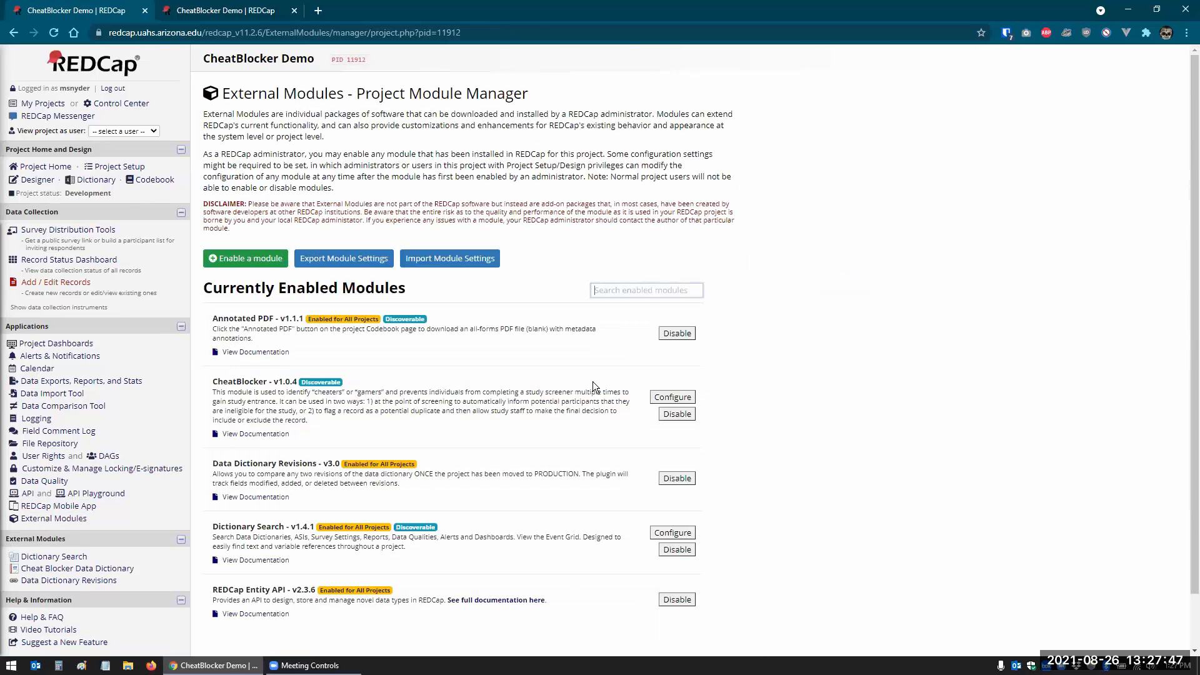
- In the CheatBlocker configuration, clear the Compare Dates By value and set Time Period to Days
{"action": "left_click", "coordinate": [675, 399]}
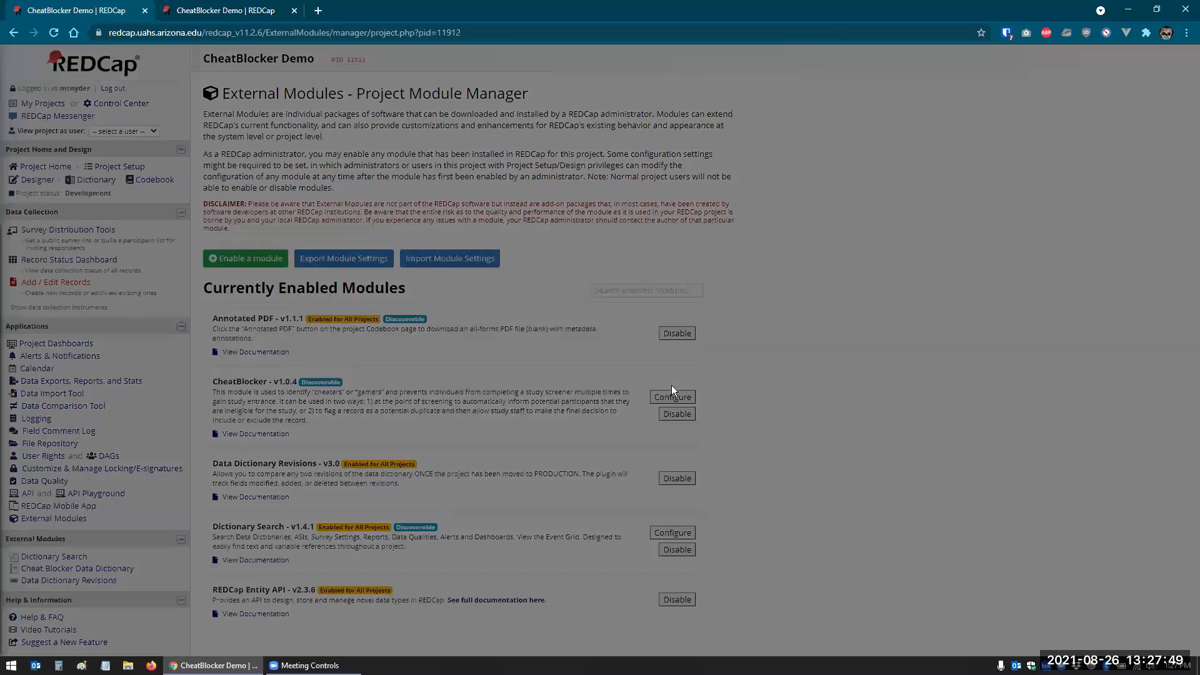
{"action": "scroll", "coordinate": [652, 335], "scroll_direction": "down", "scroll_amount": 3}
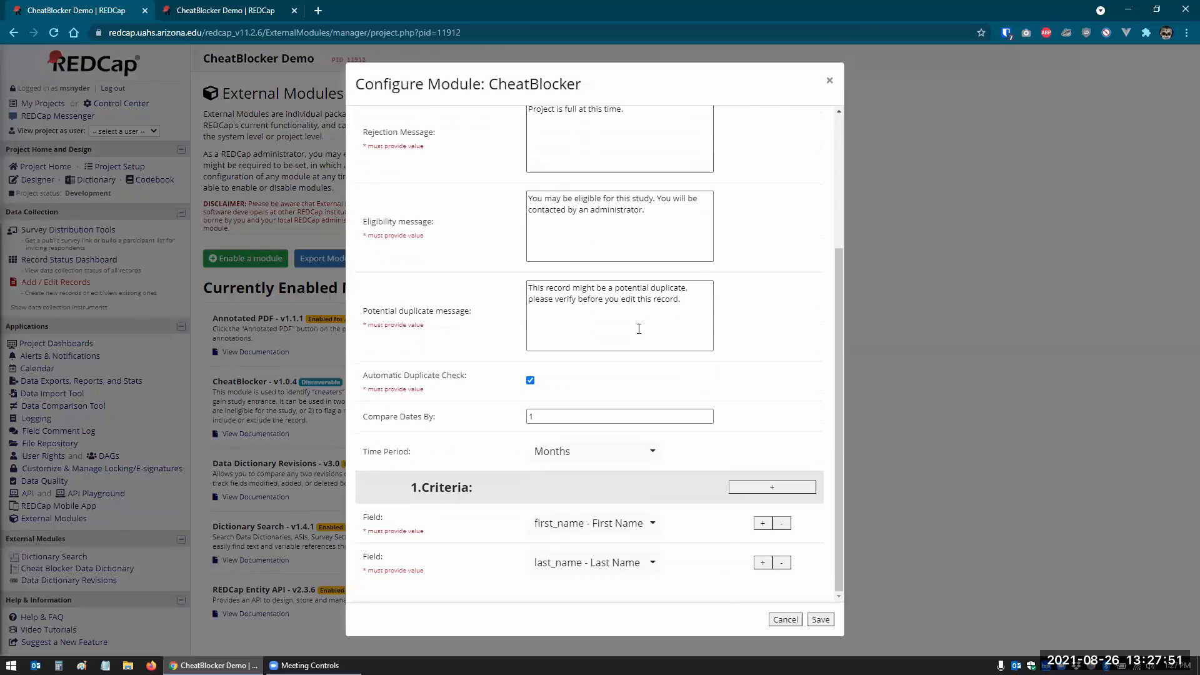
{"action": "left_click", "coordinate": [542, 416]}
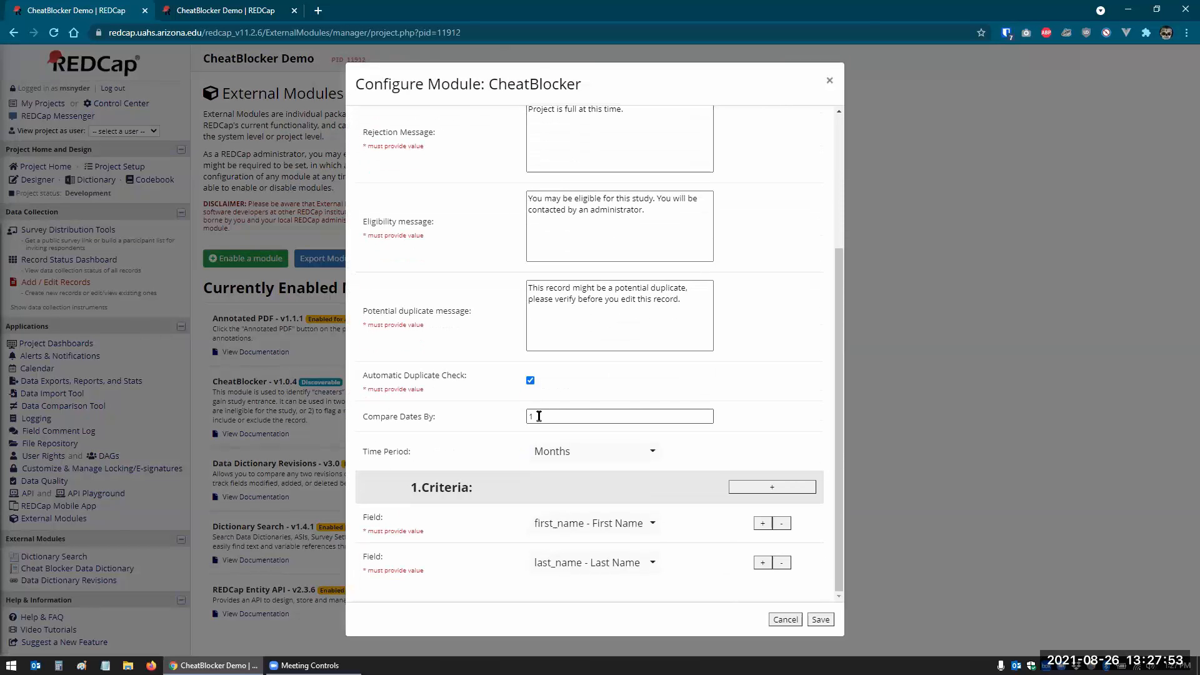
{"action": "key", "text": "BackSpace"}
{"action": "key", "text": "Tab"}
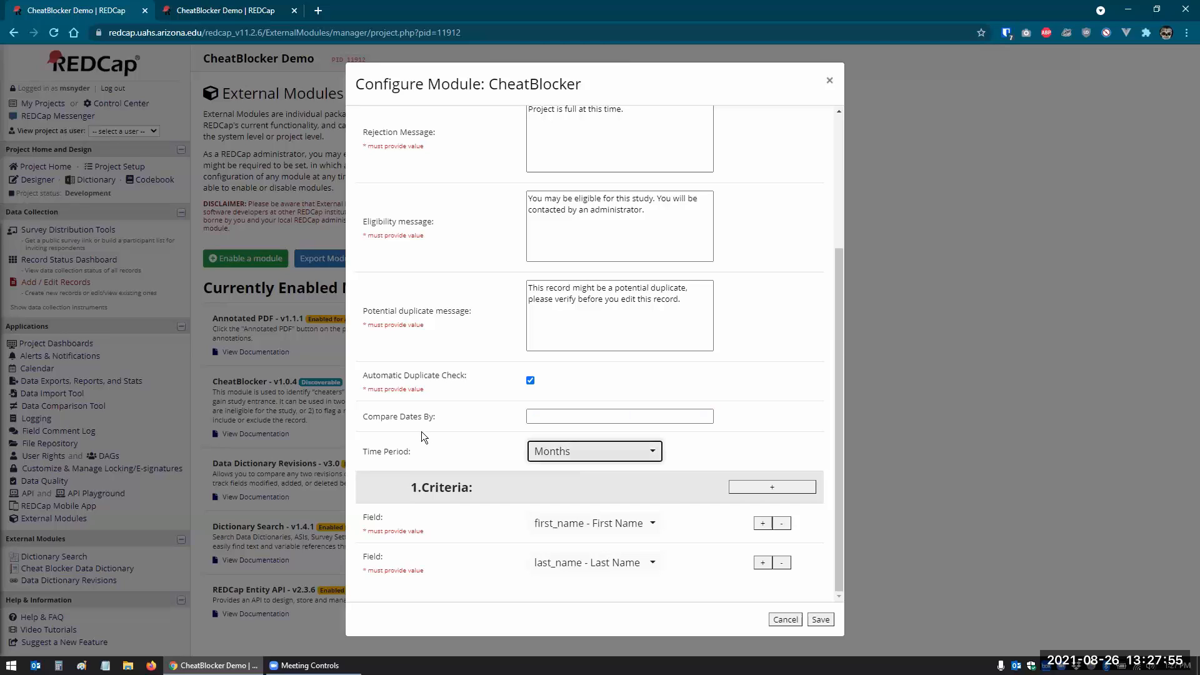
{"action": "left_click", "coordinate": [544, 456]}
{"action": "left_click", "coordinate": [553, 528]}
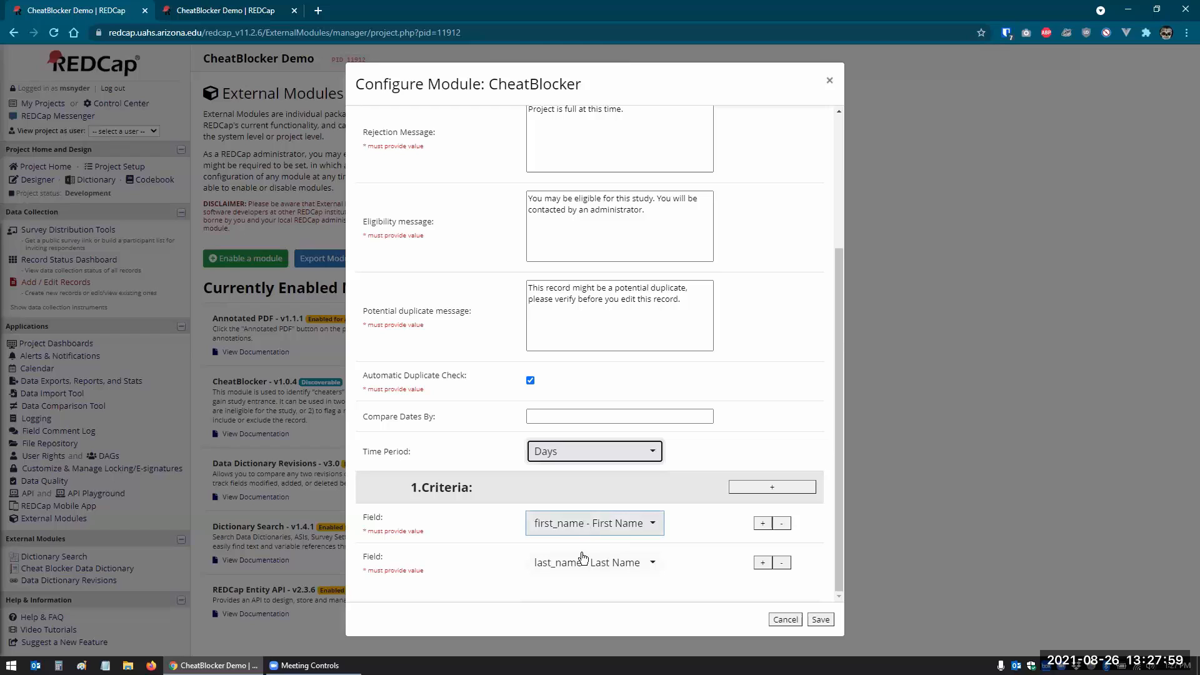
- Add criteria group 2 matching on first_name, last_name and email
{"action": "left_click", "coordinate": [764, 487]}
{"action": "scroll", "coordinate": [696, 519], "scroll_direction": "down", "scroll_amount": 2}
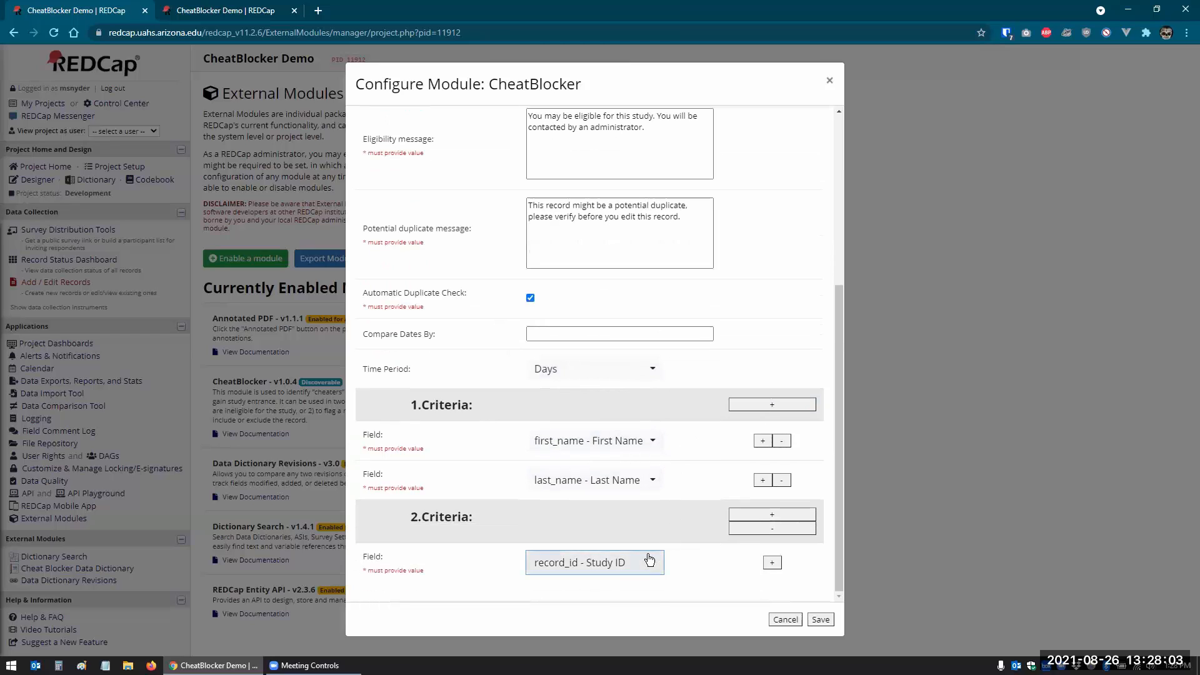
{"action": "left_click", "coordinate": [619, 562]}
{"action": "left_click", "coordinate": [594, 328]}
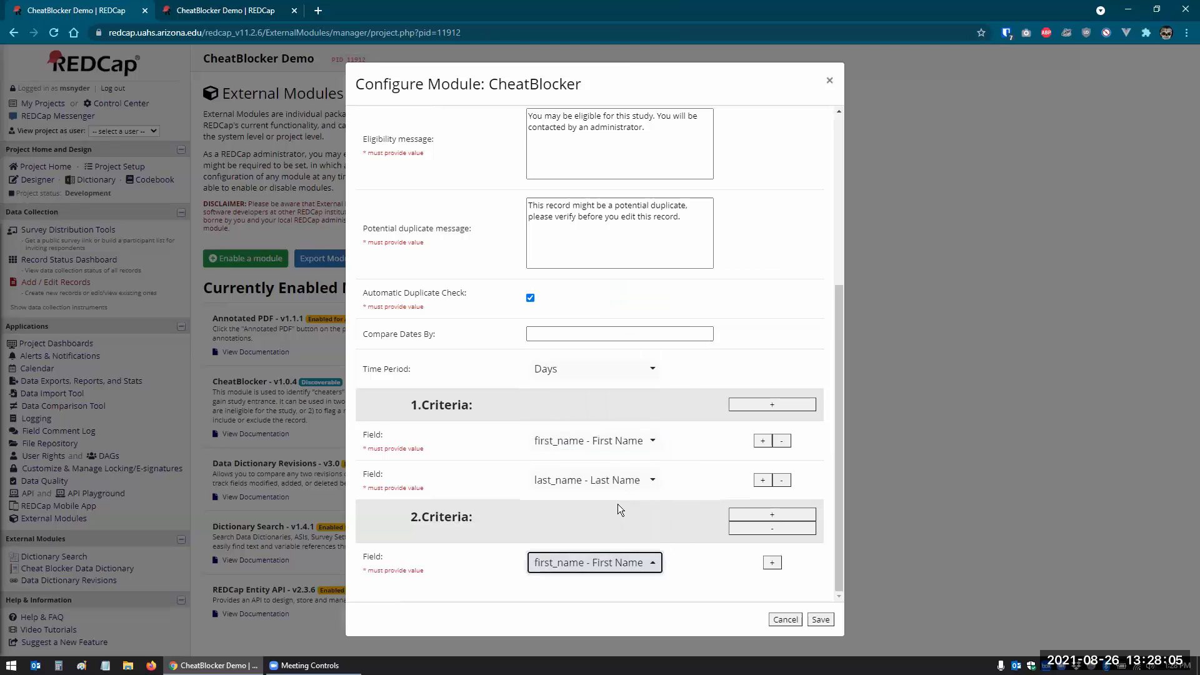
{"action": "left_click", "coordinate": [771, 564]}
{"action": "scroll", "coordinate": [619, 573], "scroll_direction": "down", "scroll_amount": 1}
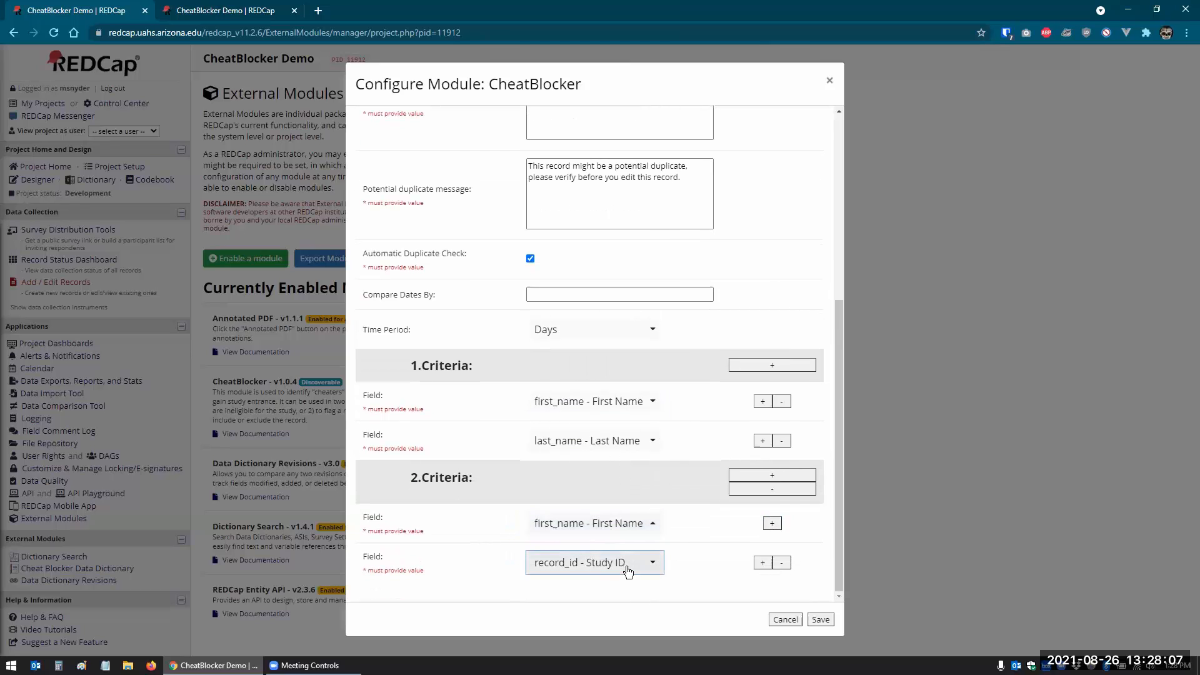
{"action": "left_click", "coordinate": [625, 566]}
{"action": "left_click", "coordinate": [582, 348]}
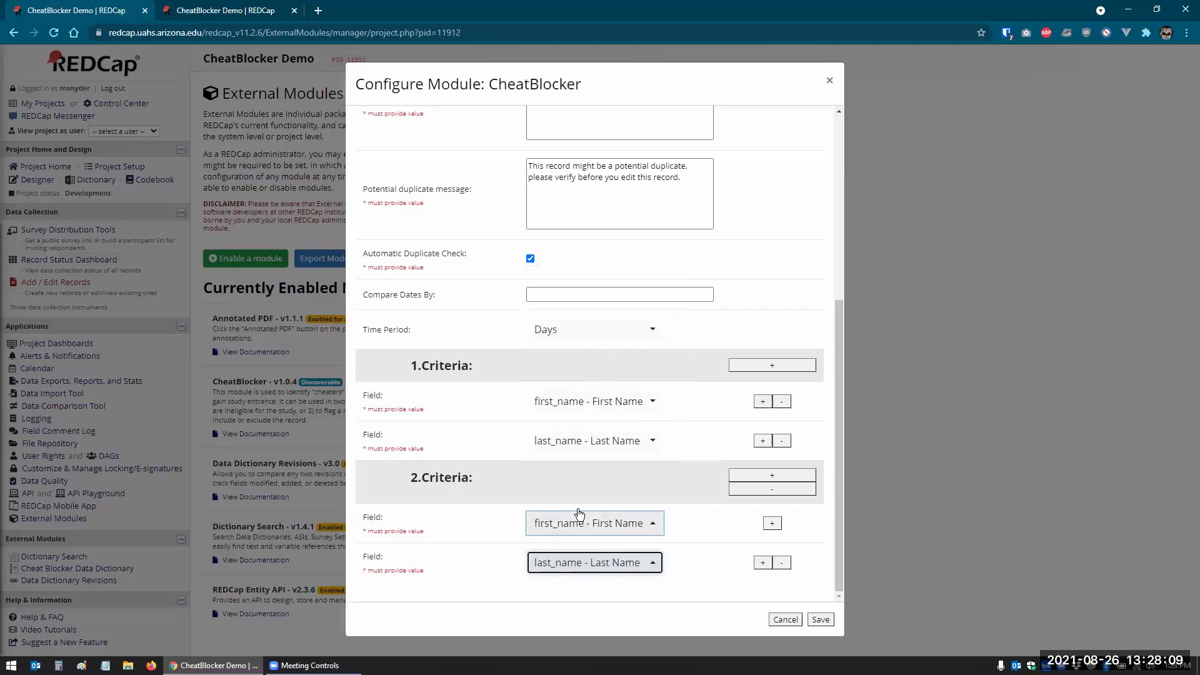
{"action": "left_click", "coordinate": [762, 564]}
{"action": "scroll", "coordinate": [625, 566], "scroll_direction": "down", "scroll_amount": 1}
{"action": "left_click", "coordinate": [619, 565]}
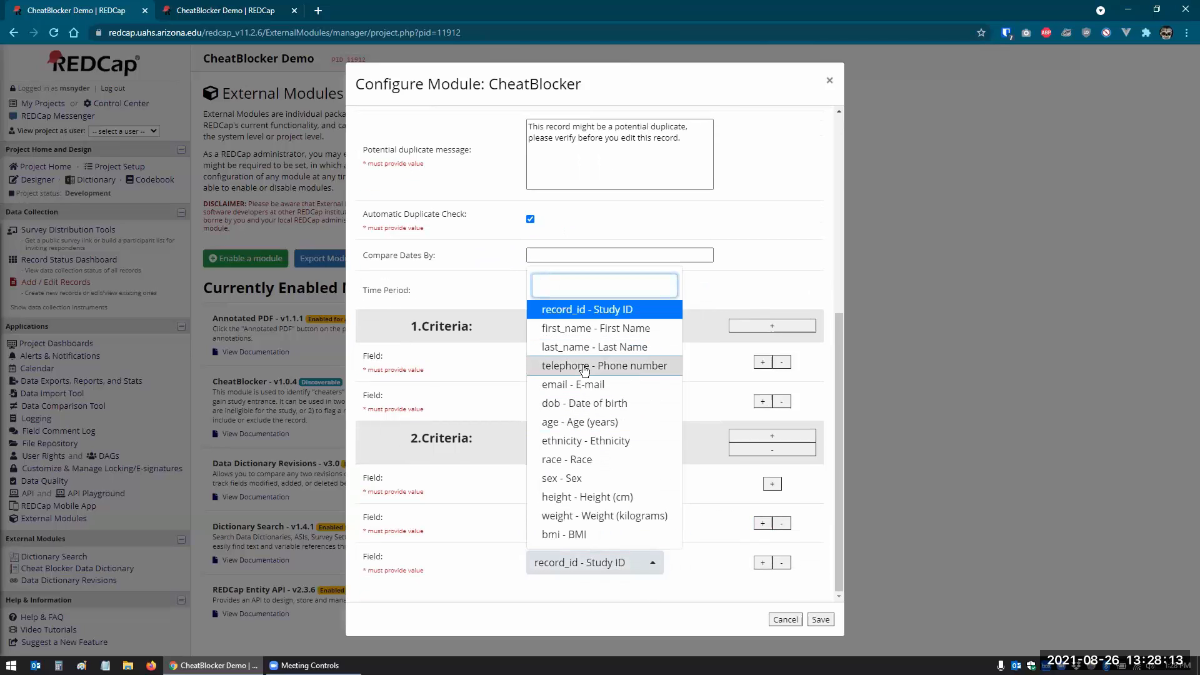
{"action": "left_click", "coordinate": [574, 386]}
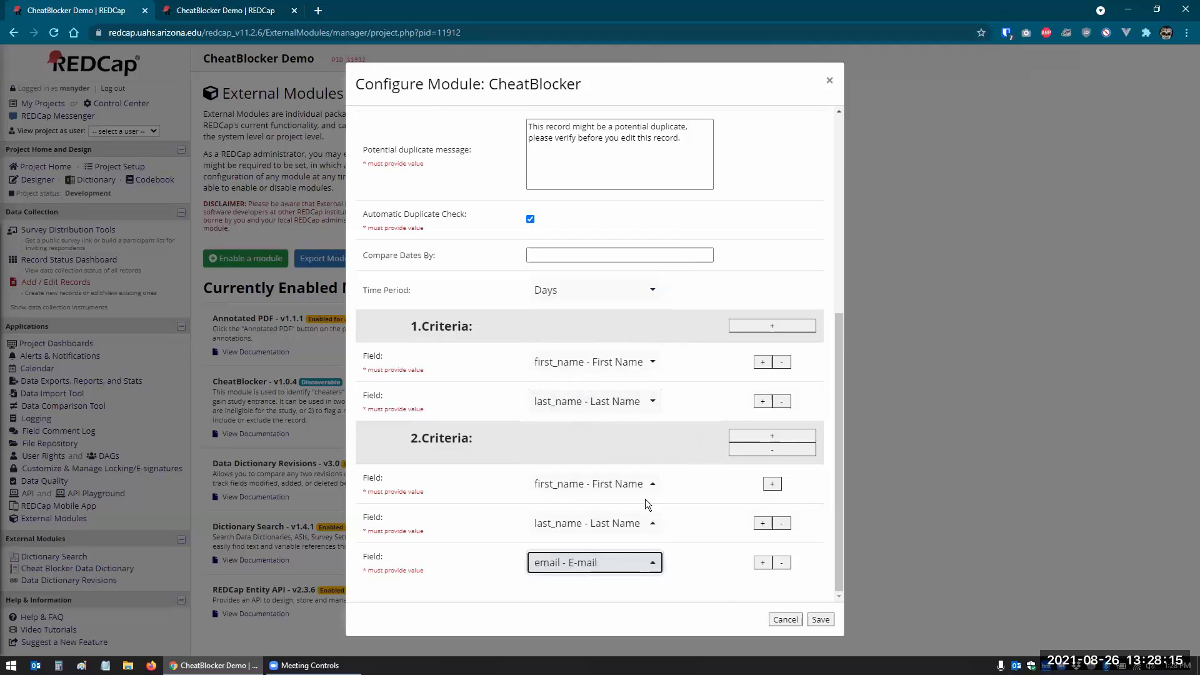
- Build a trial third criteria group with first and last name, then remove it
{"action": "left_click", "coordinate": [772, 435]}
{"action": "scroll", "coordinate": [760, 509], "scroll_direction": "down", "scroll_amount": 1}
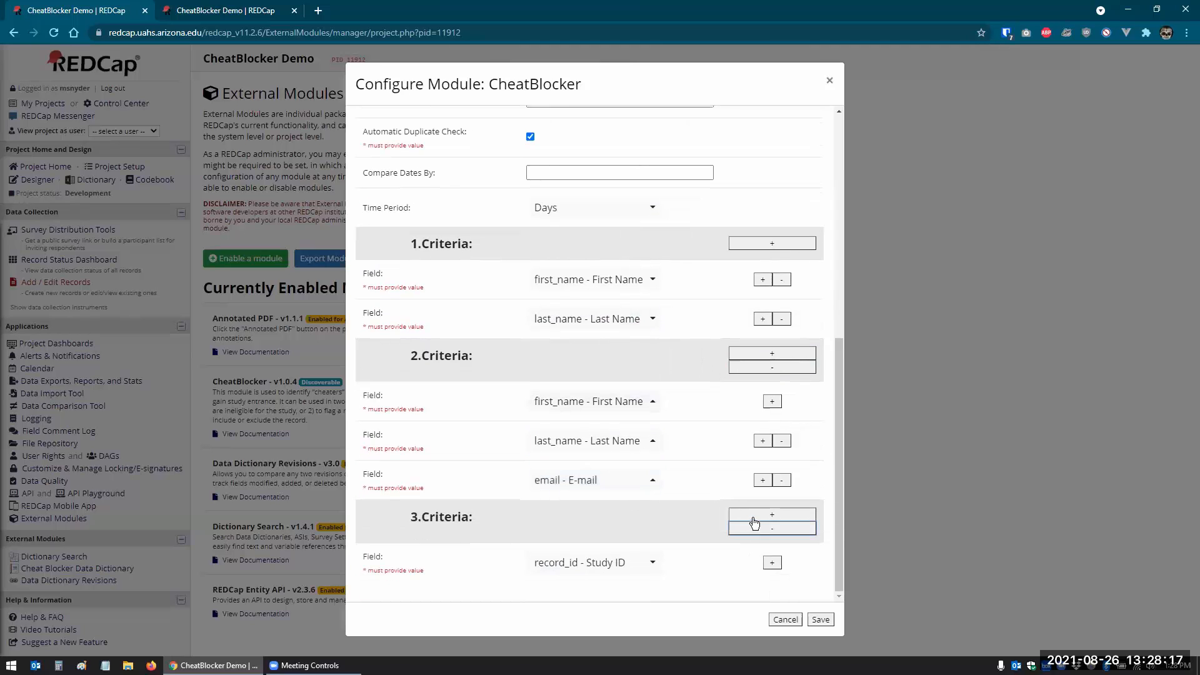
{"action": "left_click", "coordinate": [628, 564]}
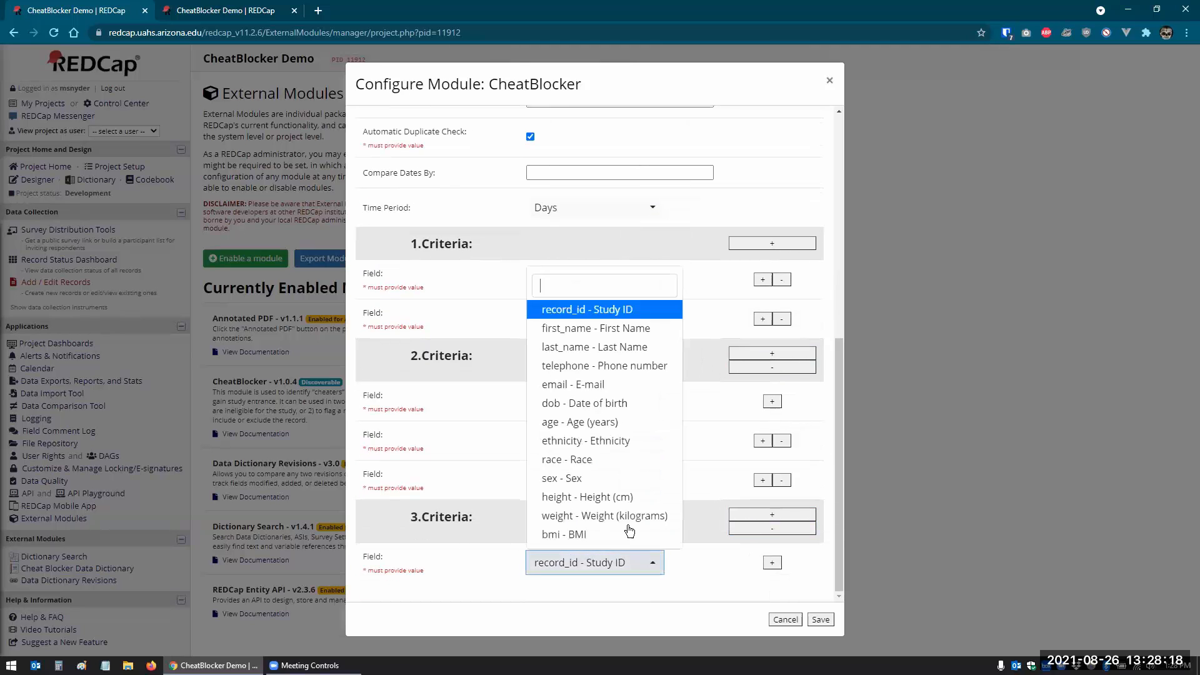
{"action": "left_click", "coordinate": [589, 333]}
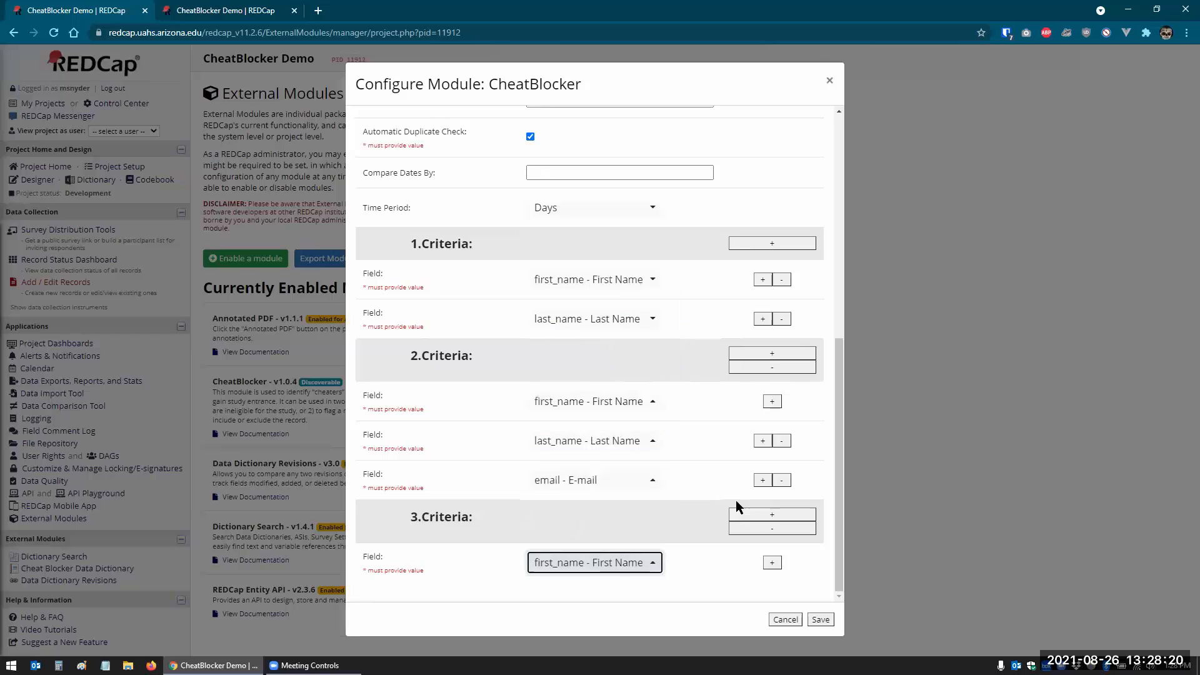
{"action": "left_click", "coordinate": [772, 565]}
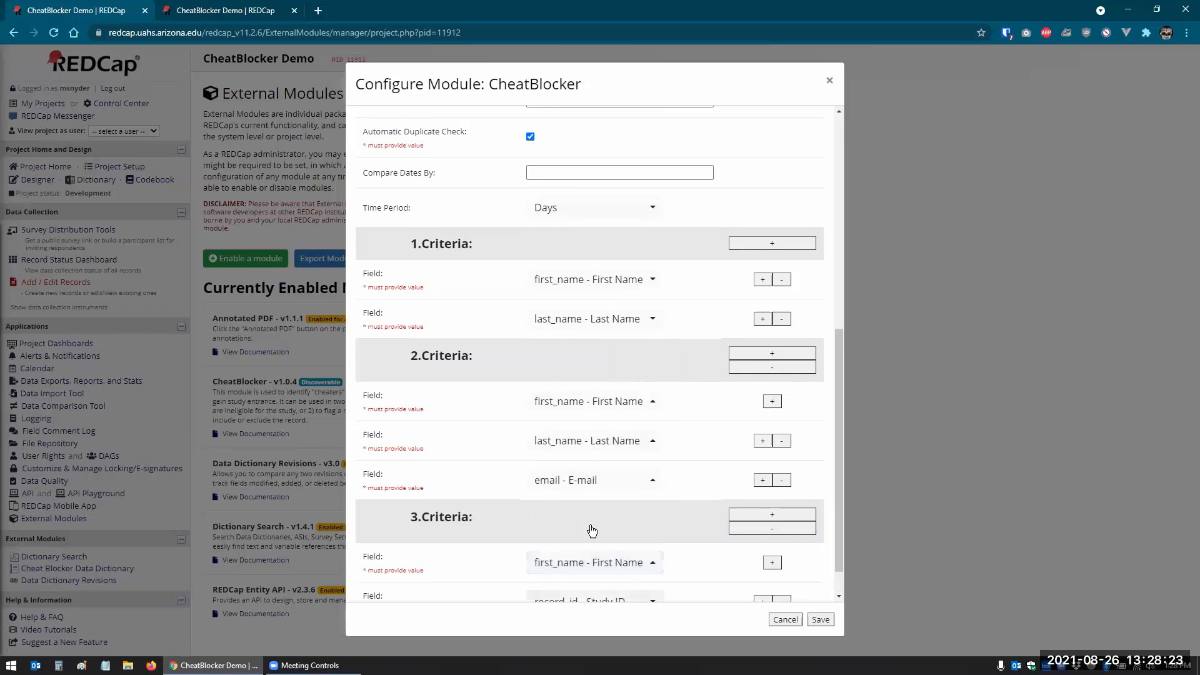
{"action": "scroll", "coordinate": [590, 528], "scroll_direction": "down", "scroll_amount": 1}
{"action": "left_click", "coordinate": [588, 563]}
{"action": "left_click", "coordinate": [594, 347]}
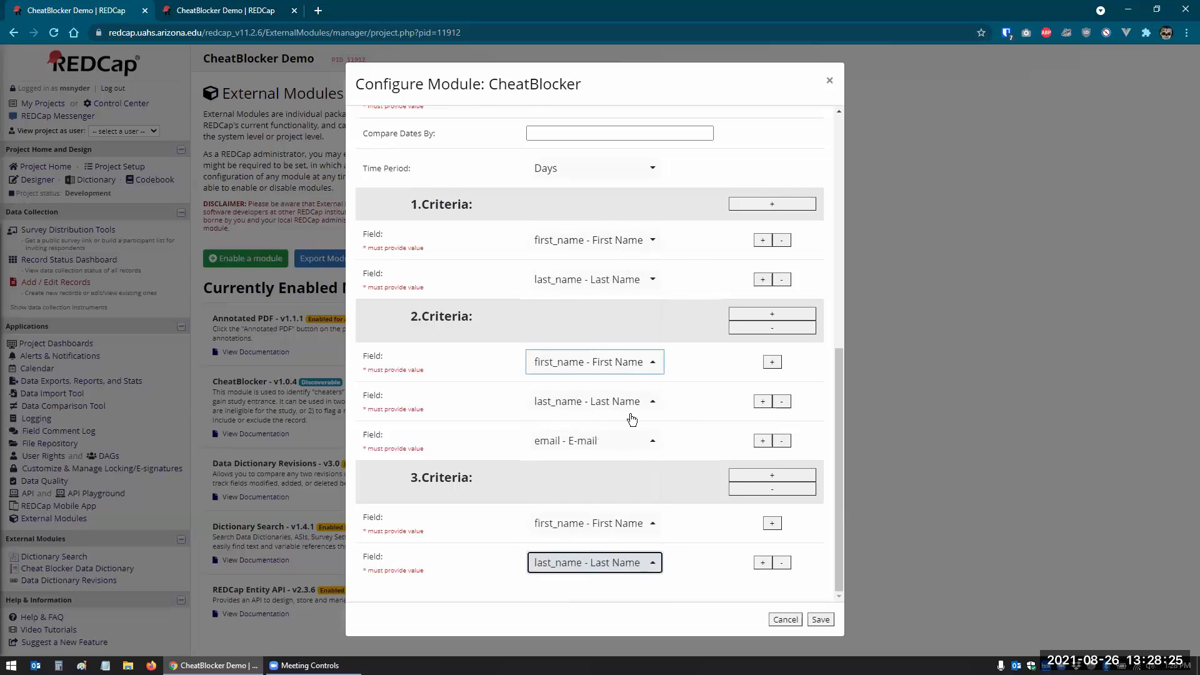
{"action": "left_click", "coordinate": [782, 565]}
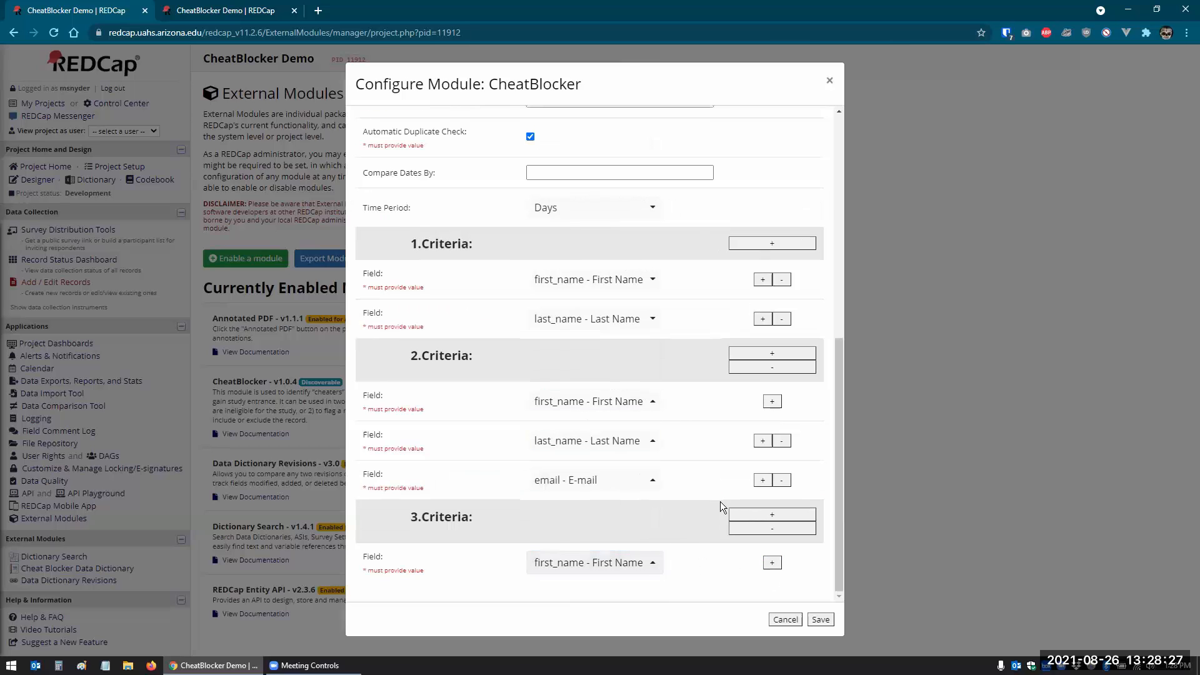
{"action": "left_click", "coordinate": [777, 530]}
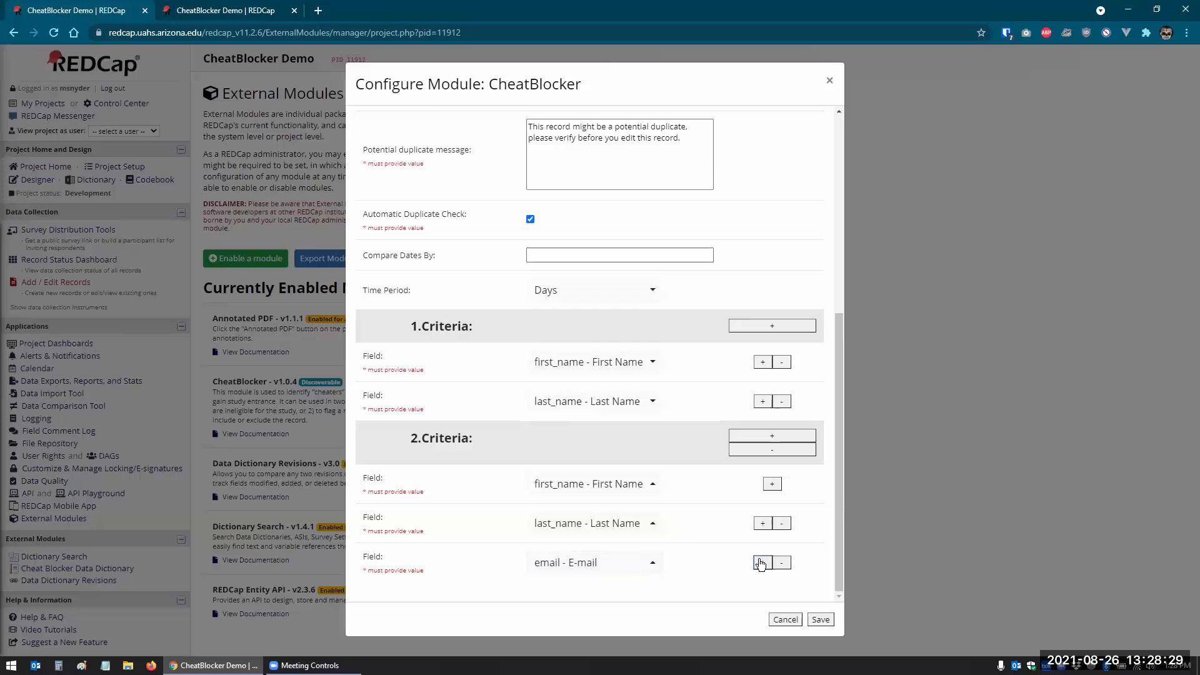
- Add criteria group 3 matching on first name, last name and date of birth
{"action": "left_click", "coordinate": [767, 437]}
{"action": "scroll", "coordinate": [744, 550], "scroll_direction": "down", "scroll_amount": 2}
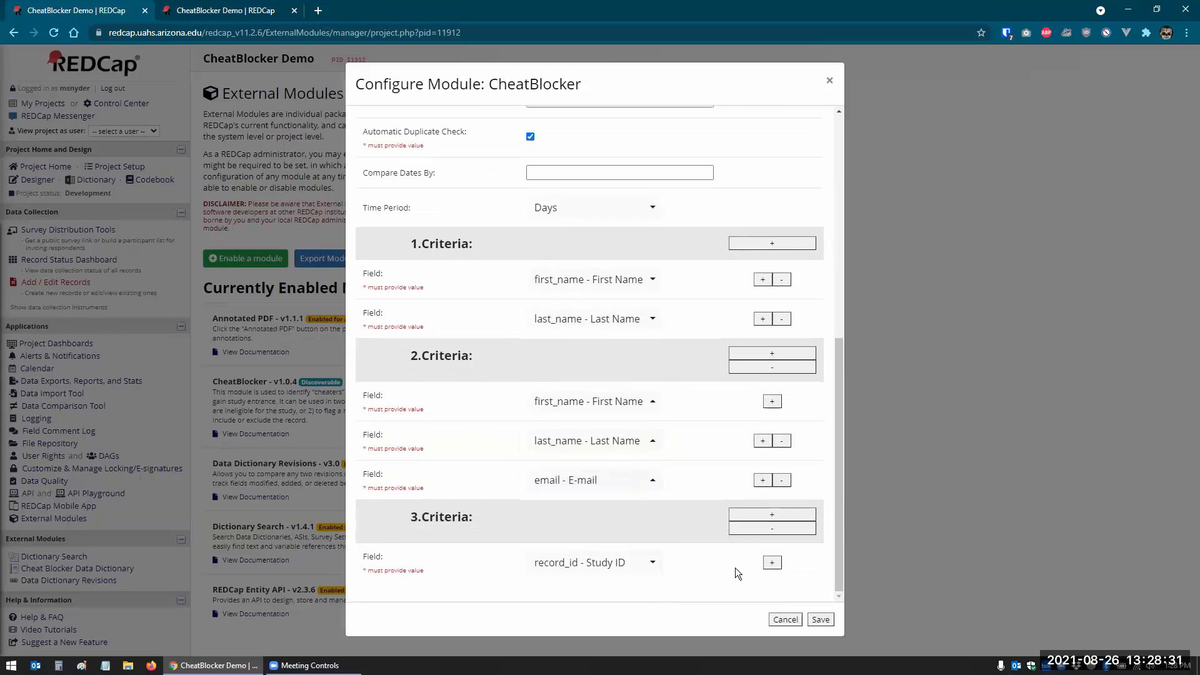
{"action": "left_click", "coordinate": [655, 562]}
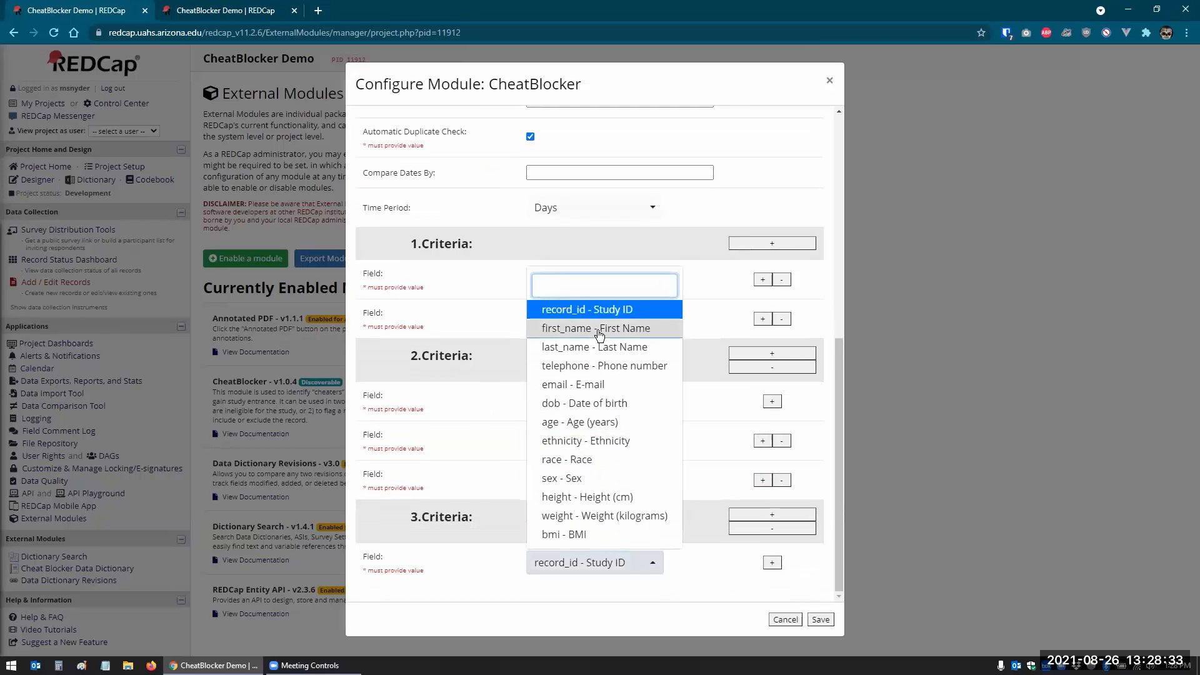
{"action": "left_click", "coordinate": [594, 326]}
{"action": "left_click", "coordinate": [773, 564]}
{"action": "left_click", "coordinate": [763, 564]}
{"action": "left_click", "coordinate": [650, 530]}
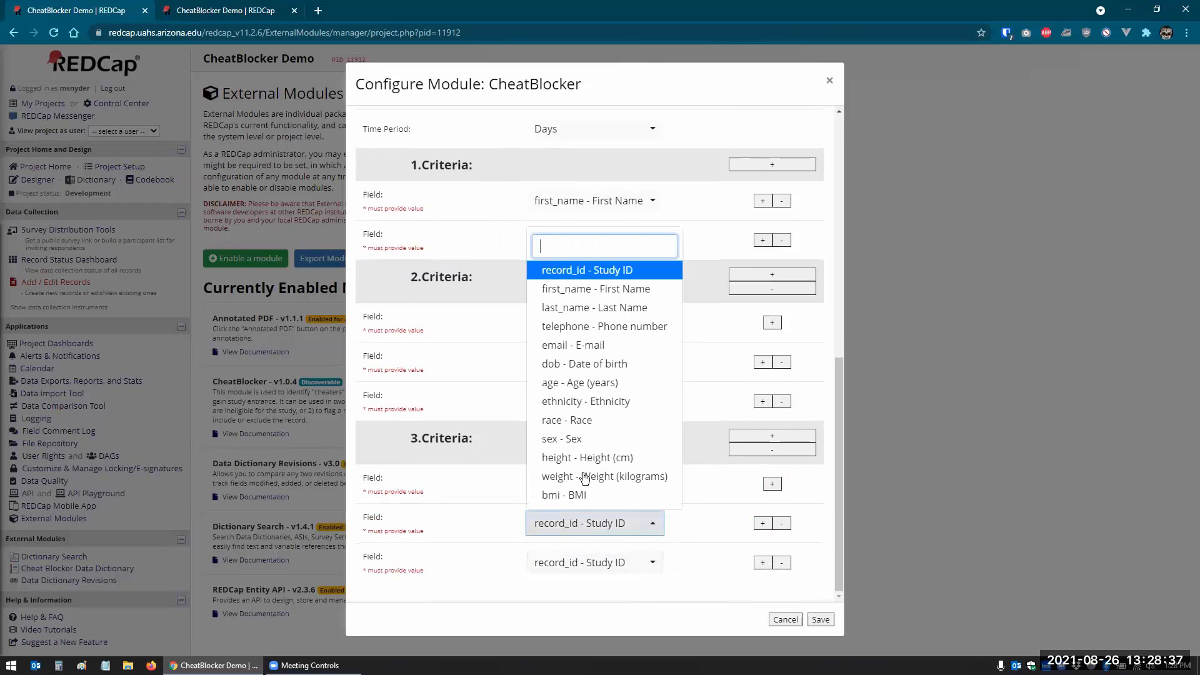
{"action": "left_click", "coordinate": [581, 311]}
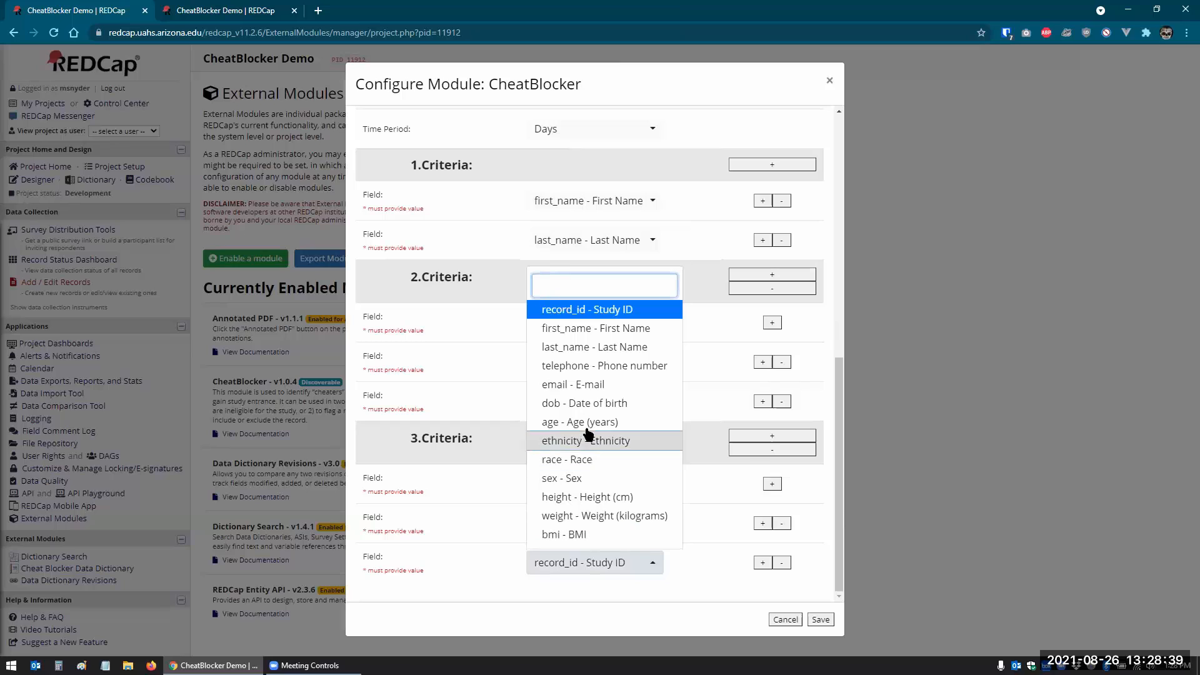
{"action": "left_click", "coordinate": [609, 404]}
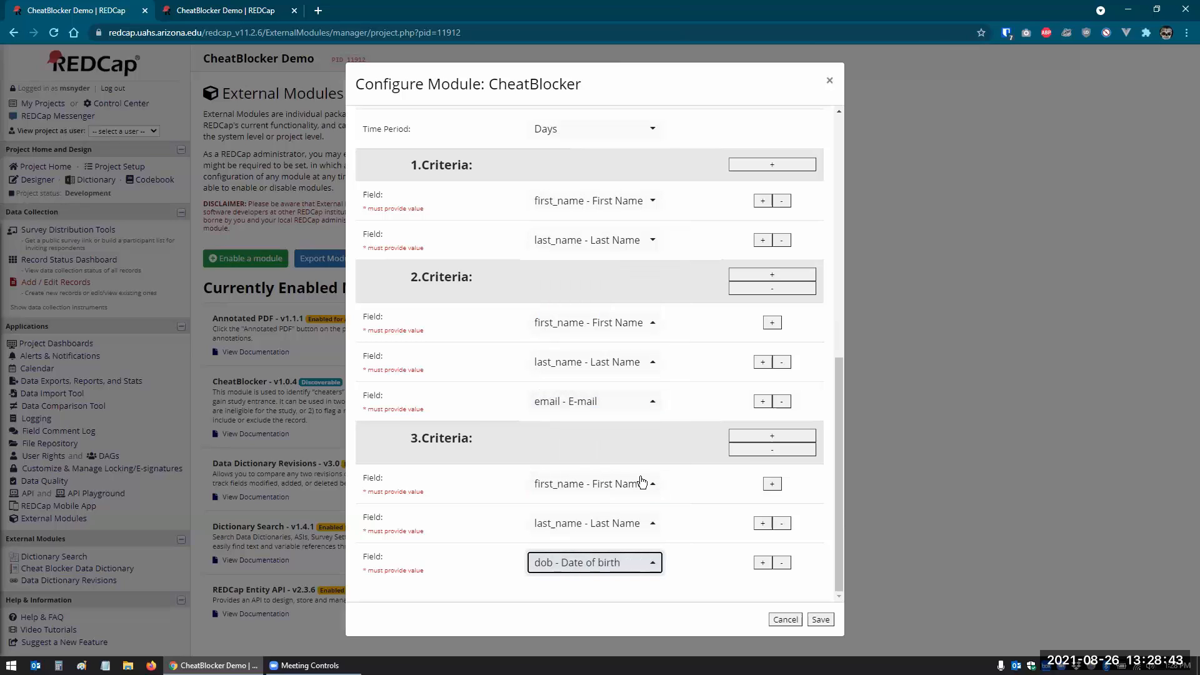
- Add criteria group 4 matching on e-mail only, and save the settings
{"action": "left_click", "coordinate": [771, 439]}
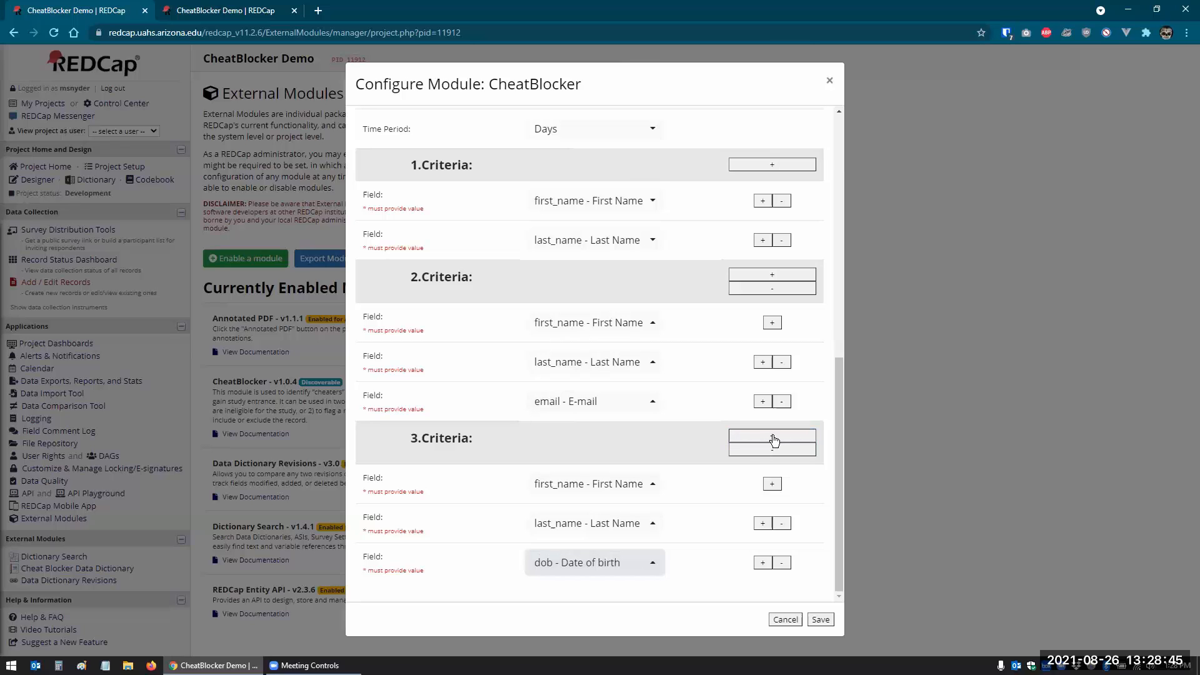
{"action": "scroll", "coordinate": [641, 567], "scroll_direction": "down", "scroll_amount": 2}
{"action": "left_click", "coordinate": [640, 567]}
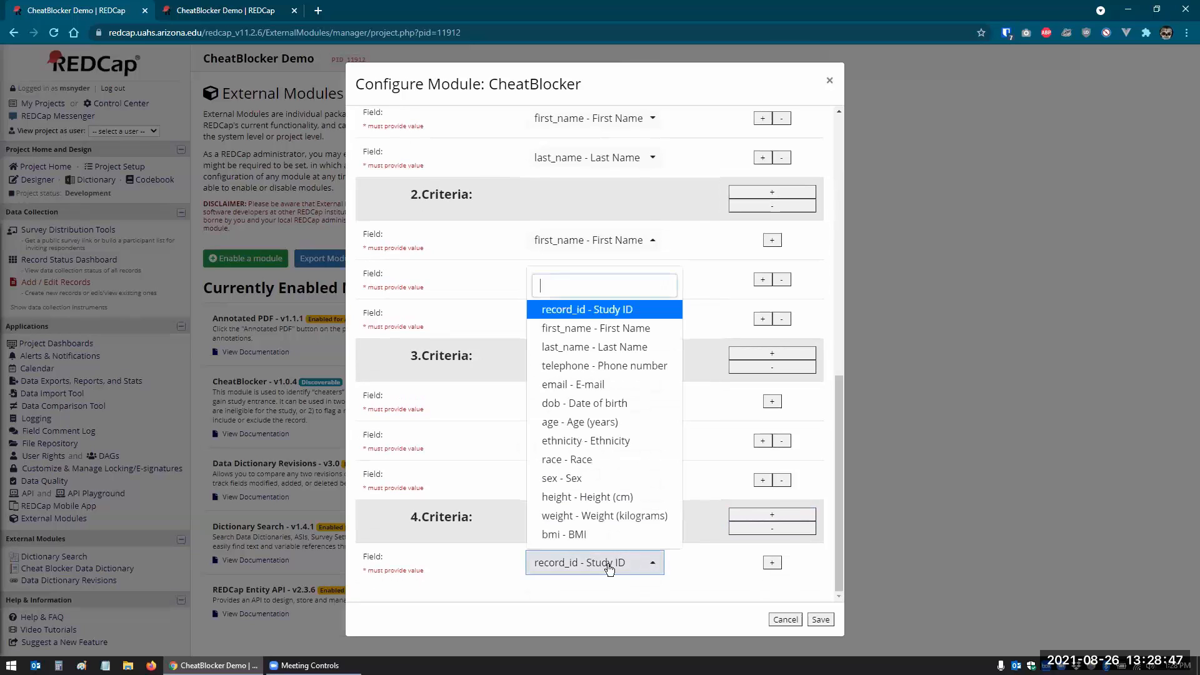
{"action": "left_click", "coordinate": [569, 383]}
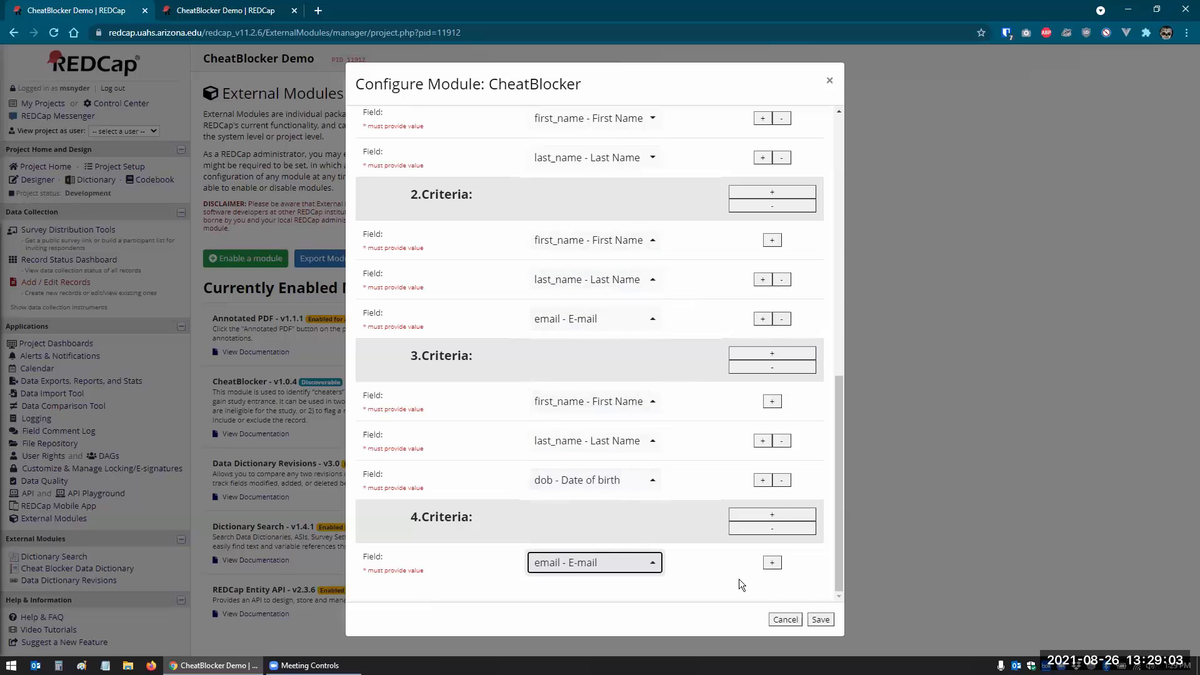
{"action": "left_click", "coordinate": [821, 621]}
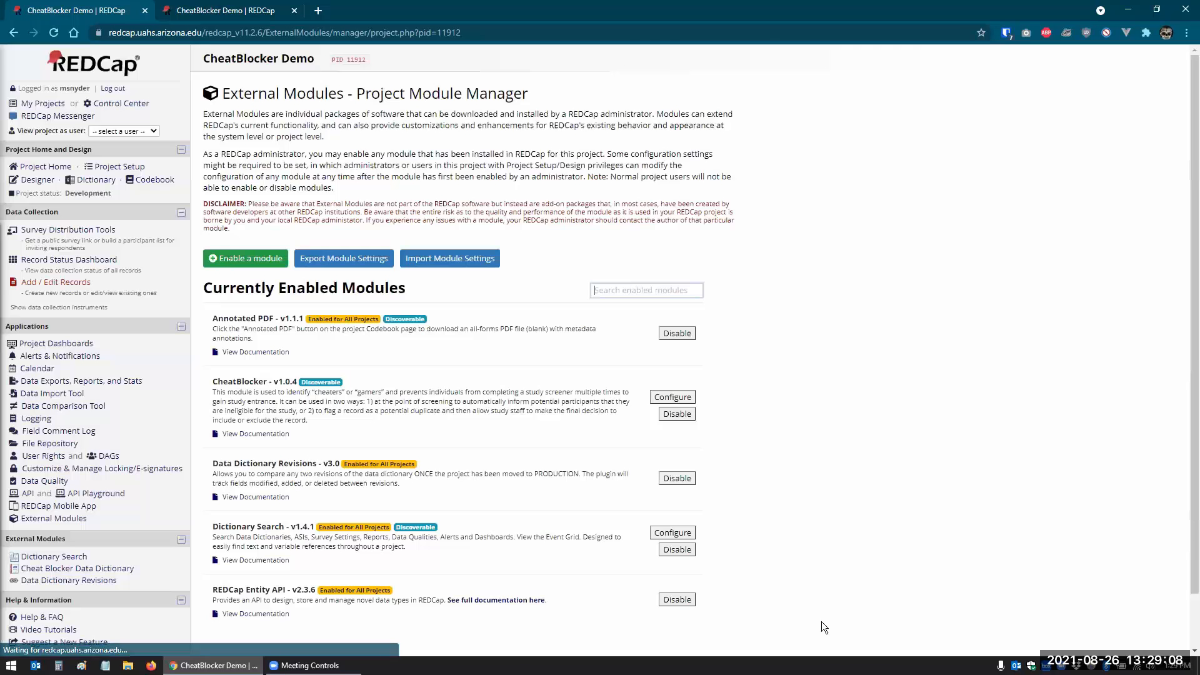
{"action": "left_click", "coordinate": [674, 398]}
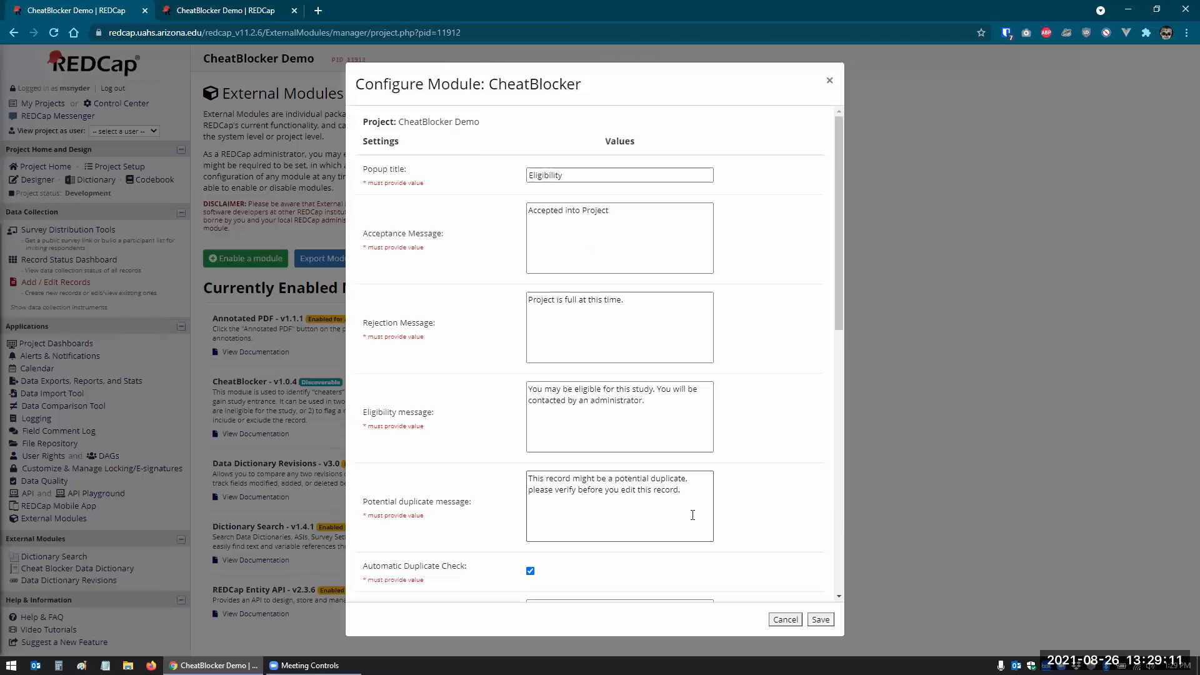
{"action": "scroll", "coordinate": [699, 493], "scroll_direction": "down", "scroll_amount": 10}
{"action": "scroll", "coordinate": [687, 423], "scroll_direction": "up", "scroll_amount": 1}
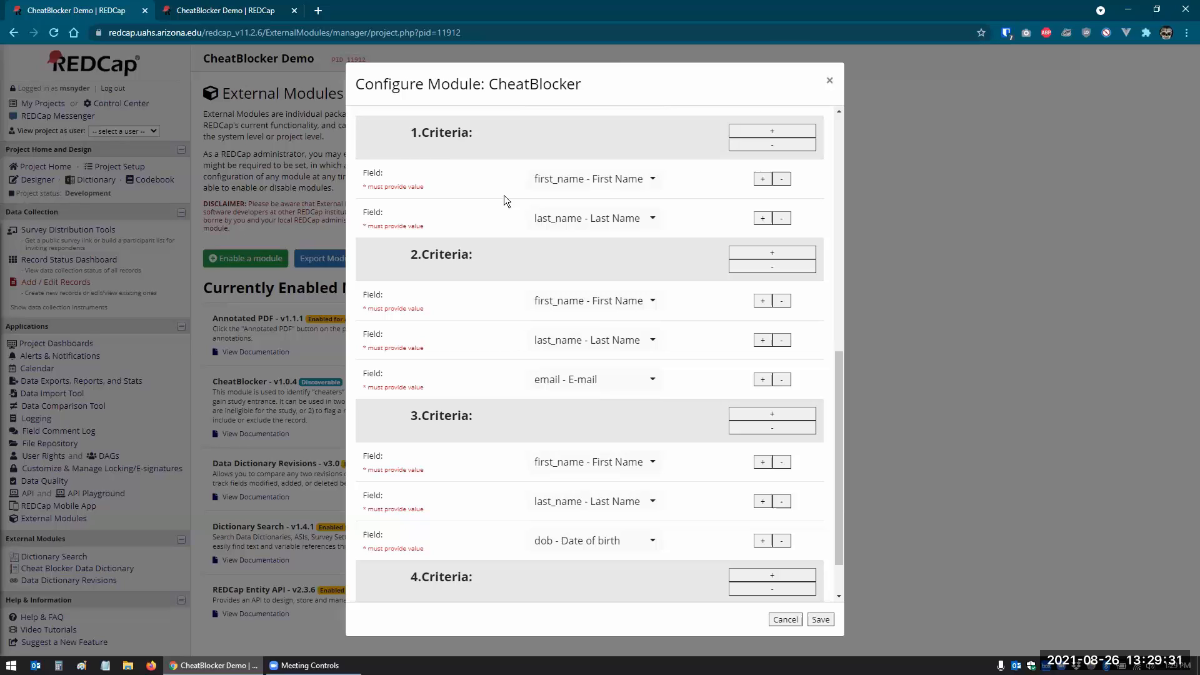
{"action": "scroll", "coordinate": [504, 195], "scroll_direction": "down", "scroll_amount": 1}
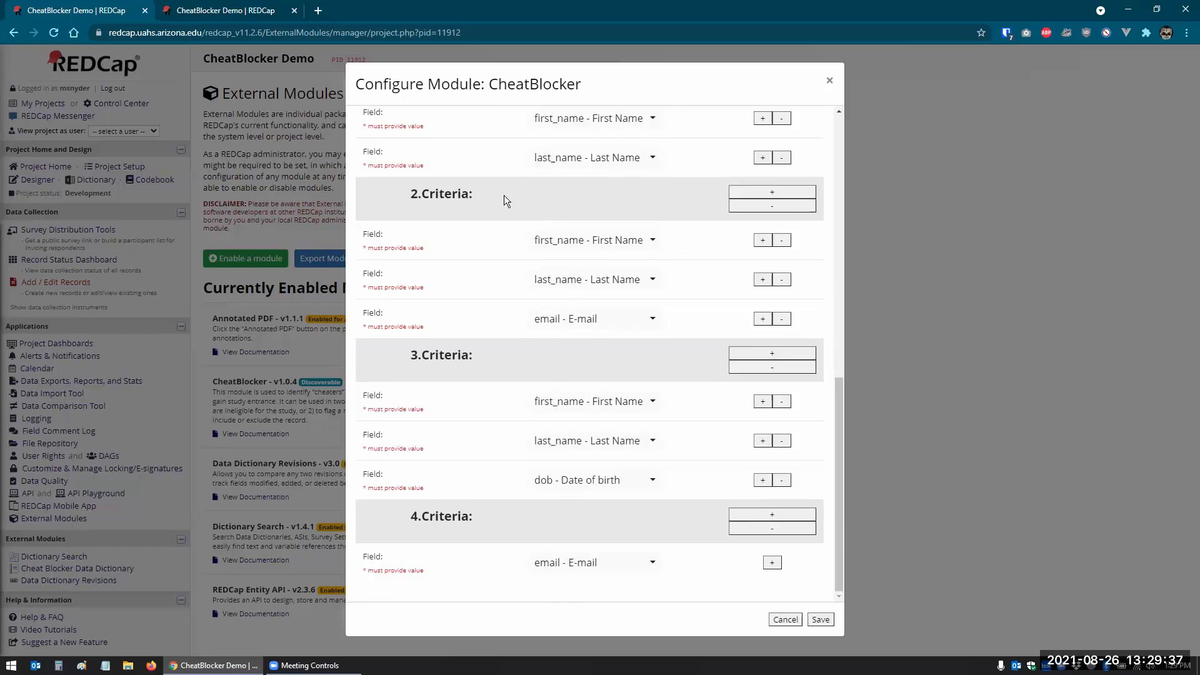
{"action": "left_click", "coordinate": [819, 622]}
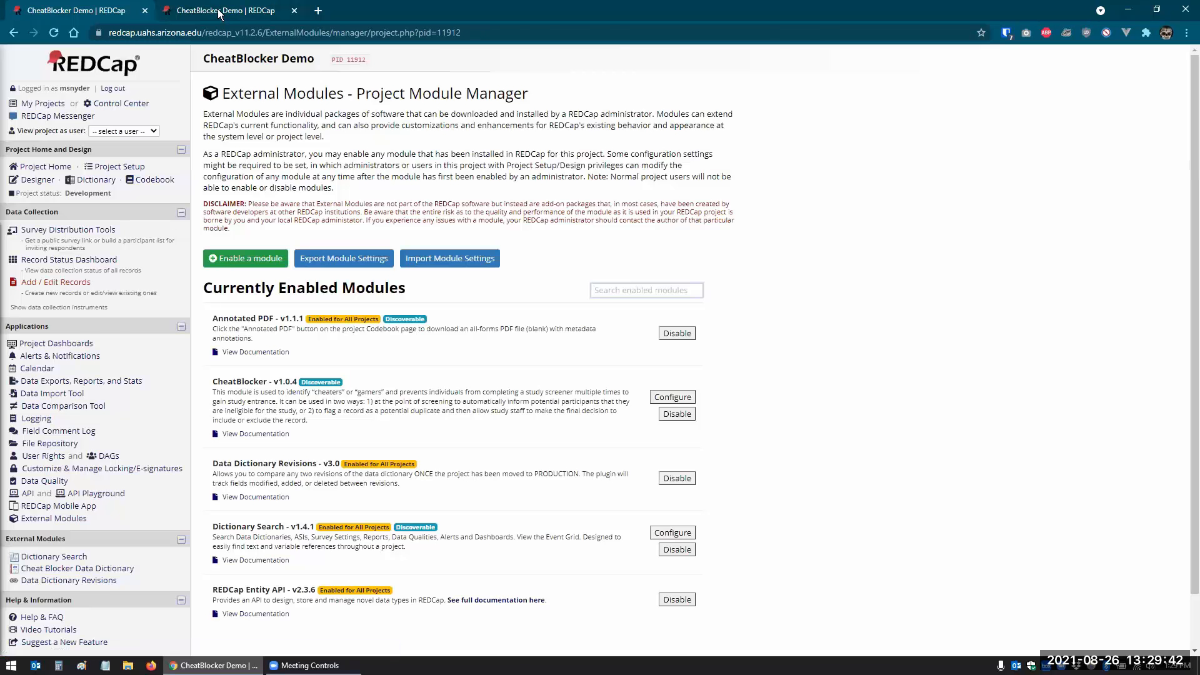
- From Add / Edit Records, check the existing record list and start a new record
{"action": "left_click", "coordinate": [219, 14]}
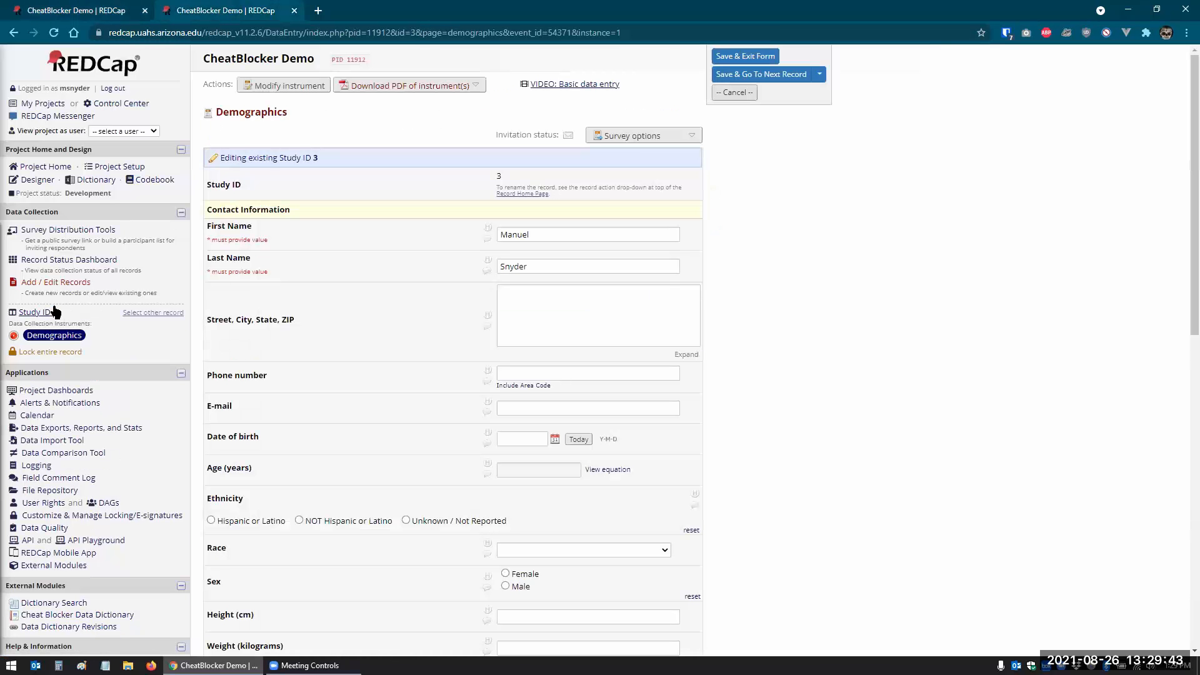
{"action": "left_click", "coordinate": [55, 283]}
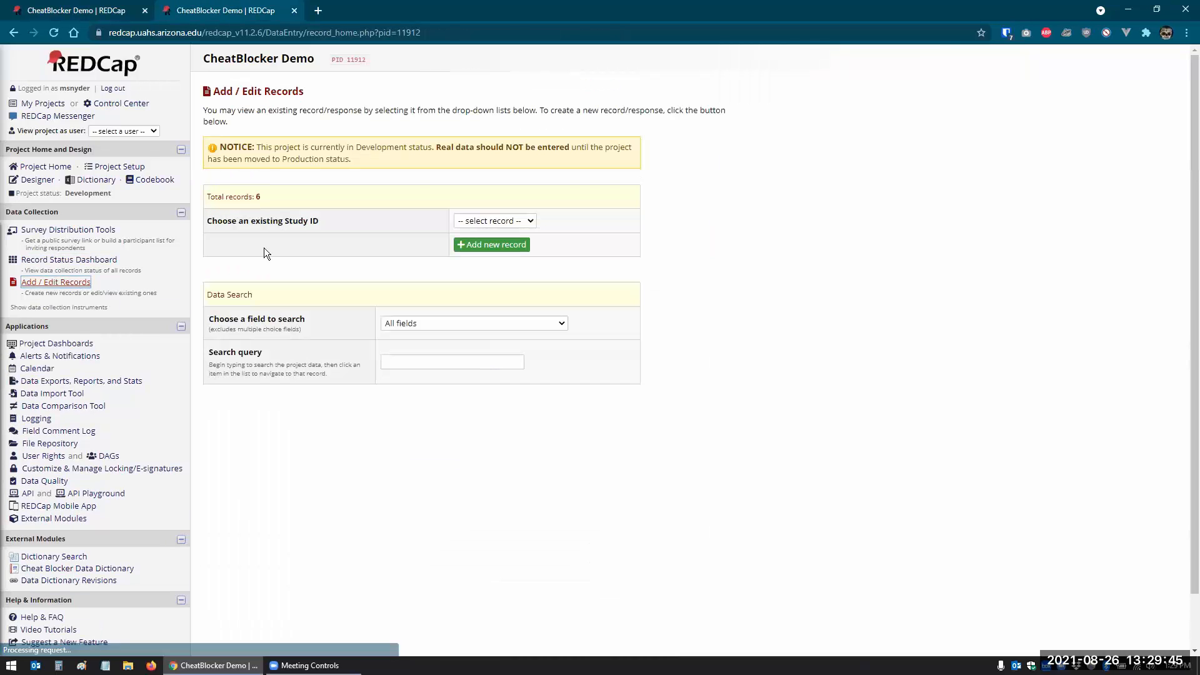
{"action": "left_click", "coordinate": [517, 219]}
{"action": "left_click", "coordinate": [585, 217]}
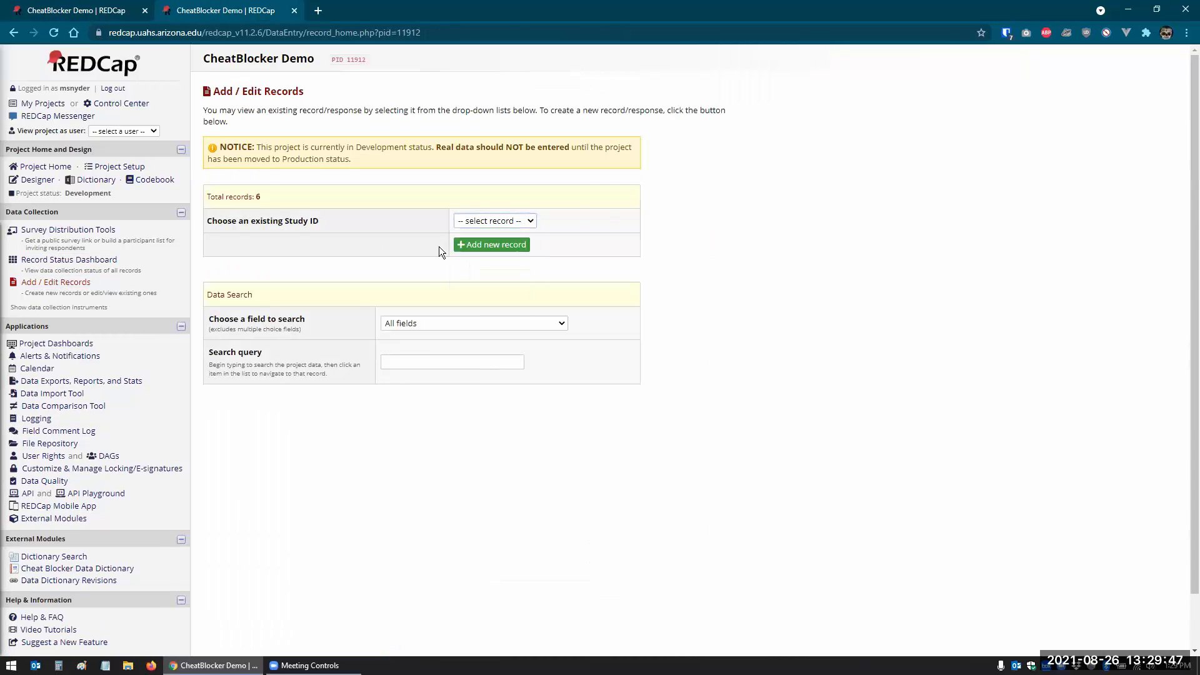
{"action": "left_click", "coordinate": [482, 250]}
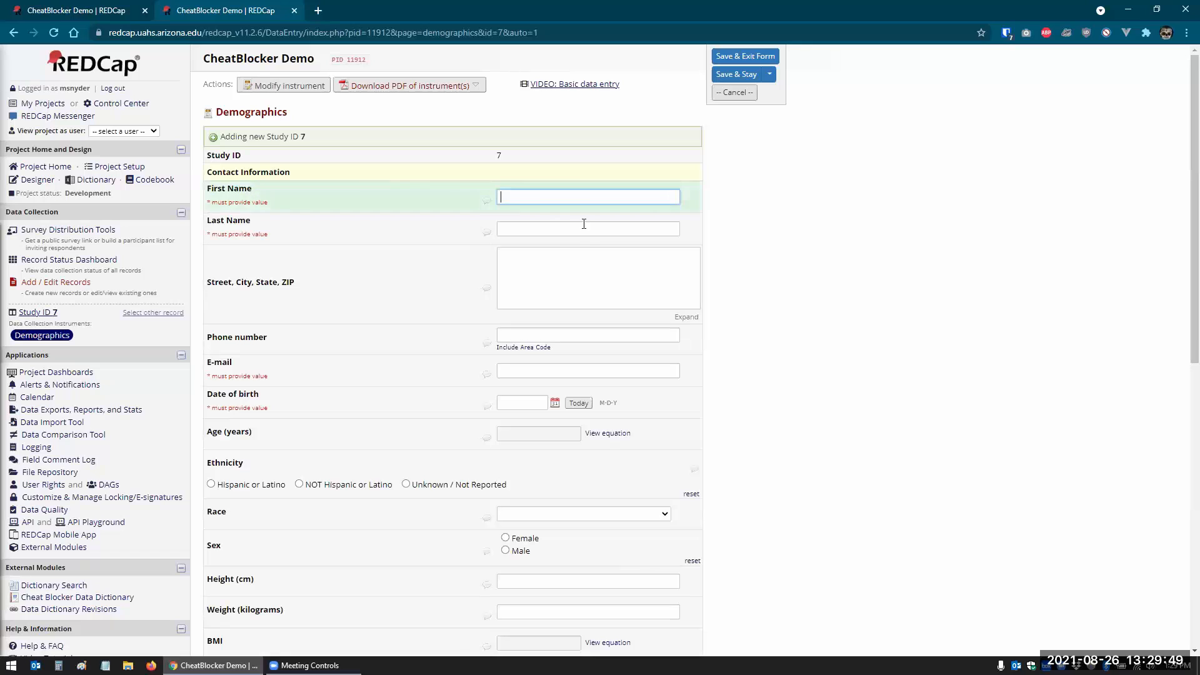
- Enter the participant's first and last name, e-mail, and today's date 08-26-2021 as birth date
{"action": "key", "text": "Tab"}
{"action": "key", "text": "Tab"}
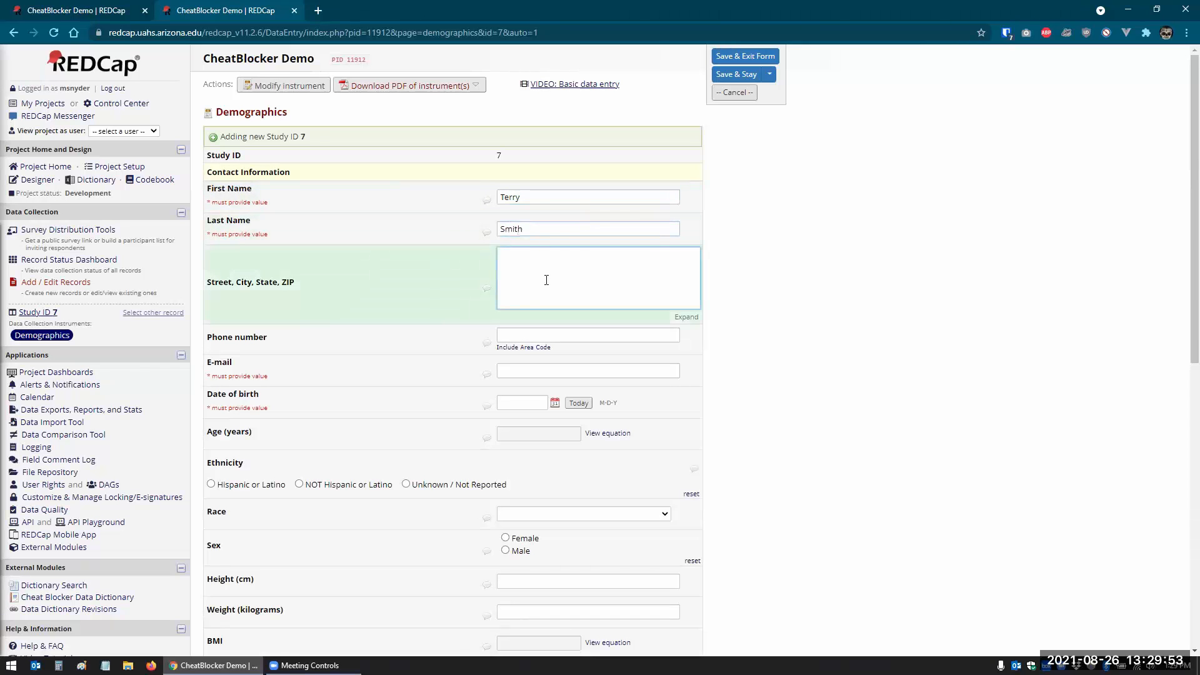
{"action": "left_click", "coordinate": [522, 374]}
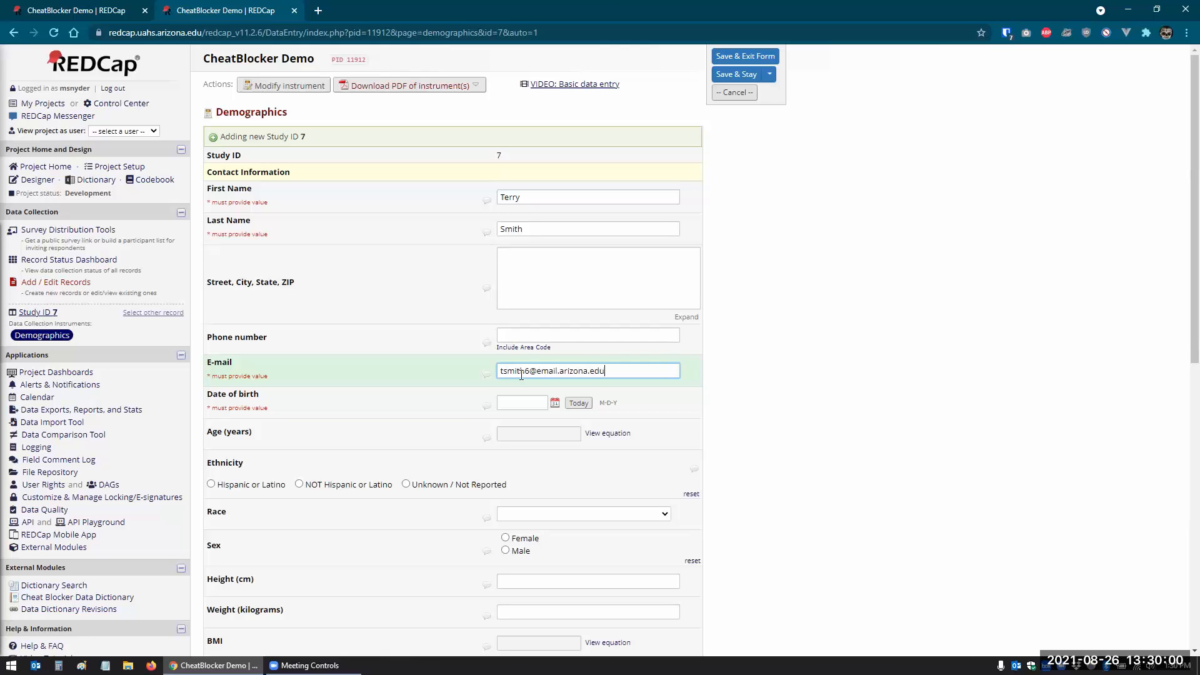
{"action": "key", "text": "Tab"}
{"action": "left_click", "coordinate": [579, 402]}
{"action": "scroll", "coordinate": [784, 387], "scroll_direction": "down", "scroll_amount": 9}
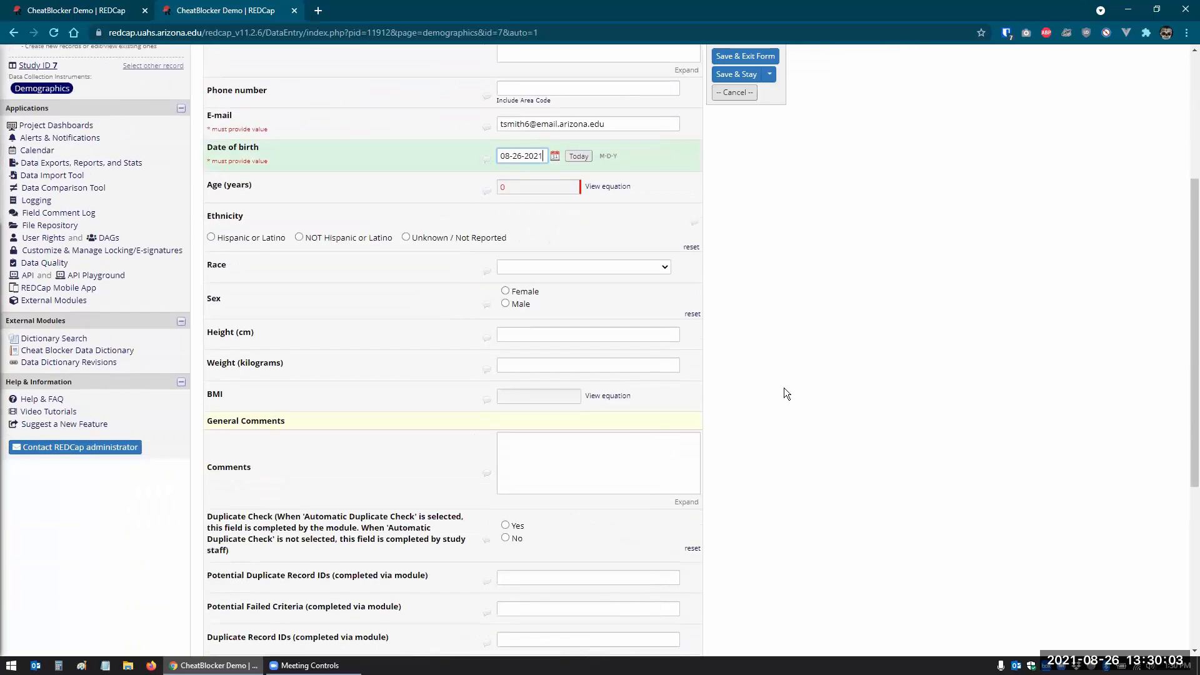
- Save Study ID 7 past the eligibility notice, review its name-duplicate flag, then go to External Modules
{"action": "left_click", "coordinate": [604, 539]}
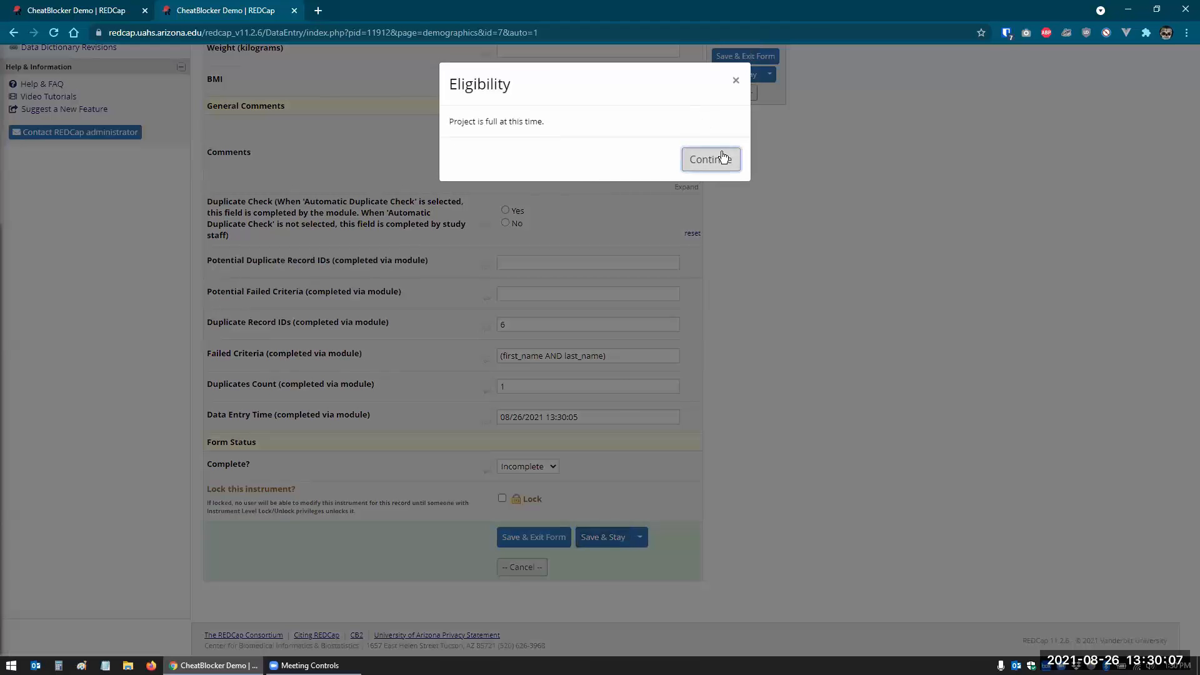
{"action": "left_click", "coordinate": [722, 158]}
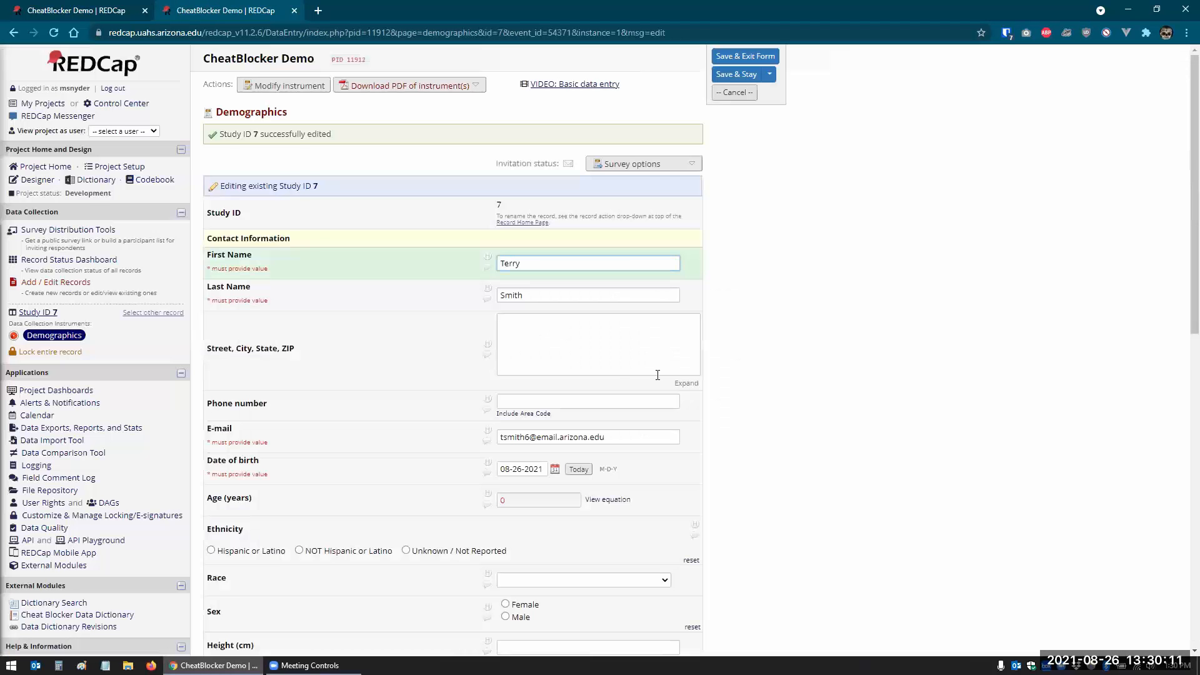
{"action": "scroll", "coordinate": [658, 375], "scroll_direction": "down", "scroll_amount": 10}
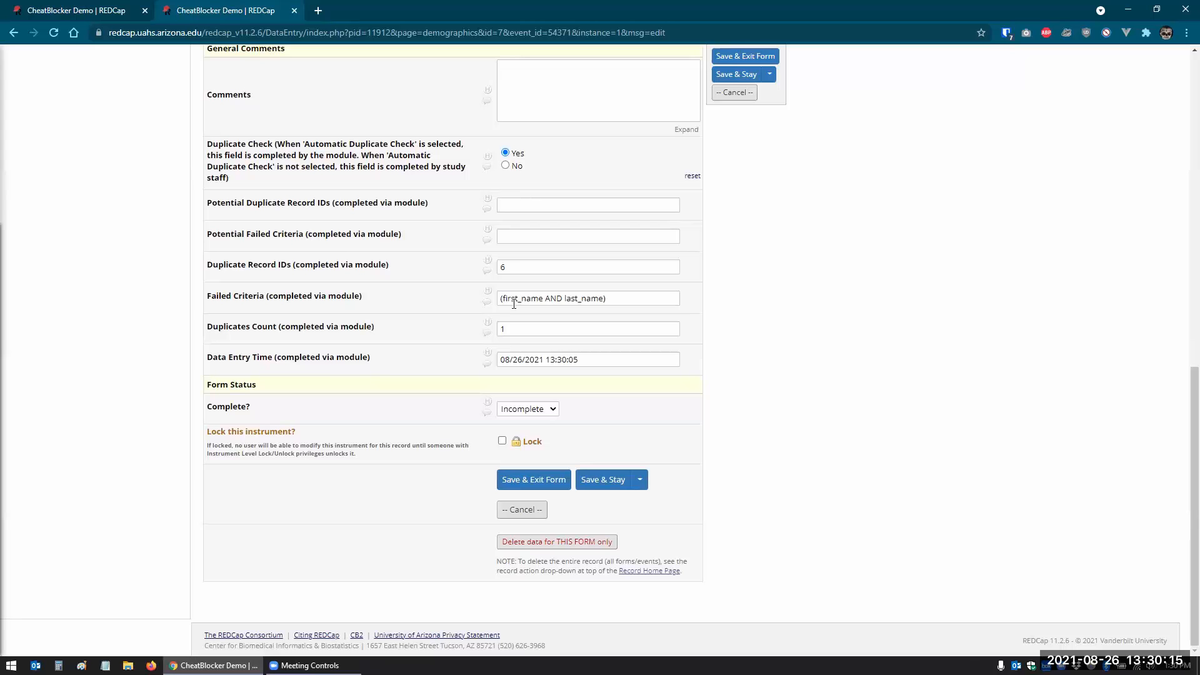
{"action": "scroll", "coordinate": [514, 303], "scroll_direction": "up", "scroll_amount": 8}
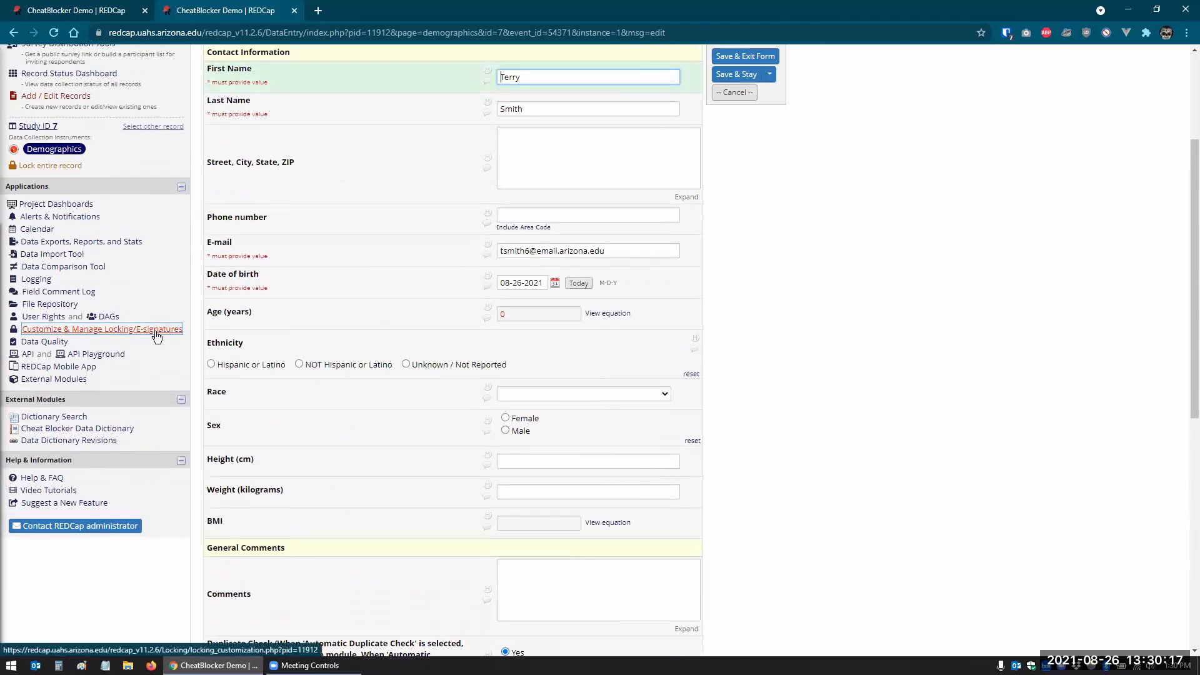
{"action": "scroll", "coordinate": [153, 340], "scroll_direction": "up", "scroll_amount": 2}
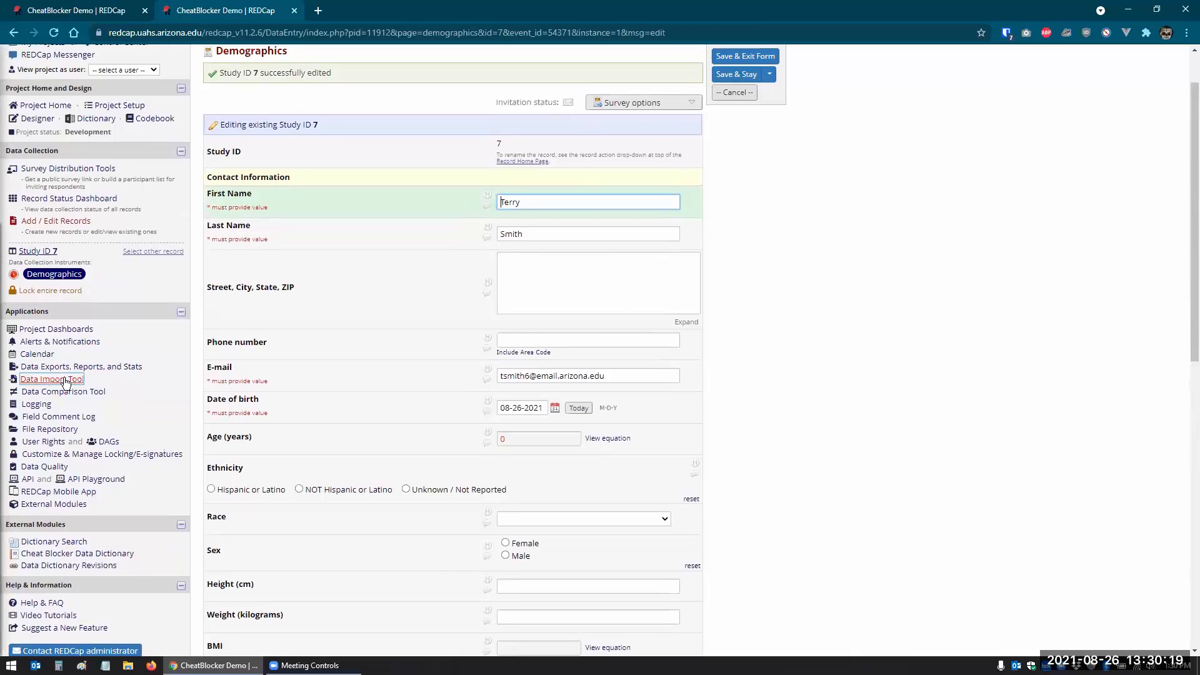
{"action": "left_click_drag", "start_coordinate": [63, 508], "coordinate": [835, 369]}
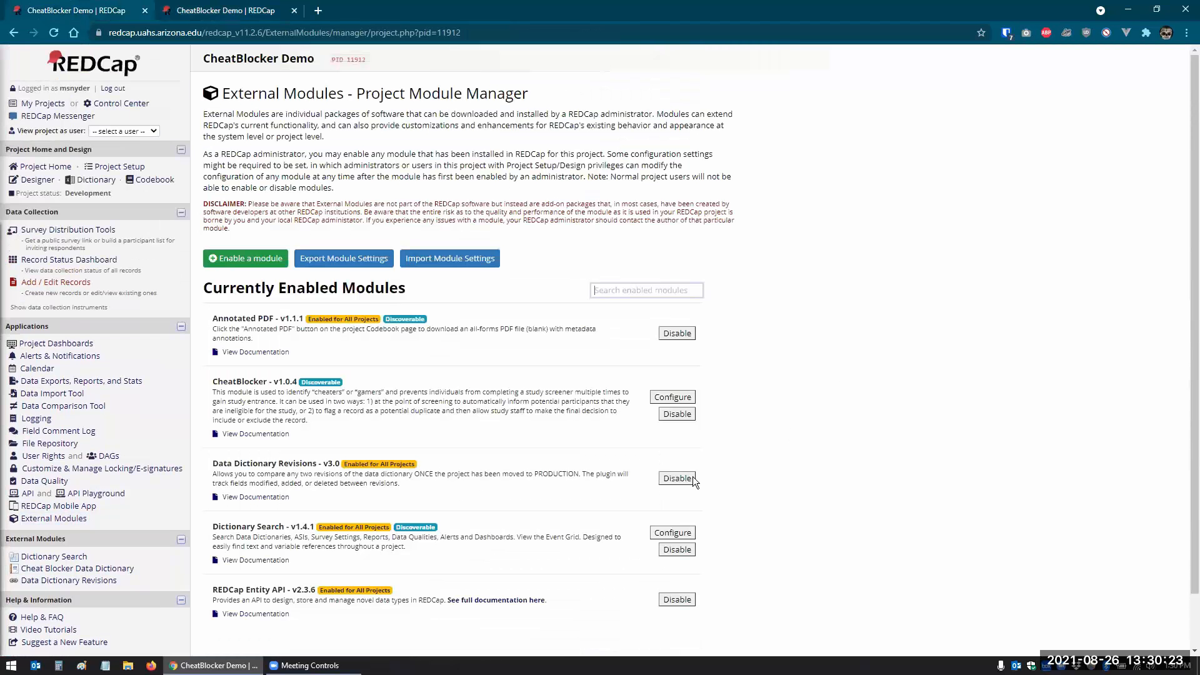
- Delete the first and the e-mail-only CheatBlocker criteria groups, save, and open the Record Status Dashboard
{"action": "left_click", "coordinate": [674, 396]}
{"action": "scroll", "coordinate": [634, 364], "scroll_direction": "down", "scroll_amount": 3}
{"action": "scroll", "coordinate": [638, 375], "scroll_direction": "down", "scroll_amount": 5}
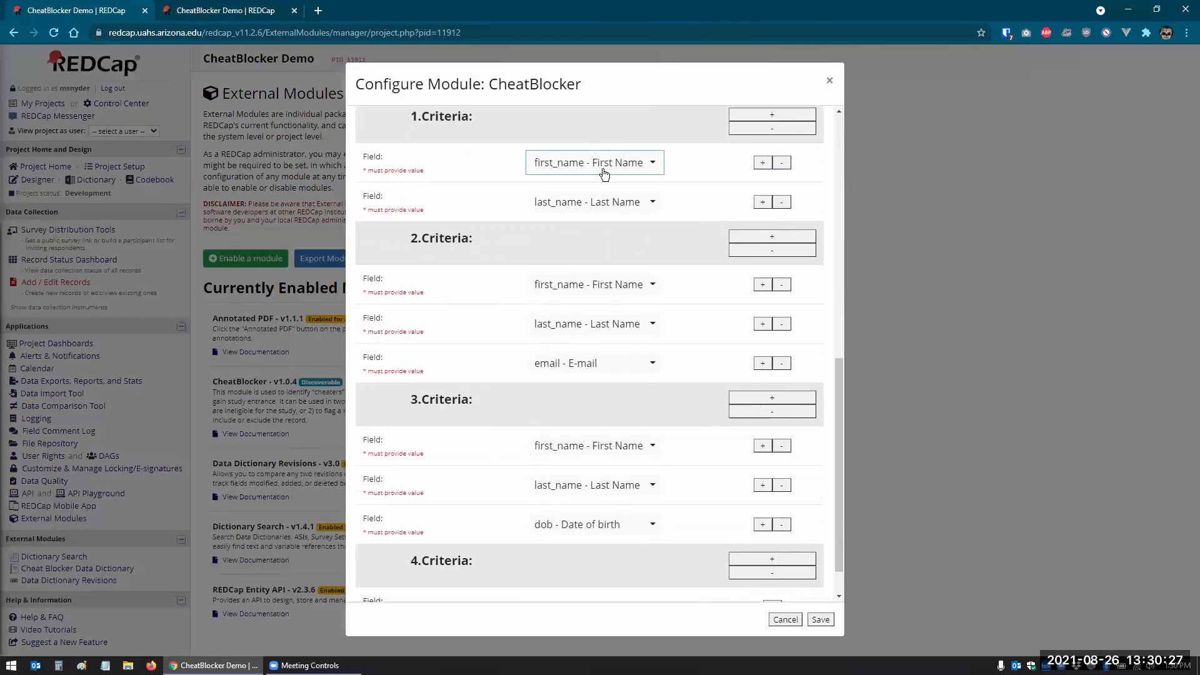
{"action": "left_click", "coordinate": [781, 162]}
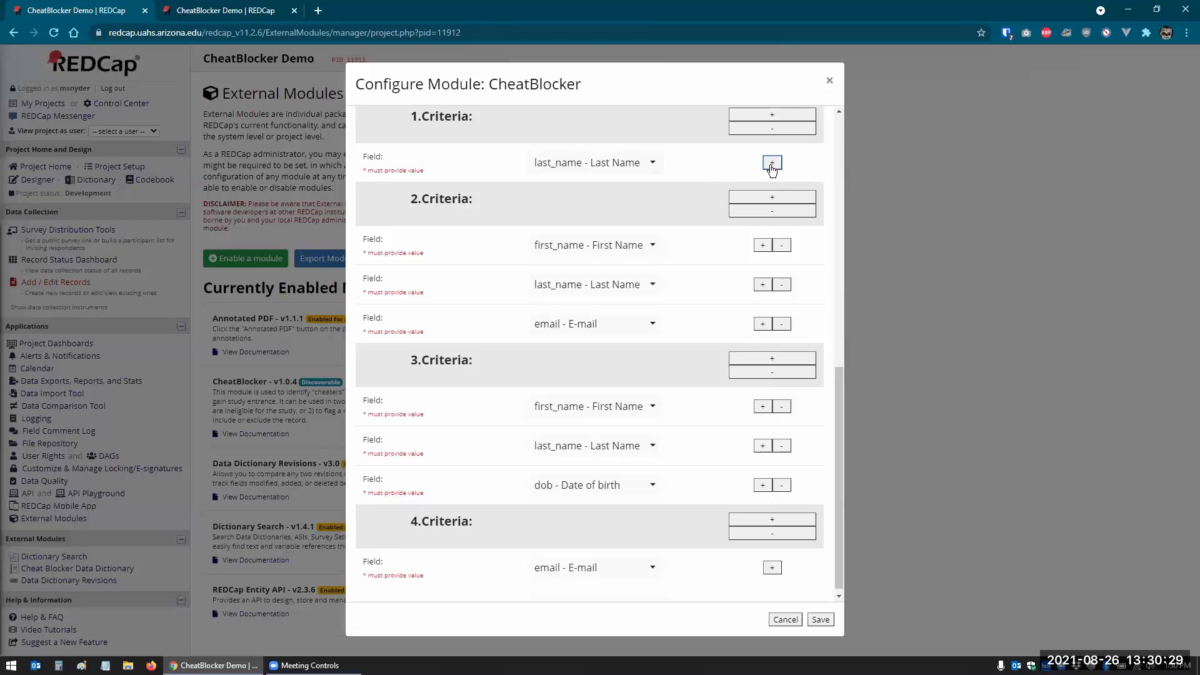
{"action": "left_click", "coordinate": [773, 130]}
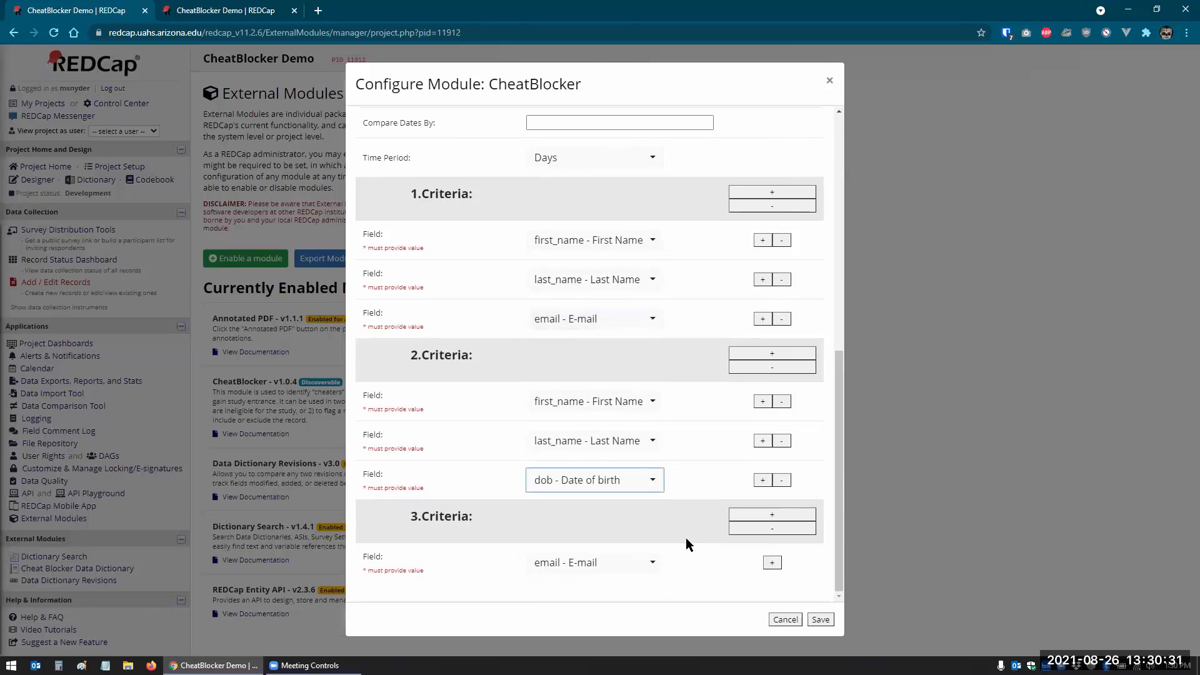
{"action": "left_click", "coordinate": [772, 529]}
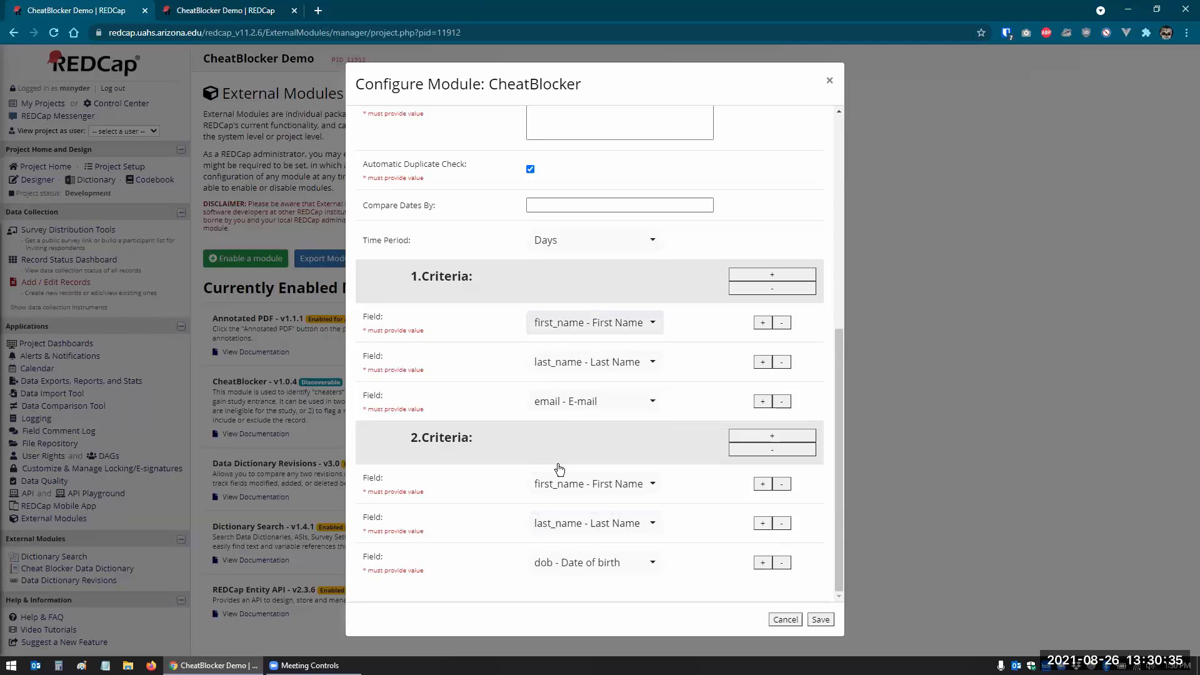
{"action": "left_click", "coordinate": [820, 621]}
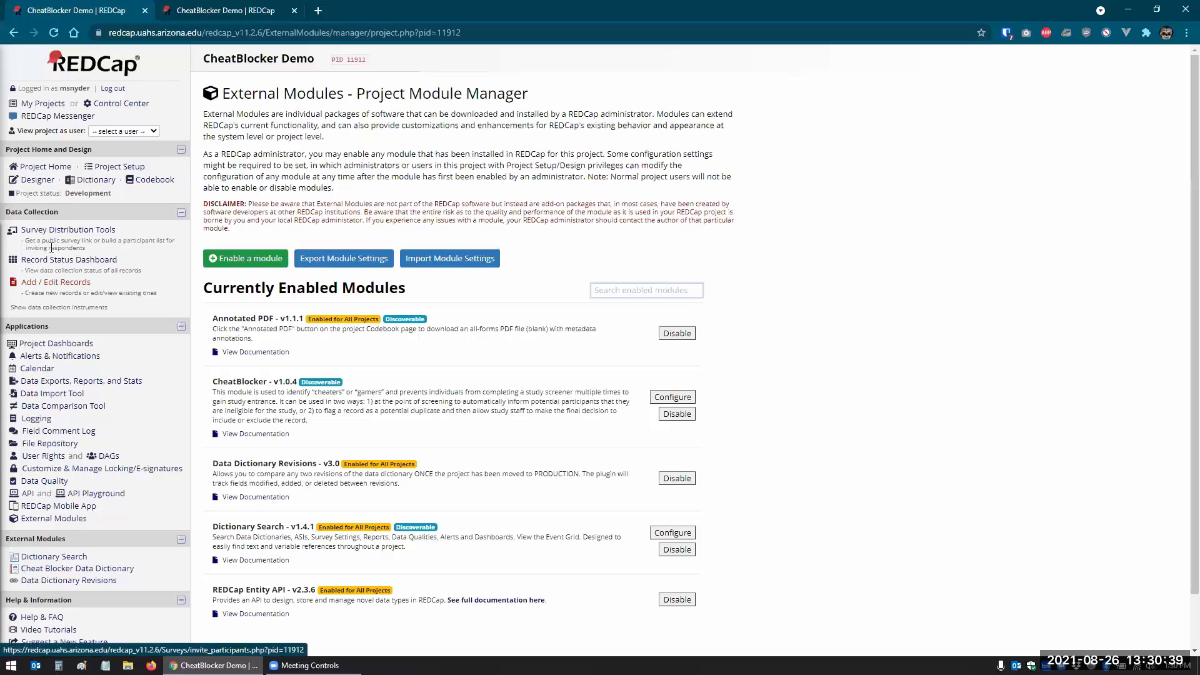
{"action": "left_click", "coordinate": [52, 259]}
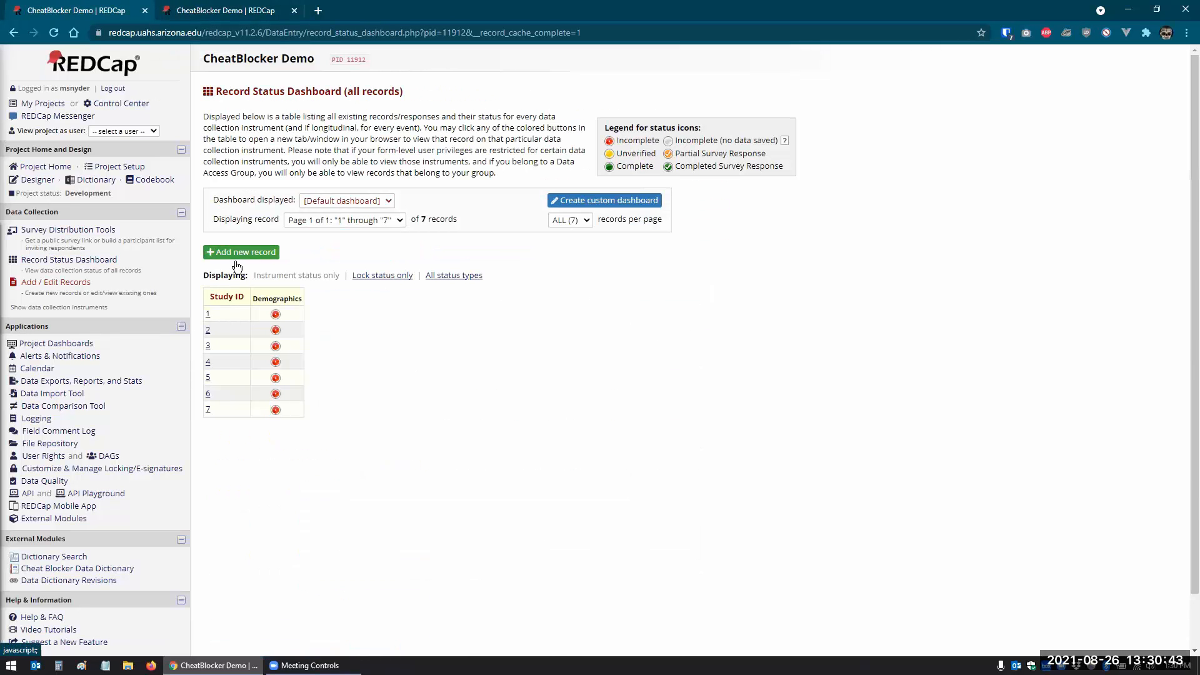
- Start a new record with the same first and last name and e-mail, birth date 08-25-2021
{"action": "left_click", "coordinate": [265, 253]}
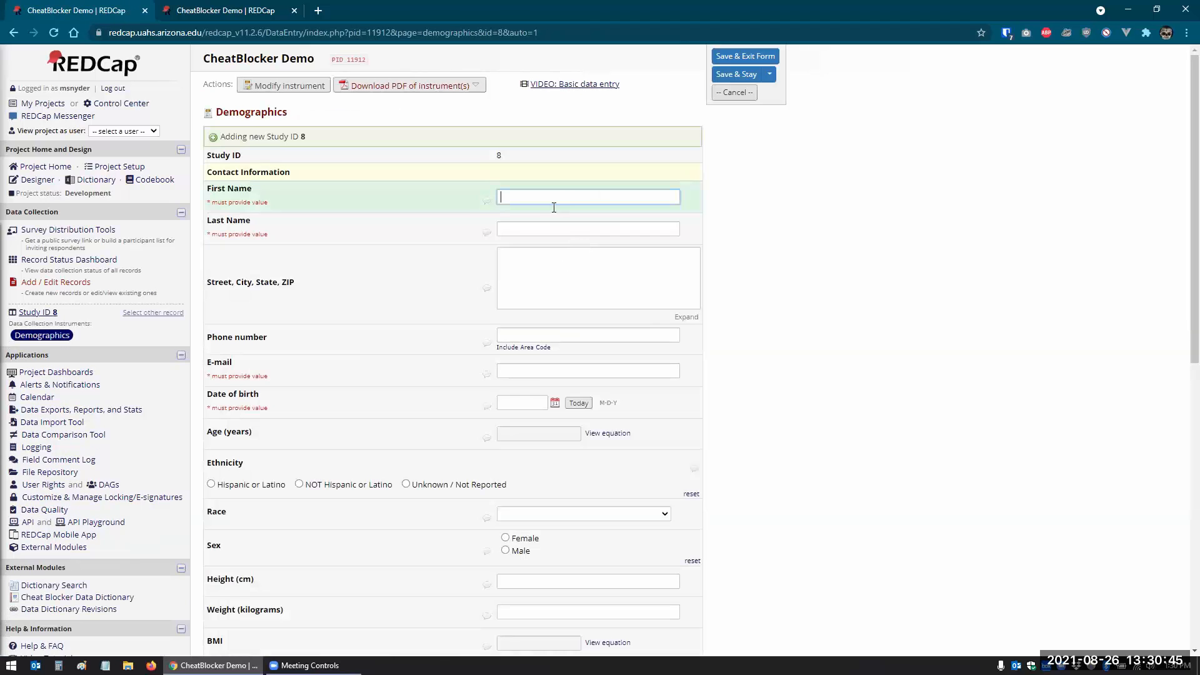
{"action": "key", "text": "Tab"}
{"action": "key", "text": "Tab"}
{"action": "key", "text": "Tab"}
{"action": "key", "text": "Tab"}
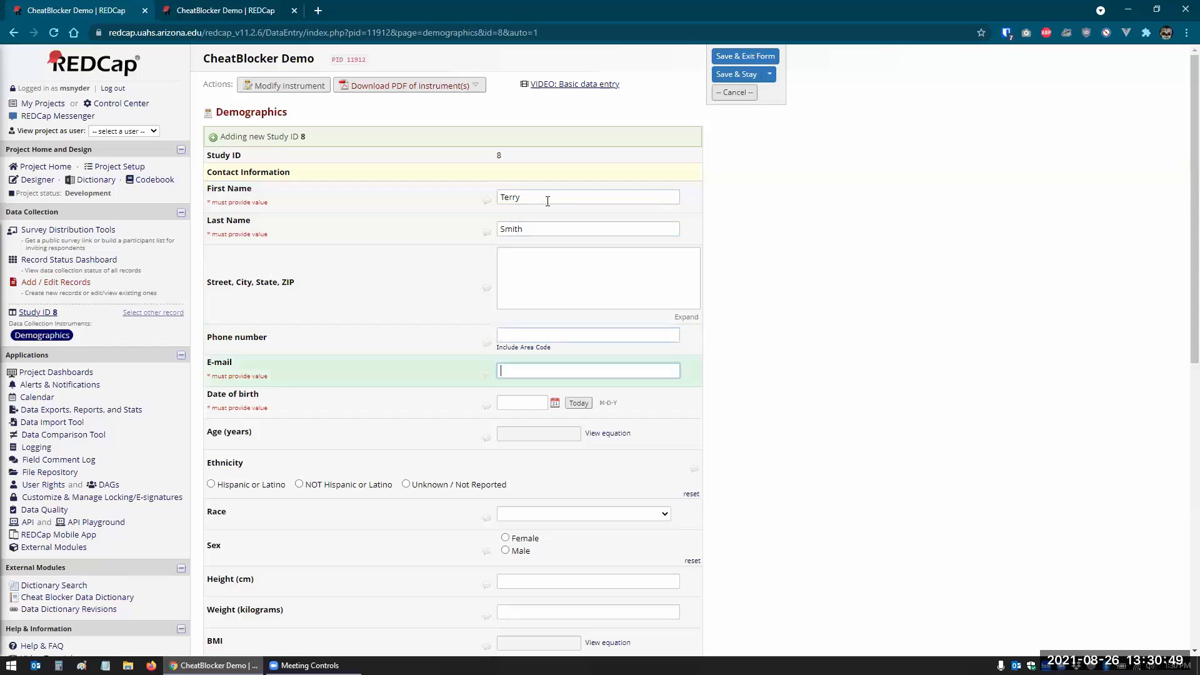
{"action": "key", "text": "Tab"}
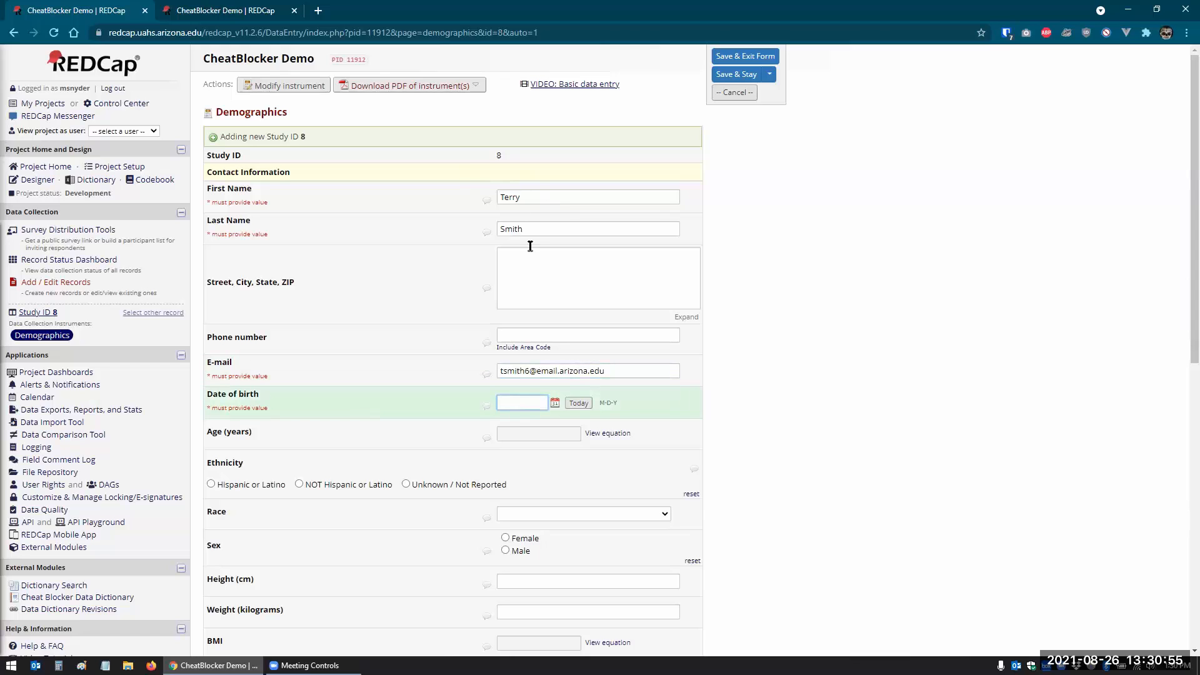
{"action": "left_click", "coordinate": [579, 404]}
{"action": "left_click_drag", "start_coordinate": [519, 402], "coordinate": [523, 402]}
{"action": "type", "text": "5-2021"}
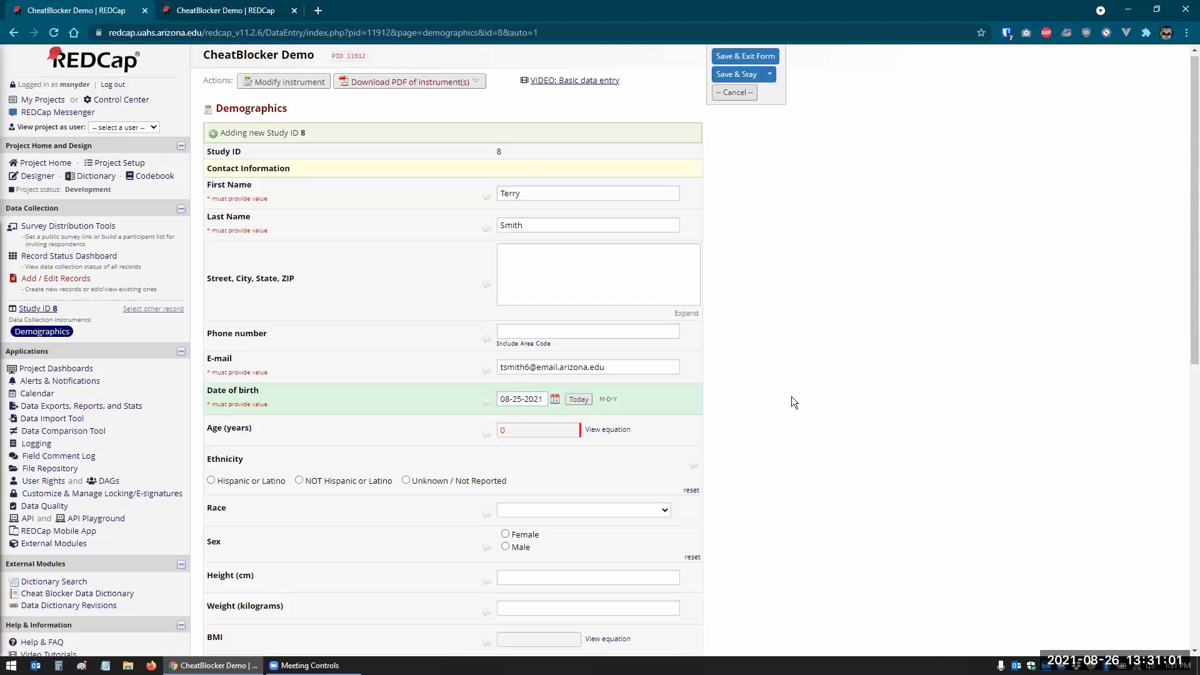
- Save Study ID 8, dismiss the eligibility message, and review its duplicate flag against record 7
{"action": "scroll", "coordinate": [792, 397], "scroll_direction": "down", "scroll_amount": 9}
{"action": "left_click", "coordinate": [602, 538]}
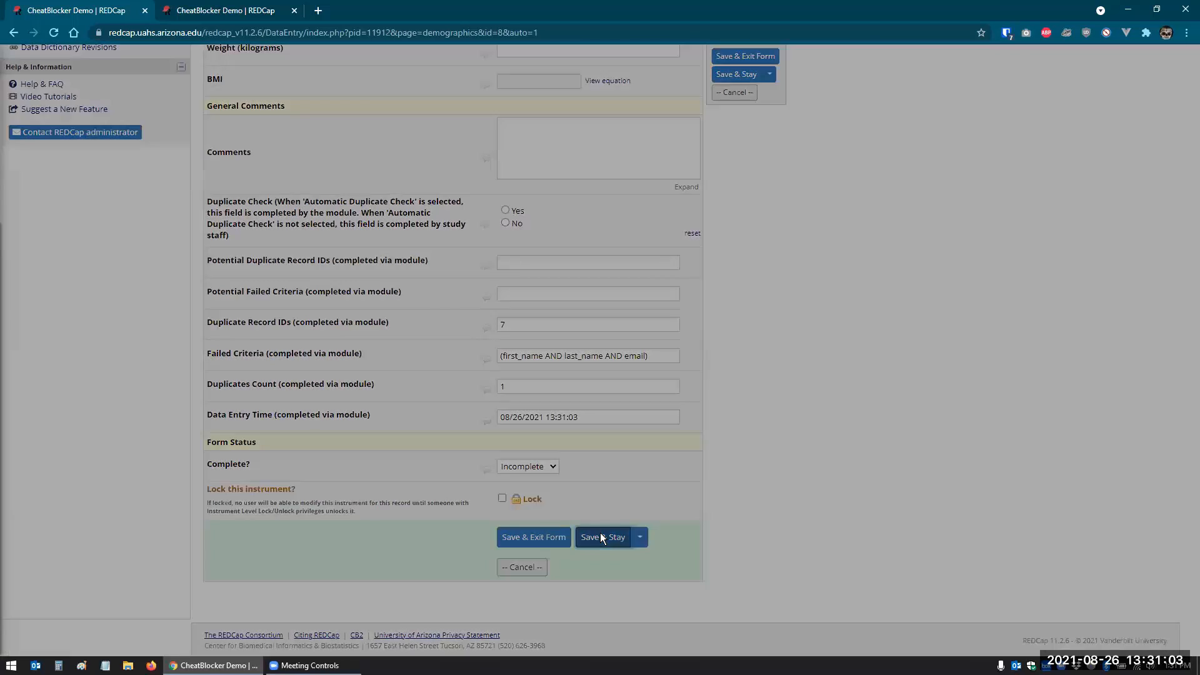
{"action": "left_click", "coordinate": [724, 156]}
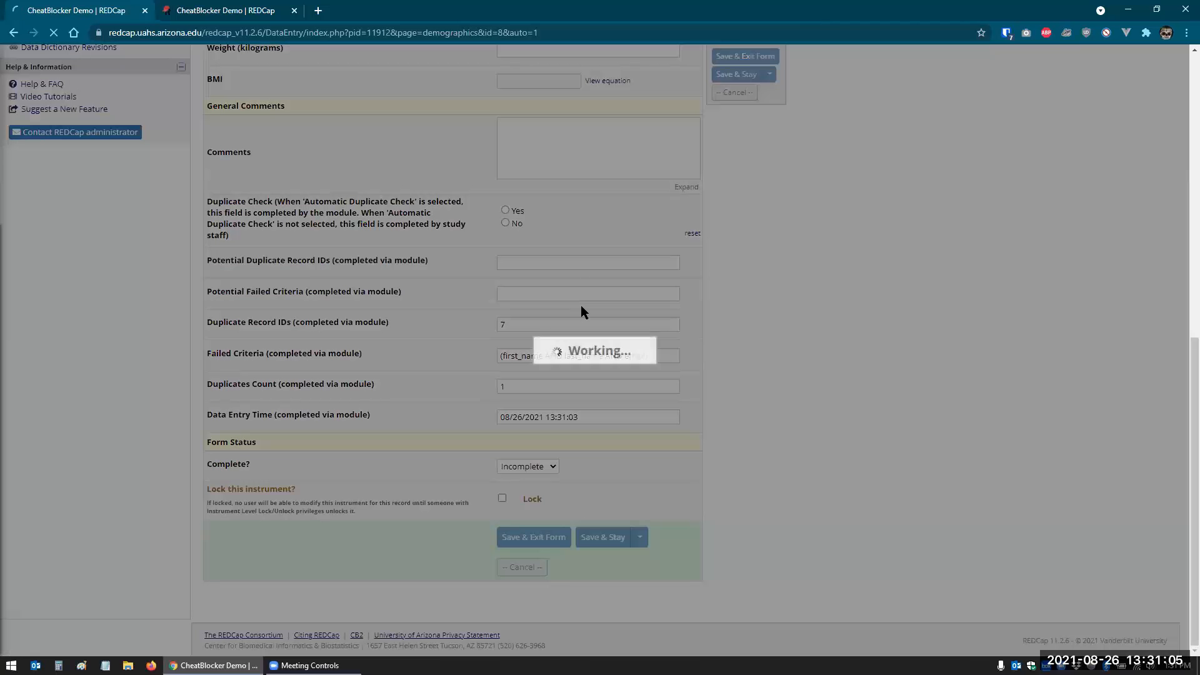
{"action": "scroll", "coordinate": [511, 461], "scroll_direction": "down", "scroll_amount": 10}
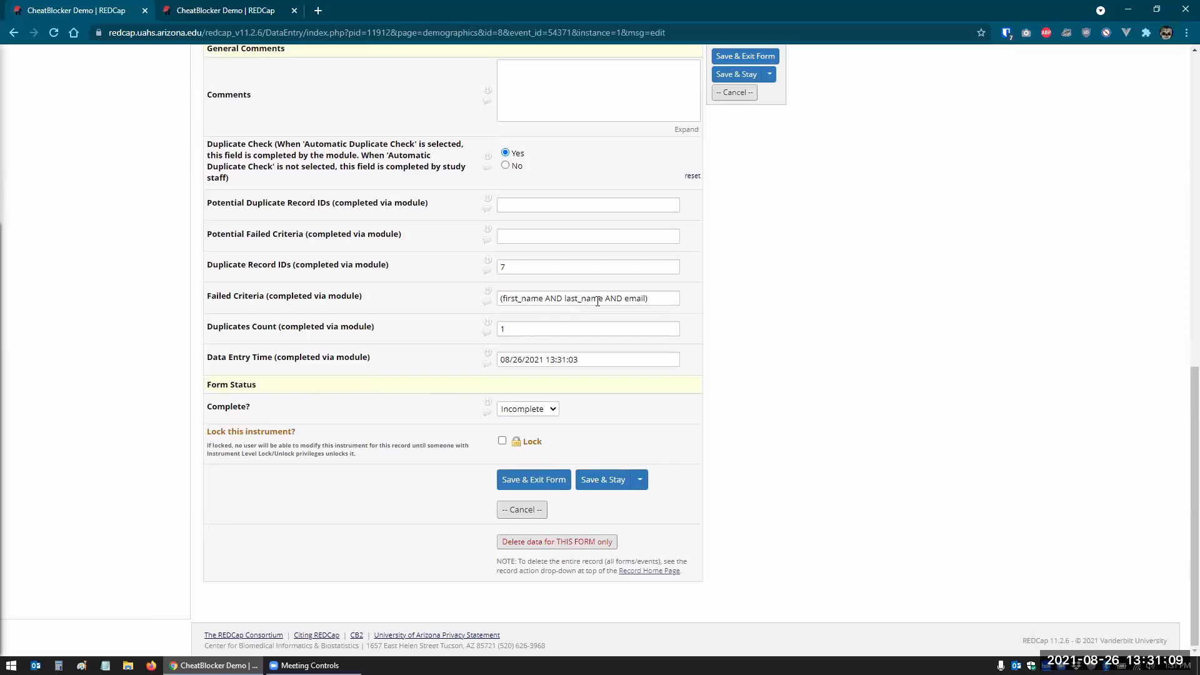
{"action": "scroll", "coordinate": [230, 310], "scroll_direction": "up", "scroll_amount": 10}
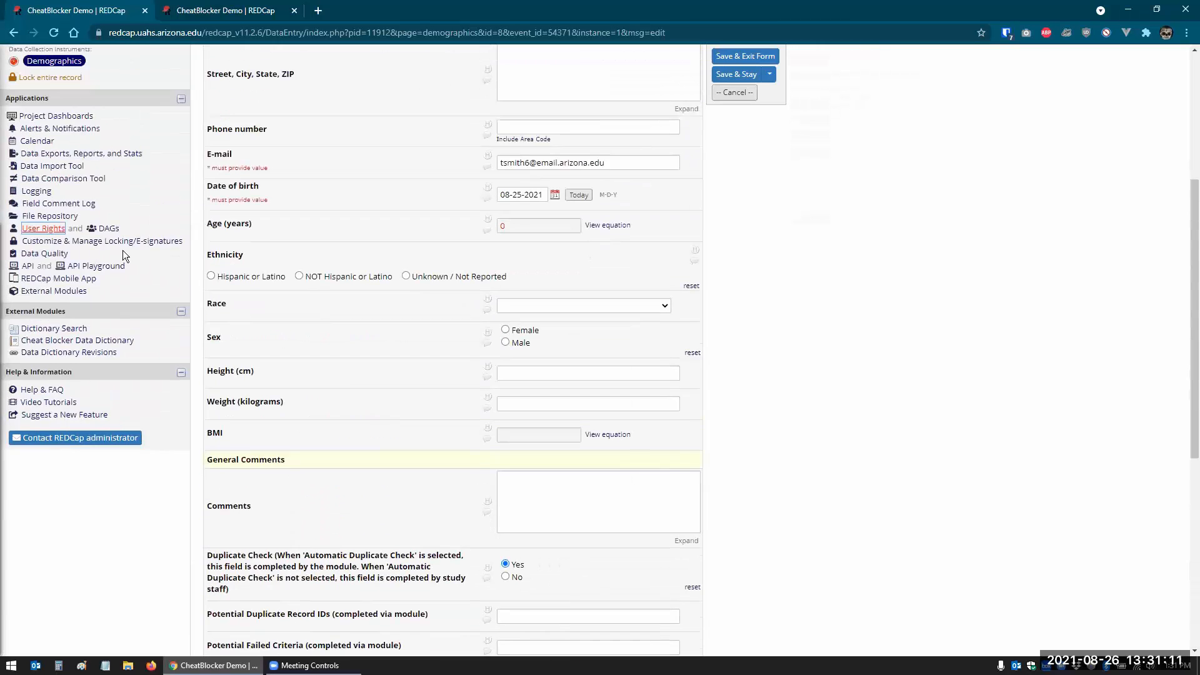
{"action": "left_click", "coordinate": [55, 282]}
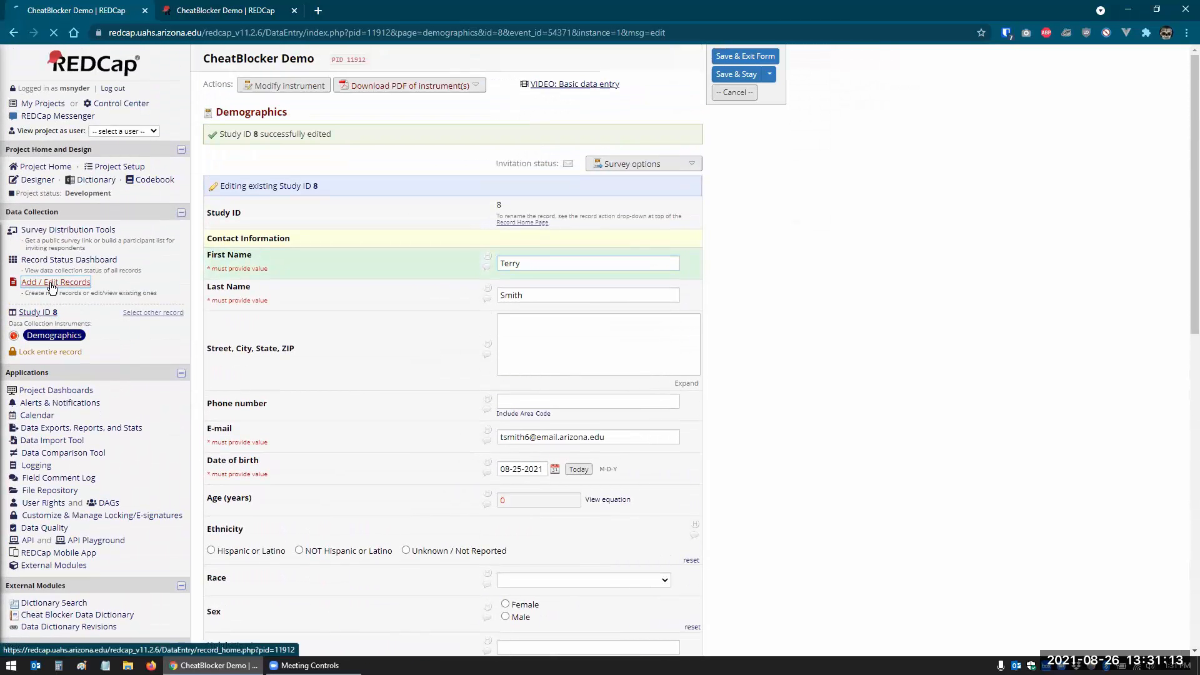
- Start a new record with the same name and a new e-mail, correcting the invalid e-mail domain
{"action": "left_click", "coordinate": [492, 245]}
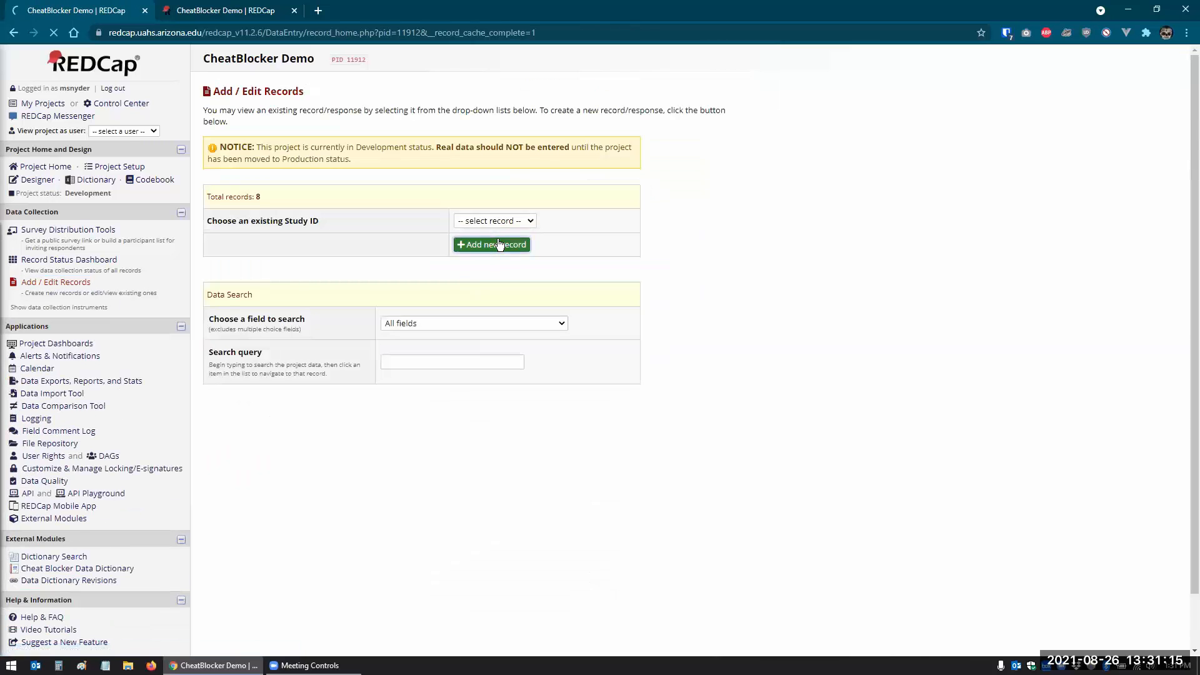
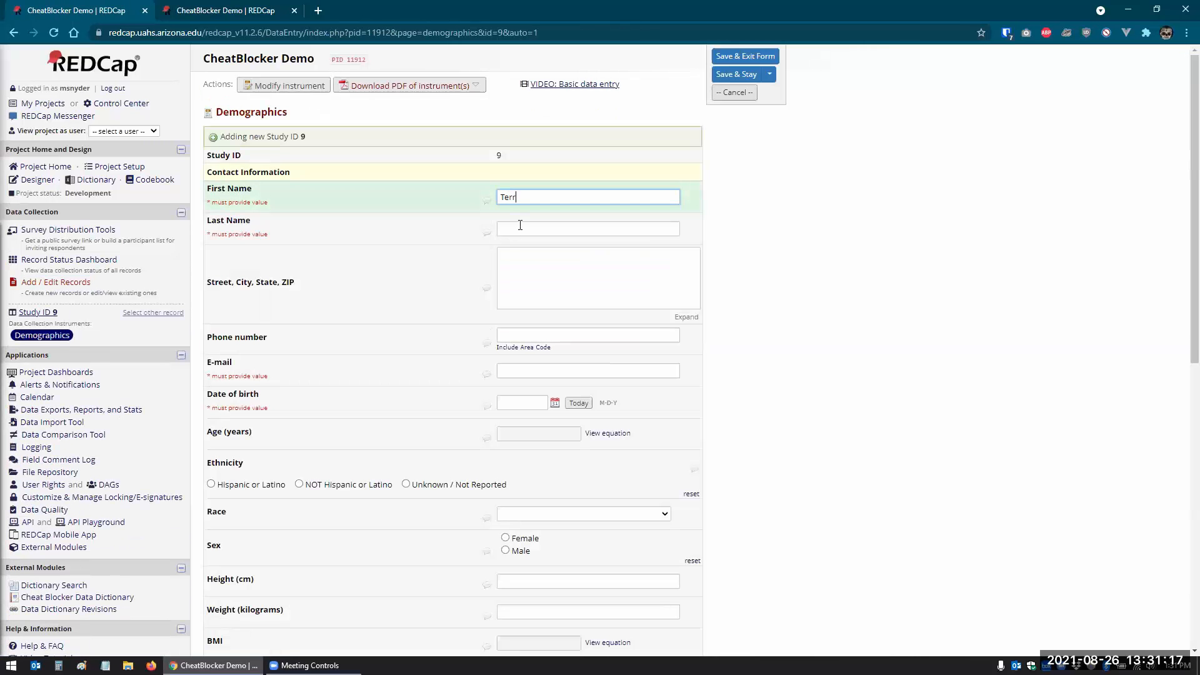
{"action": "key", "text": "Tab"}
{"action": "key", "text": "Tab"}
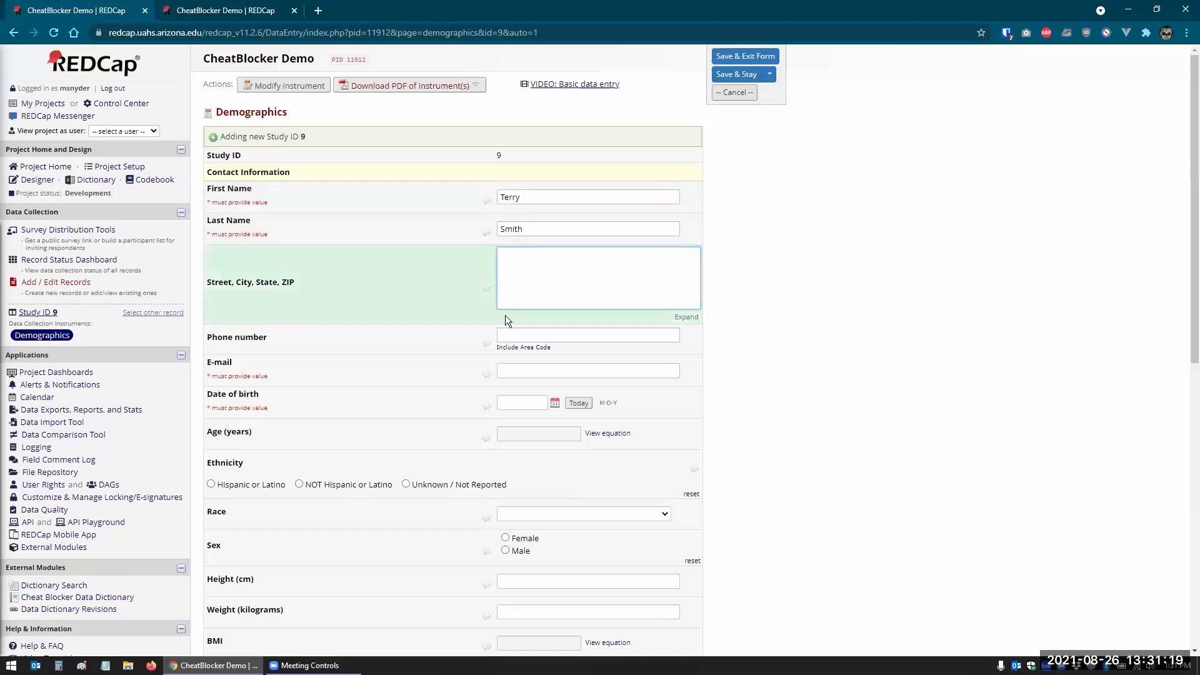
{"action": "left_click", "coordinate": [502, 373]}
{"action": "key", "text": "Tab"}
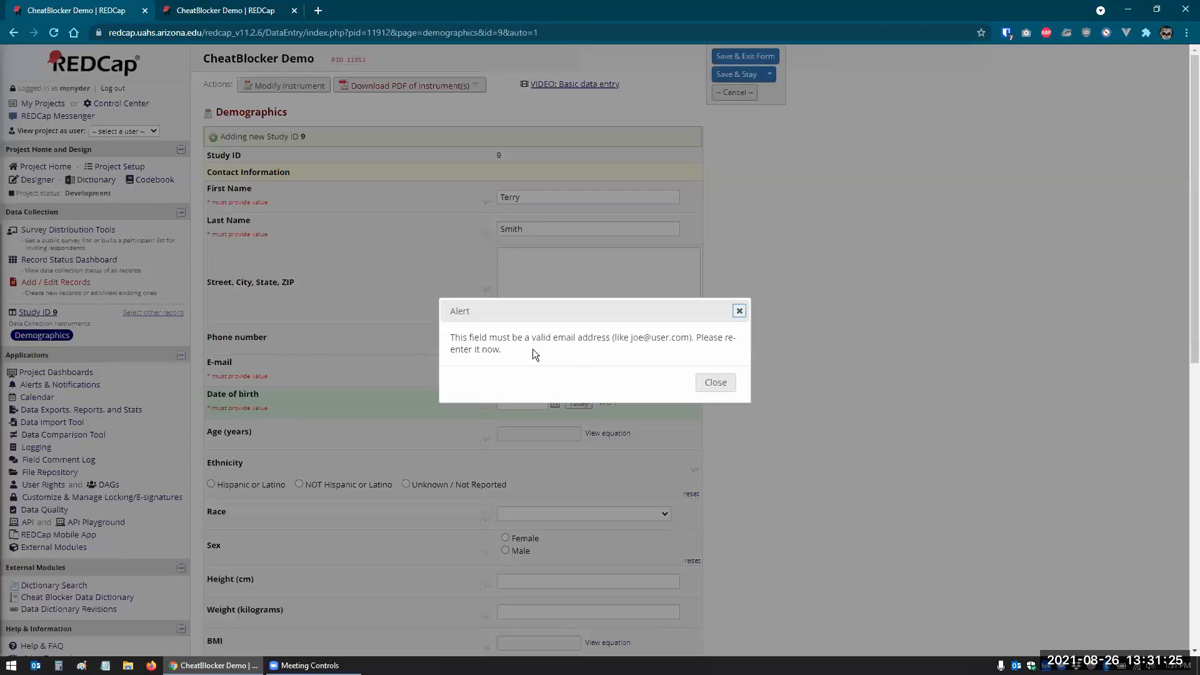
{"action": "left_click", "coordinate": [712, 383]}
{"action": "left_click", "coordinate": [556, 373]}
{"action": "type", "text": "l"}
{"action": "left_click_drag", "start_coordinate": [558, 371], "coordinate": [622, 373]}
{"action": "type", "text": ".co"}
{"action": "type", "text": "."}
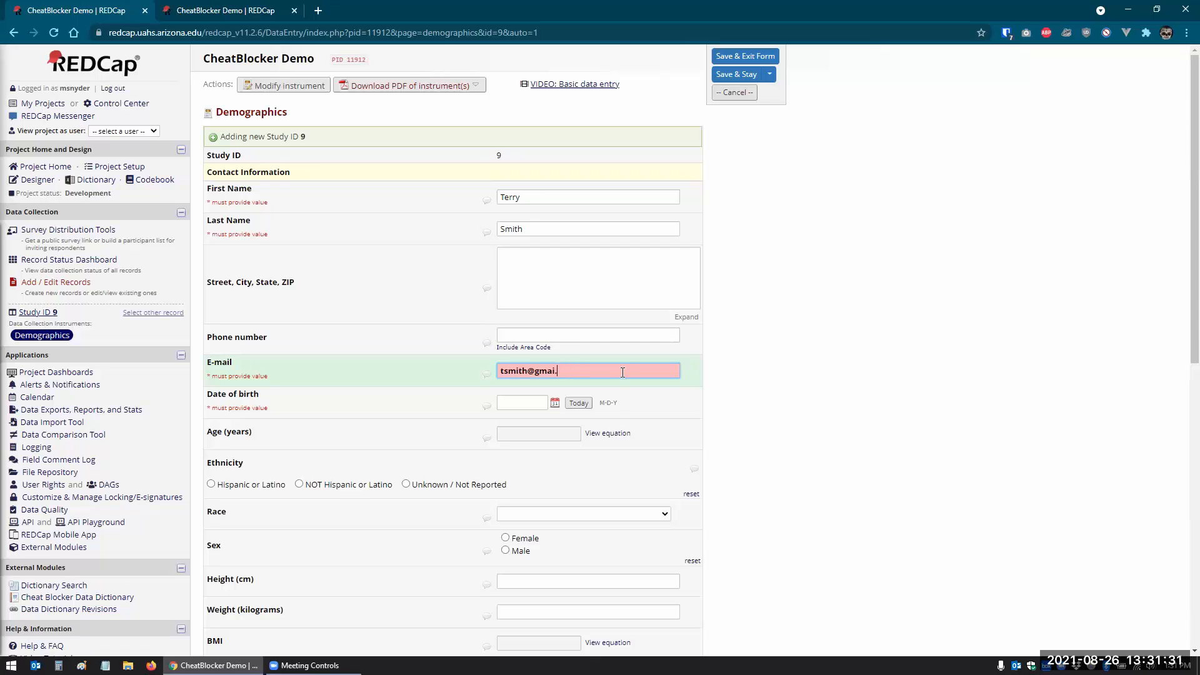
{"action": "key", "text": "BackSpace"}
{"action": "type", "text": "l.com"}
{"action": "key", "text": "Tab"}
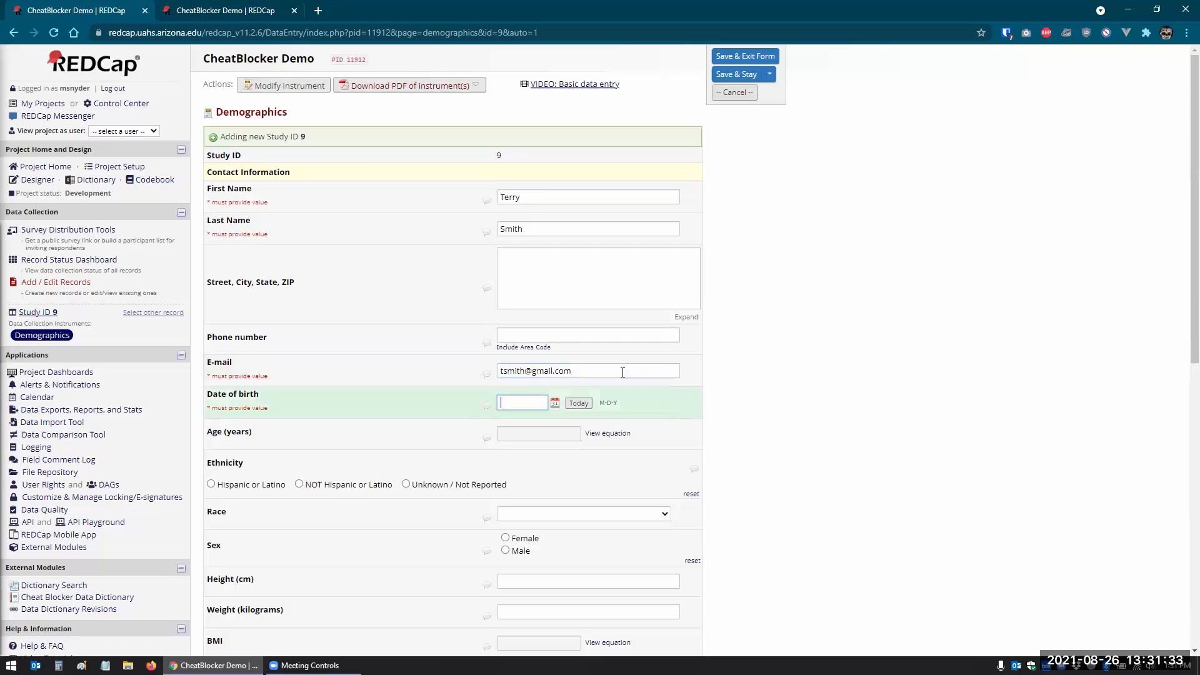
- Set today's date as birth date and save Study ID 9 twice, acknowledging the eligibility results
{"action": "left_click", "coordinate": [577, 404]}
{"action": "scroll", "coordinate": [741, 384], "scroll_direction": "down", "scroll_amount": 5}
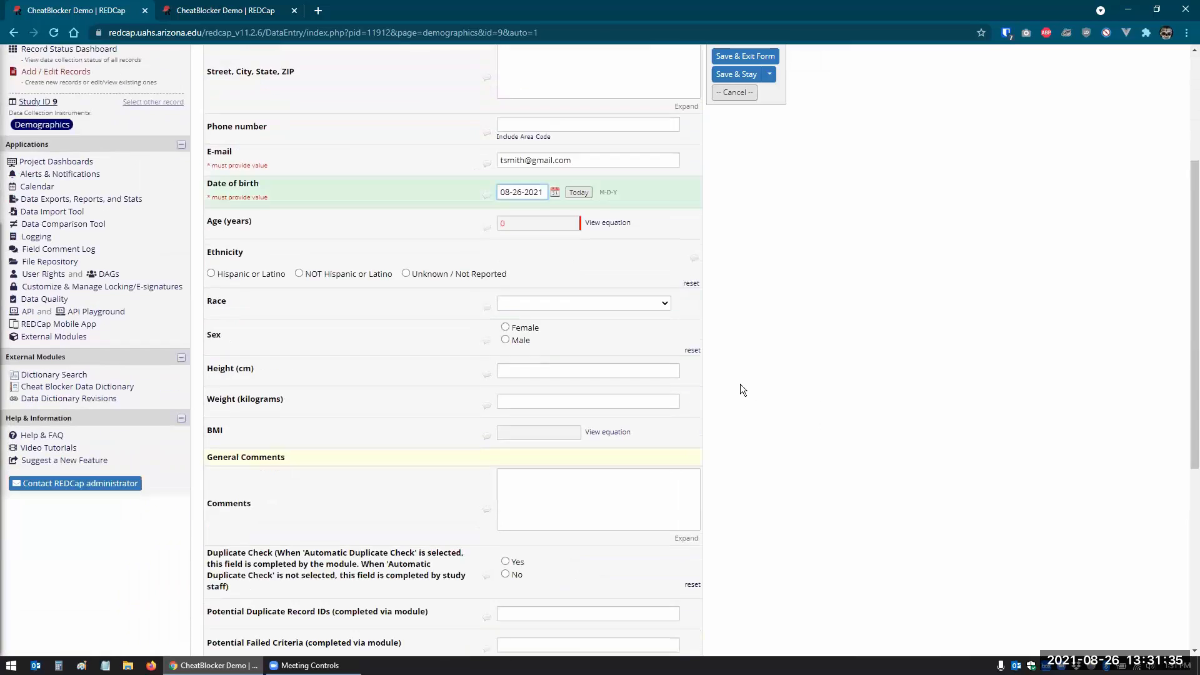
{"action": "scroll", "coordinate": [740, 383], "scroll_direction": "down", "scroll_amount": 4}
{"action": "left_click", "coordinate": [597, 538]}
{"action": "left_click", "coordinate": [709, 162]}
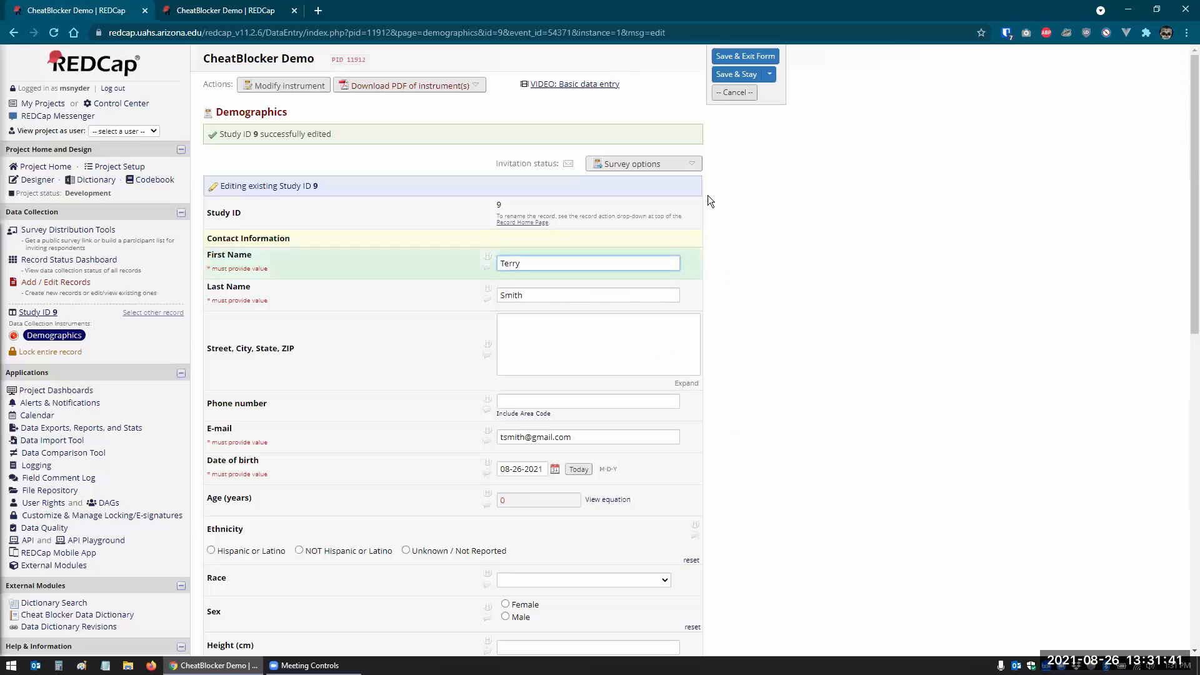
{"action": "scroll", "coordinate": [708, 195], "scroll_direction": "down", "scroll_amount": 3}
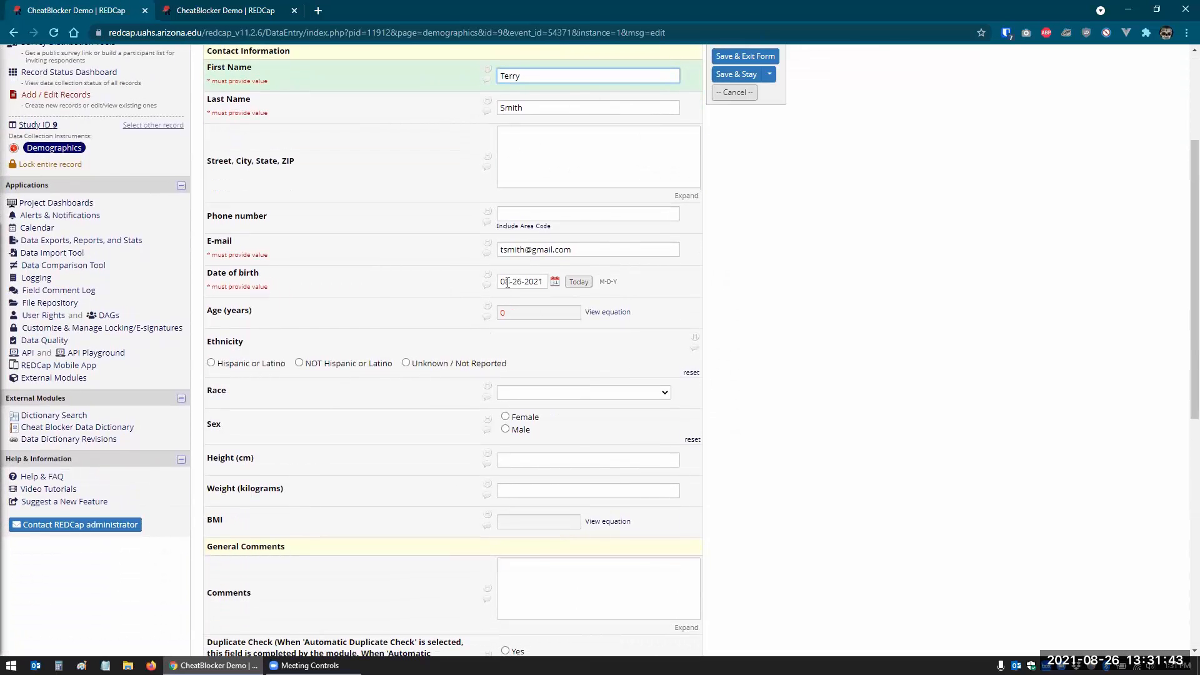
{"action": "scroll", "coordinate": [513, 281], "scroll_direction": "down", "scroll_amount": 8}
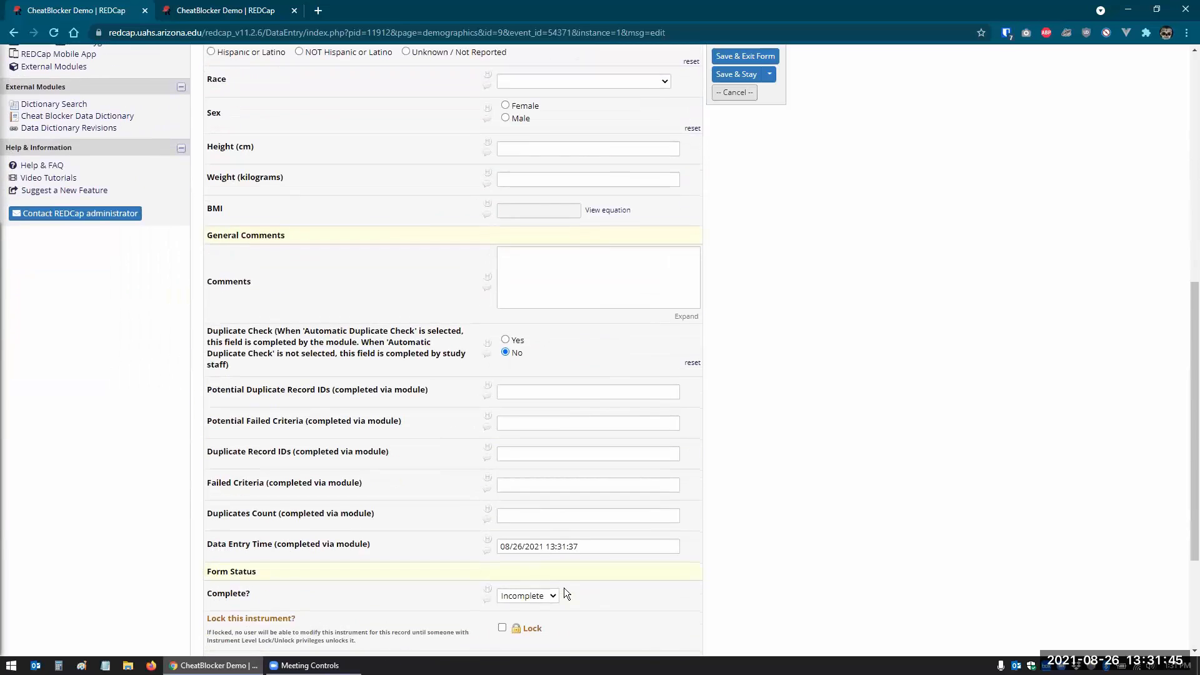
{"action": "left_click", "coordinate": [590, 480]}
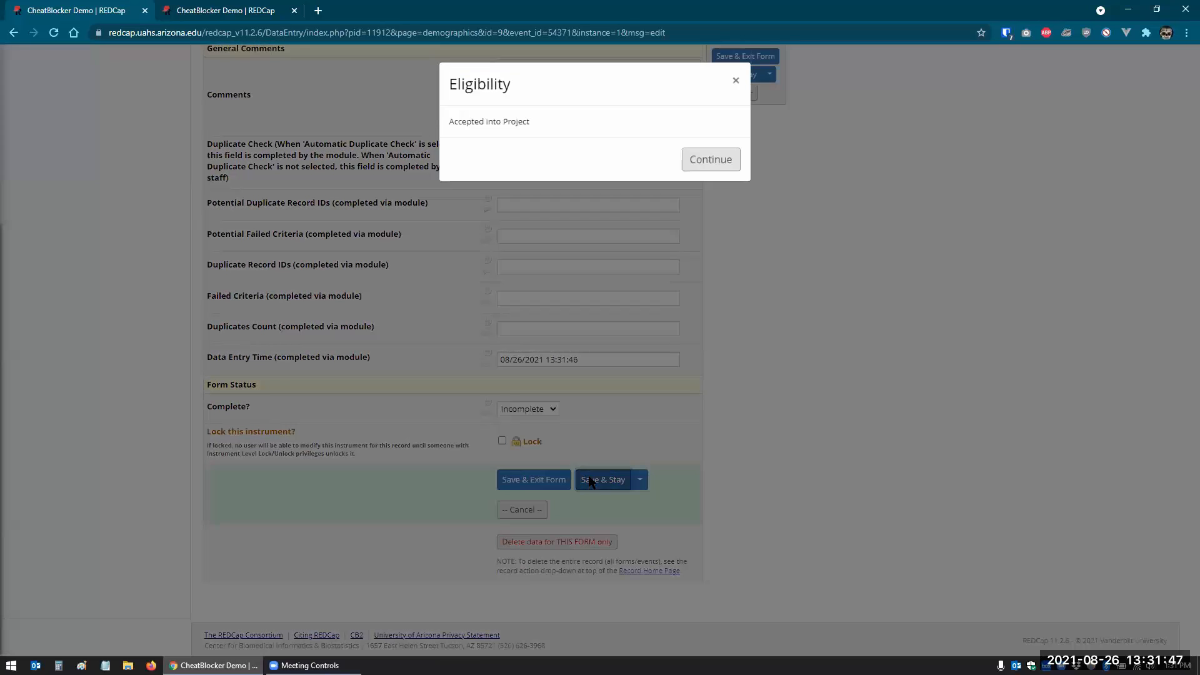
{"action": "left_click", "coordinate": [707, 149]}
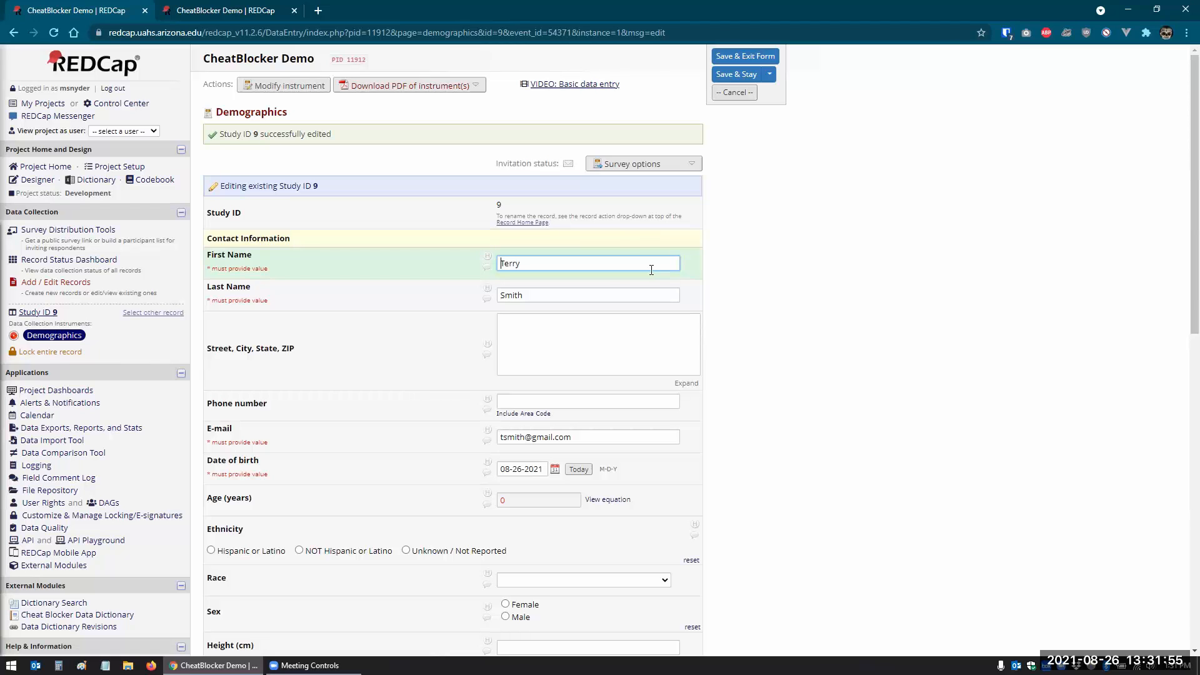
- Open record 7's Demographics form from the Record Status Dashboard, then return to the dashboard
{"action": "left_click", "coordinate": [88, 265]}
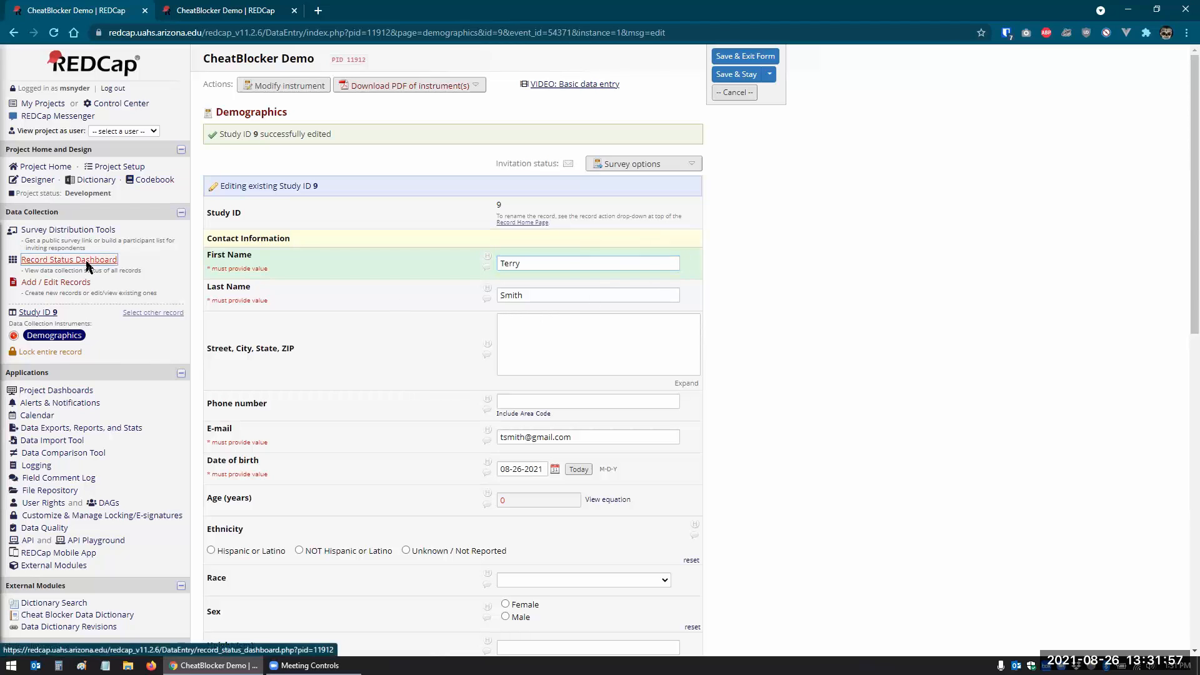
{"action": "left_click", "coordinate": [275, 410]}
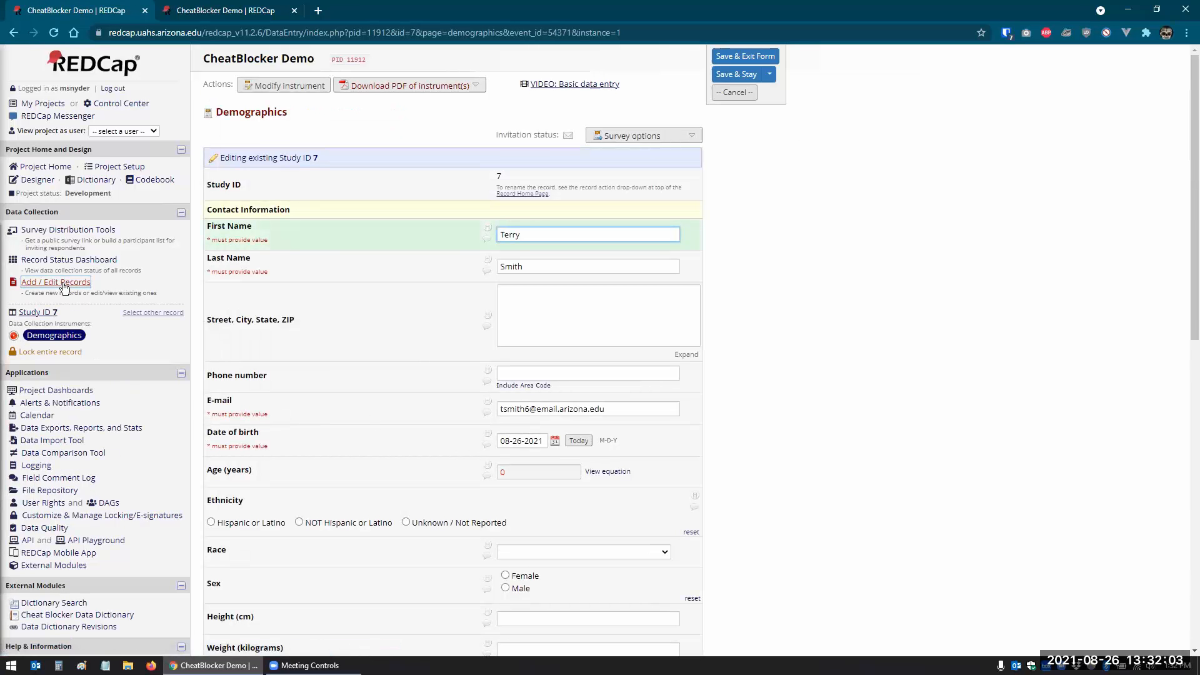
{"action": "left_click", "coordinate": [61, 264]}
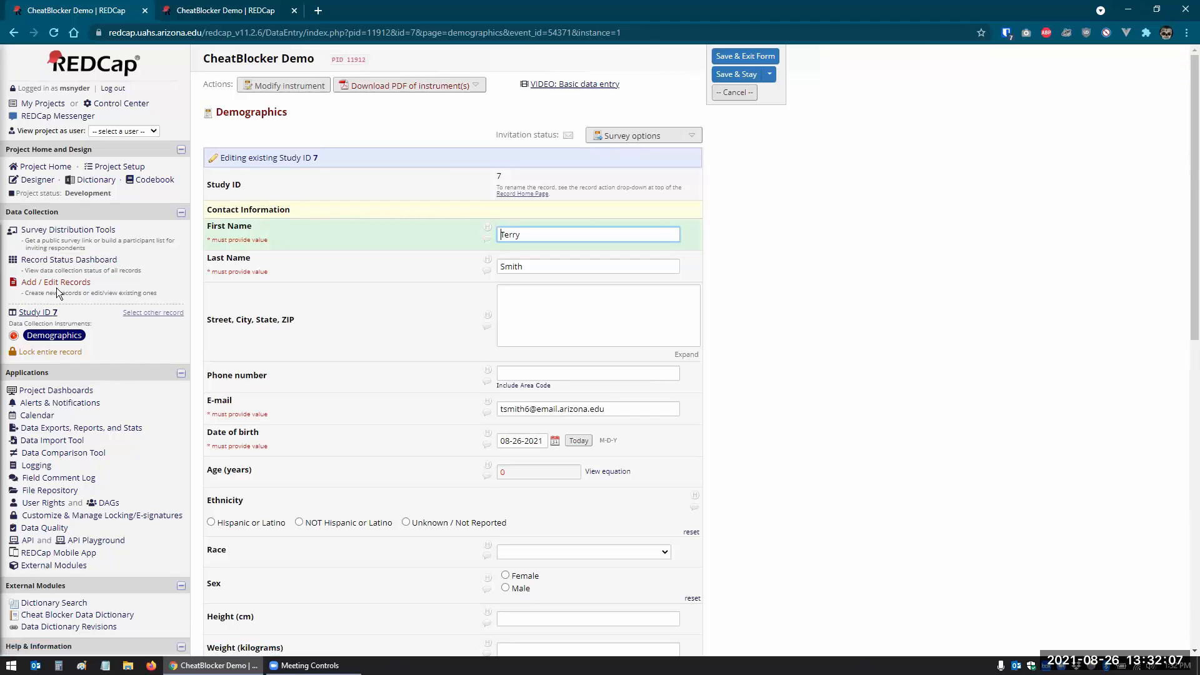
{"action": "left_click", "coordinate": [80, 263]}
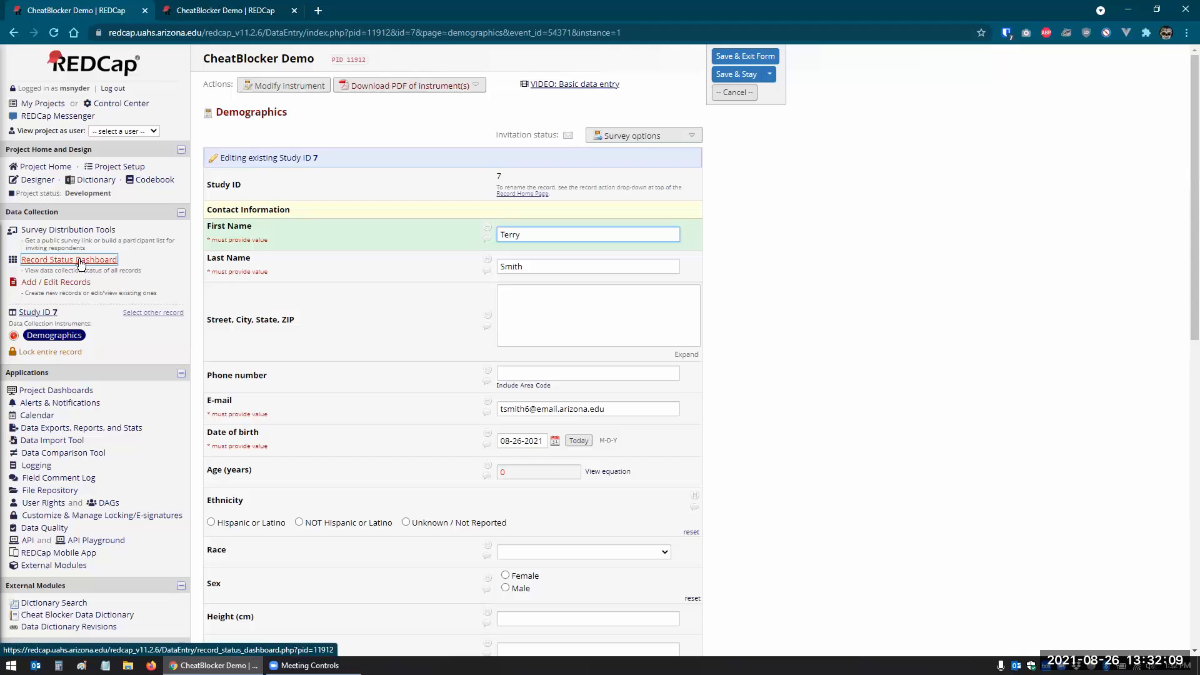
{"action": "left_click", "coordinate": [80, 263]}
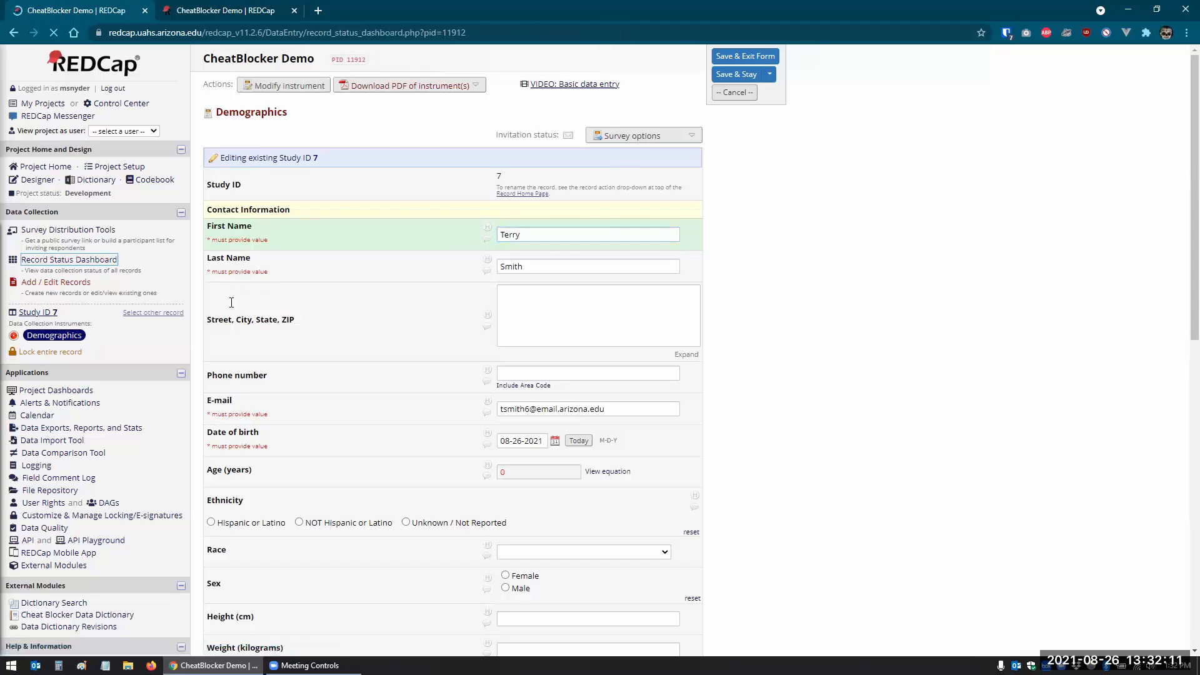
- Set record 9's birth date to today, re-save it, and acknowledge the eligibility result
{"action": "left_click", "coordinate": [276, 442]}
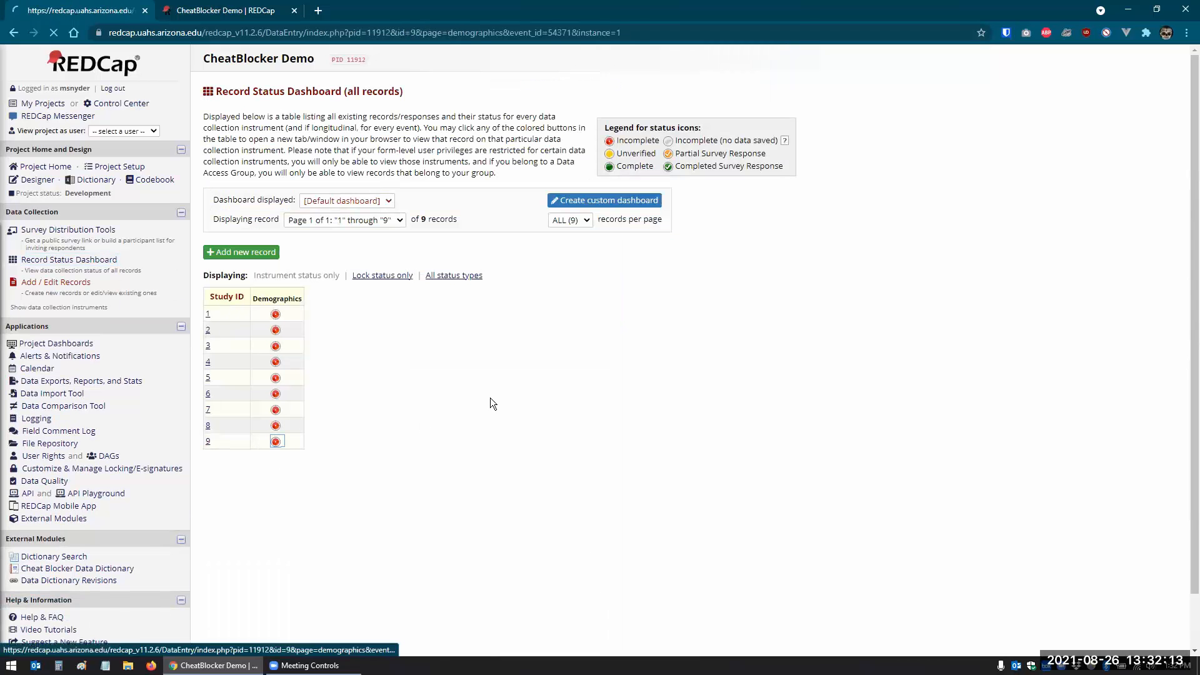
{"action": "left_click", "coordinate": [571, 443]}
{"action": "scroll", "coordinate": [725, 467], "scroll_direction": "down", "scroll_amount": 15}
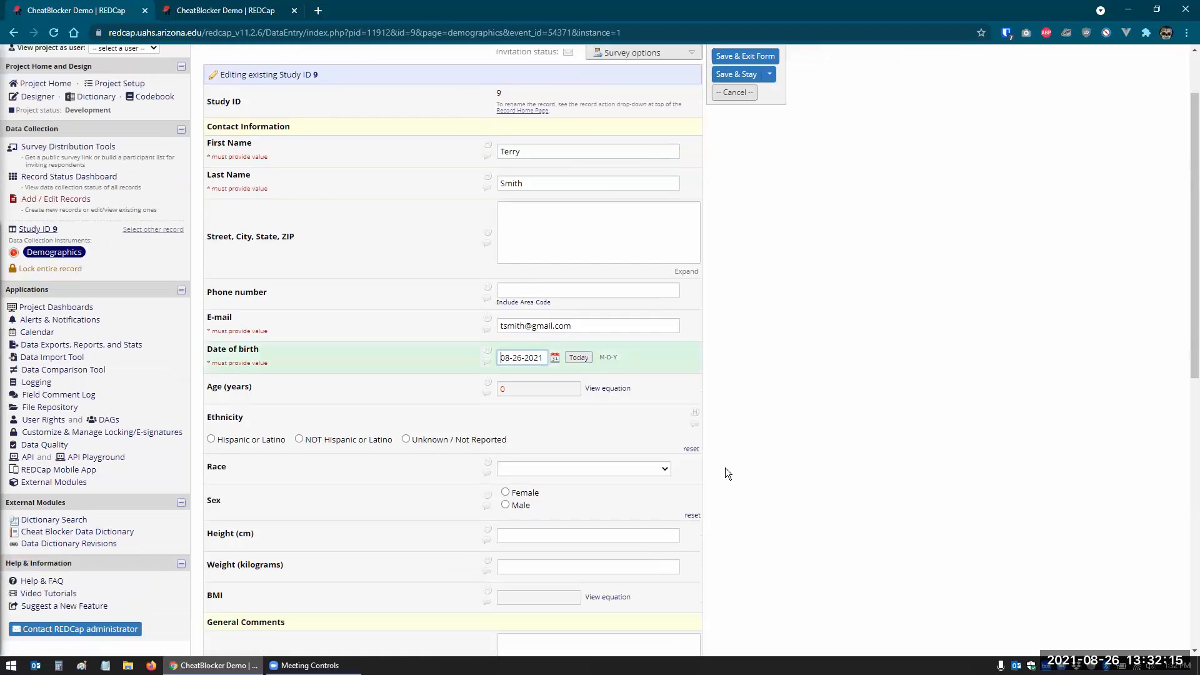
{"action": "left_click", "coordinate": [614, 479]}
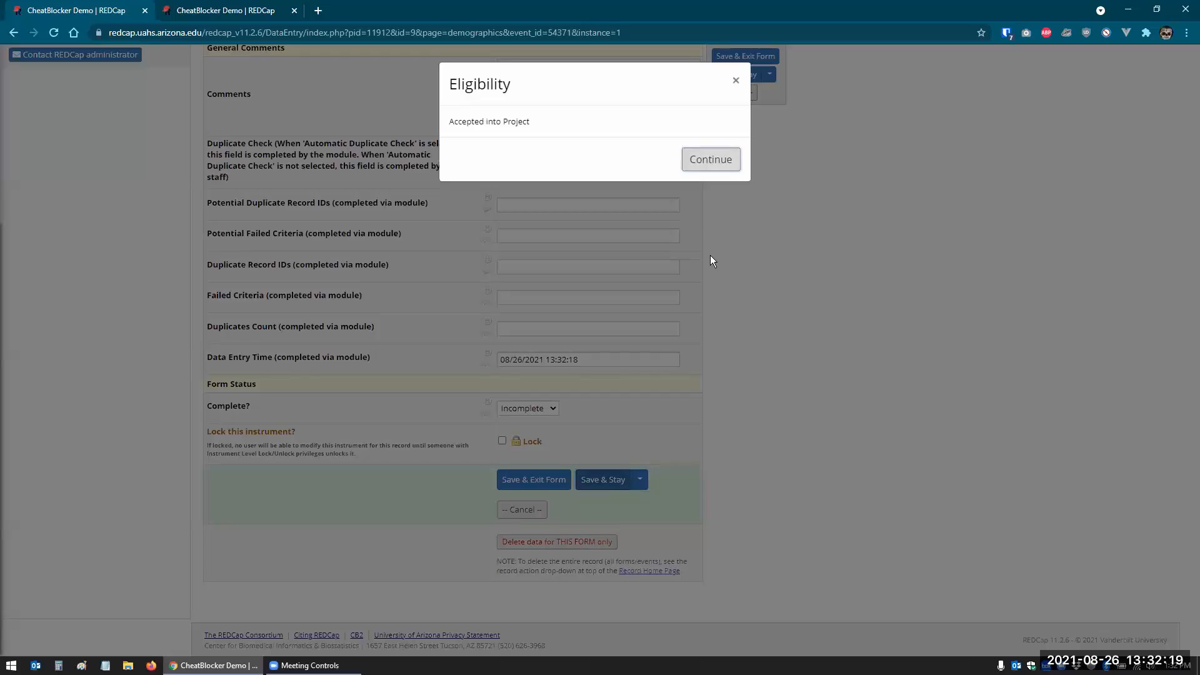
{"action": "left_click", "coordinate": [711, 159]}
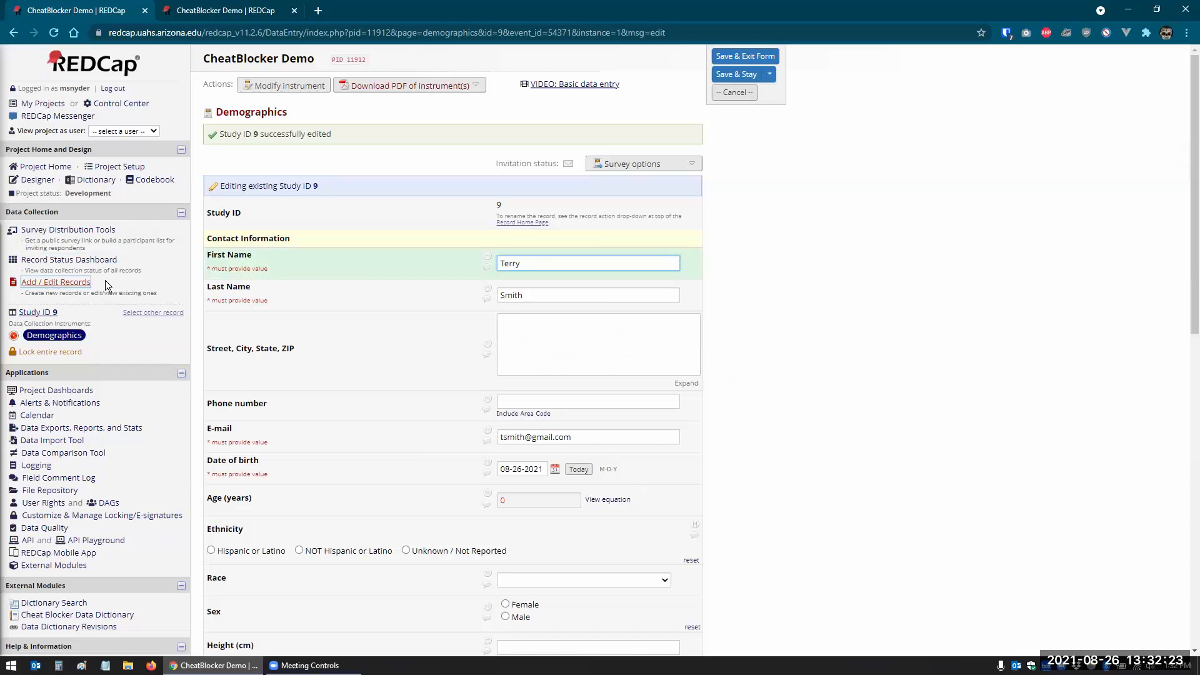
{"action": "left_click", "coordinate": [41, 282]}
- Create Study ID 10 with the same name, a different e-mail and birth date 08-26-2021, and save it
{"action": "left_click", "coordinate": [484, 245]}
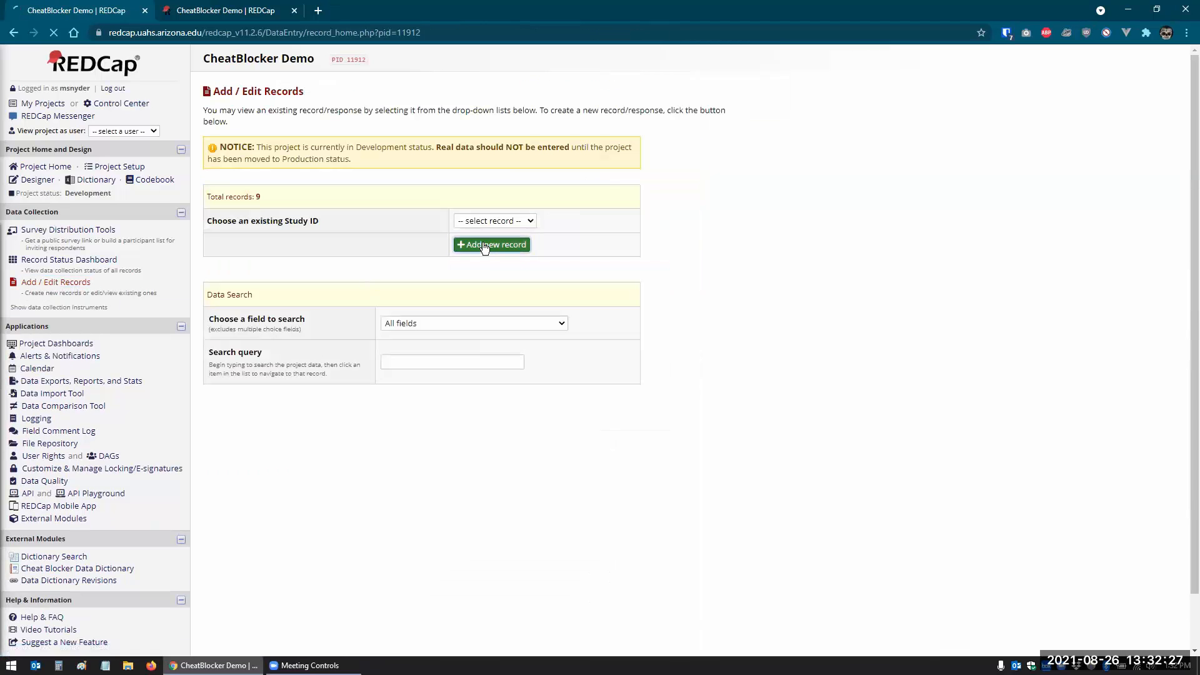
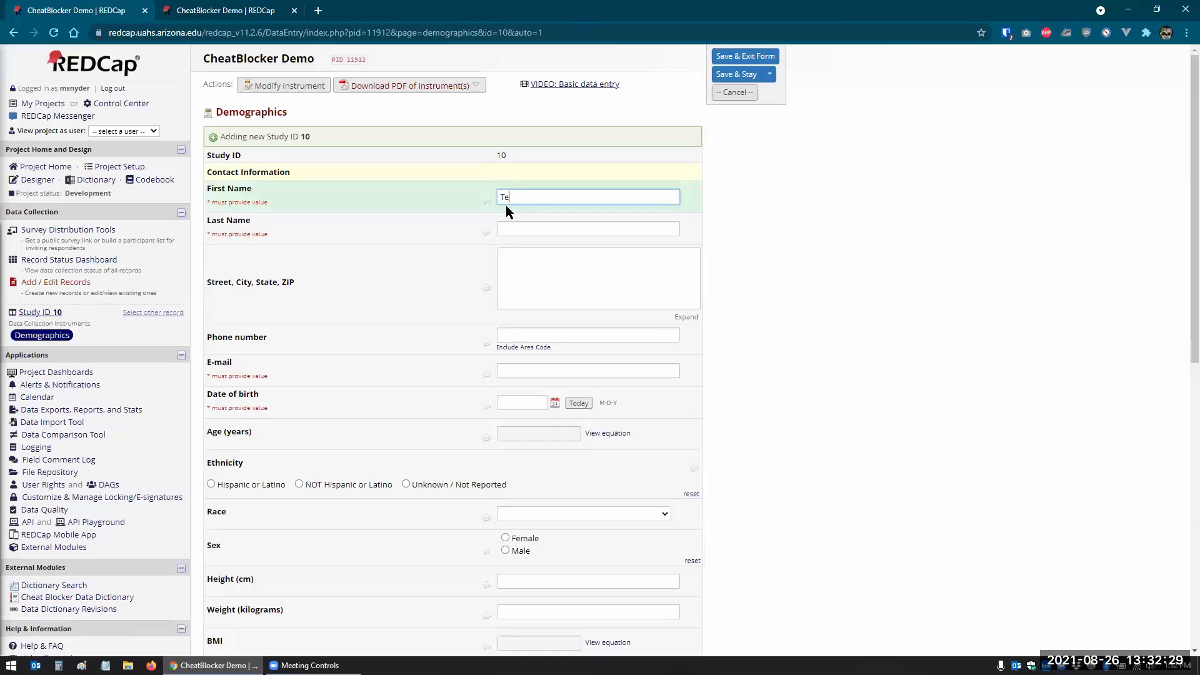
{"action": "key", "text": "Tab"}
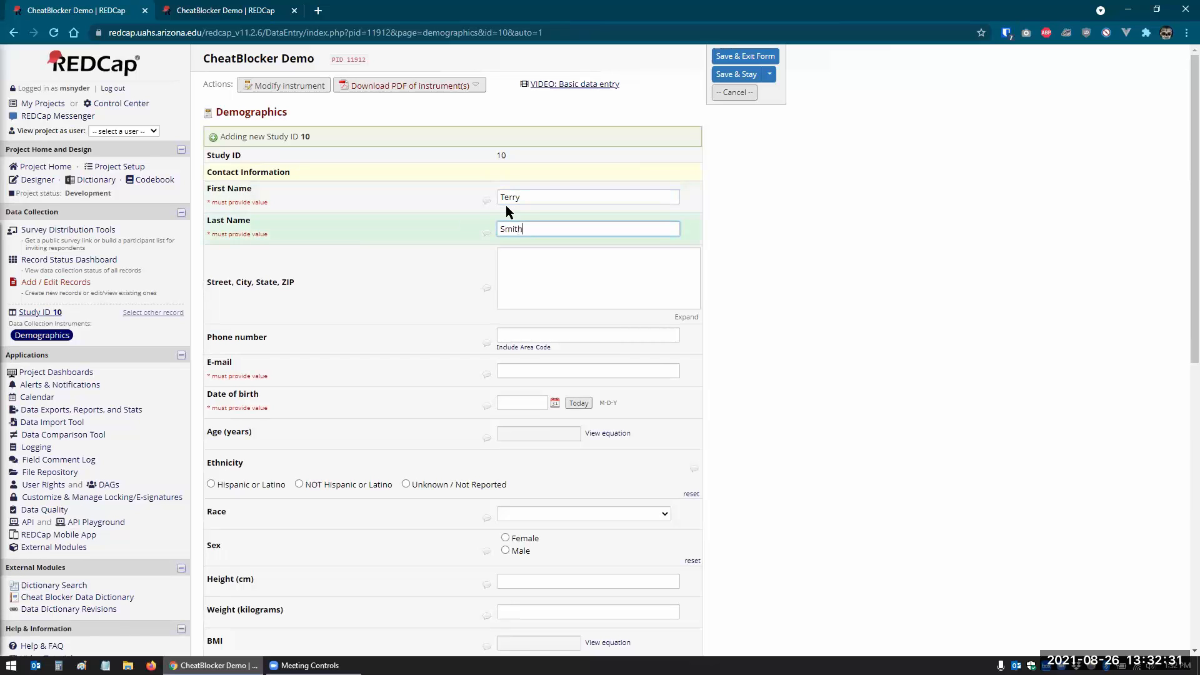
{"action": "key", "text": "Tab"}
{"action": "key", "text": "Tab"}
{"action": "key", "text": "Tab"}
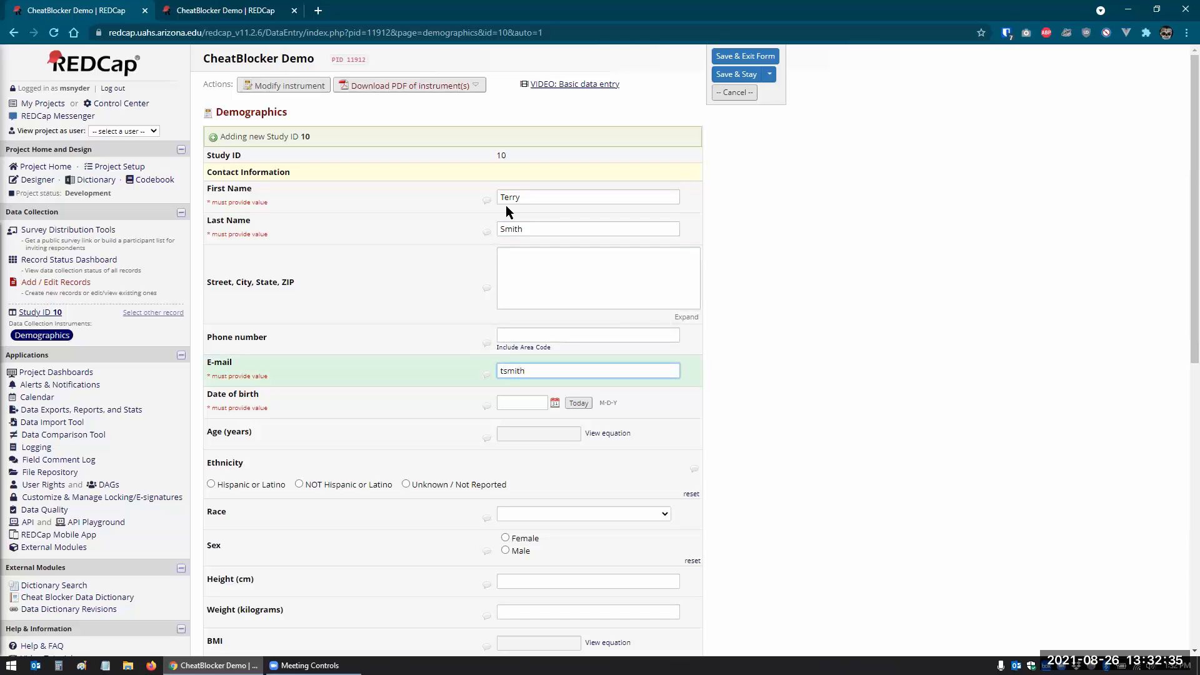
{"action": "key", "text": "Tab"}
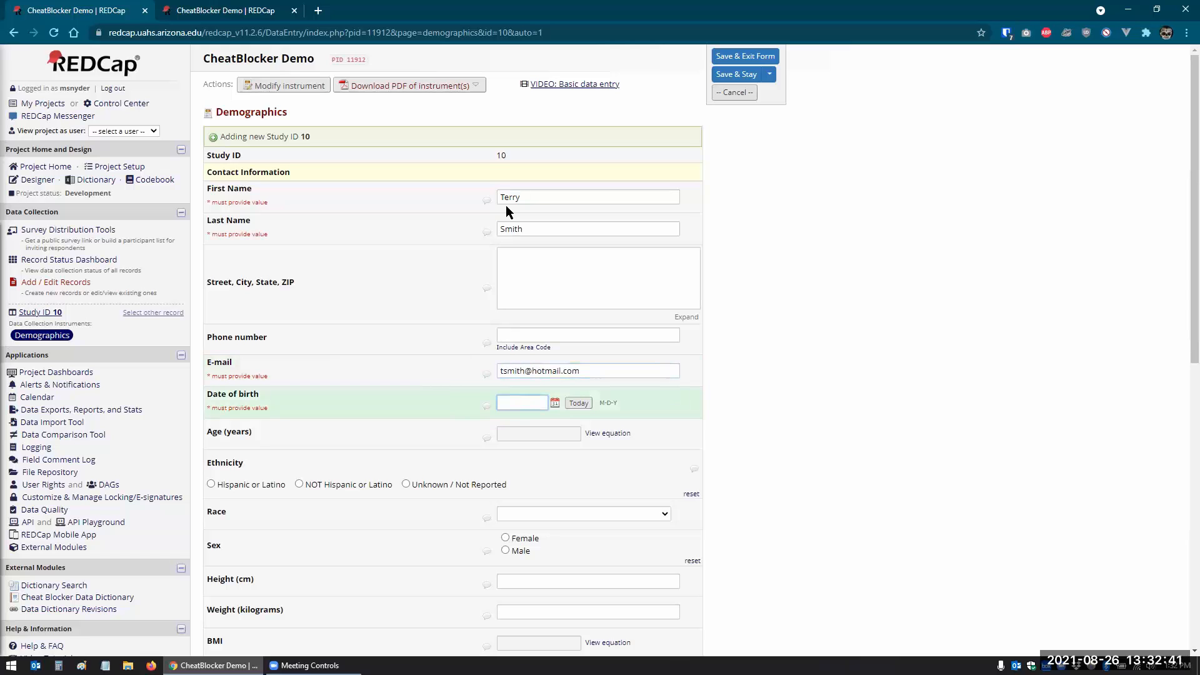
{"action": "left_click", "coordinate": [579, 402]}
{"action": "scroll", "coordinate": [826, 459], "scroll_direction": "down", "scroll_amount": 9}
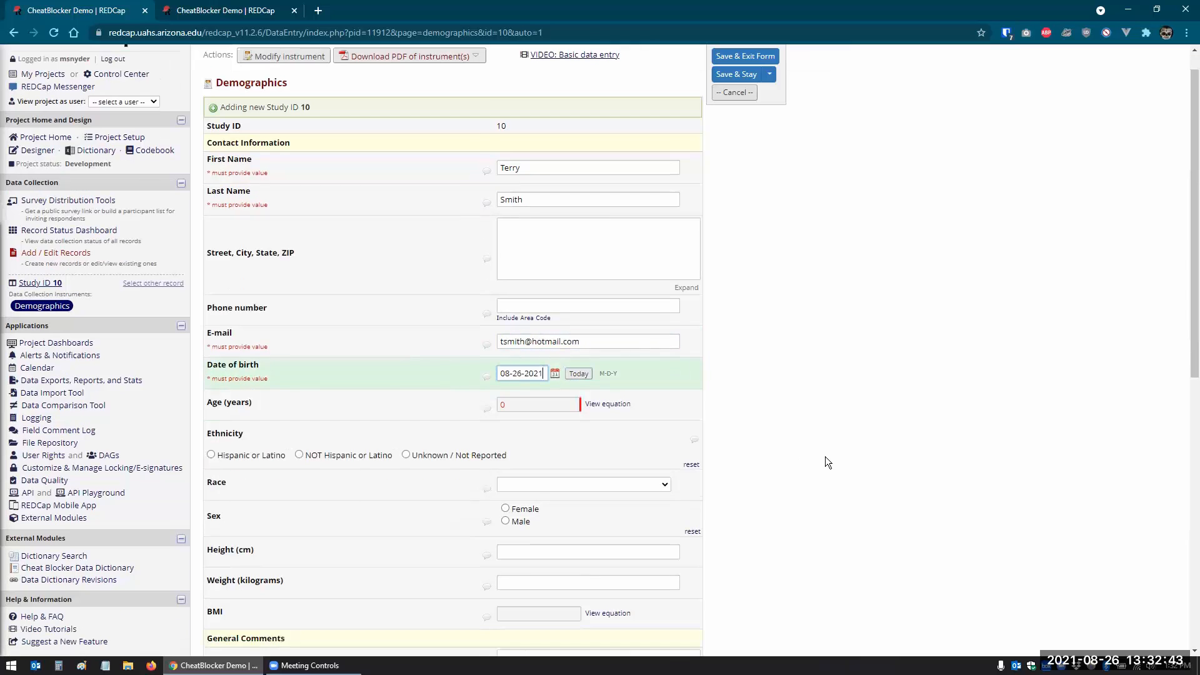
{"action": "left_click", "coordinate": [592, 545]}
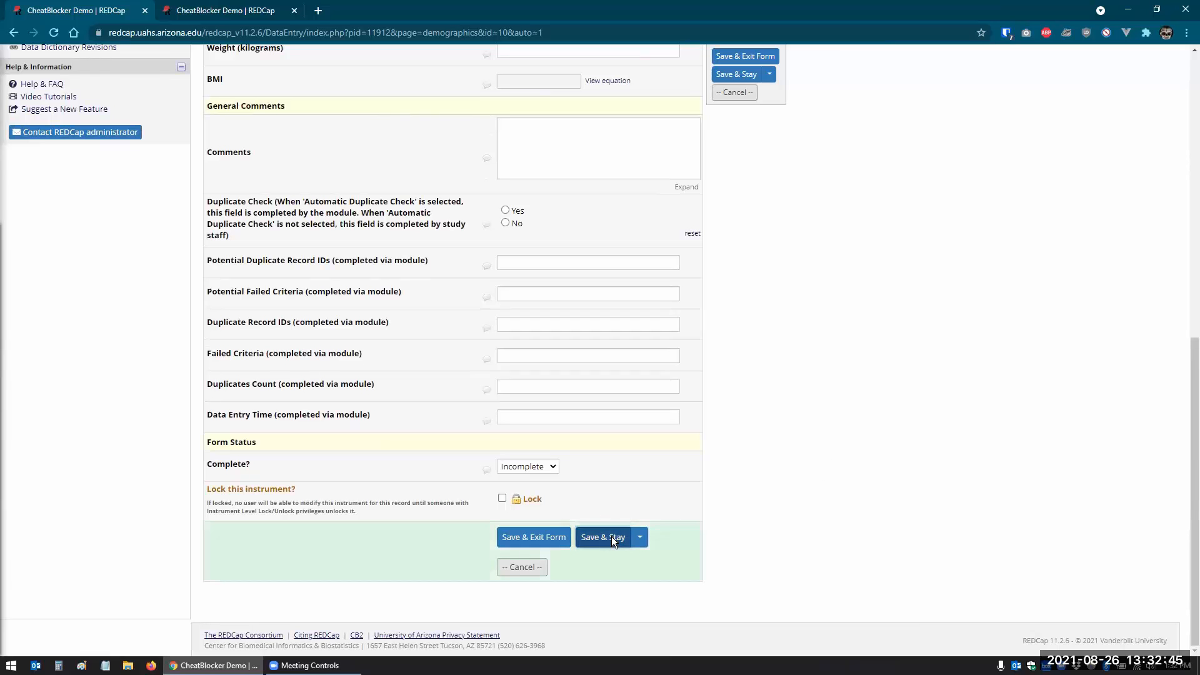
{"action": "left_click", "coordinate": [718, 158]}
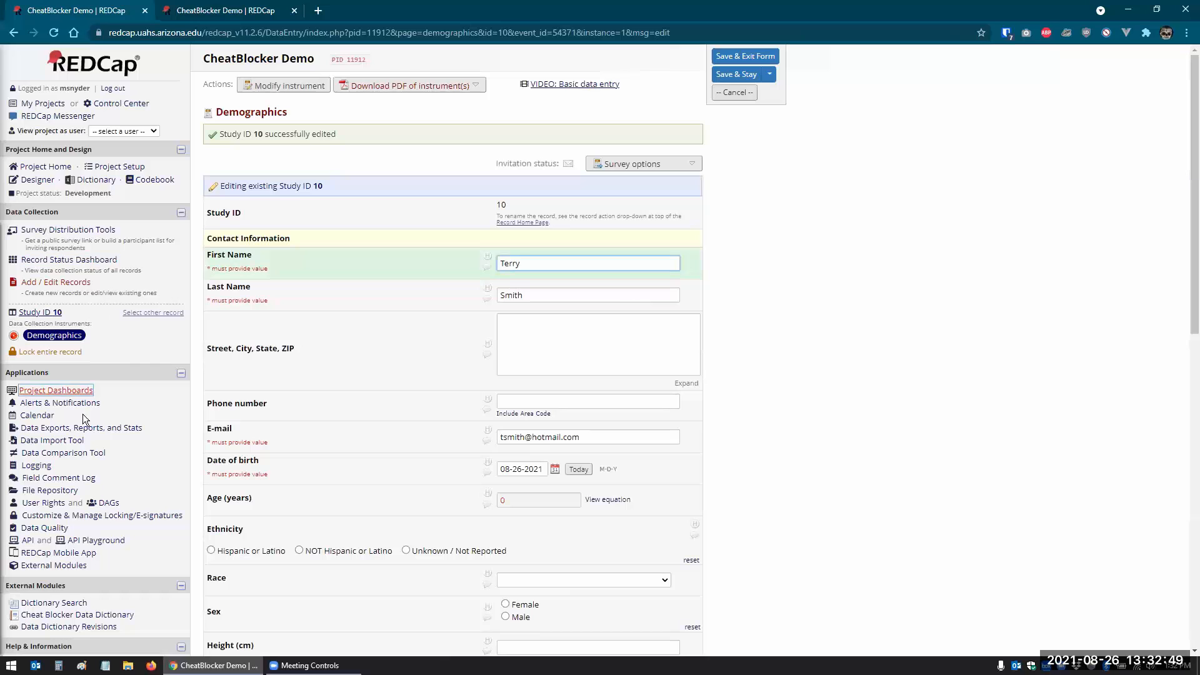
- Open CheatBlocker's configuration from External Modules and scroll to its two criteria groups
{"action": "left_click", "coordinate": [60, 566]}
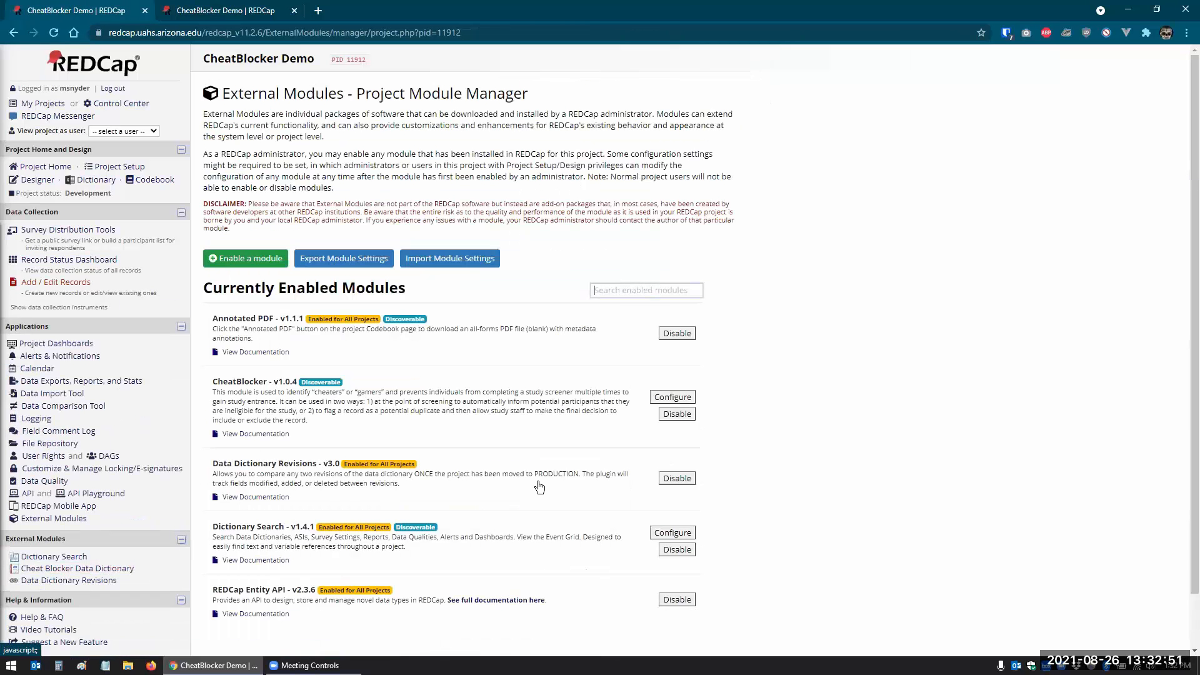
{"action": "left_click", "coordinate": [671, 398]}
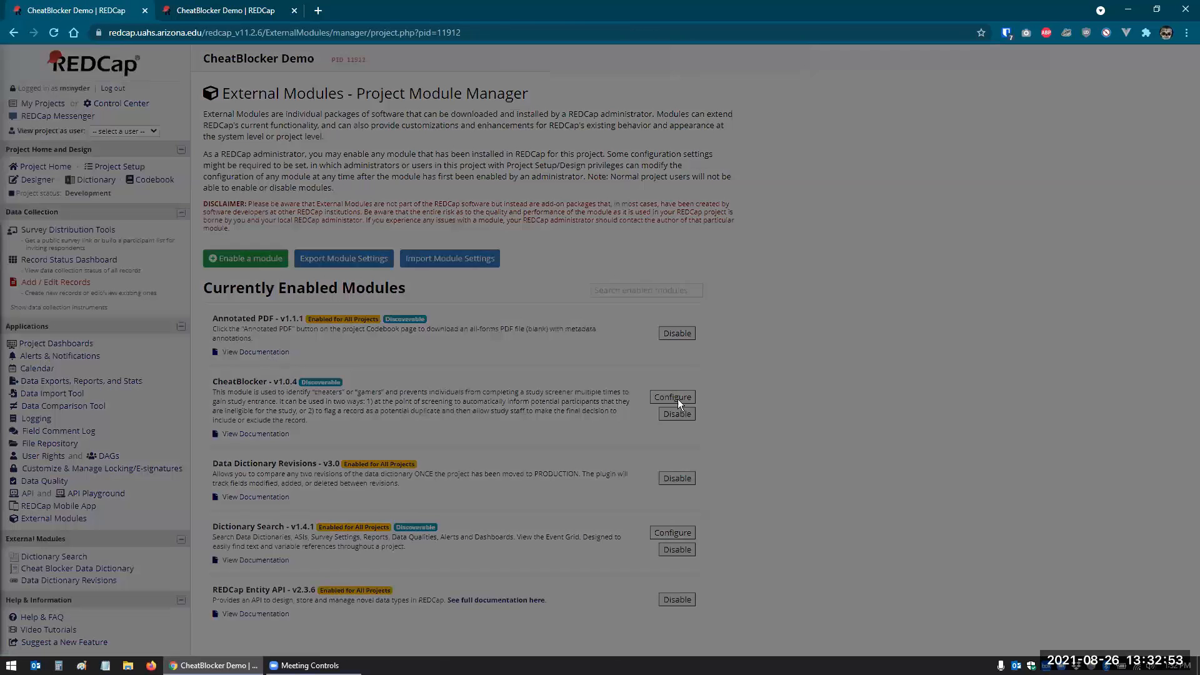
{"action": "scroll", "coordinate": [629, 317], "scroll_direction": "down", "scroll_amount": 4}
{"action": "scroll", "coordinate": [628, 314], "scroll_direction": "down", "scroll_amount": 2}
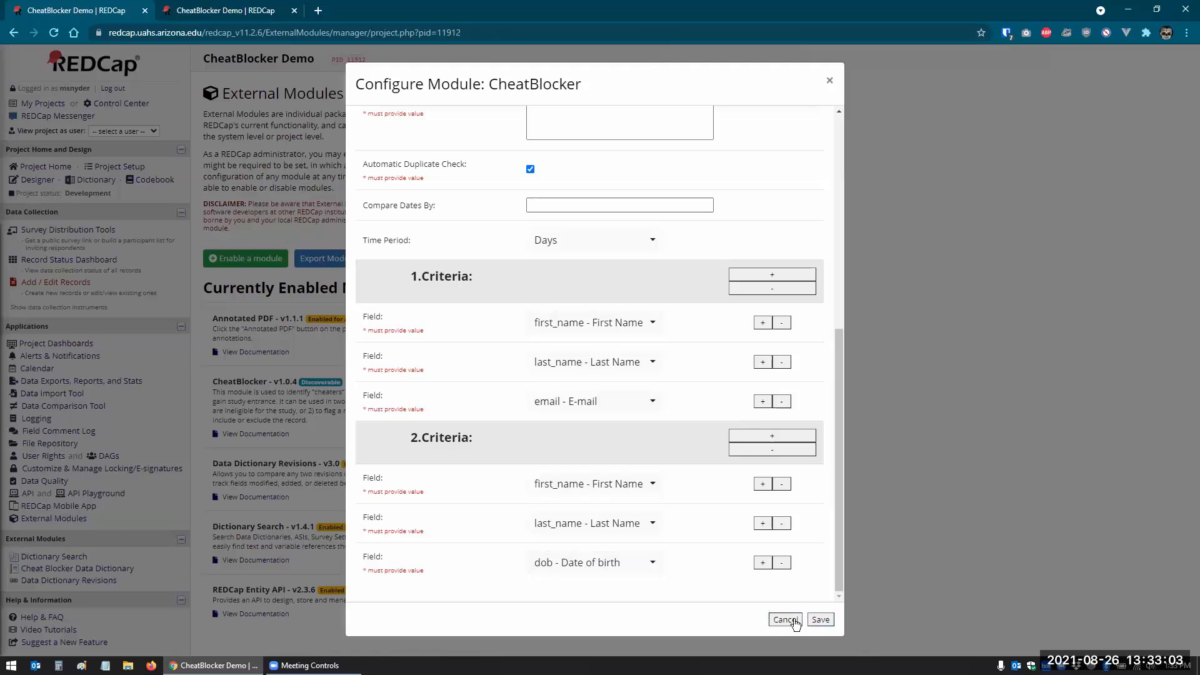
- Cancel the CheatBlocker configuration without saving and return to the External Modules list
{"action": "left_click", "coordinate": [785, 619]}
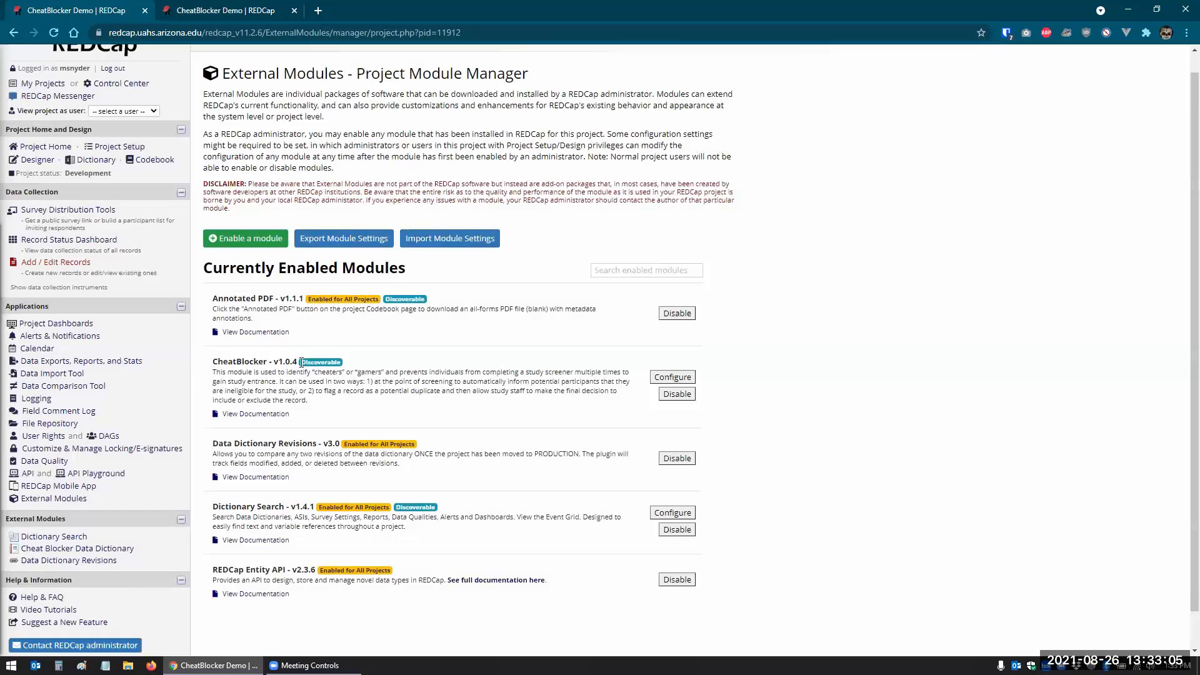
{"action": "scroll", "coordinate": [301, 363], "scroll_direction": "down", "scroll_amount": 1}
{"action": "scroll", "coordinate": [282, 381], "scroll_direction": "up", "scroll_amount": 2}
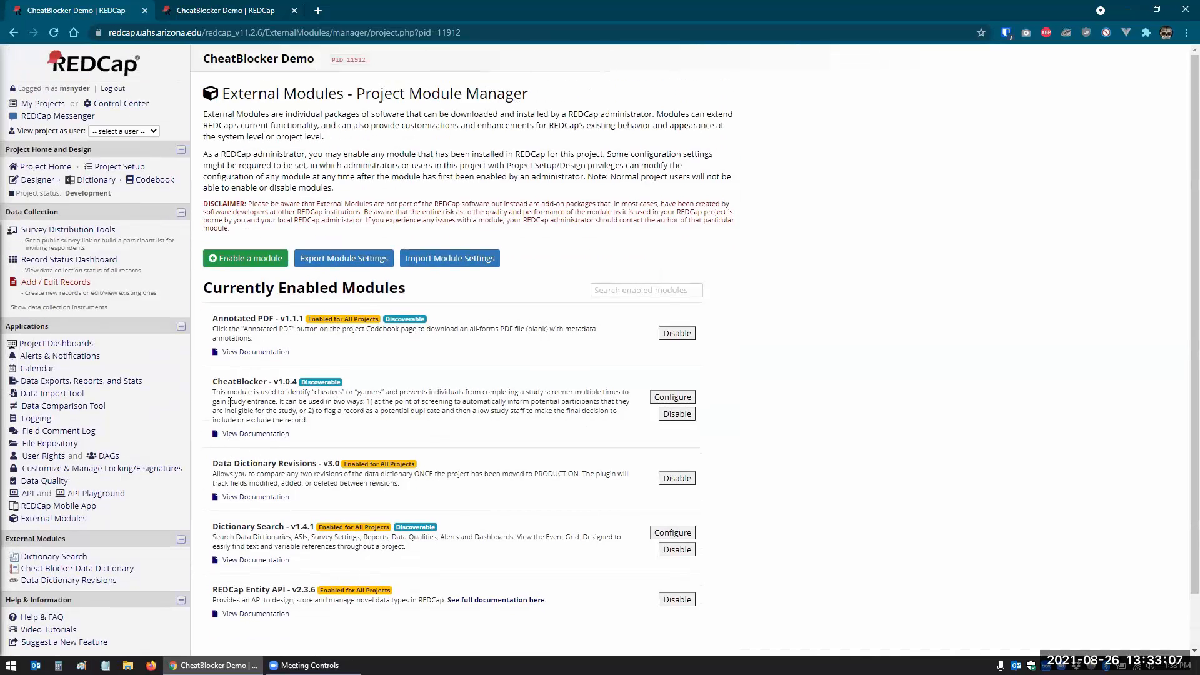
{"action": "left_click", "coordinate": [32, 182]}
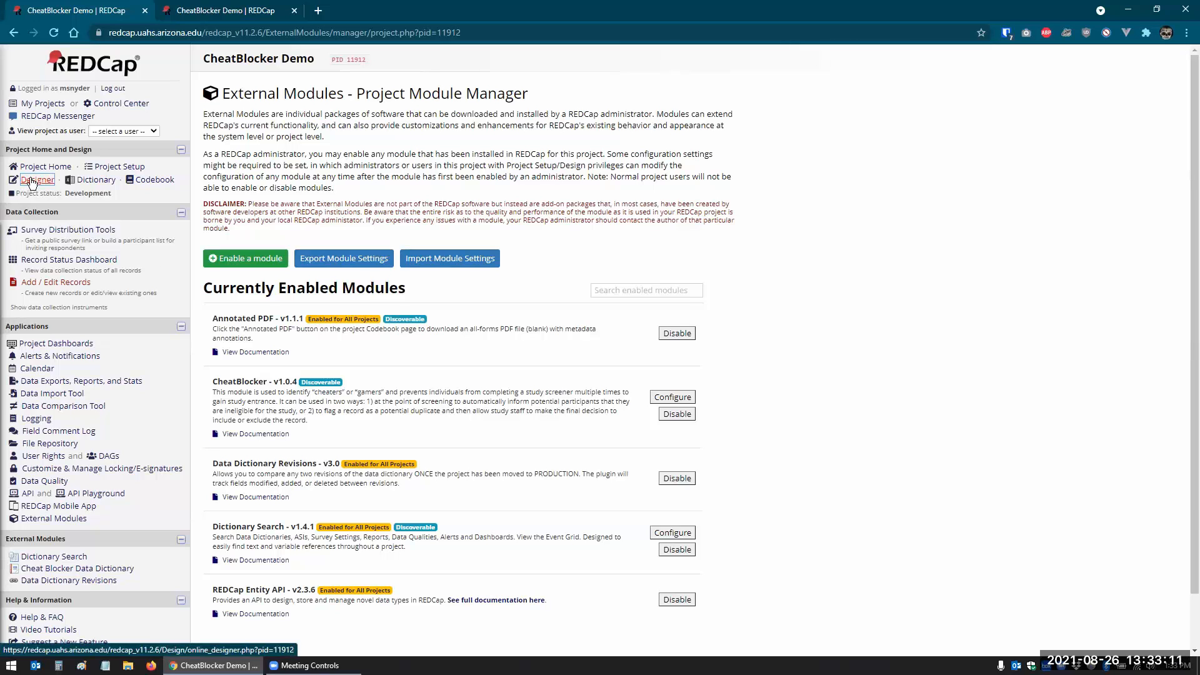
- Open the Data Dictionary page and download the project's current data dictionary
{"action": "left_click", "coordinate": [76, 570]}
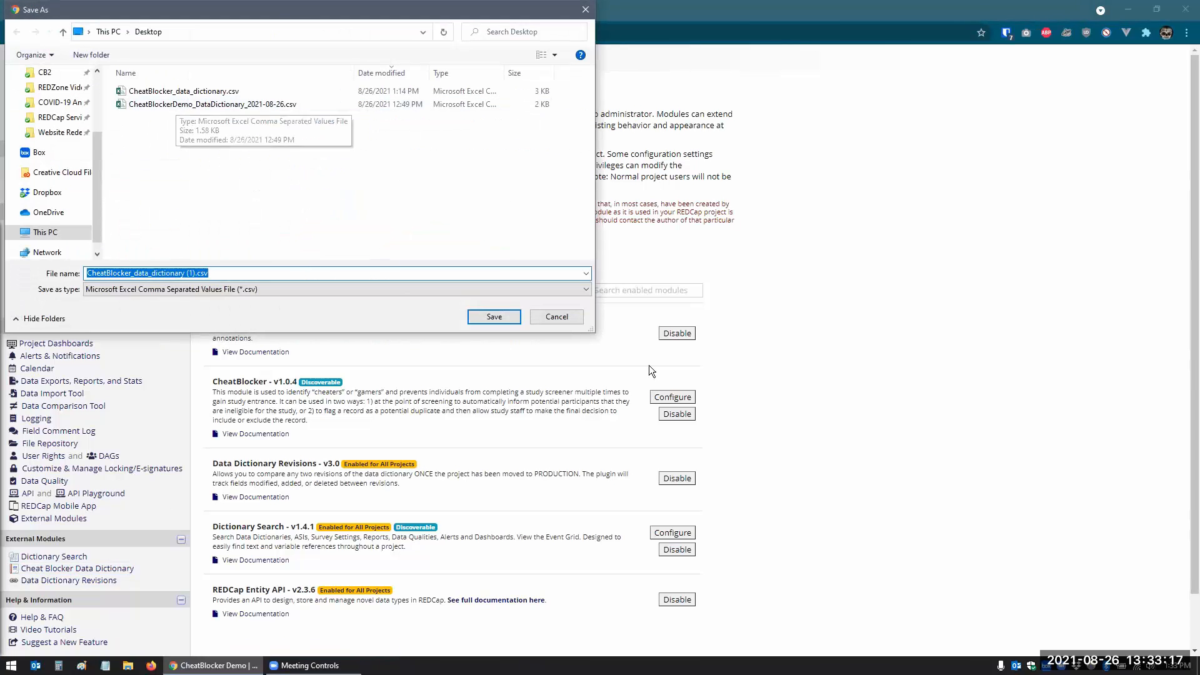
{"action": "left_click", "coordinate": [561, 317]}
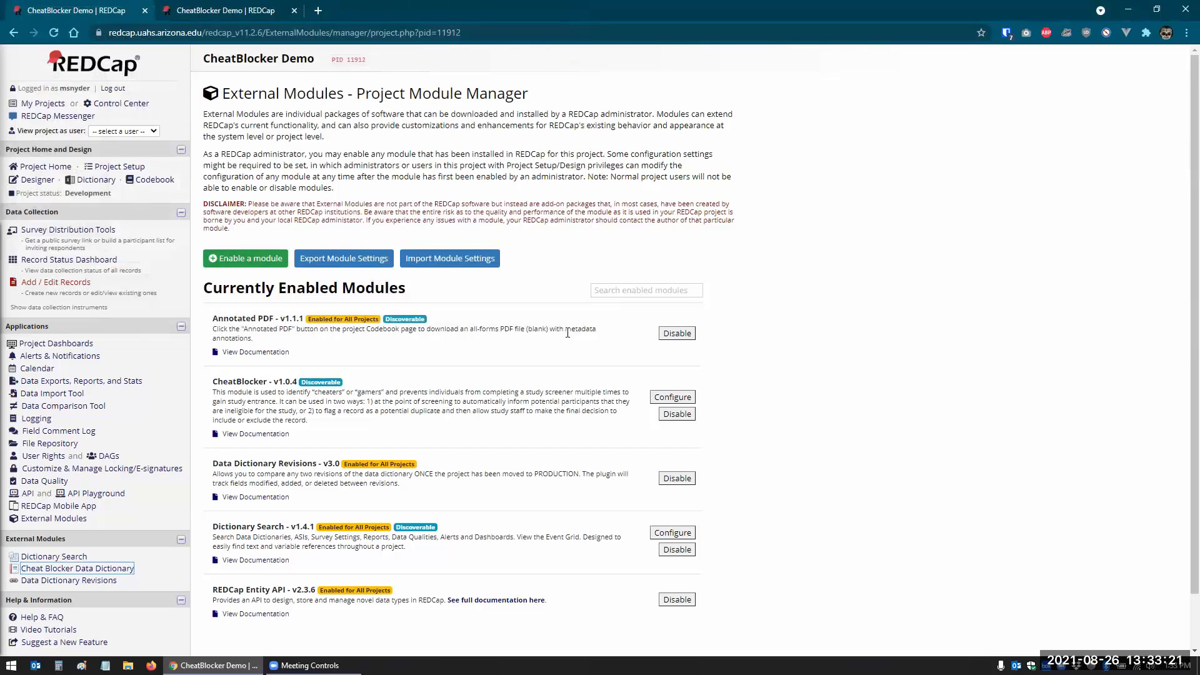
{"action": "left_click", "coordinate": [63, 406]}
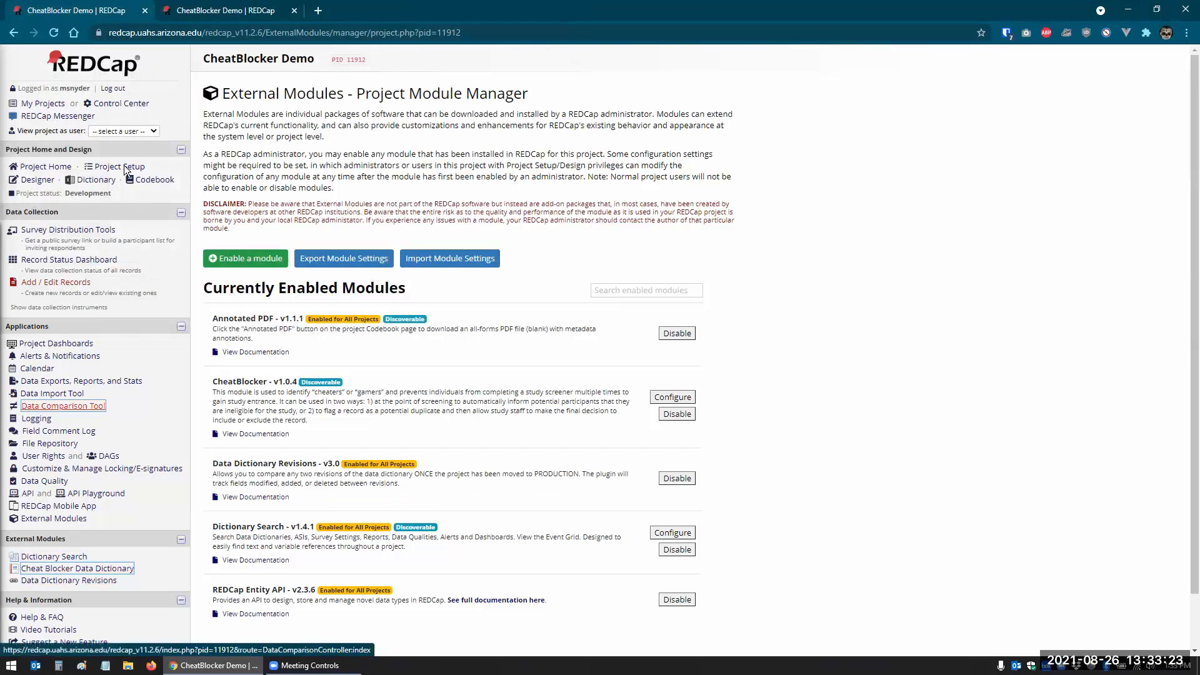
{"action": "left_click", "coordinate": [102, 183]}
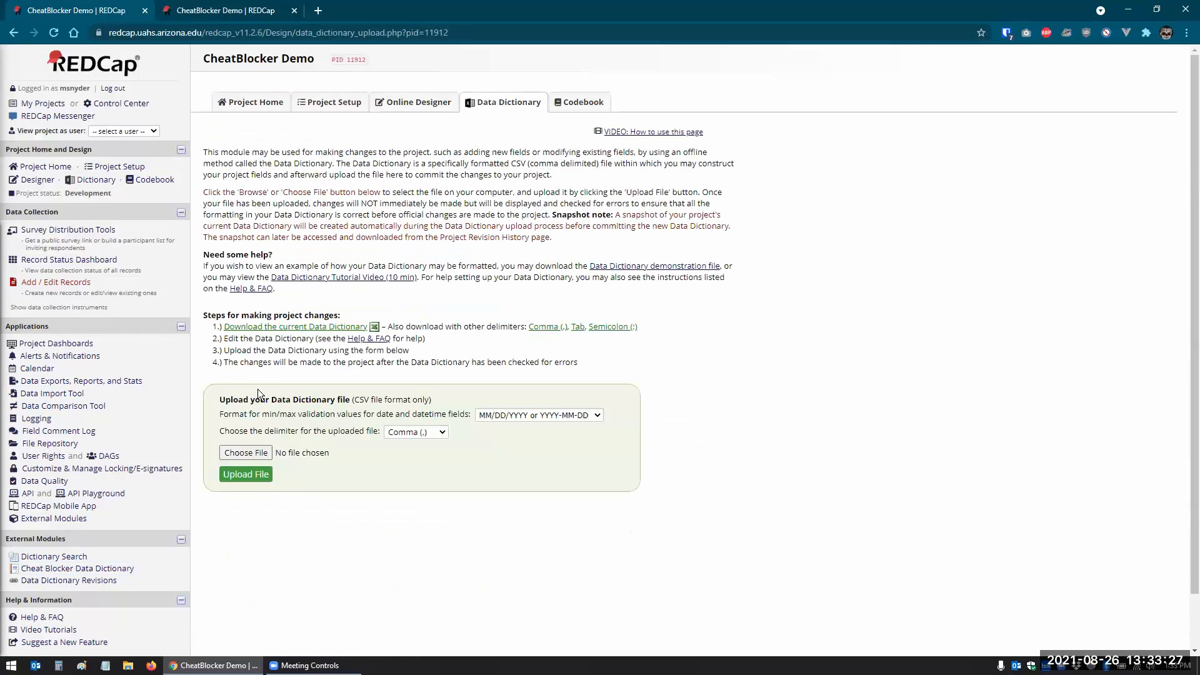
{"action": "left_click", "coordinate": [282, 326]}
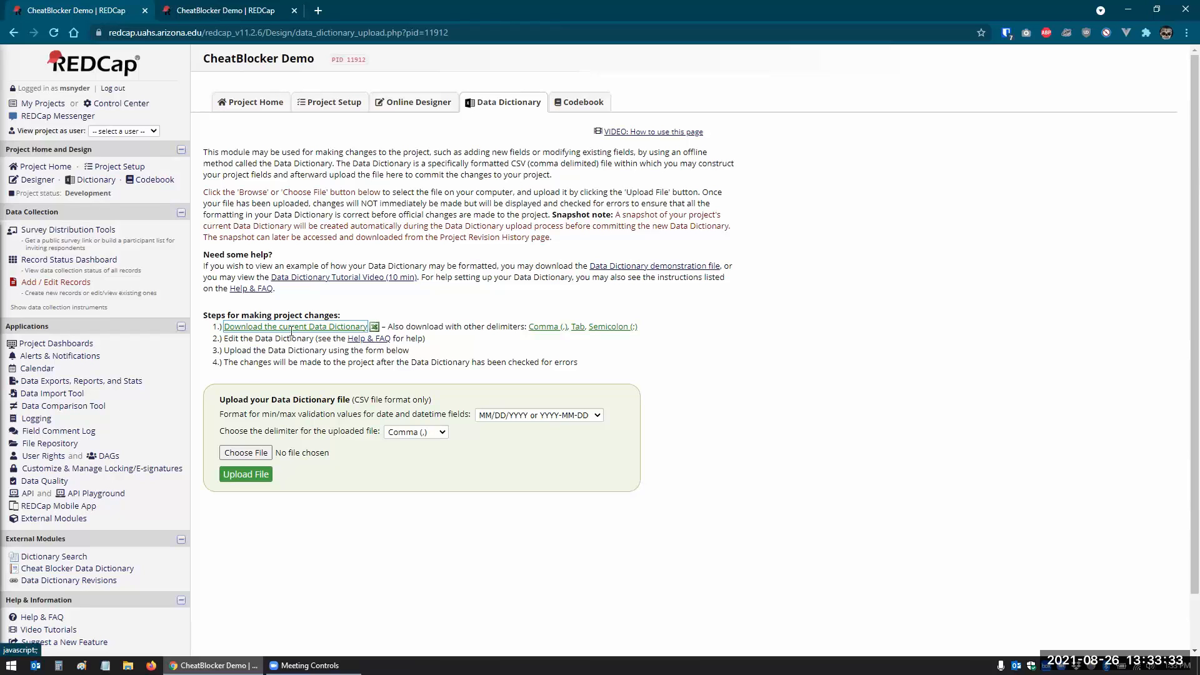
- Upload CheatBlocker_data_dictionary.csv as the data dictionary and commit its field changes
{"action": "left_click", "coordinate": [248, 452]}
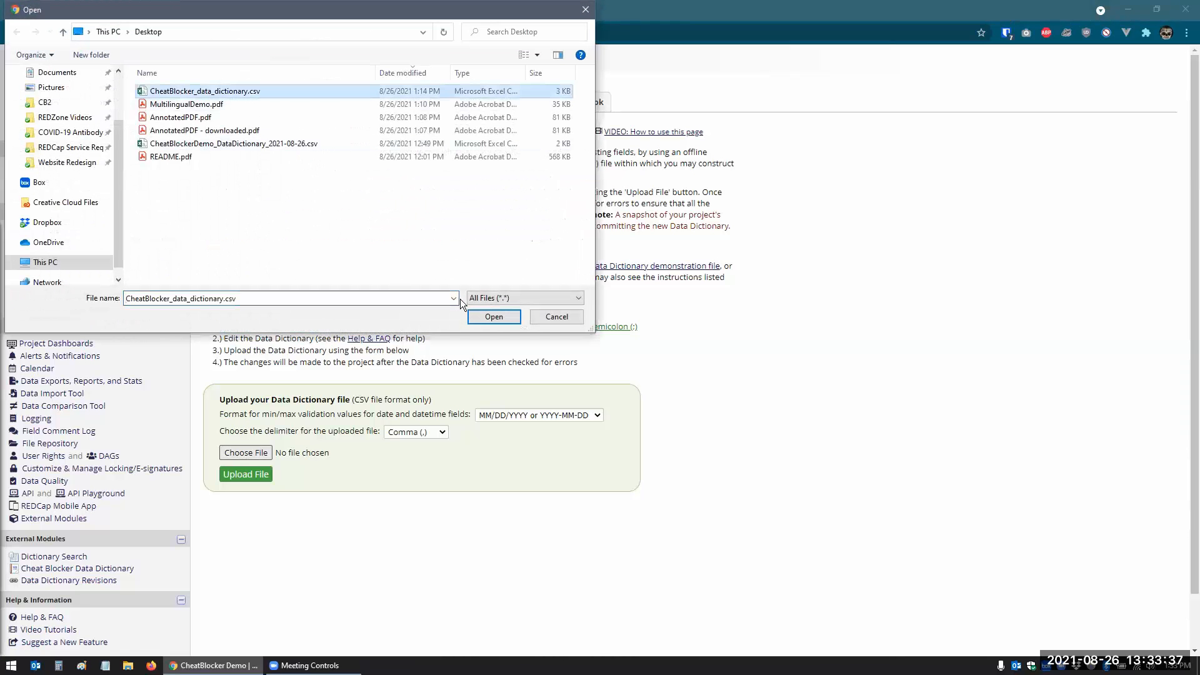
{"action": "left_click", "coordinate": [493, 317]}
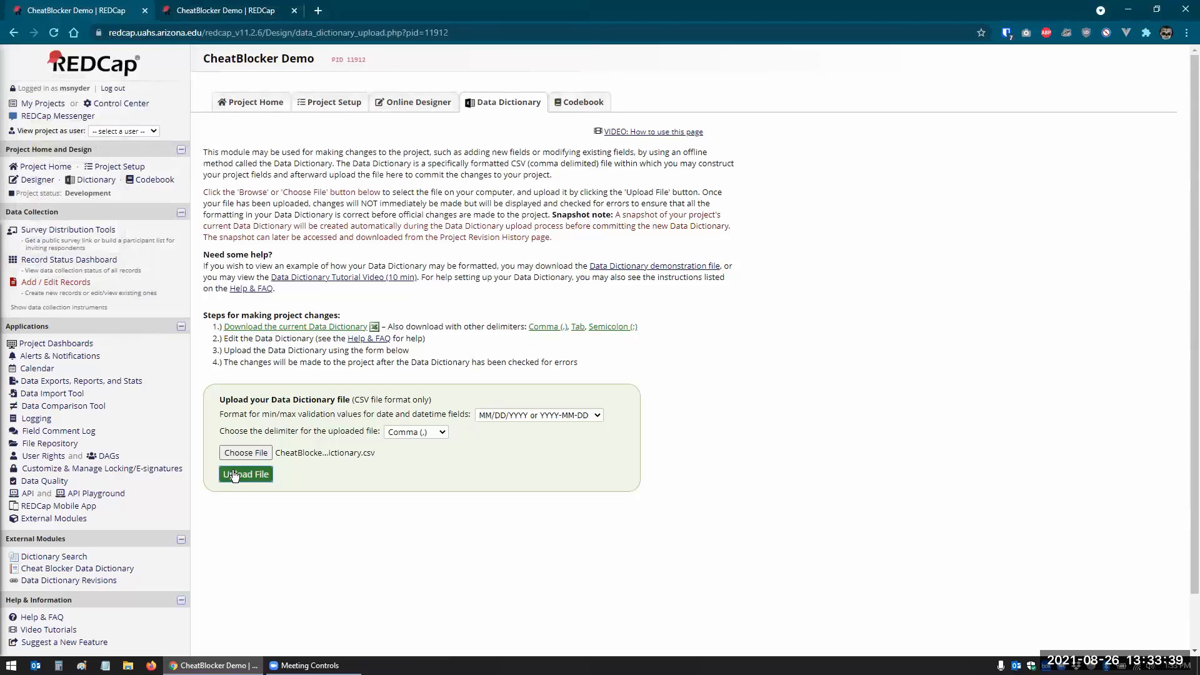
{"action": "left_click", "coordinate": [233, 475]}
{"action": "left_click", "coordinate": [257, 327]}
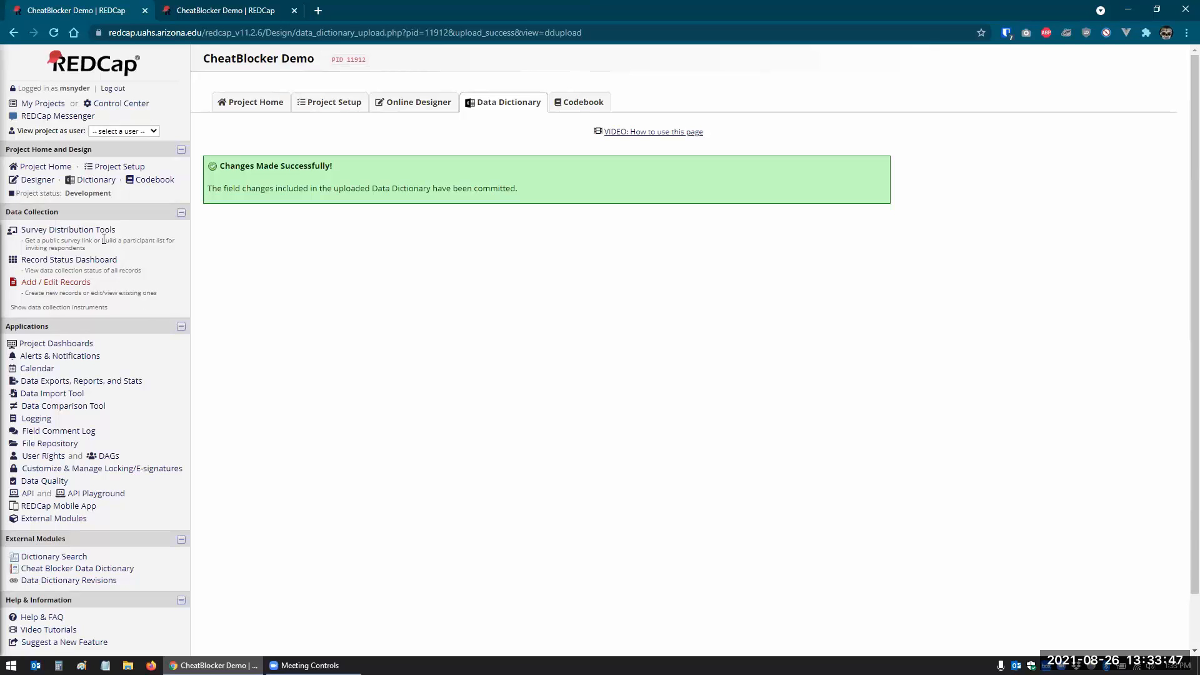
{"action": "left_click", "coordinate": [38, 180]}
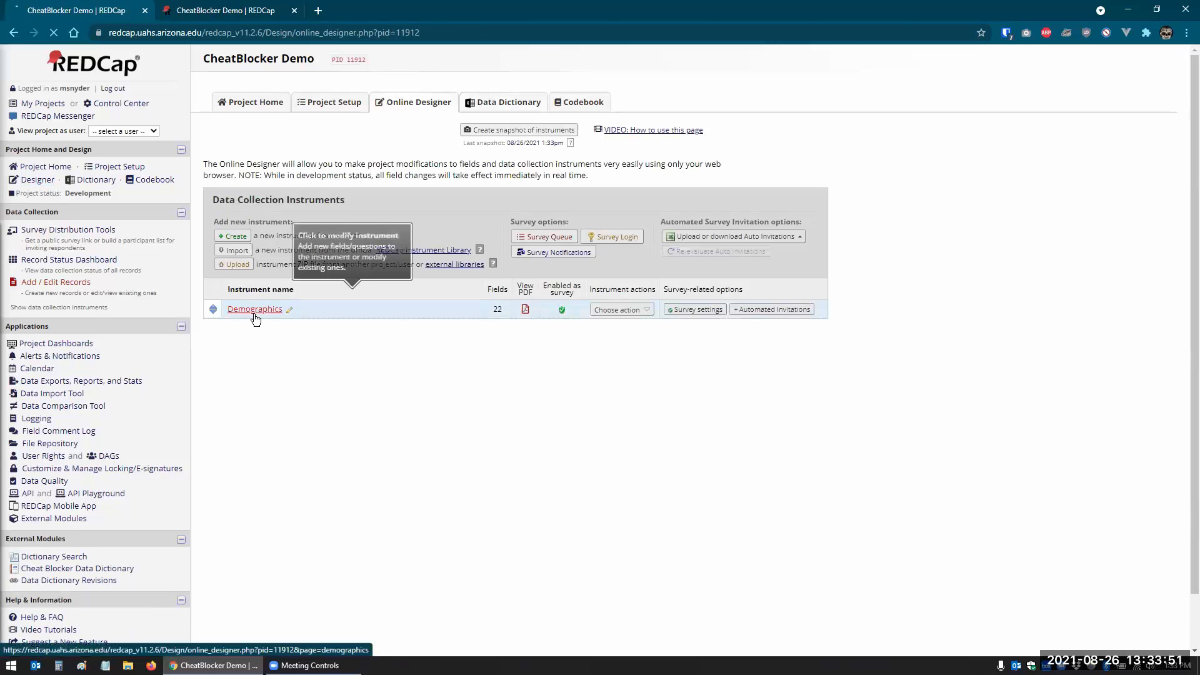
- In the Demographics instrument, make Date of birth and E-mail required fields
{"action": "left_click", "coordinate": [250, 312]}
{"action": "scroll", "coordinate": [236, 383], "scroll_direction": "down", "scroll_amount": 7}
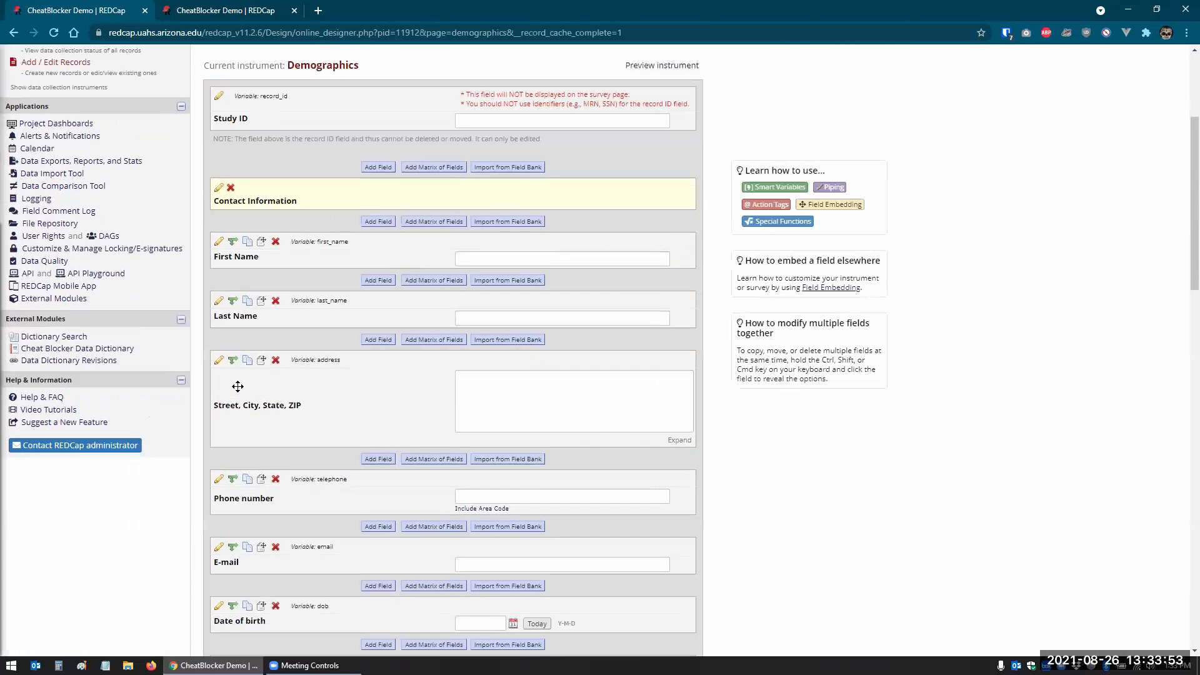
{"action": "scroll", "coordinate": [251, 358], "scroll_direction": "down", "scroll_amount": 1}
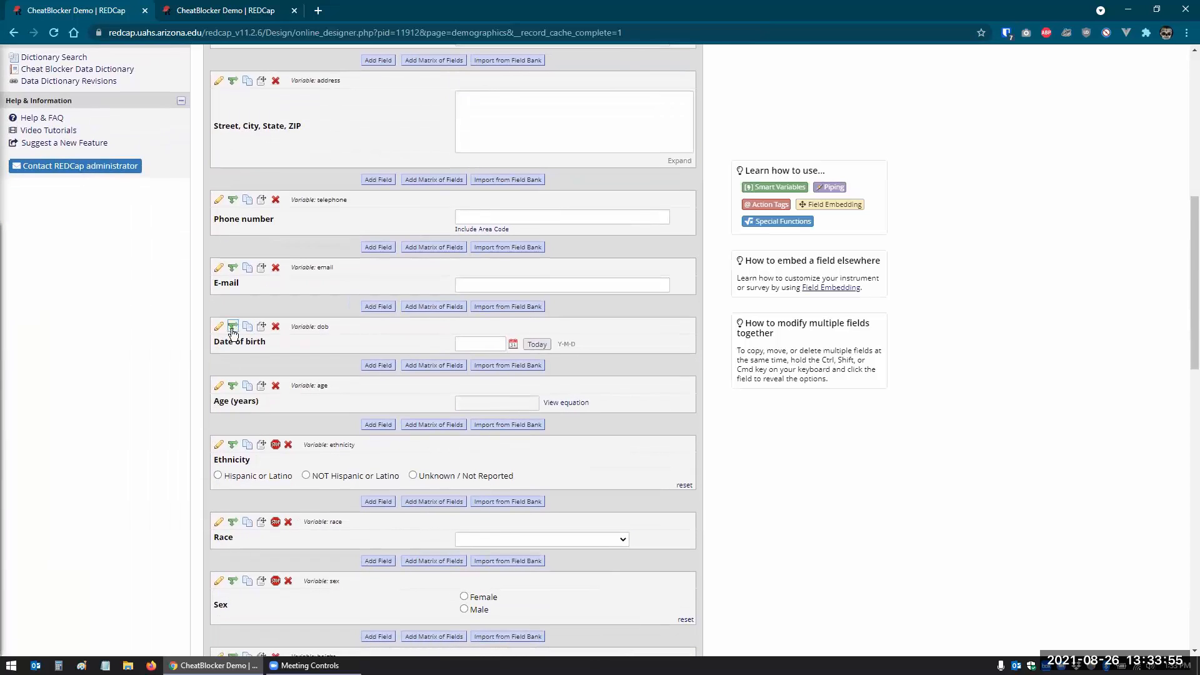
{"action": "left_click", "coordinate": [219, 327]}
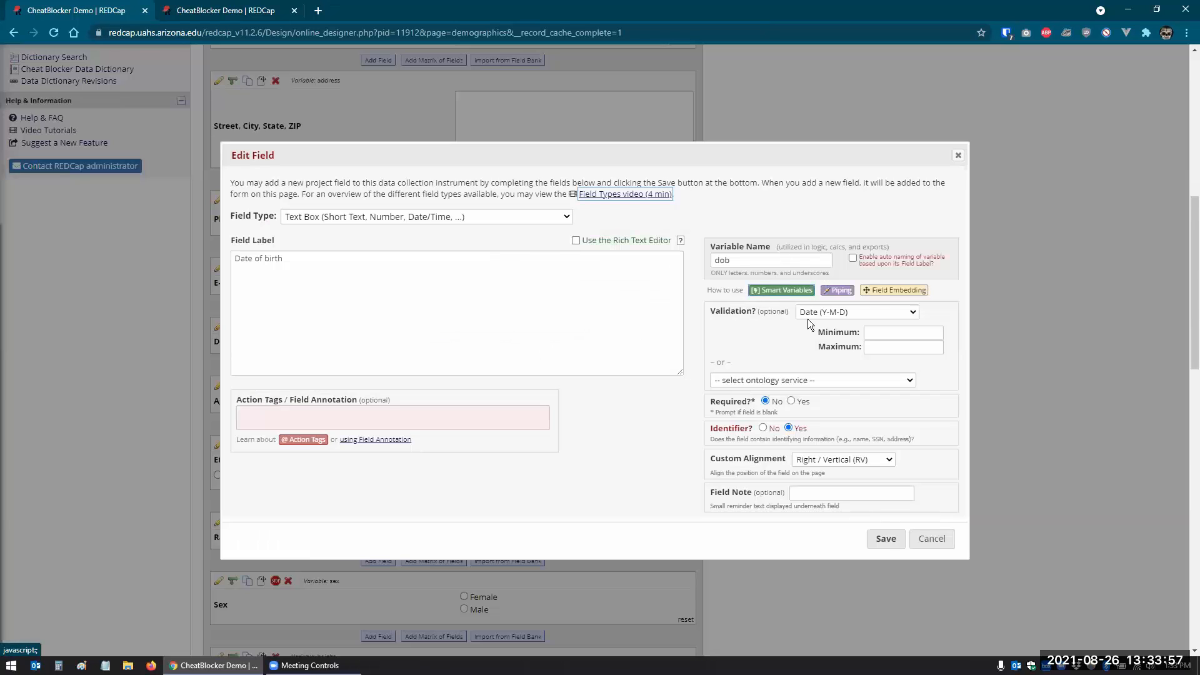
{"action": "left_click", "coordinate": [791, 401]}
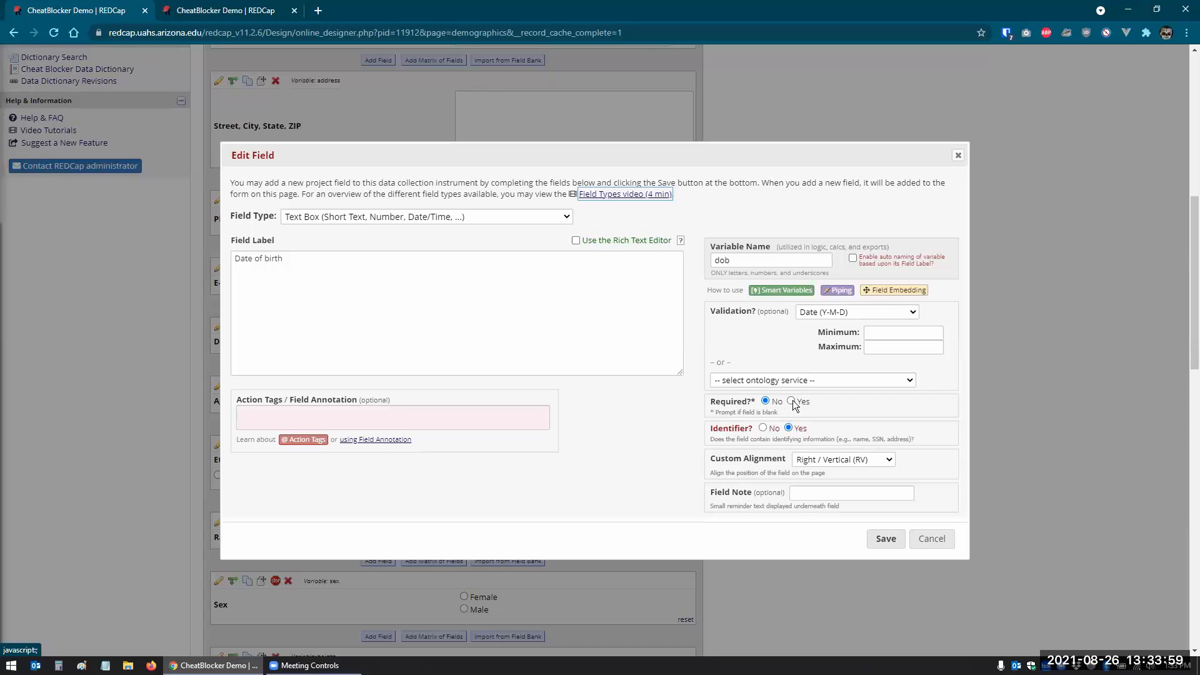
{"action": "left_click", "coordinate": [883, 541]}
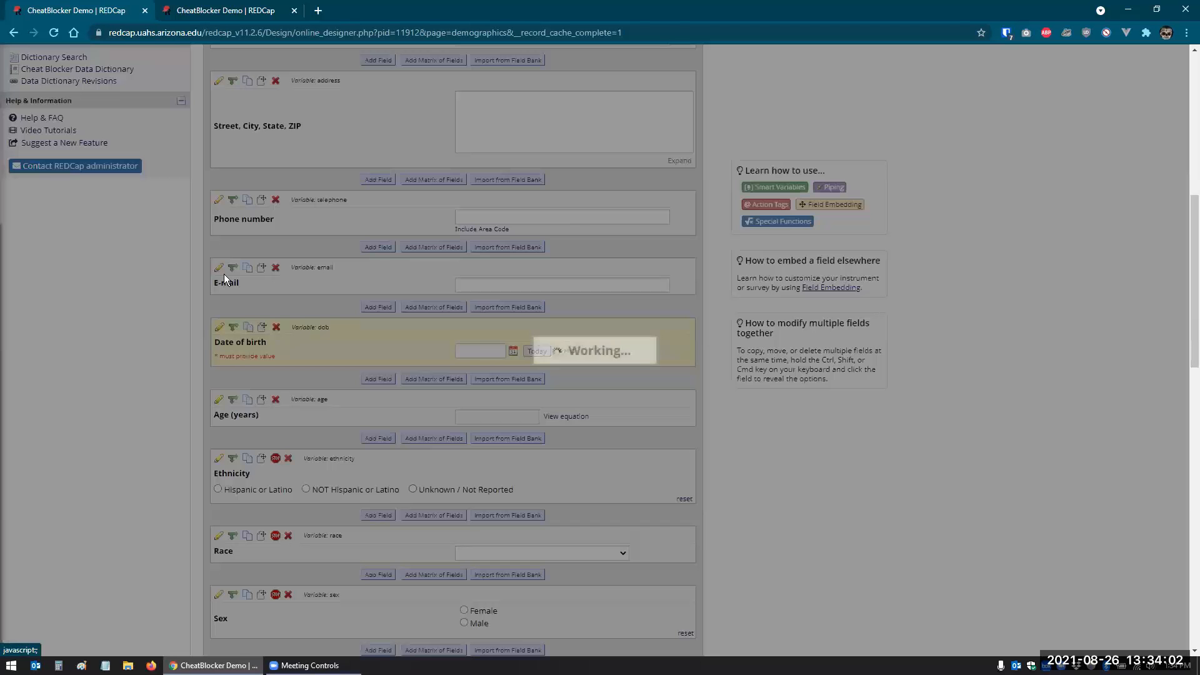
{"action": "left_click", "coordinate": [223, 273]}
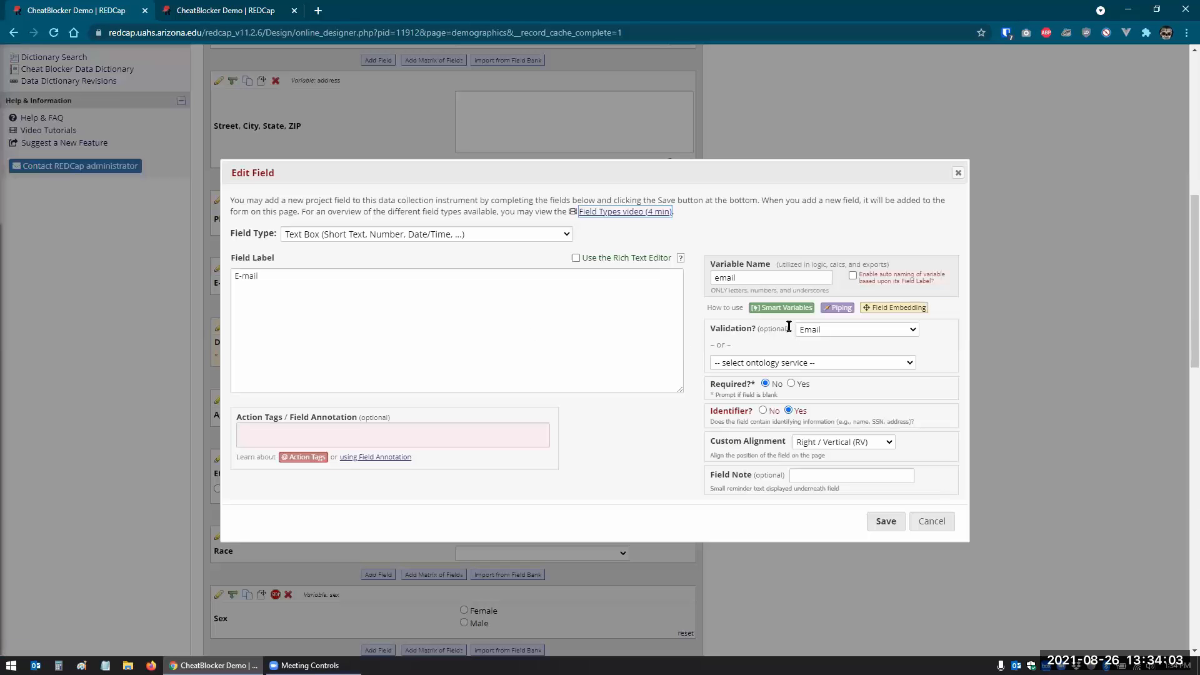
{"action": "left_click", "coordinate": [791, 383]}
{"action": "left_click", "coordinate": [883, 521]}
- Make Last Name and First Name required fields as well
{"action": "scroll", "coordinate": [294, 375], "scroll_direction": "up", "scroll_amount": 4}
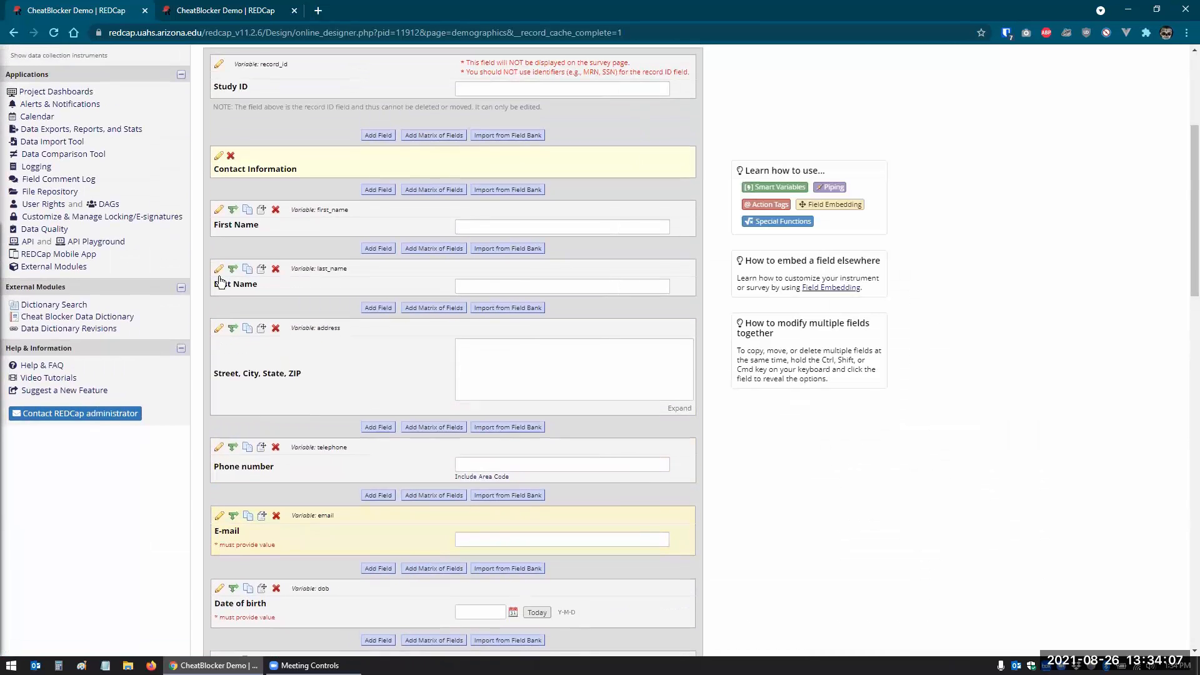
{"action": "left_click", "coordinate": [220, 281]}
{"action": "left_click", "coordinate": [791, 384]}
{"action": "left_click", "coordinate": [885, 521]}
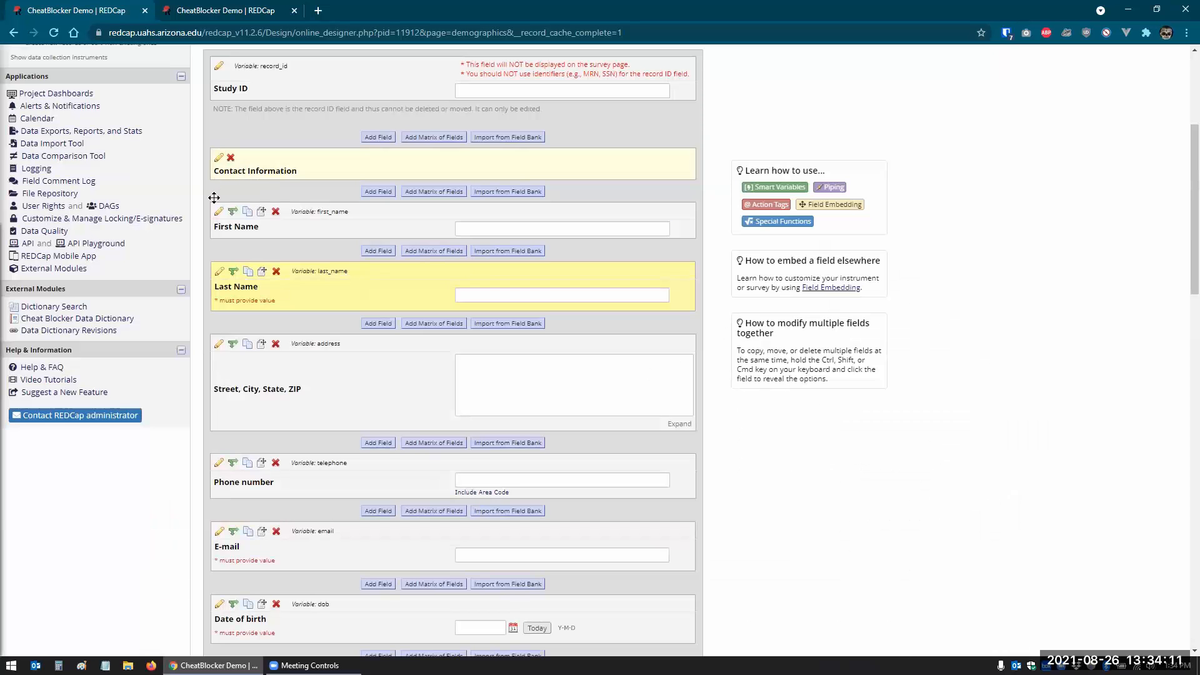
{"action": "left_click", "coordinate": [219, 210]}
{"action": "left_click", "coordinate": [791, 383]}
{"action": "left_click", "coordinate": [885, 522]}
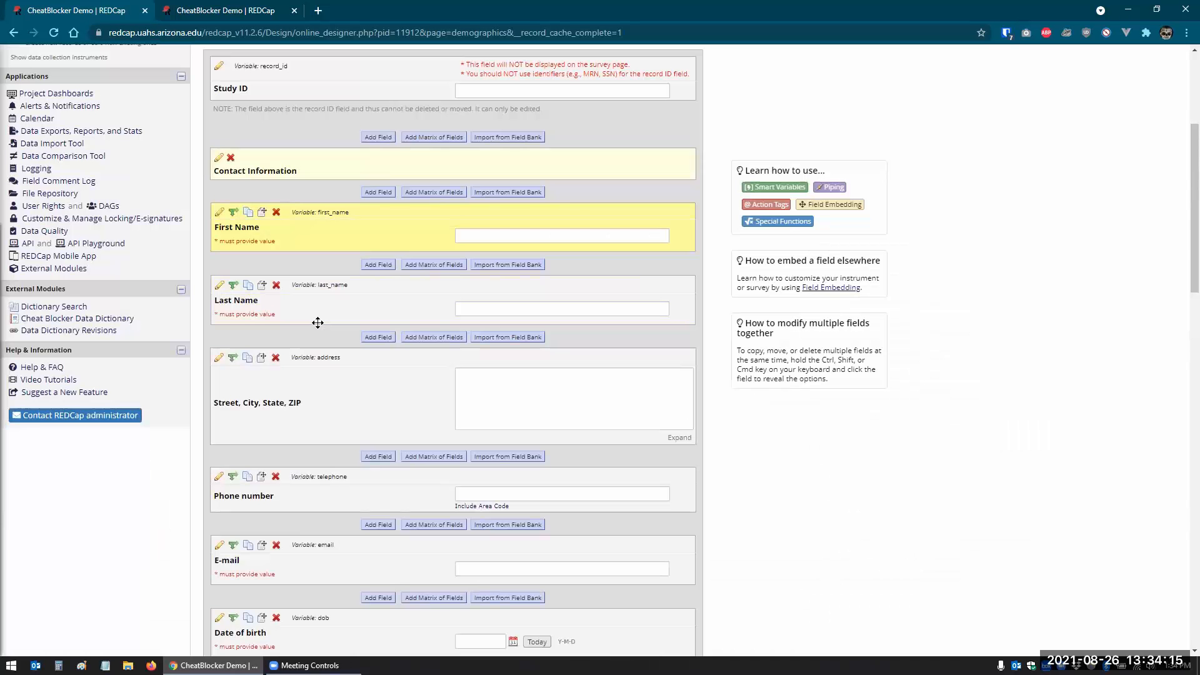
{"action": "scroll", "coordinate": [35, 225], "scroll_direction": "up", "scroll_amount": 4}
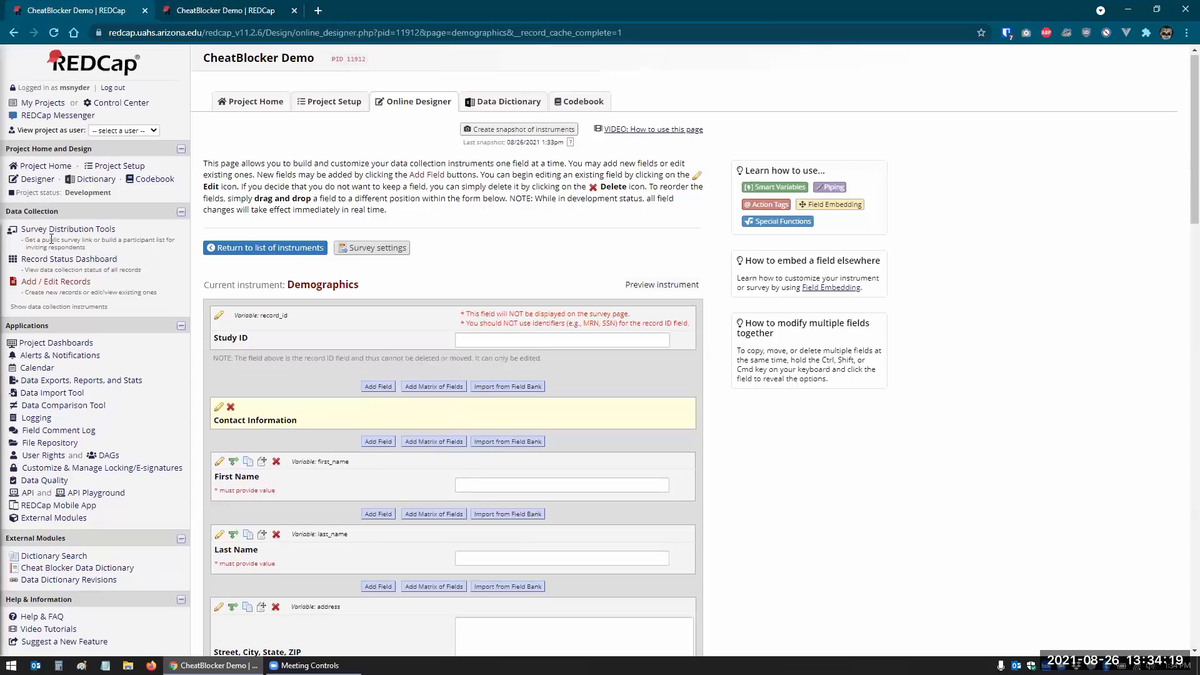
{"action": "left_click", "coordinate": [47, 282]}
- Start a new record and enter the first name, last name and e-mail address
{"action": "left_click", "coordinate": [494, 246]}
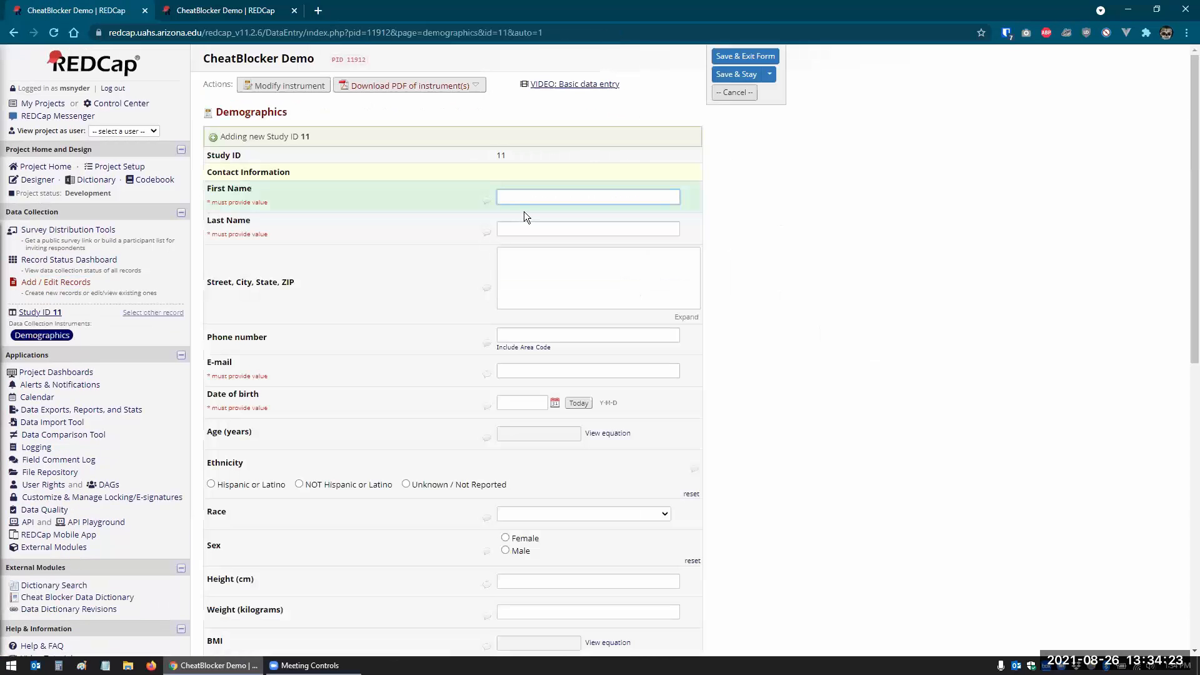
{"action": "key", "text": "Tab"}
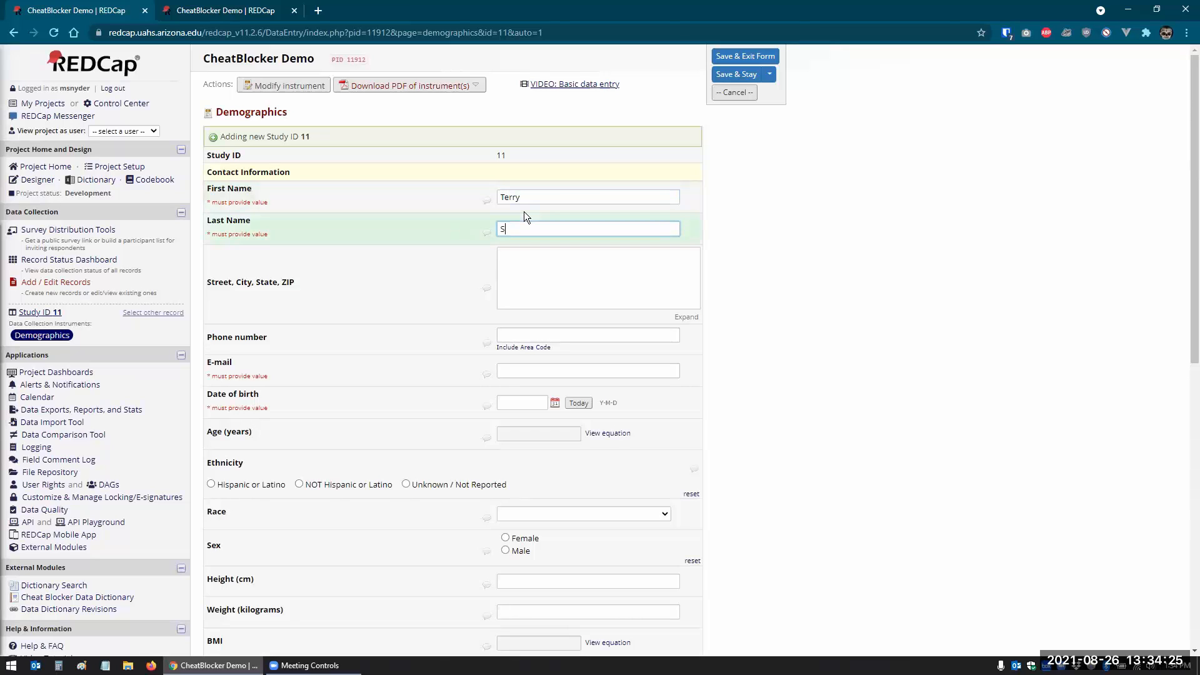
{"action": "key", "text": "Tab"}
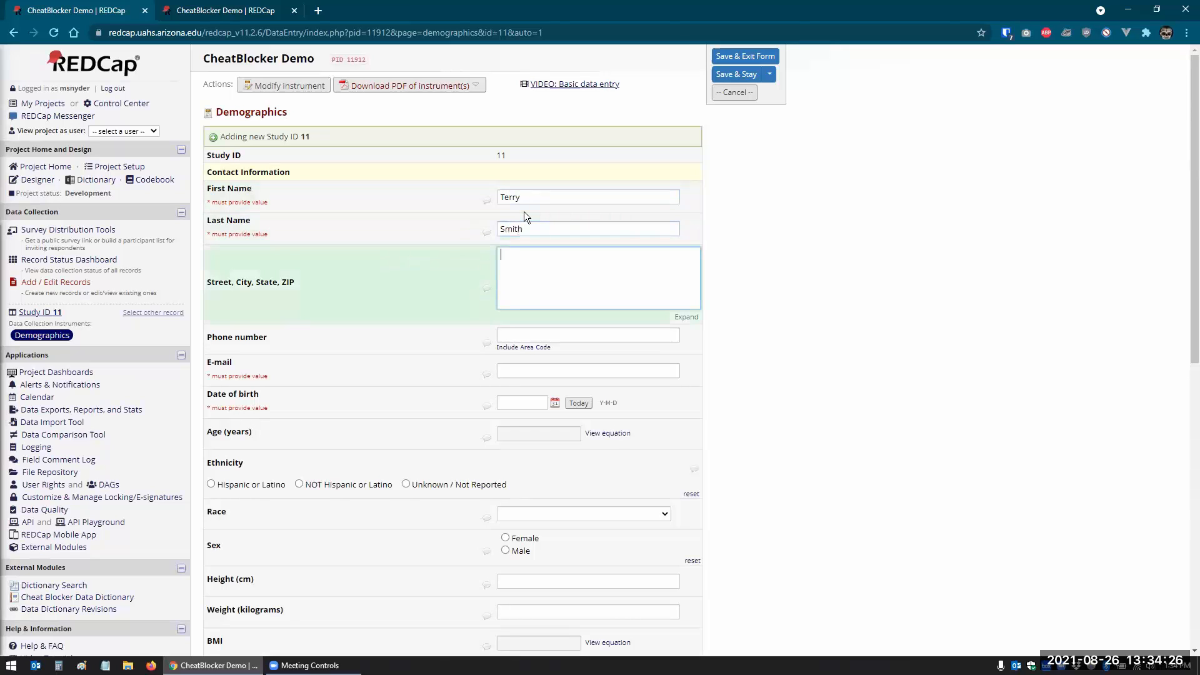
{"action": "left_click", "coordinate": [517, 372]}
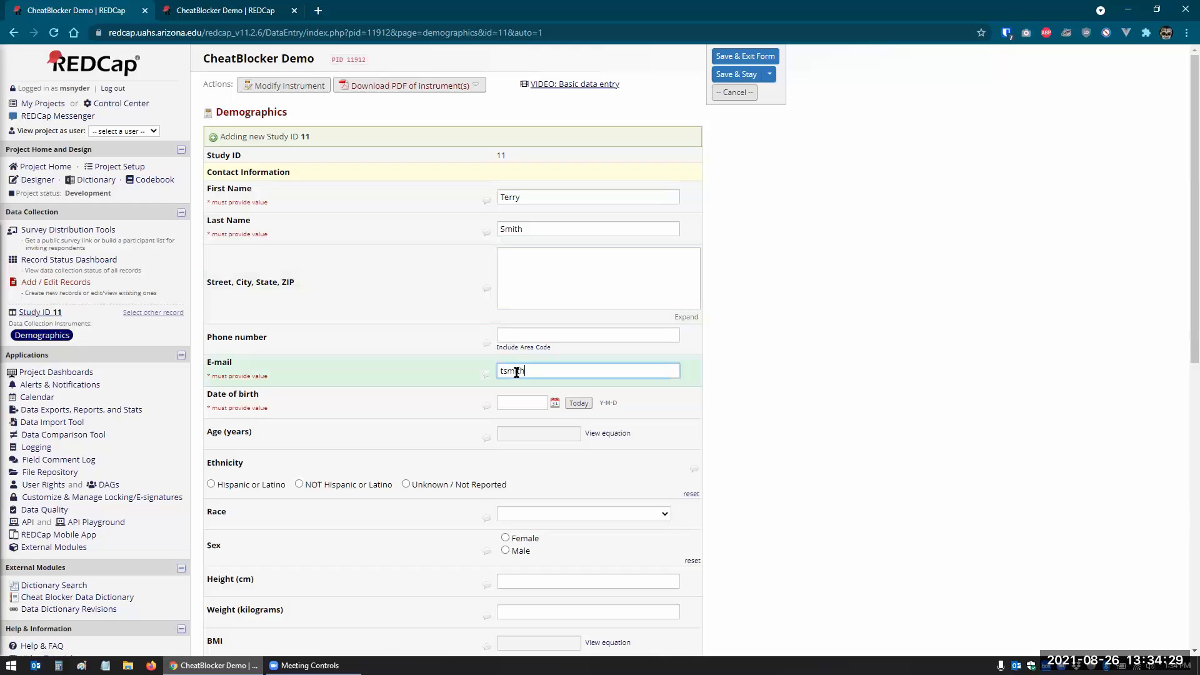
{"action": "key", "text": "Tab"}
- Set the birth date to today, save record 11, and continue past the eligibility message
{"action": "left_click", "coordinate": [579, 404]}
{"action": "scroll", "coordinate": [764, 409], "scroll_direction": "down", "scroll_amount": 9}
{"action": "left_click", "coordinate": [615, 549]}
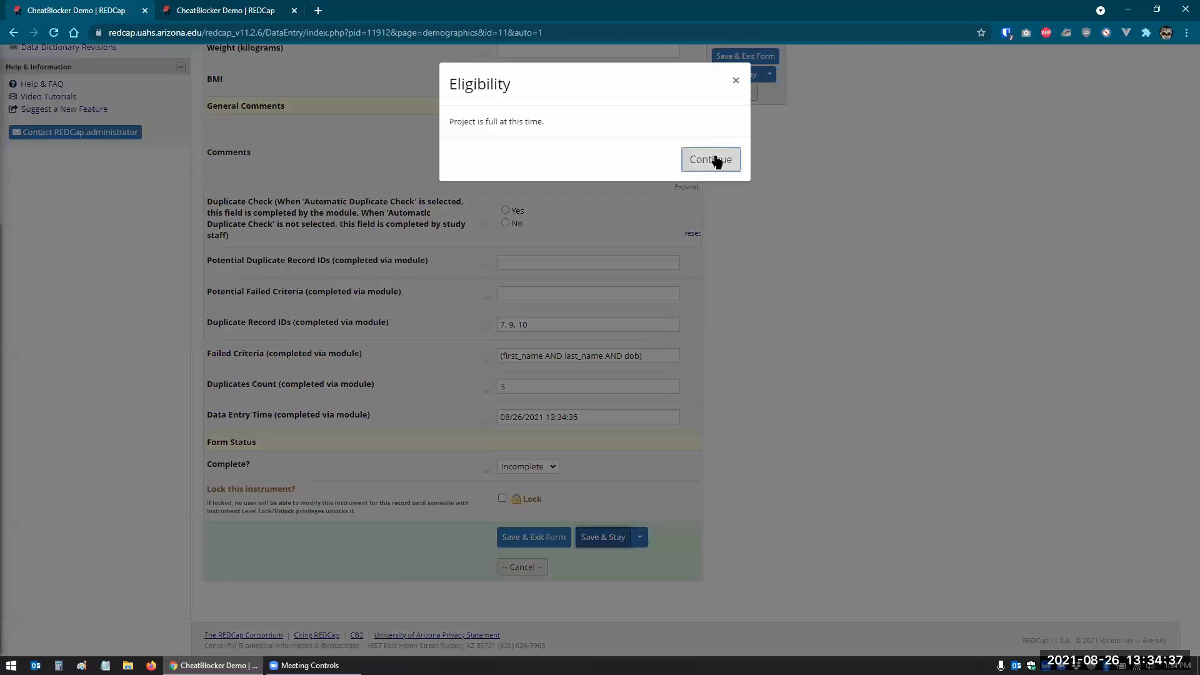
{"action": "left_click", "coordinate": [716, 160]}
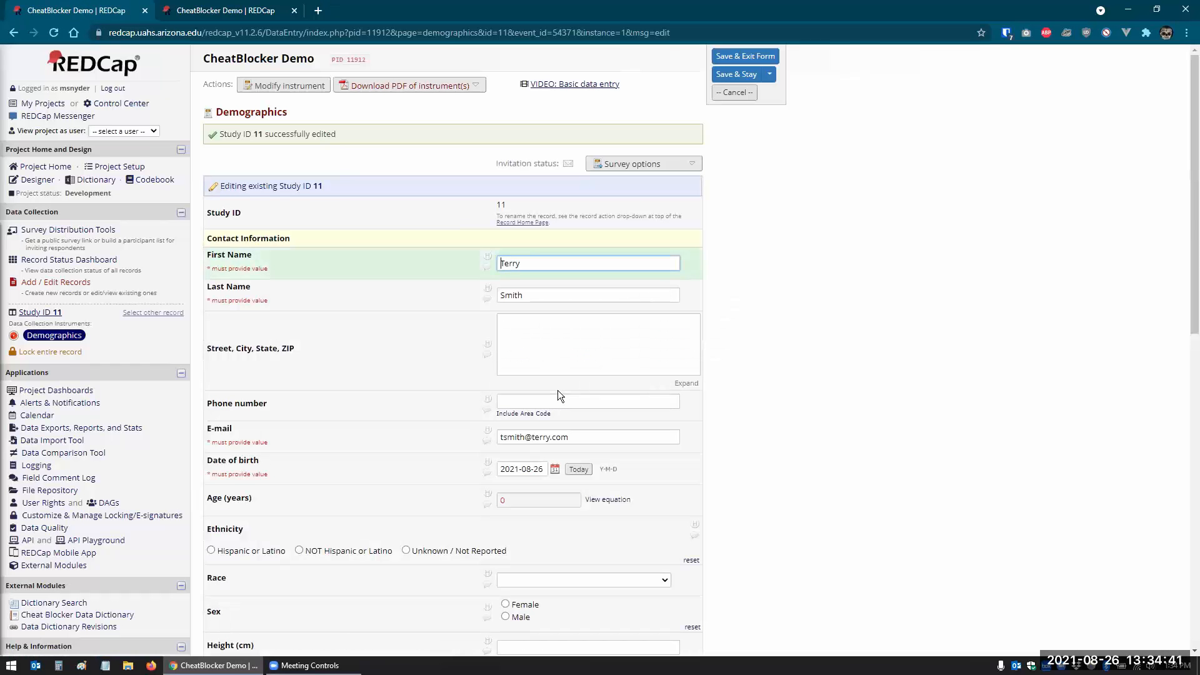
{"action": "left_click_drag", "start_coordinate": [498, 471], "coordinate": [550, 472]}
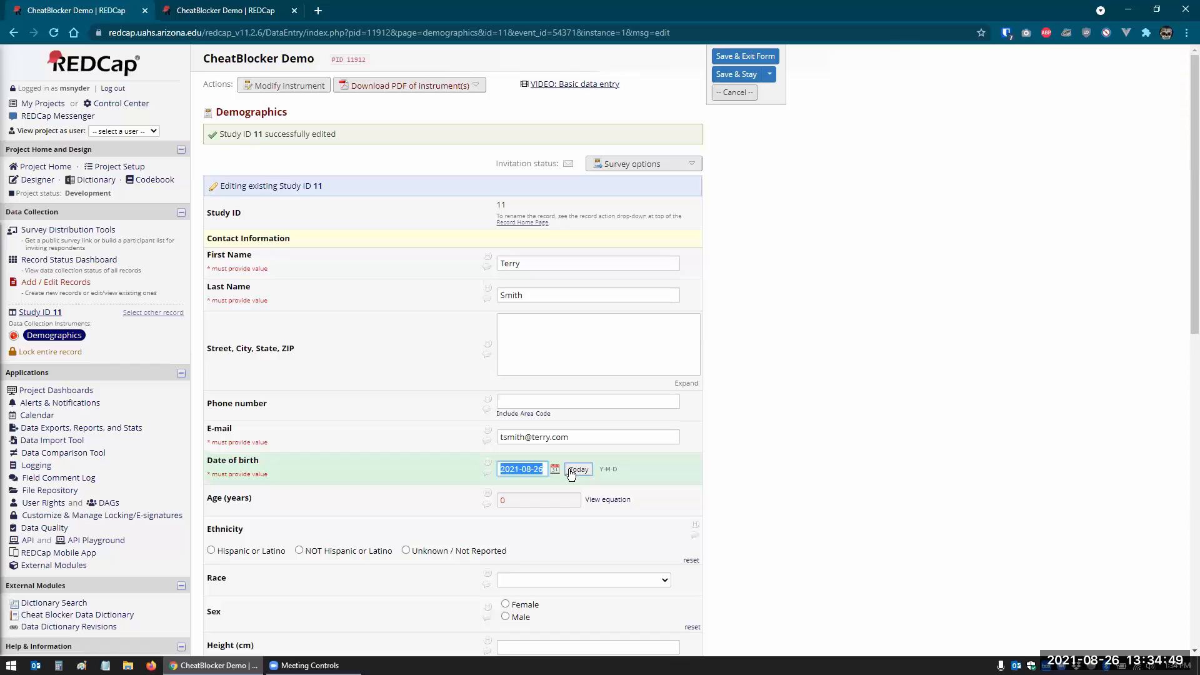
{"action": "left_click", "coordinate": [797, 467]}
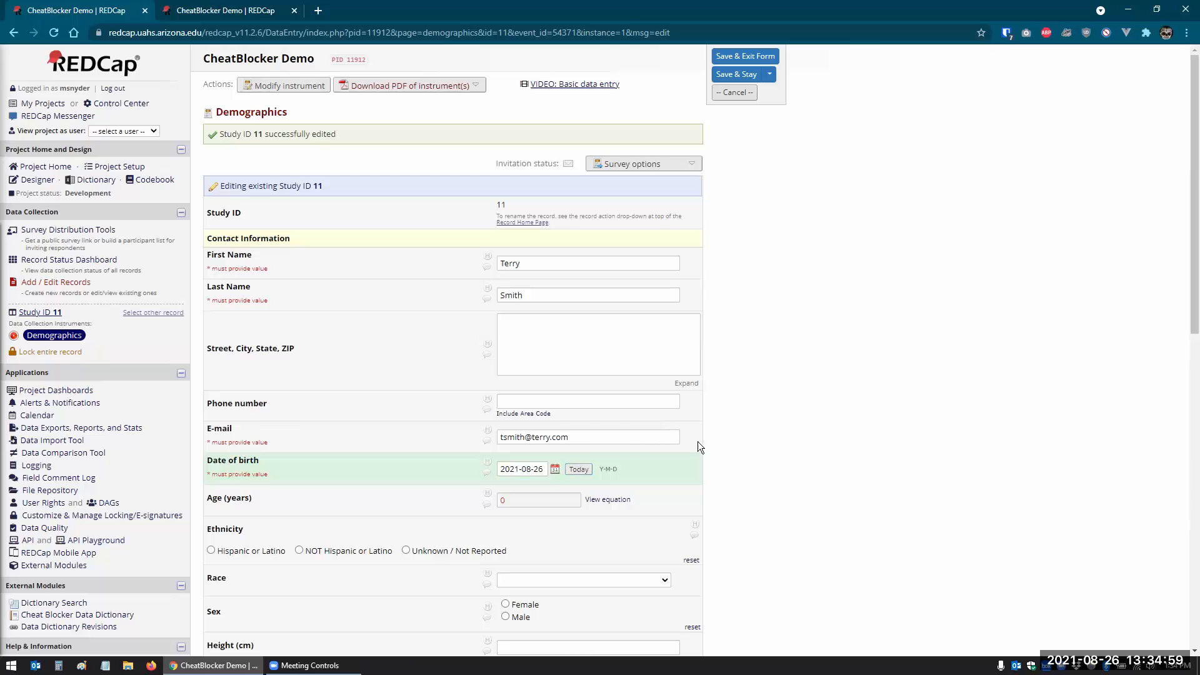
{"action": "scroll", "coordinate": [739, 464], "scroll_direction": "down", "scroll_amount": 2}
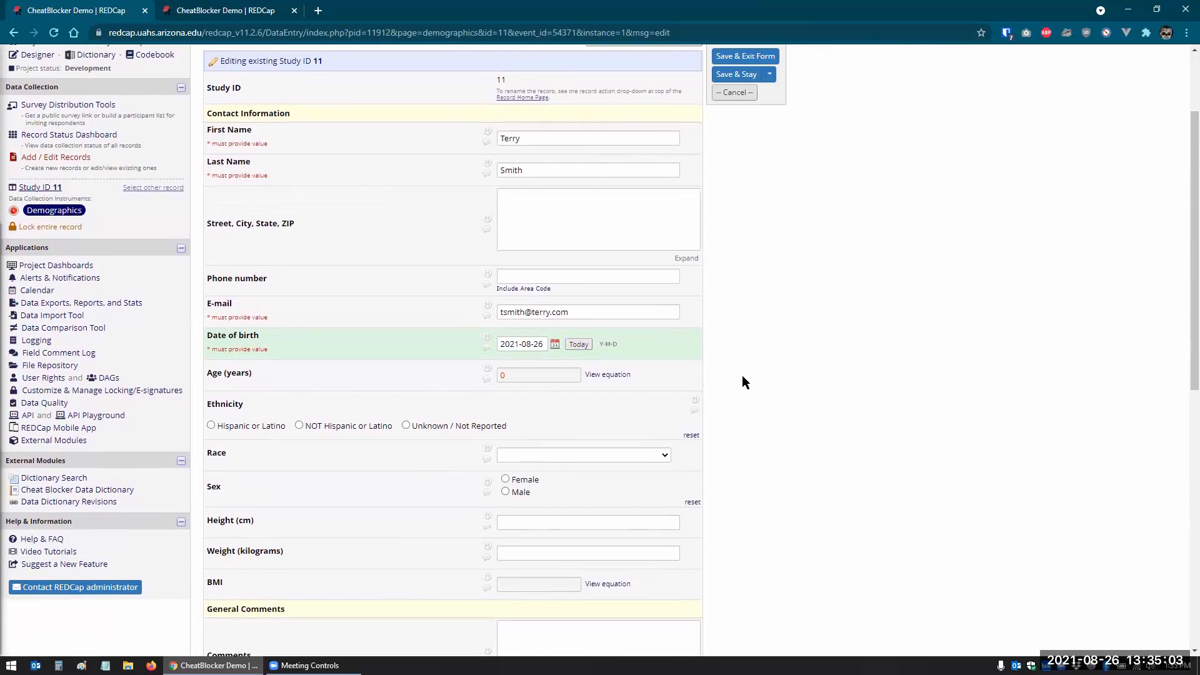
{"action": "scroll", "coordinate": [742, 377], "scroll_direction": "down", "scroll_amount": 7}
{"action": "scroll", "coordinate": [742, 382], "scroll_direction": "up", "scroll_amount": 2}
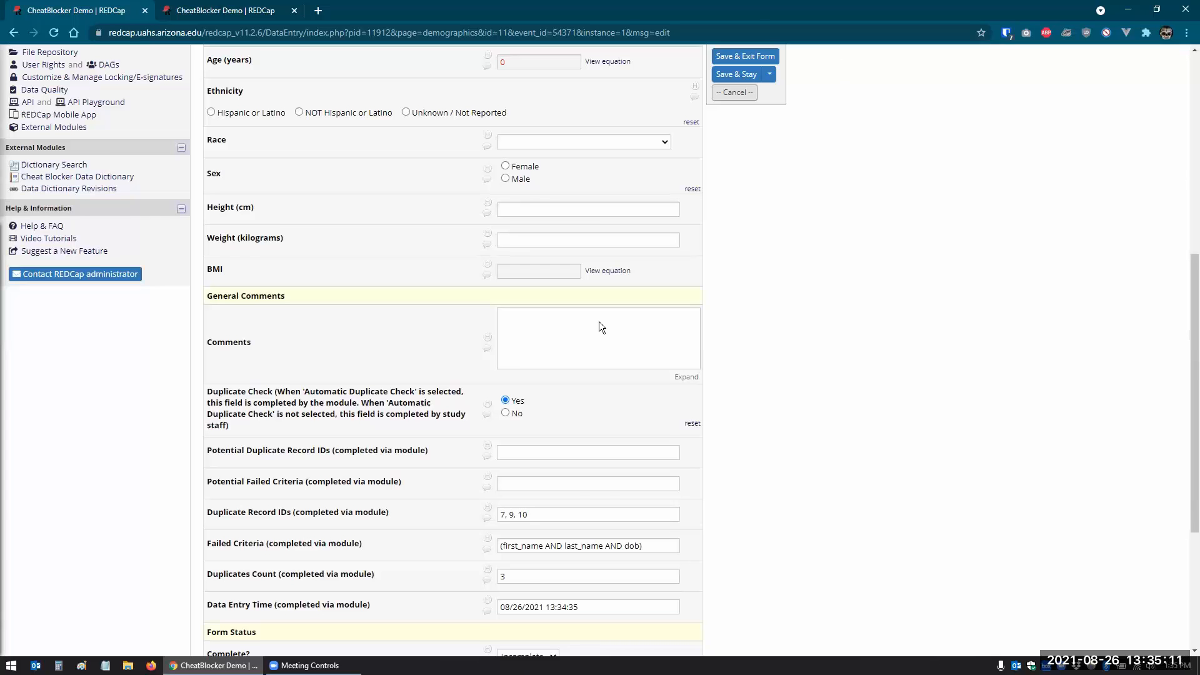
{"action": "scroll", "coordinate": [599, 322], "scroll_direction": "up", "scroll_amount": 7}
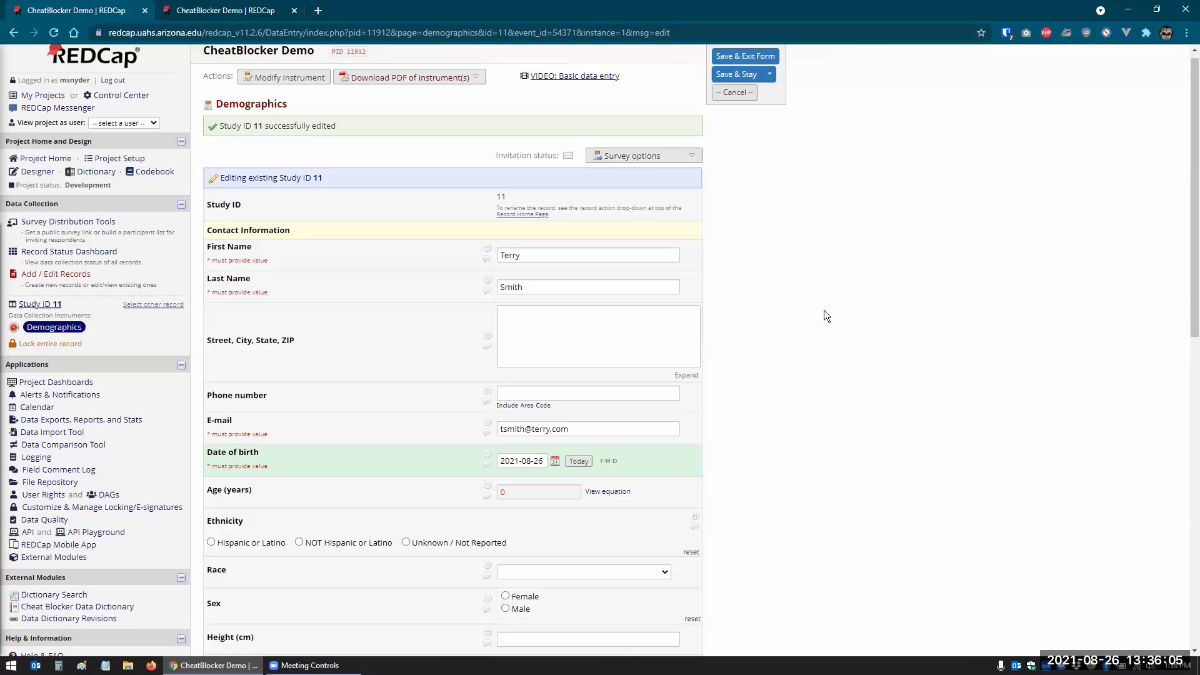
{"action": "scroll", "coordinate": [824, 311], "scroll_direction": "down", "scroll_amount": 7}
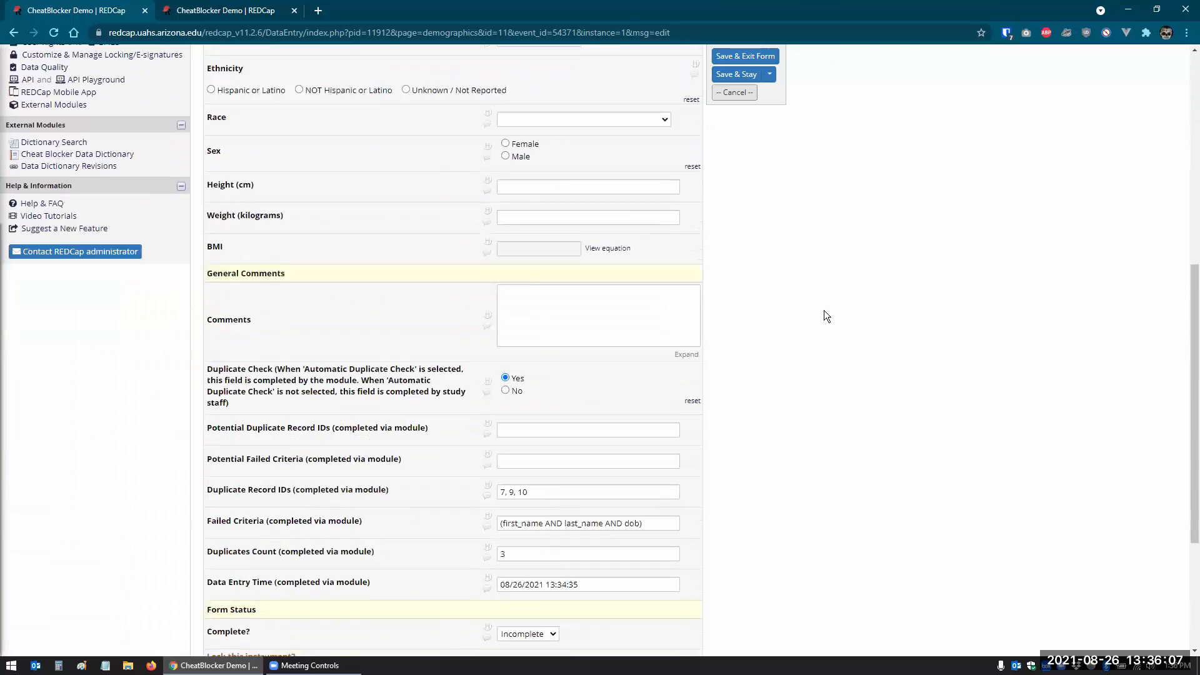
{"action": "scroll", "coordinate": [701, 345], "scroll_direction": "down", "scroll_amount": 4}
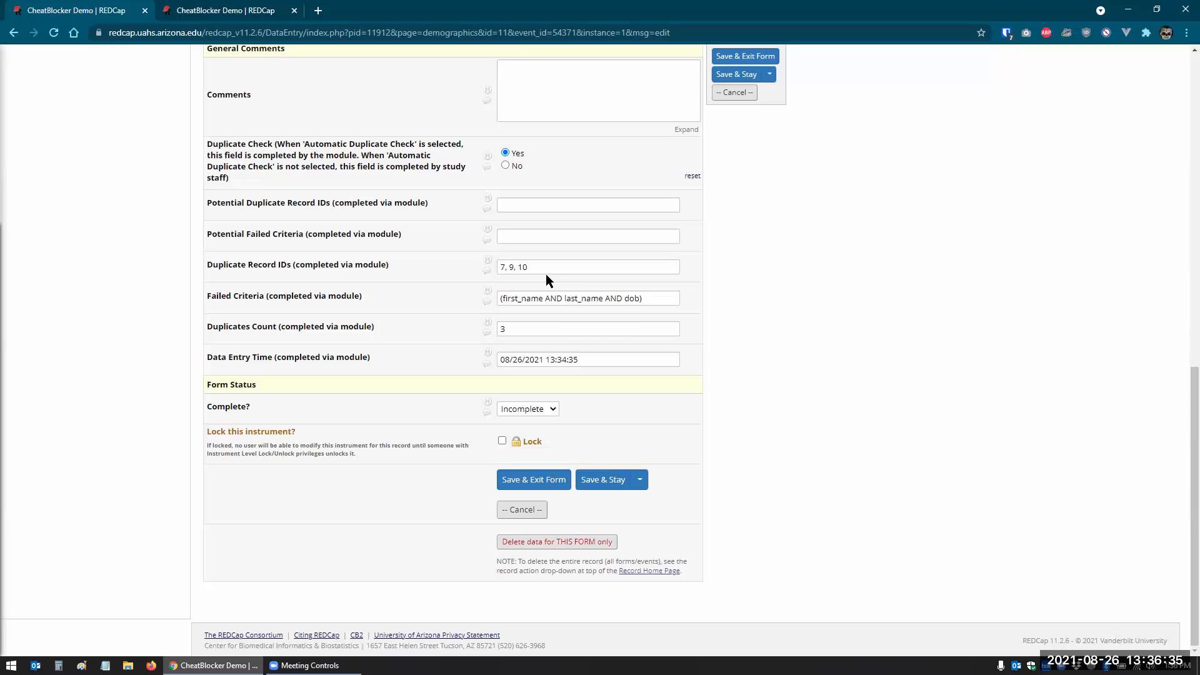
{"action": "scroll", "coordinate": [138, 403], "scroll_direction": "up", "scroll_amount": 8}
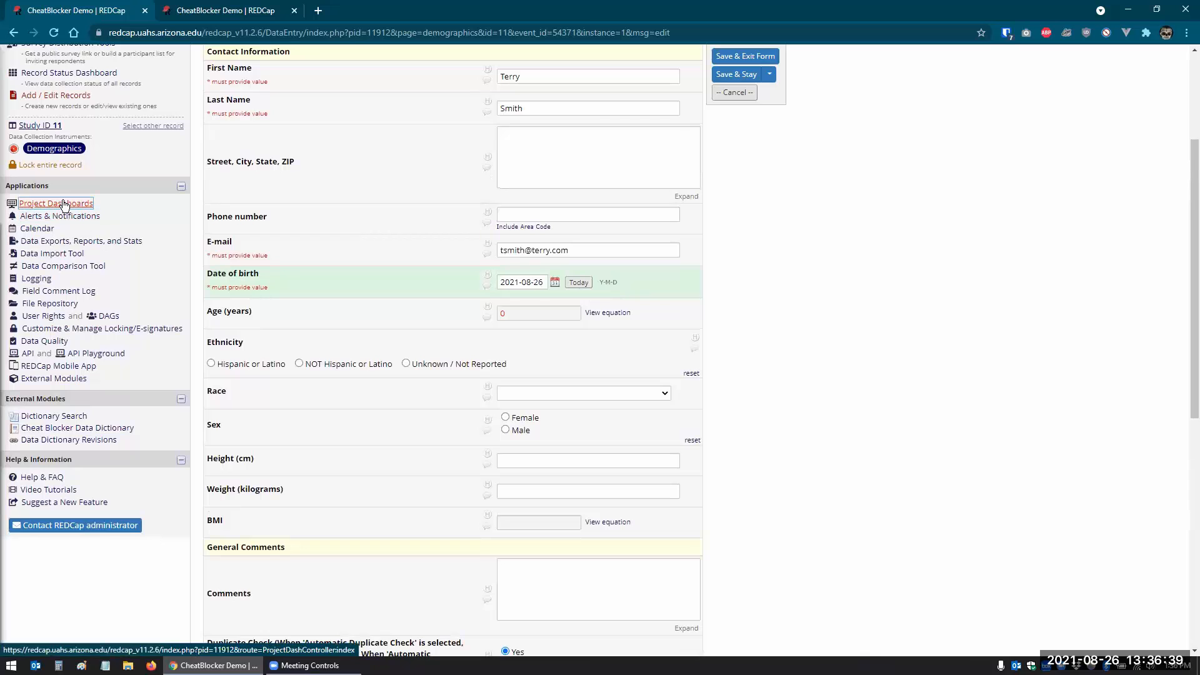
- View the All data report and review records 1–11 with their duplicate-check results
{"action": "left_click", "coordinate": [83, 246]}
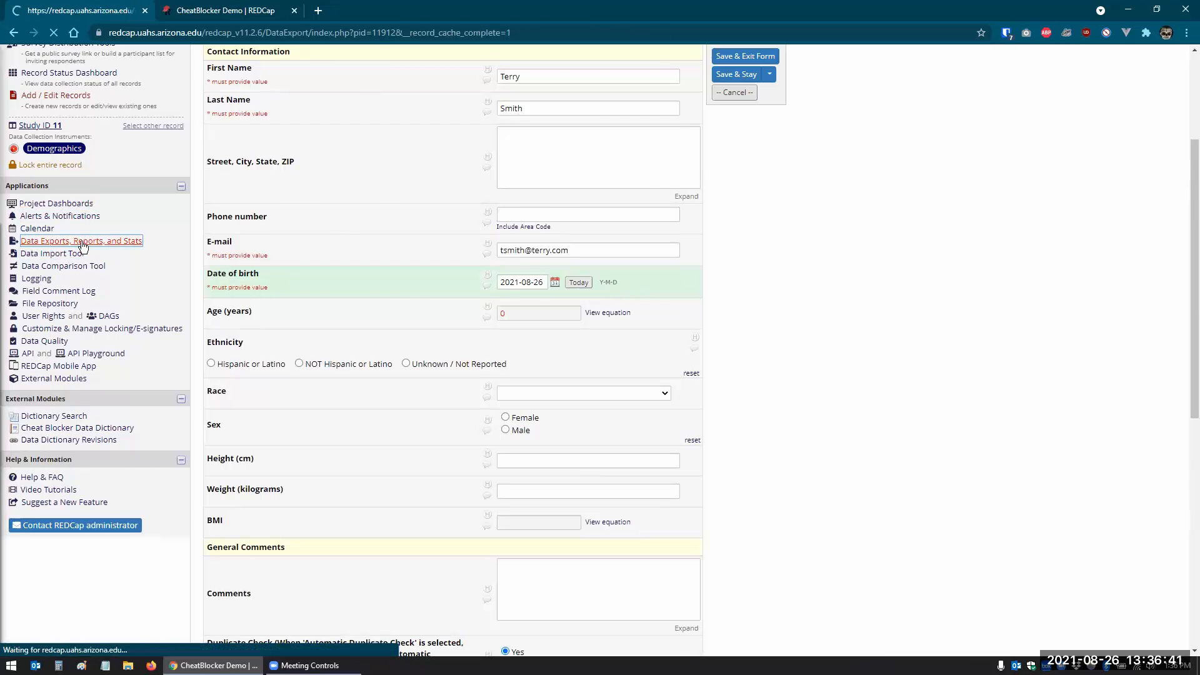
{"action": "left_click", "coordinate": [440, 291]}
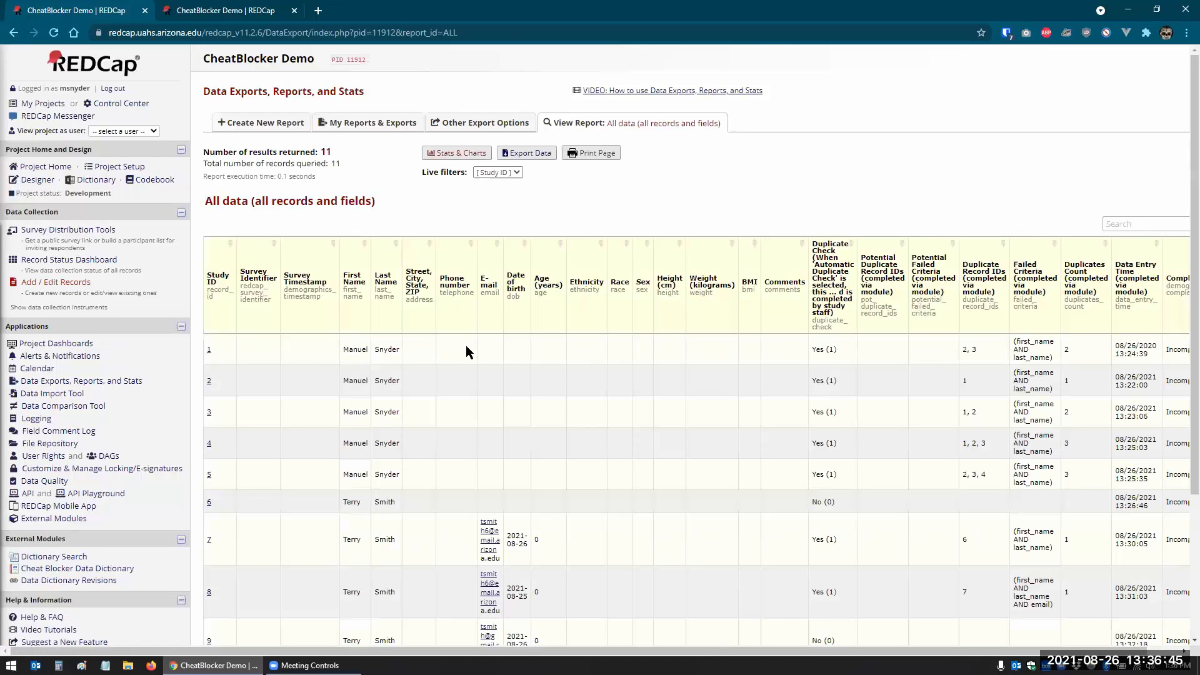
{"action": "scroll", "coordinate": [467, 345], "scroll_direction": "down", "scroll_amount": 2}
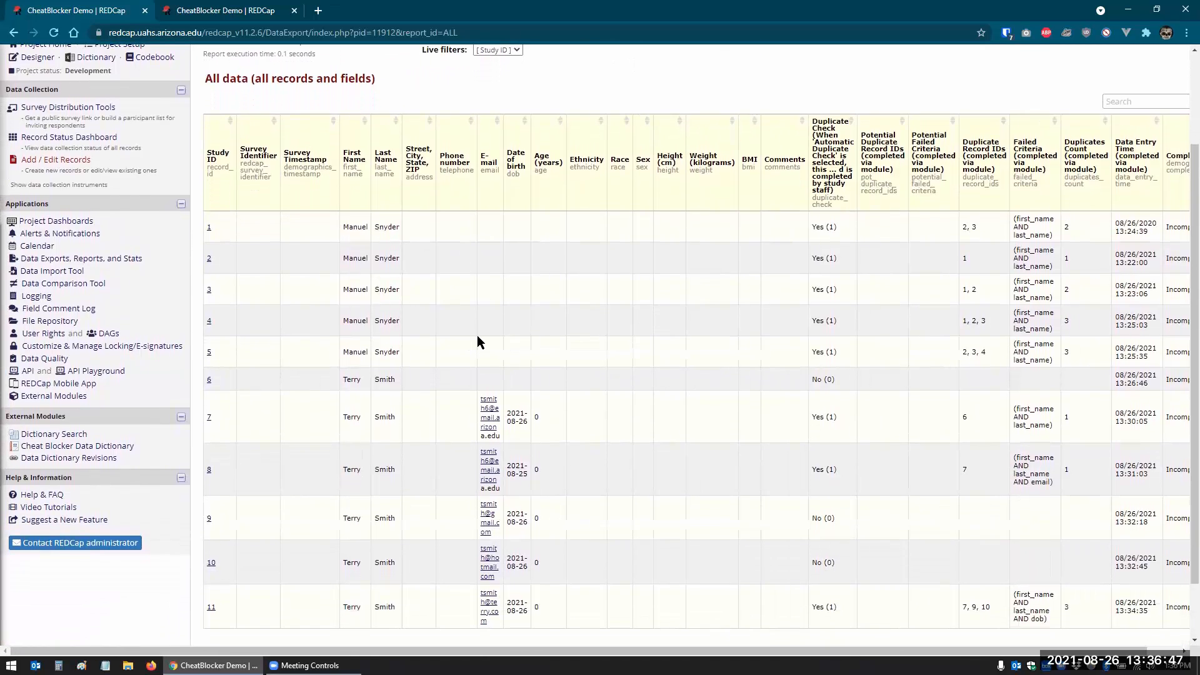
{"action": "scroll", "coordinate": [488, 333], "scroll_direction": "down", "scroll_amount": 2}
{"action": "scroll", "coordinate": [617, 323], "scroll_direction": "down", "scroll_amount": 1}
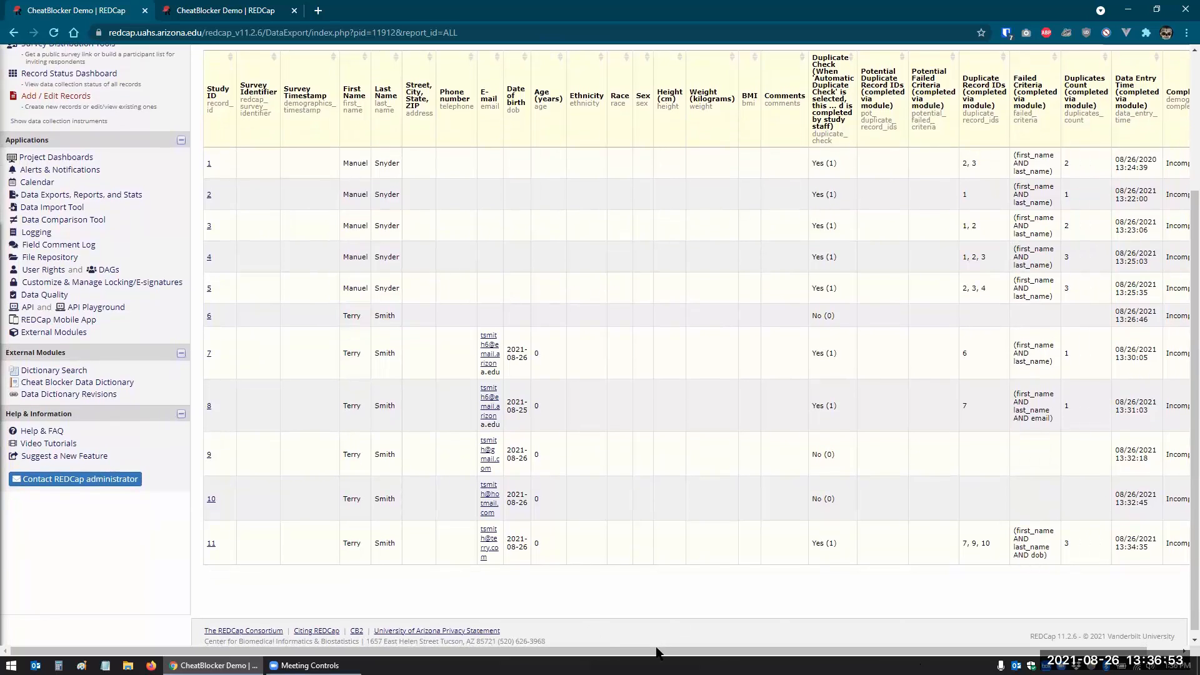
{"action": "left_click_drag", "start_coordinate": [664, 654], "coordinate": [699, 654]}
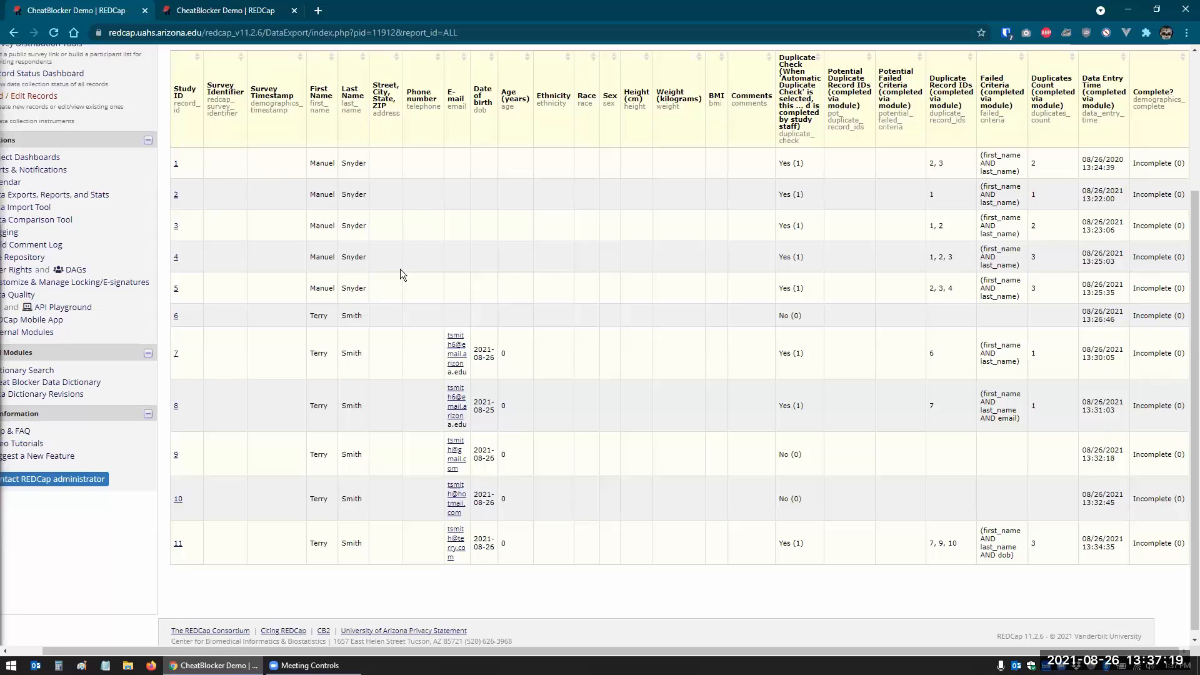
{"action": "left_click_drag", "start_coordinate": [377, 293], "coordinate": [175, 166]}
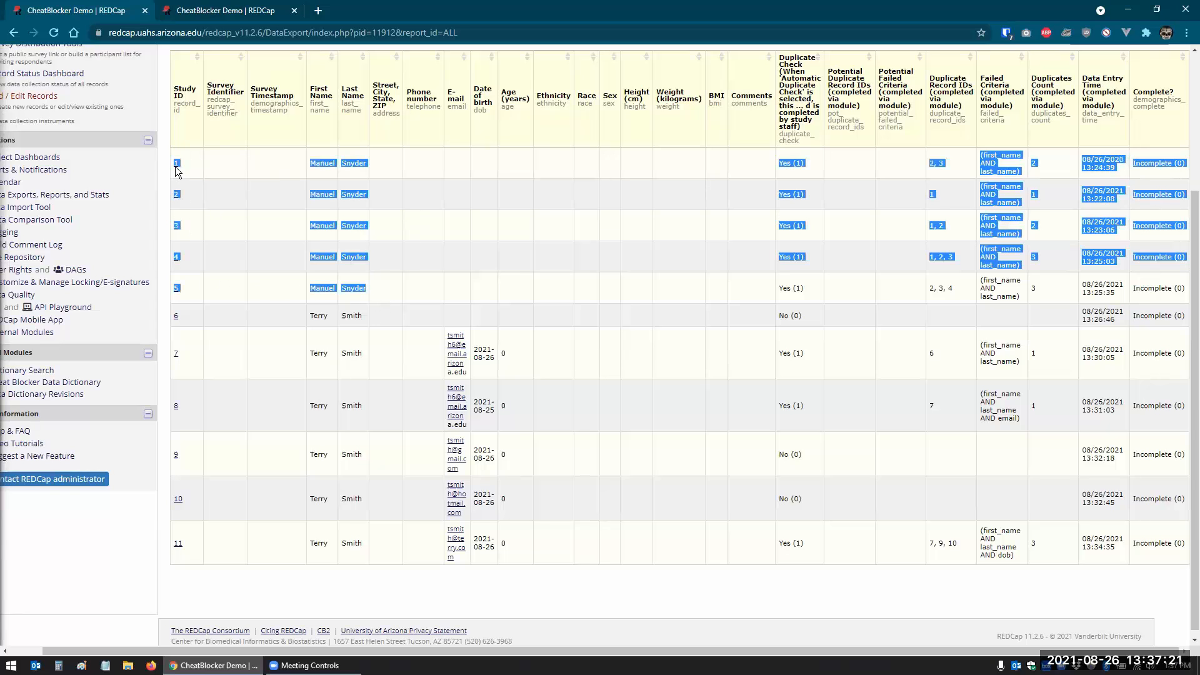
{"action": "left_click", "coordinate": [360, 289]}
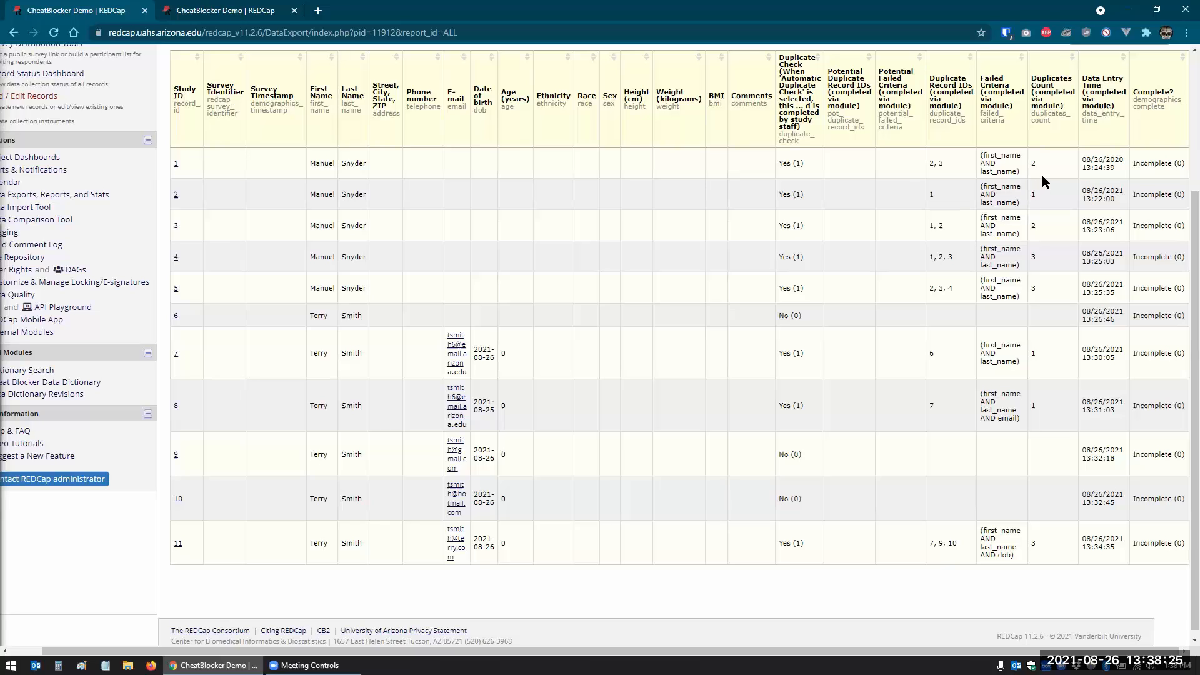
{"action": "left_click_drag", "start_coordinate": [1032, 164], "coordinate": [1061, 162]}
{"action": "left_click_drag", "start_coordinate": [929, 163], "coordinate": [959, 167]}
- Replace record 1's last name, save it, and leave despite missing required fields
{"action": "left_click", "coordinate": [175, 163]}
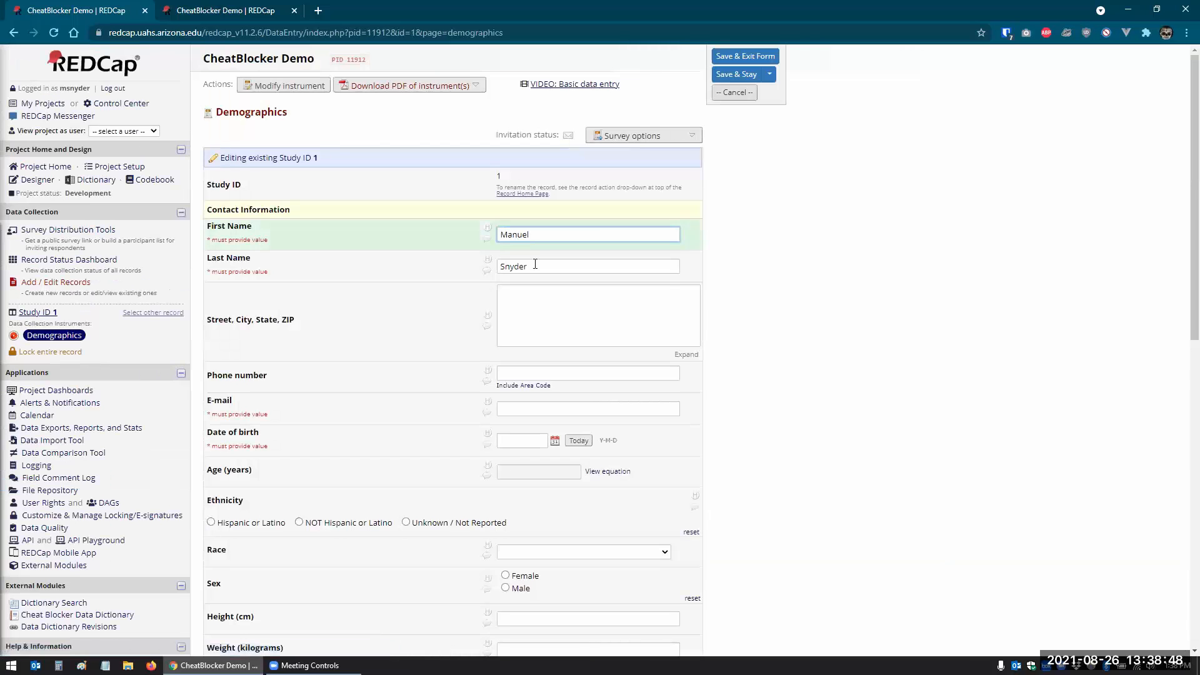
{"action": "left_click", "coordinate": [407, 256]}
{"action": "type", "text": "Smith"}
{"action": "key", "text": "Tab"}
{"action": "left_click", "coordinate": [738, 75]}
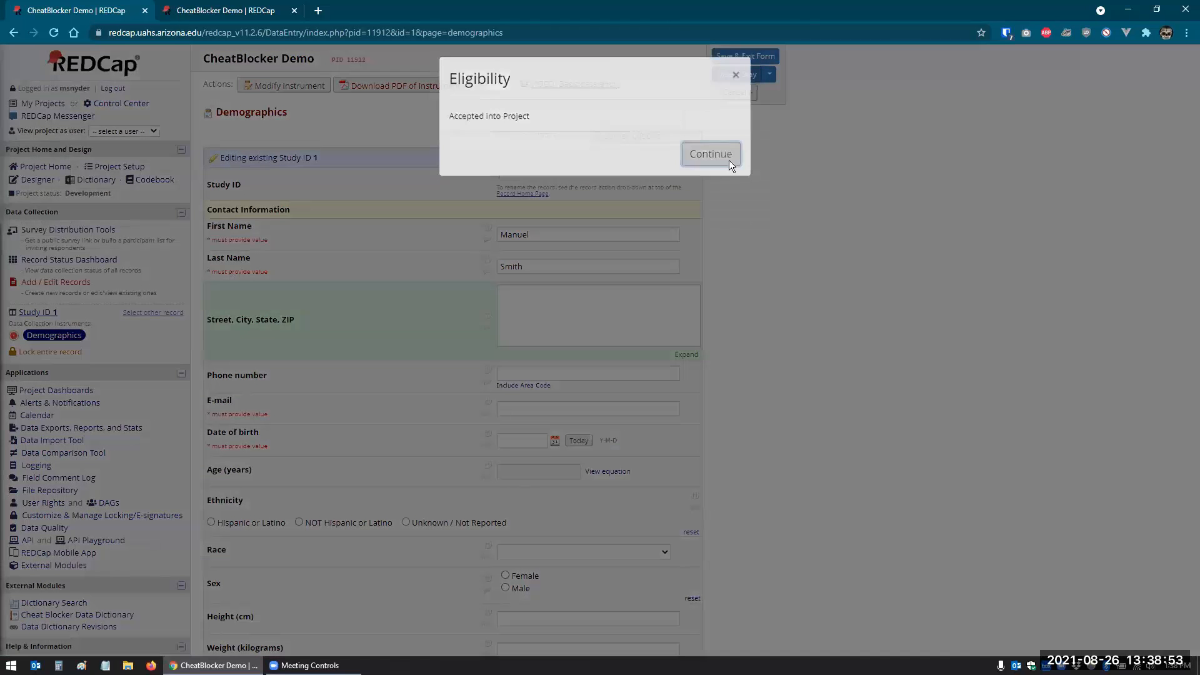
{"action": "left_click", "coordinate": [711, 155]}
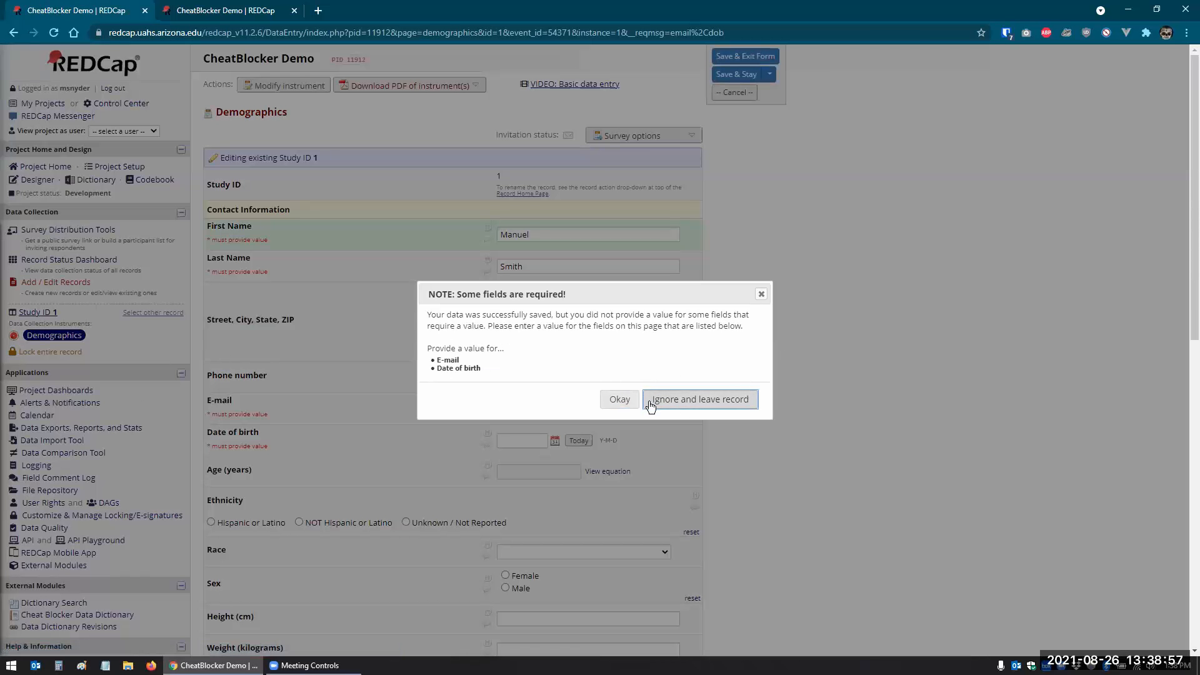
{"action": "left_click", "coordinate": [677, 400]}
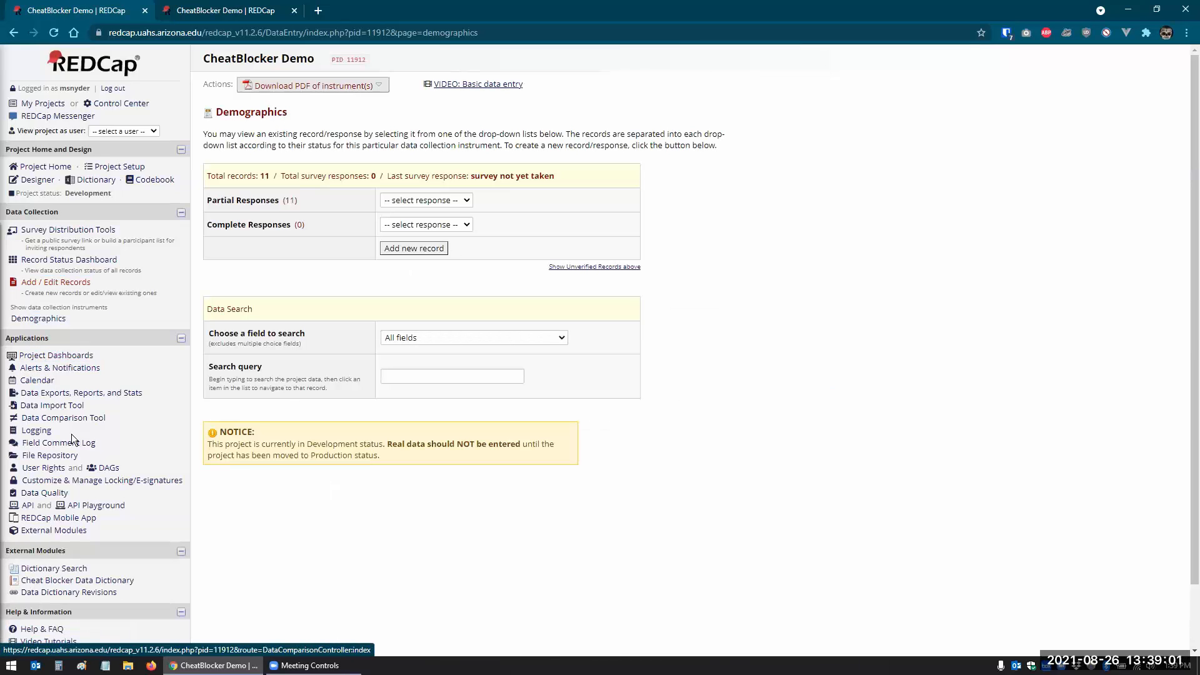
- Go to Data Exports, Reports, and Stats and view the 'All data (all records and fields)' report
{"action": "left_click", "coordinate": [76, 388]}
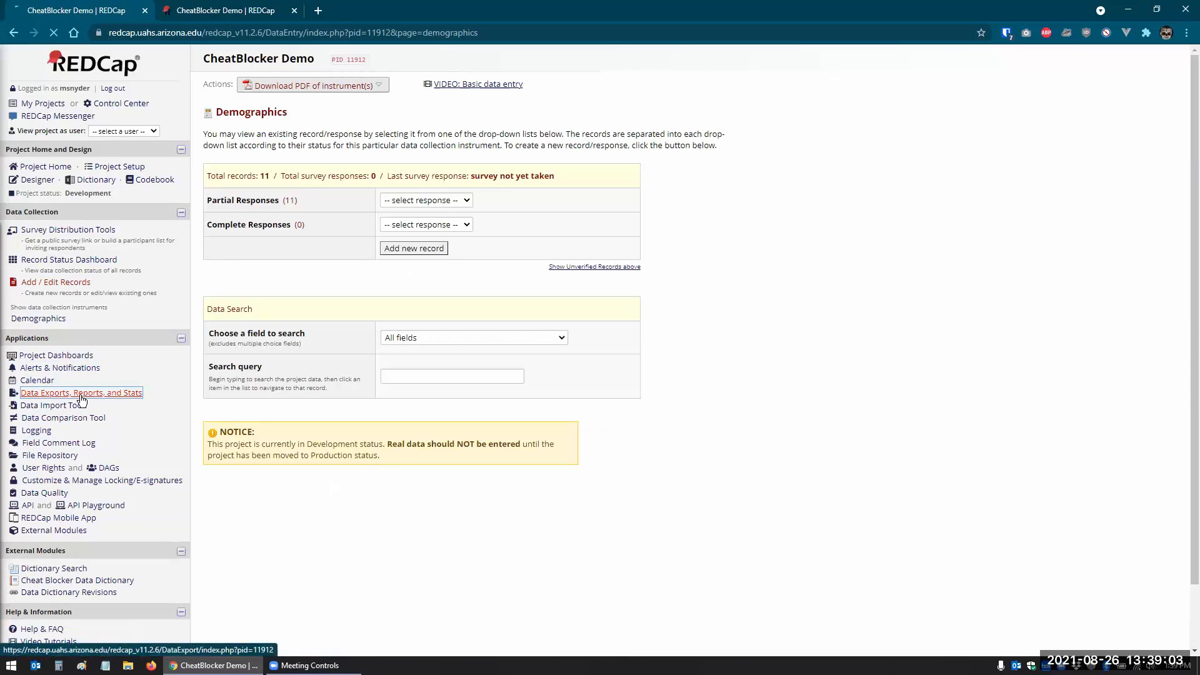
{"action": "left_click", "coordinate": [430, 291]}
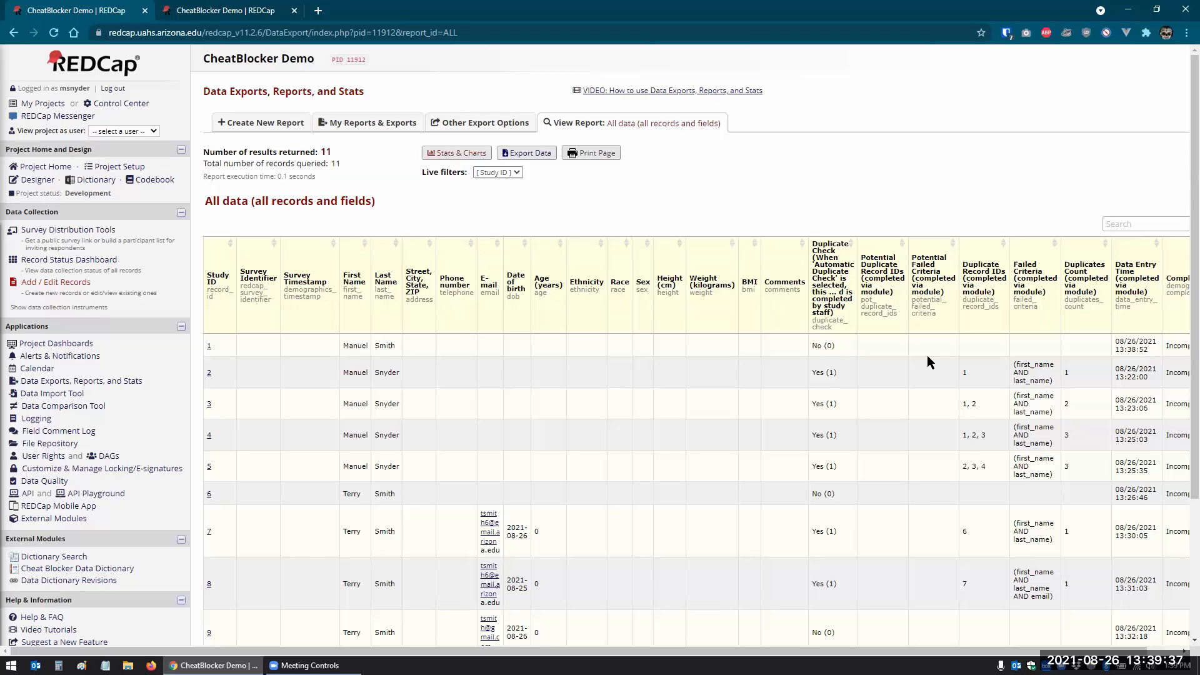
- In CheatBlocker's configuration, untick Automatic Duplicate Check and save the settings
{"action": "left_click", "coordinate": [55, 519]}
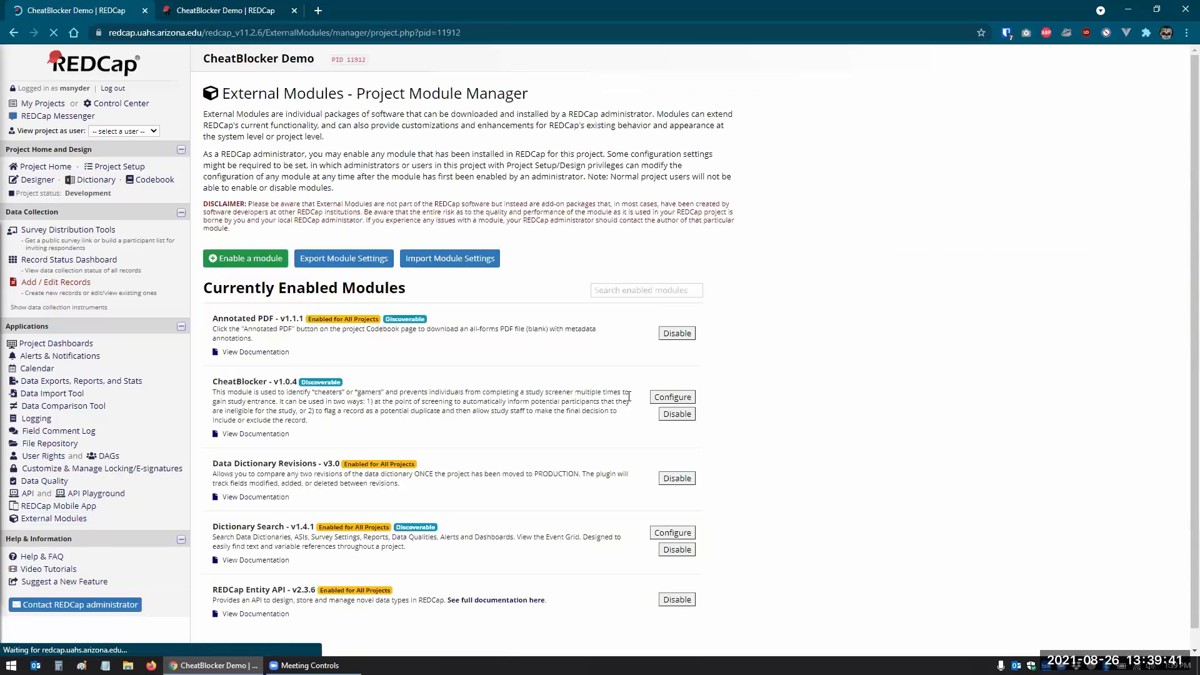
{"action": "left_click", "coordinate": [661, 399]}
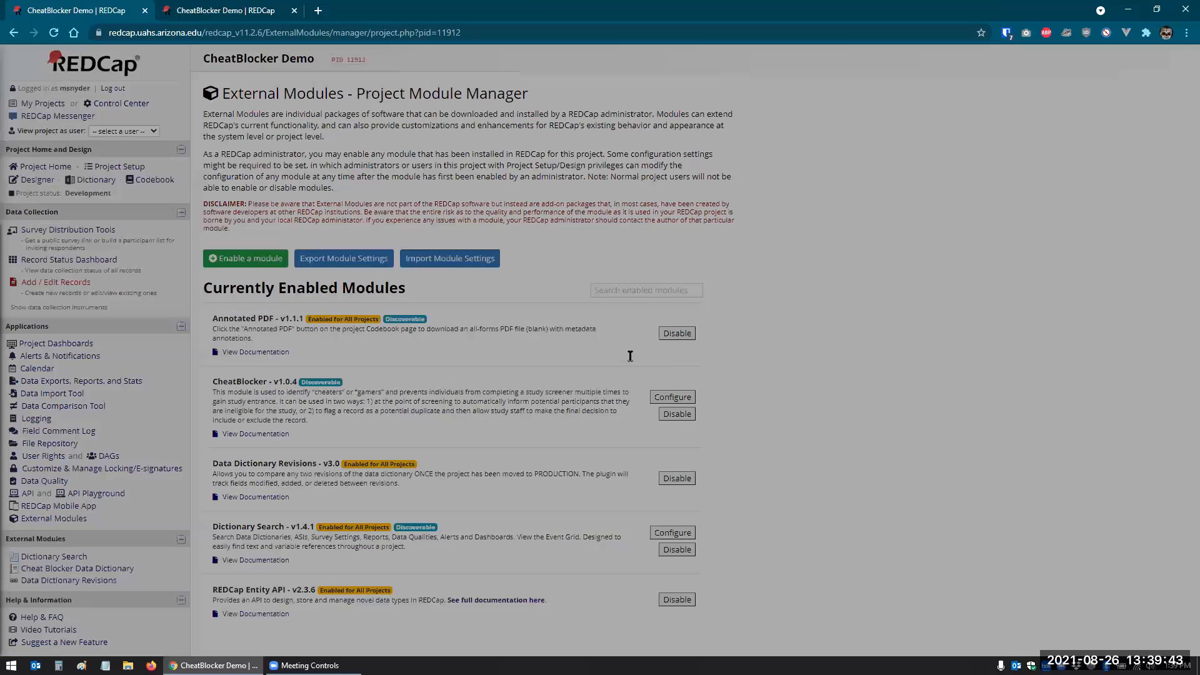
{"action": "left_click_drag", "start_coordinate": [627, 209], "coordinate": [527, 207]}
{"action": "left_click", "coordinate": [562, 232]}
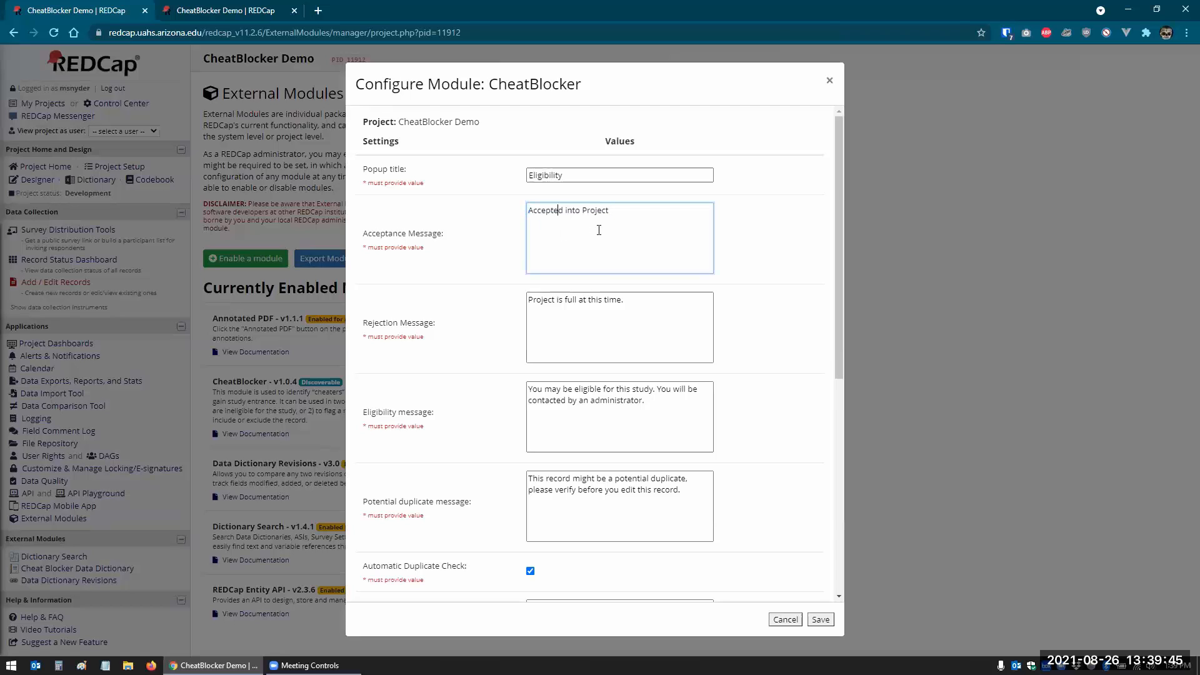
{"action": "triple_click", "coordinate": [529, 214]}
{"action": "left_click", "coordinate": [562, 260]}
{"action": "left_click_drag", "start_coordinate": [626, 304], "coordinate": [514, 304]}
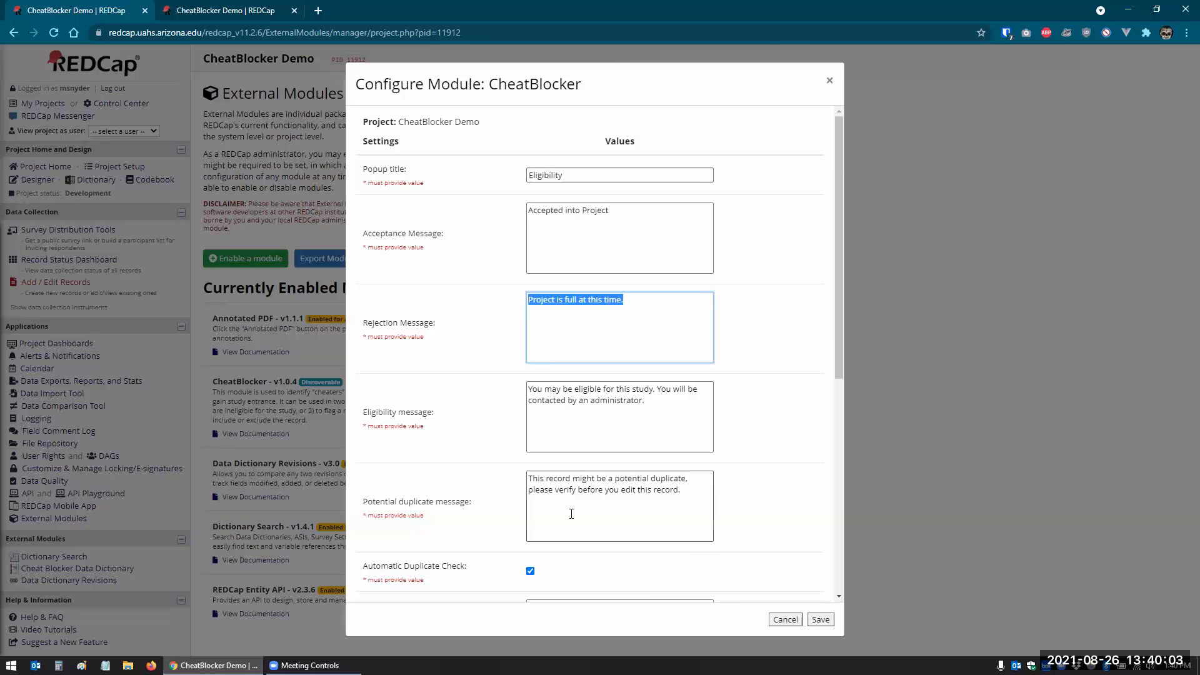
{"action": "scroll", "coordinate": [590, 482], "scroll_direction": "down", "scroll_amount": 3}
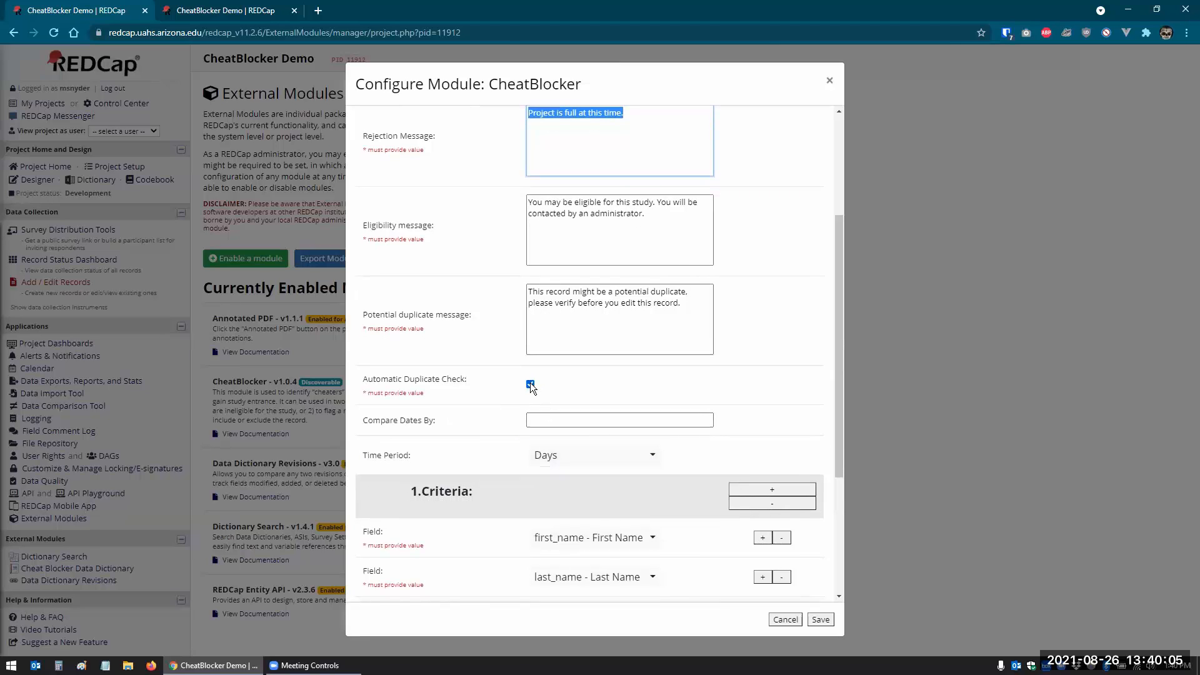
{"action": "left_click", "coordinate": [530, 384]}
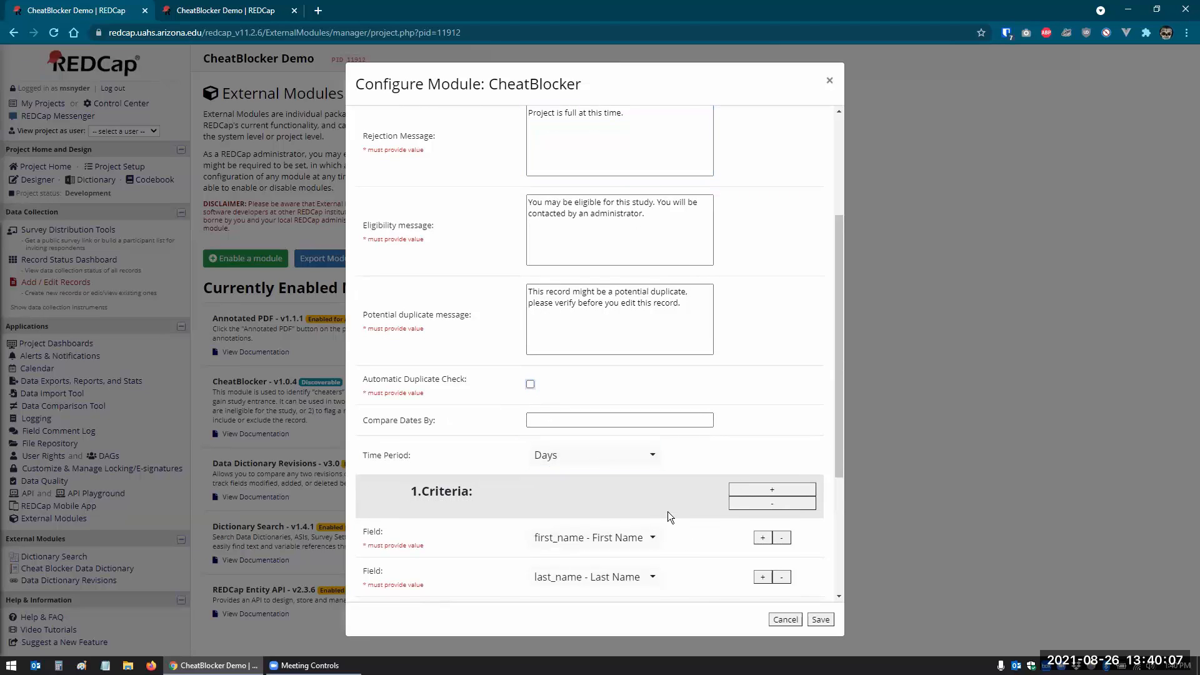
{"action": "scroll", "coordinate": [668, 512], "scroll_direction": "down", "scroll_amount": 3}
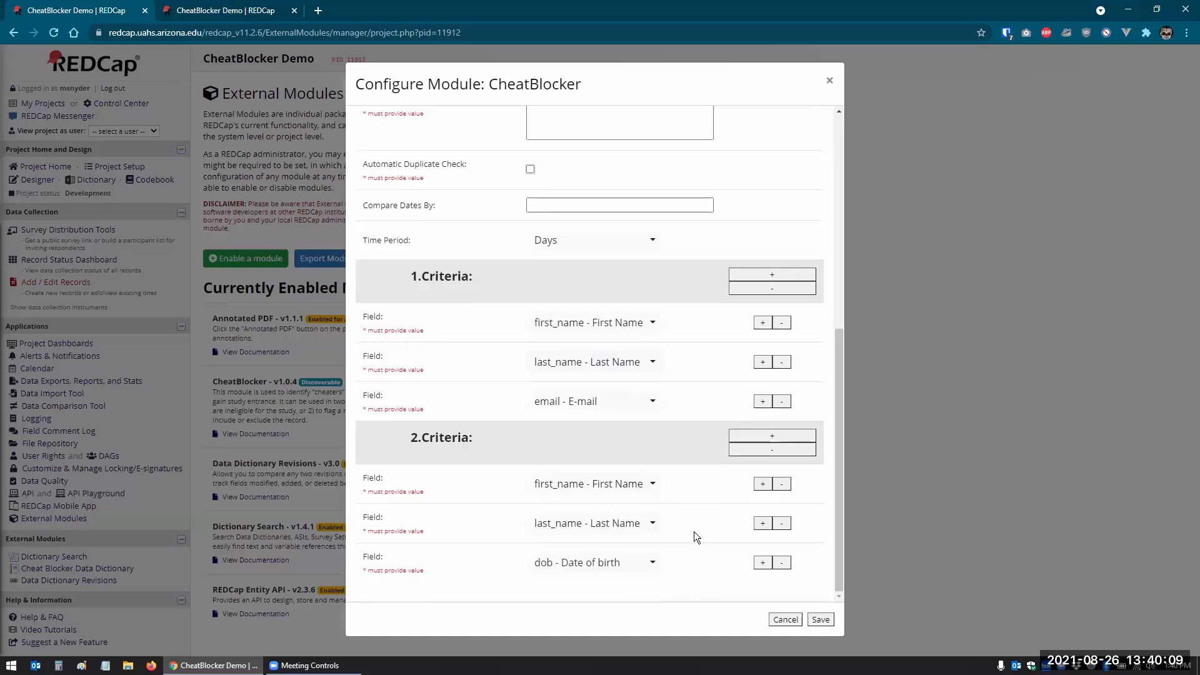
{"action": "left_click", "coordinate": [821, 620]}
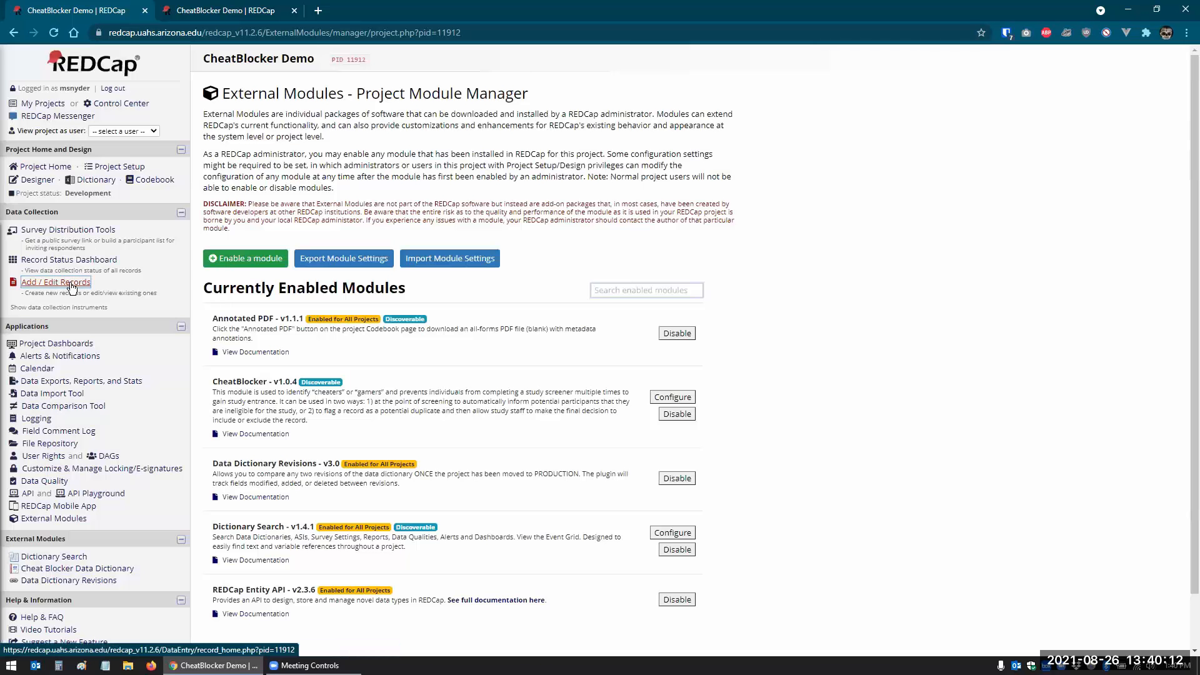
- Start a new record and enter a first and last name reused from existing records
{"action": "left_click", "coordinate": [71, 283]}
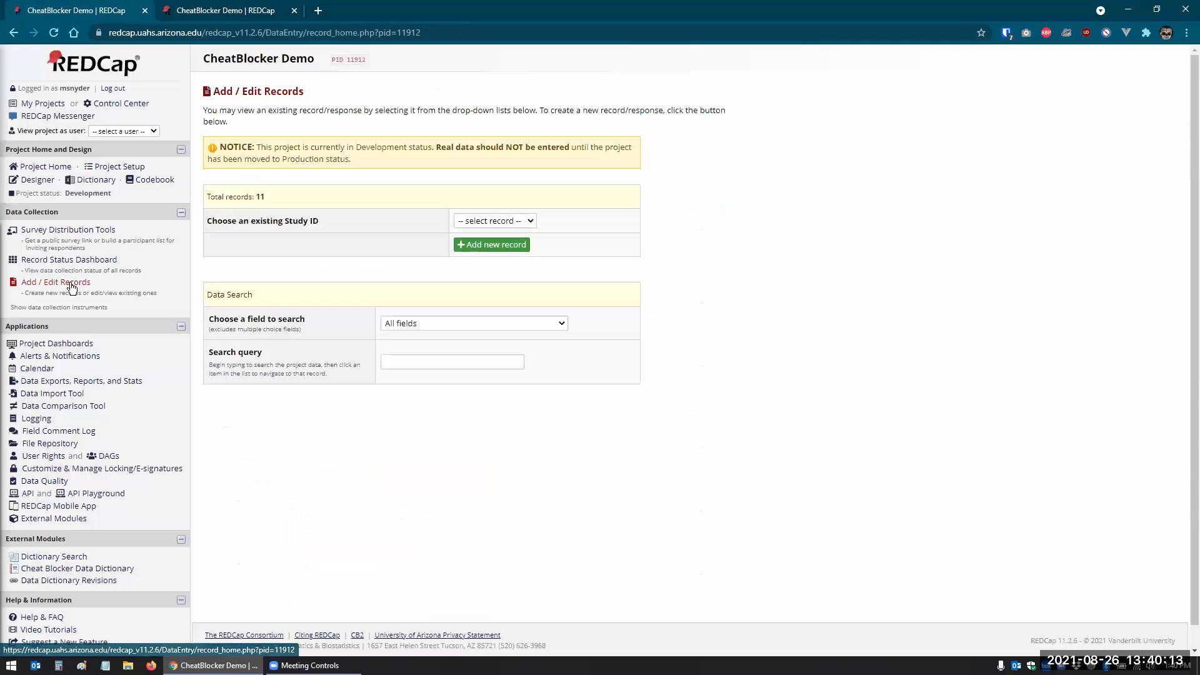
{"action": "left_click", "coordinate": [489, 251]}
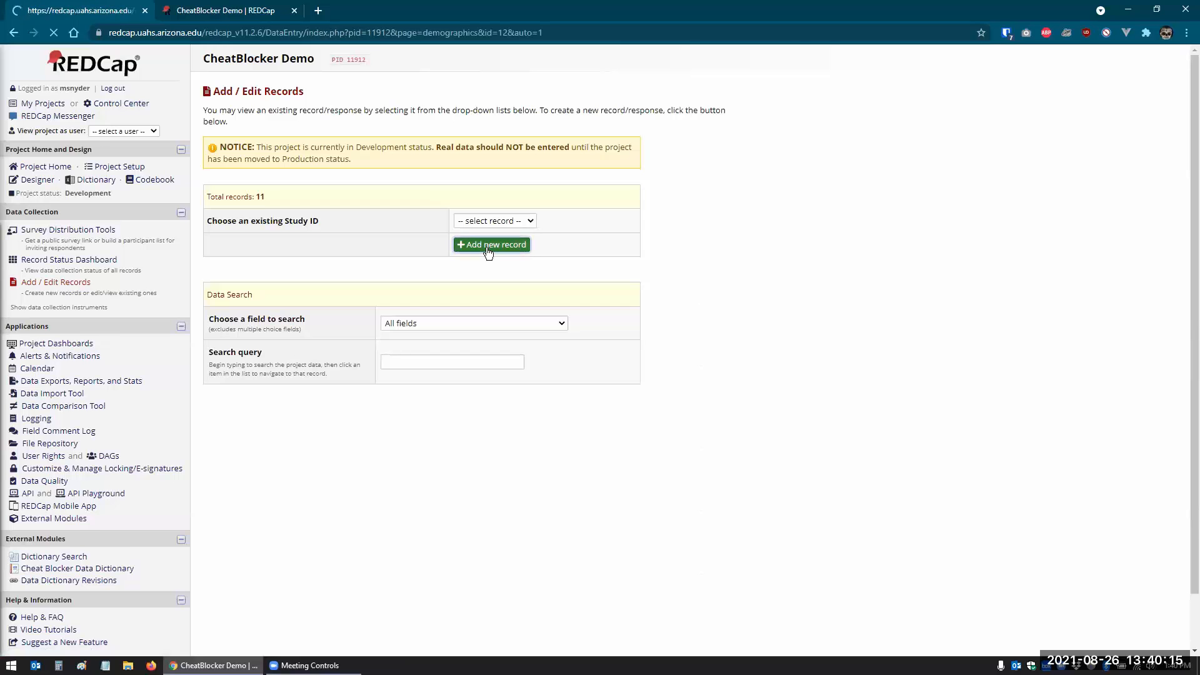
{"action": "left_click", "coordinate": [519, 198]}
{"action": "key", "text": "Tab"}
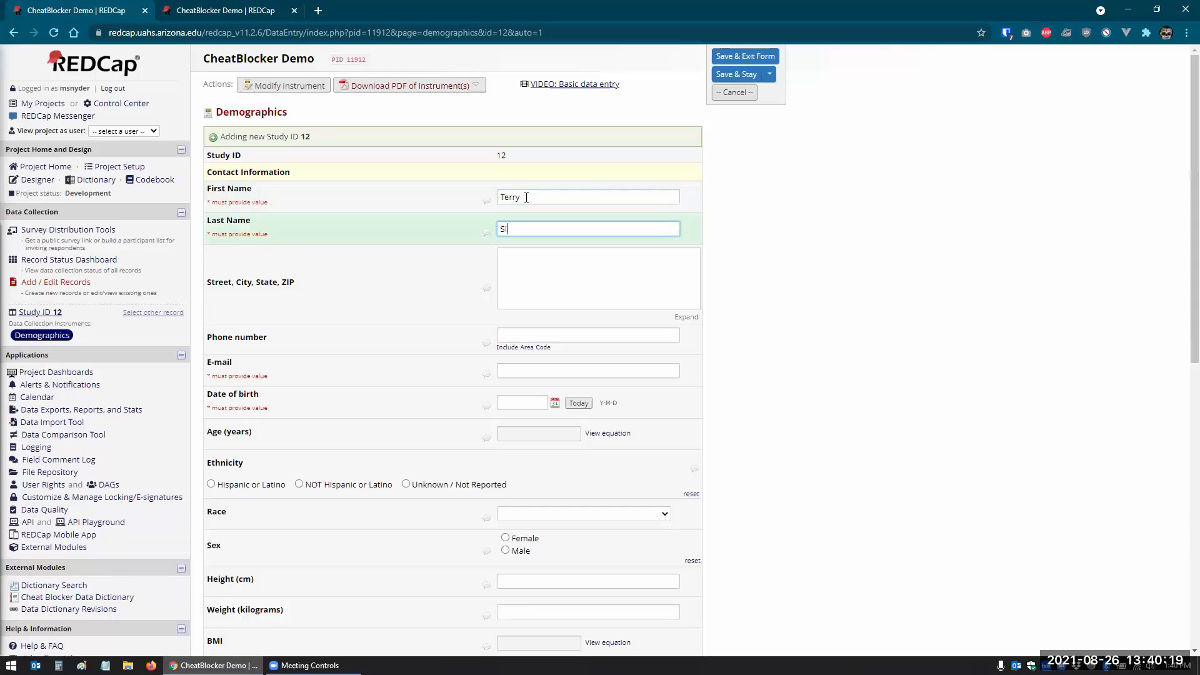
{"action": "key", "text": "Tab"}
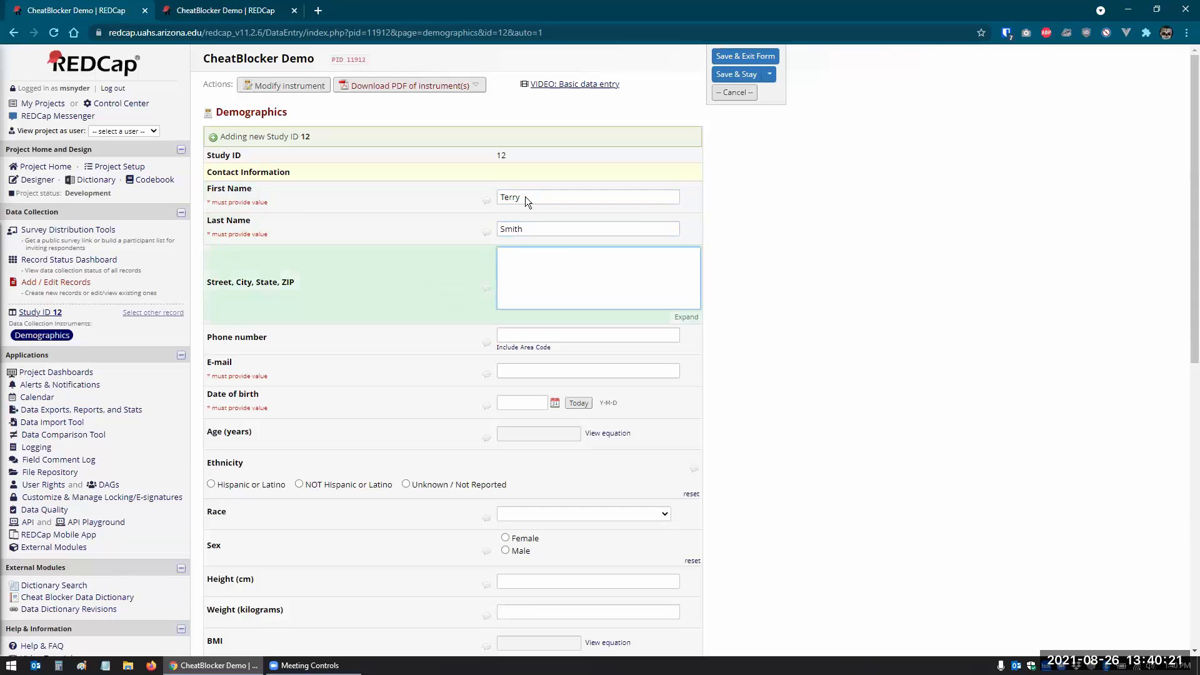
- Set the birth date to today, save record 12, and leave it without an e-mail
{"action": "left_click", "coordinate": [561, 369]}
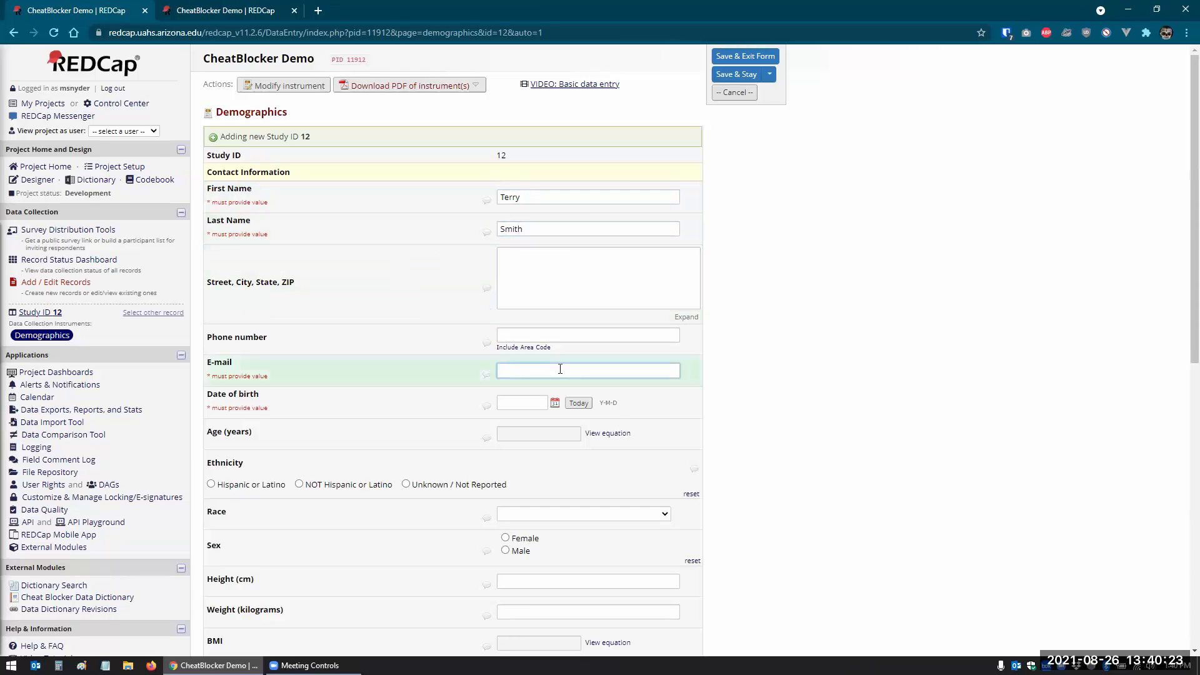
{"action": "left_click", "coordinate": [580, 402]}
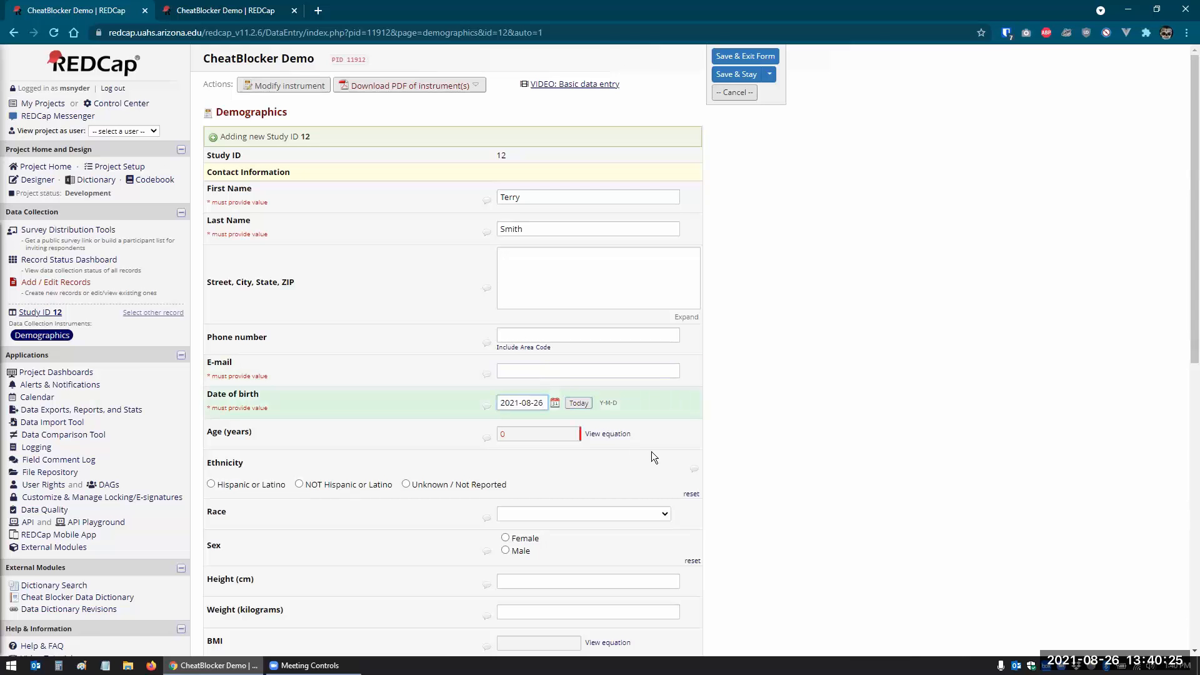
{"action": "scroll", "coordinate": [705, 463], "scroll_direction": "down", "scroll_amount": 9}
{"action": "left_click", "coordinate": [604, 539]}
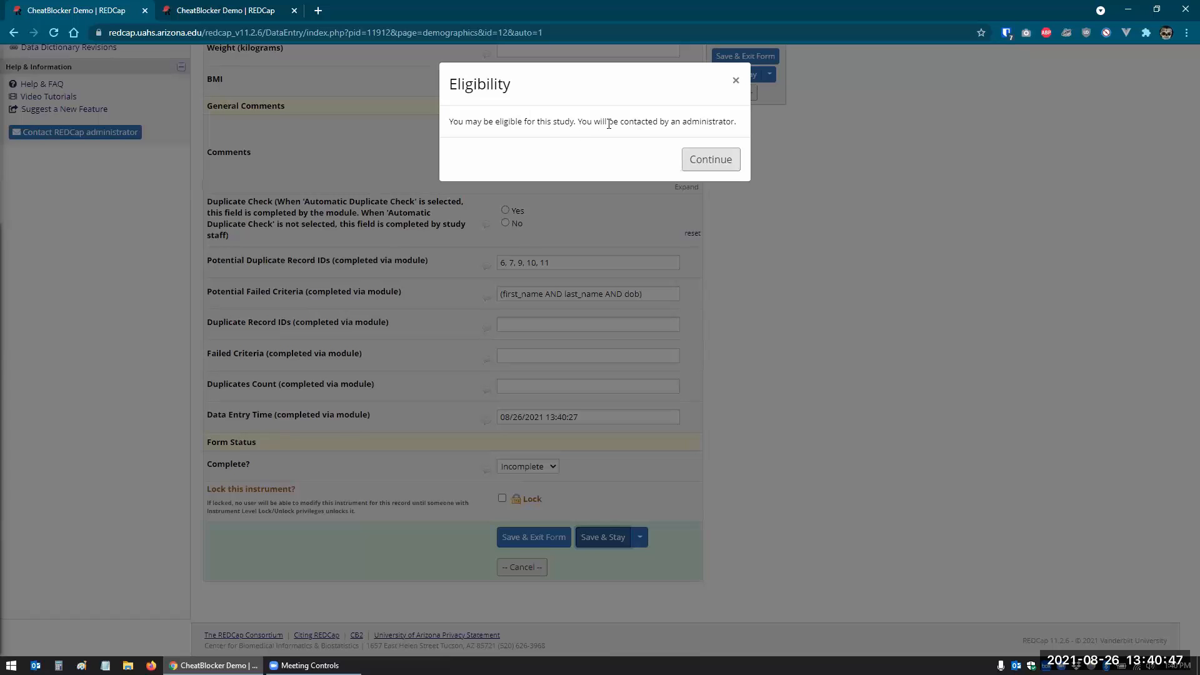
{"action": "left_click", "coordinate": [695, 161]}
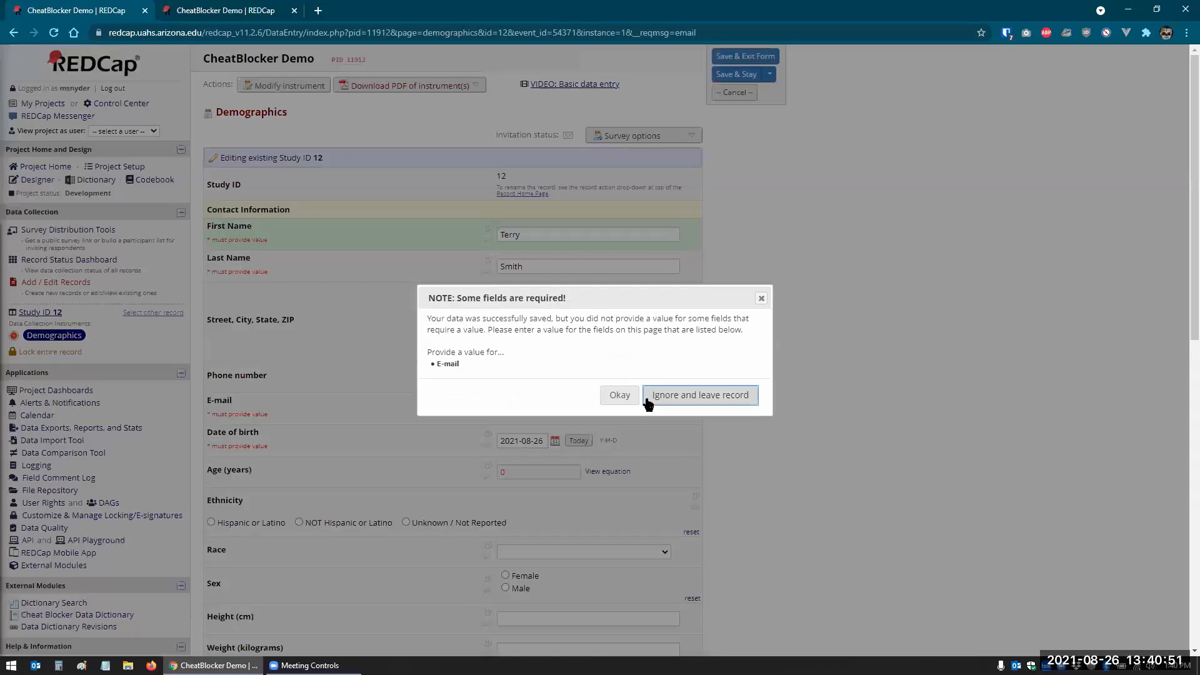
{"action": "left_click", "coordinate": [663, 400]}
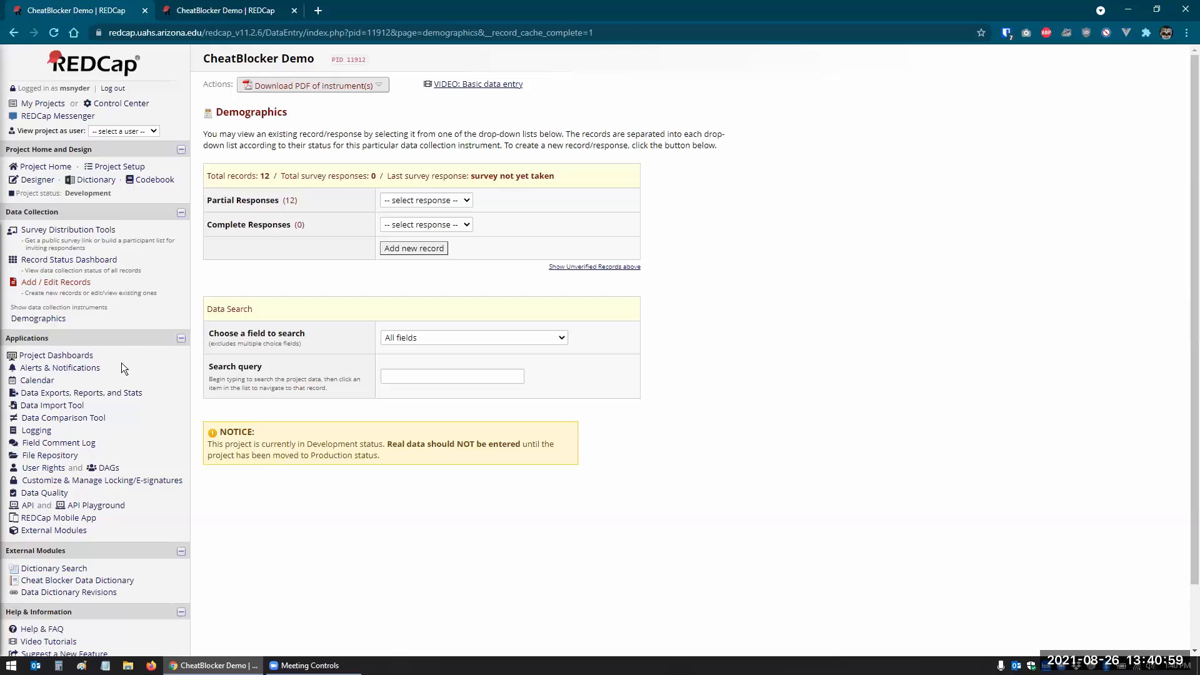
- Reopen CheatBlocker's configuration to verify Automatic Duplicate Check remains unticked
{"action": "left_click", "coordinate": [61, 530]}
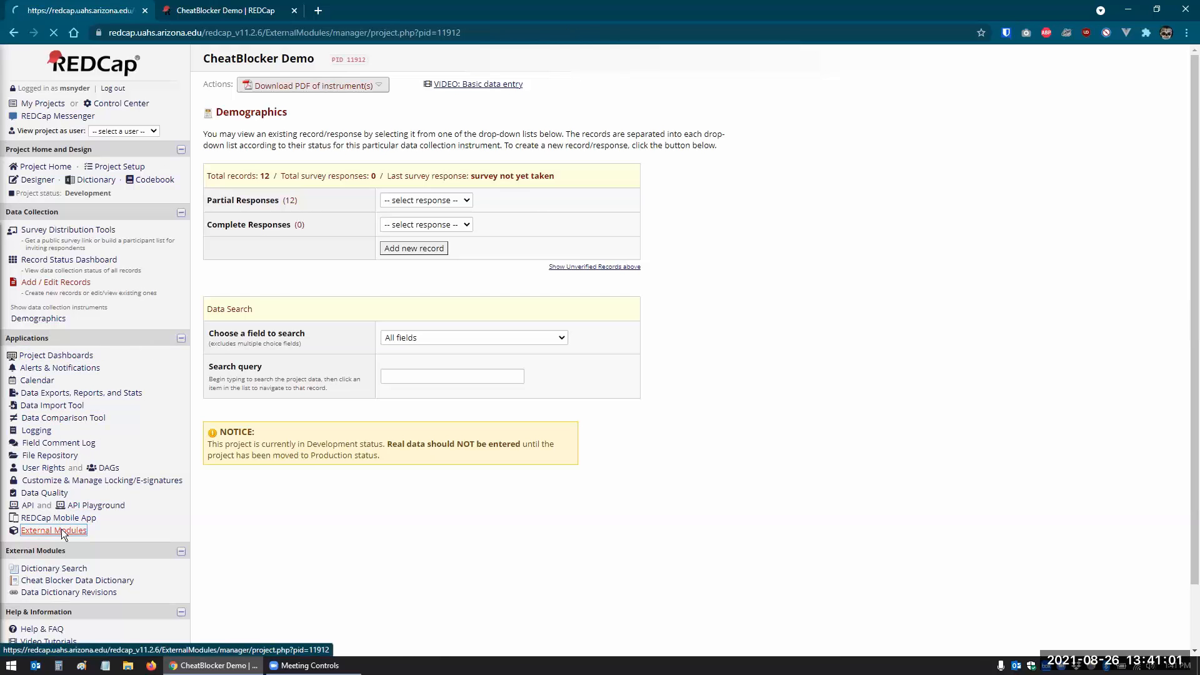
{"action": "left_click", "coordinate": [665, 397]}
{"action": "scroll", "coordinate": [549, 382], "scroll_direction": "down", "scroll_amount": 5}
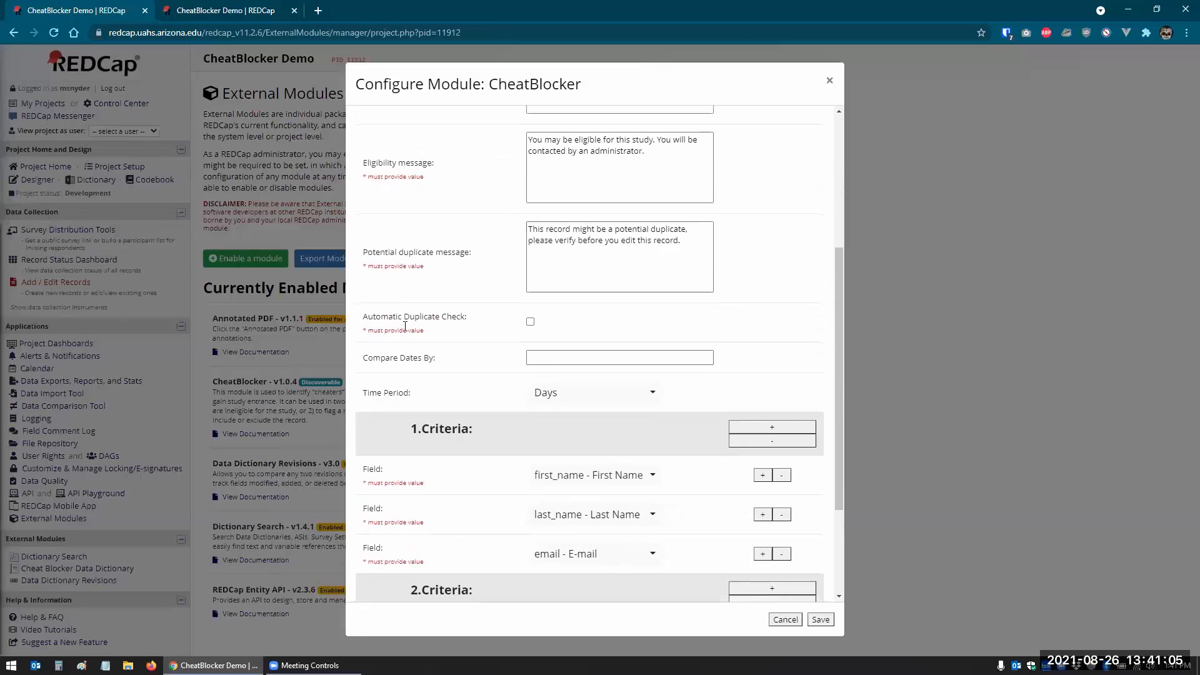